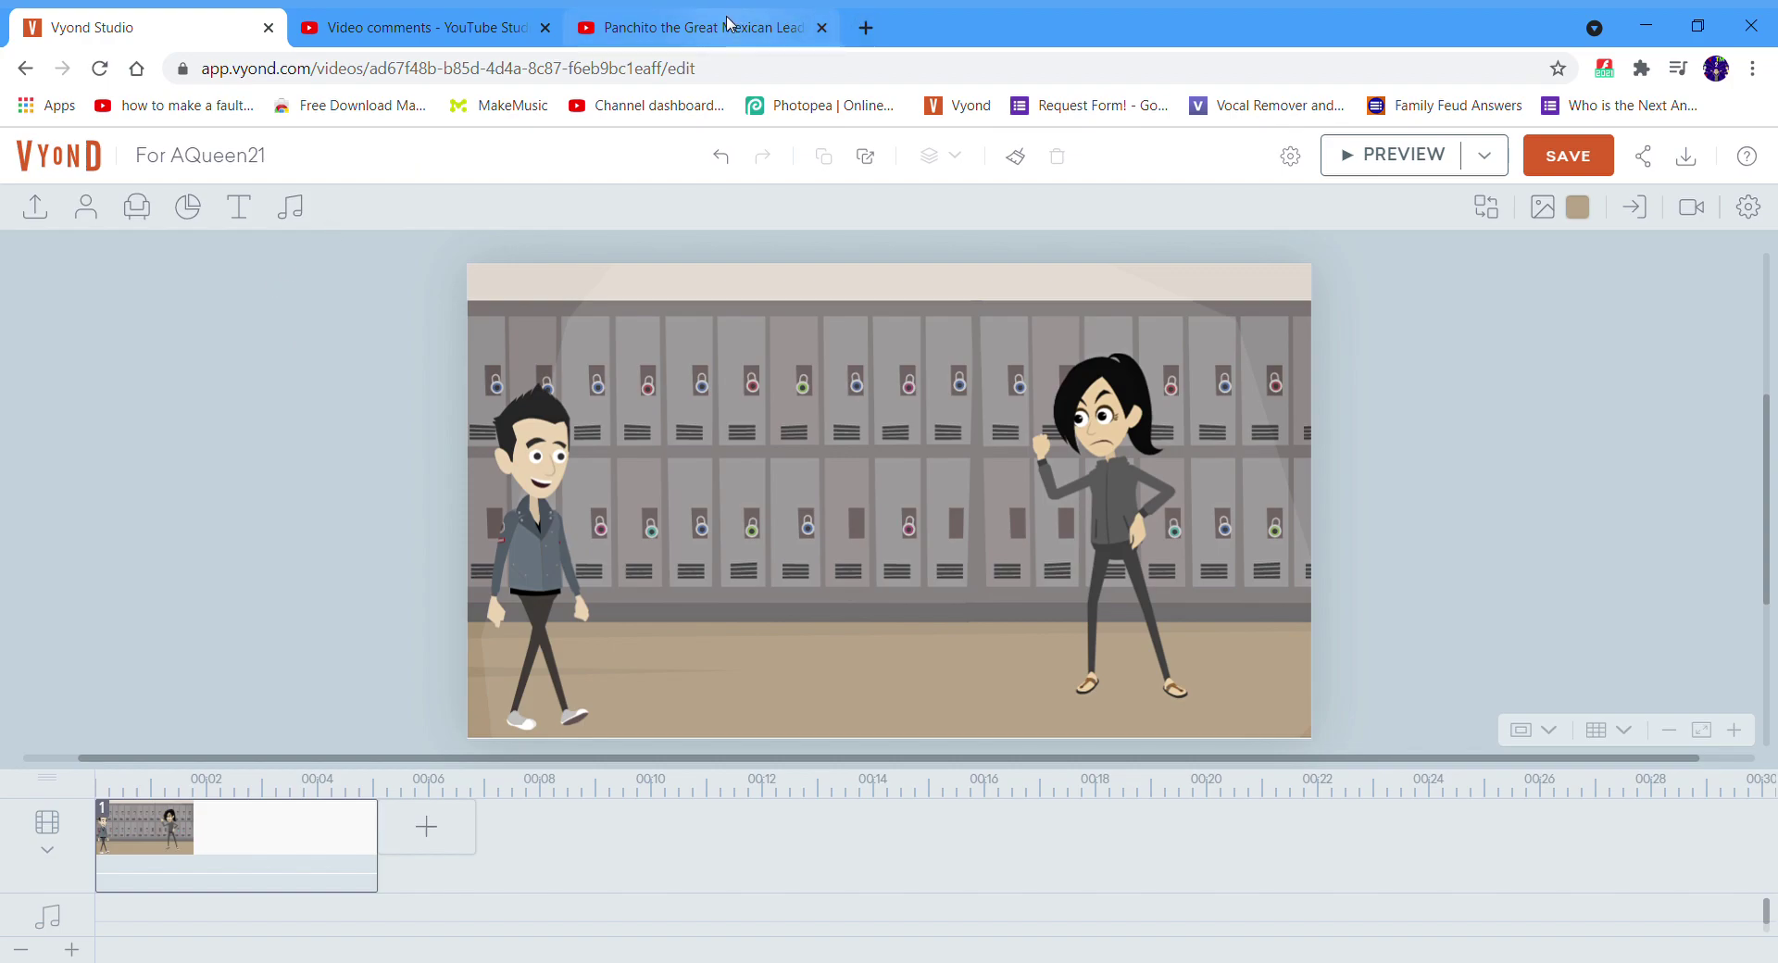
Step: Close the extra YouTube tab and select the boy to bring up his motion path choices
click(820, 30)
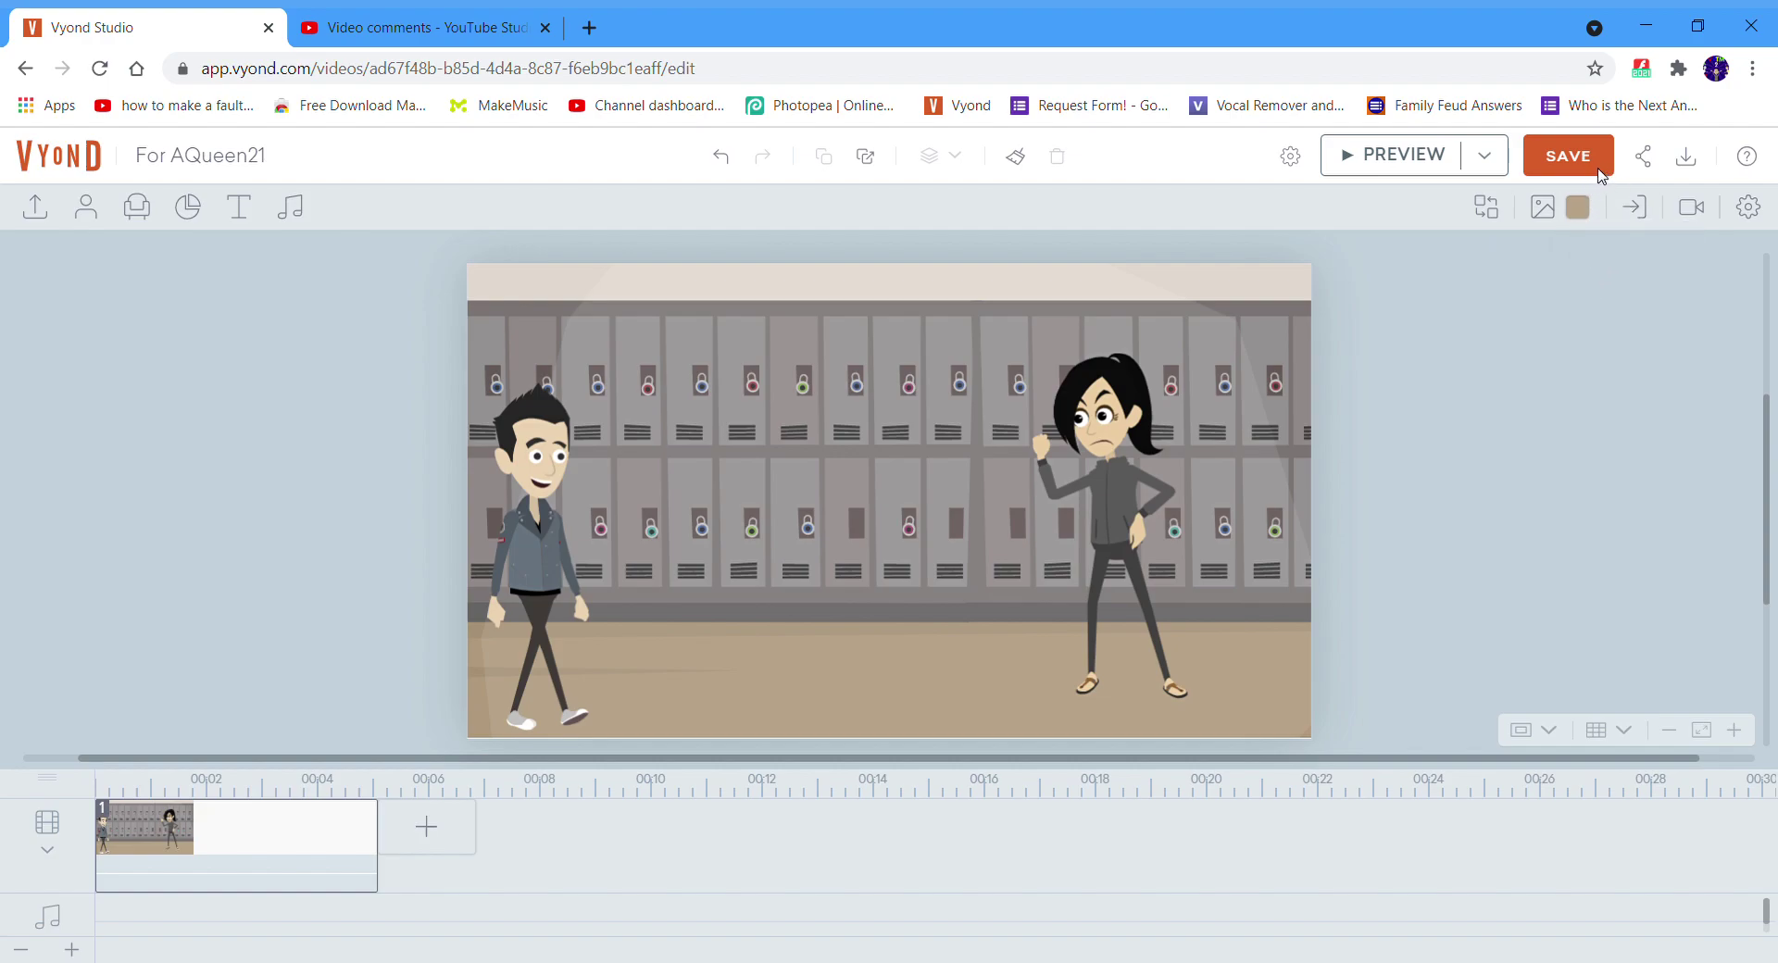
click(557, 490)
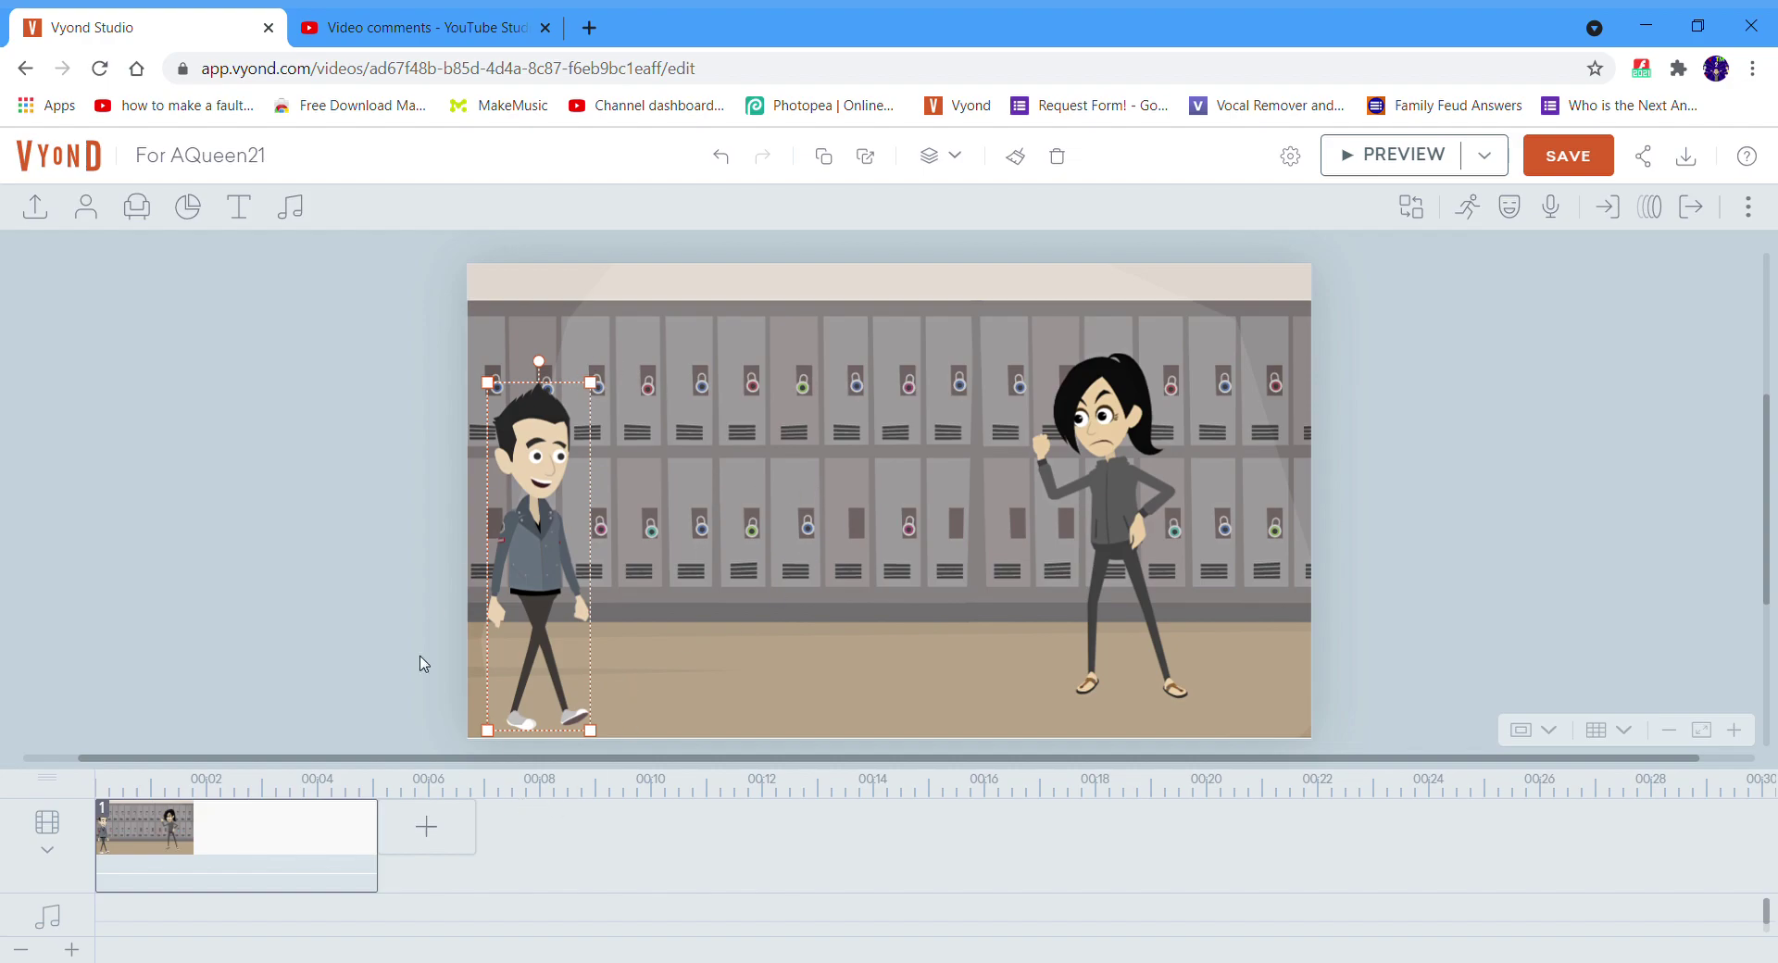
click(1650, 207)
Step: Give the boy a Line - Horizontal motion path
click(1658, 305)
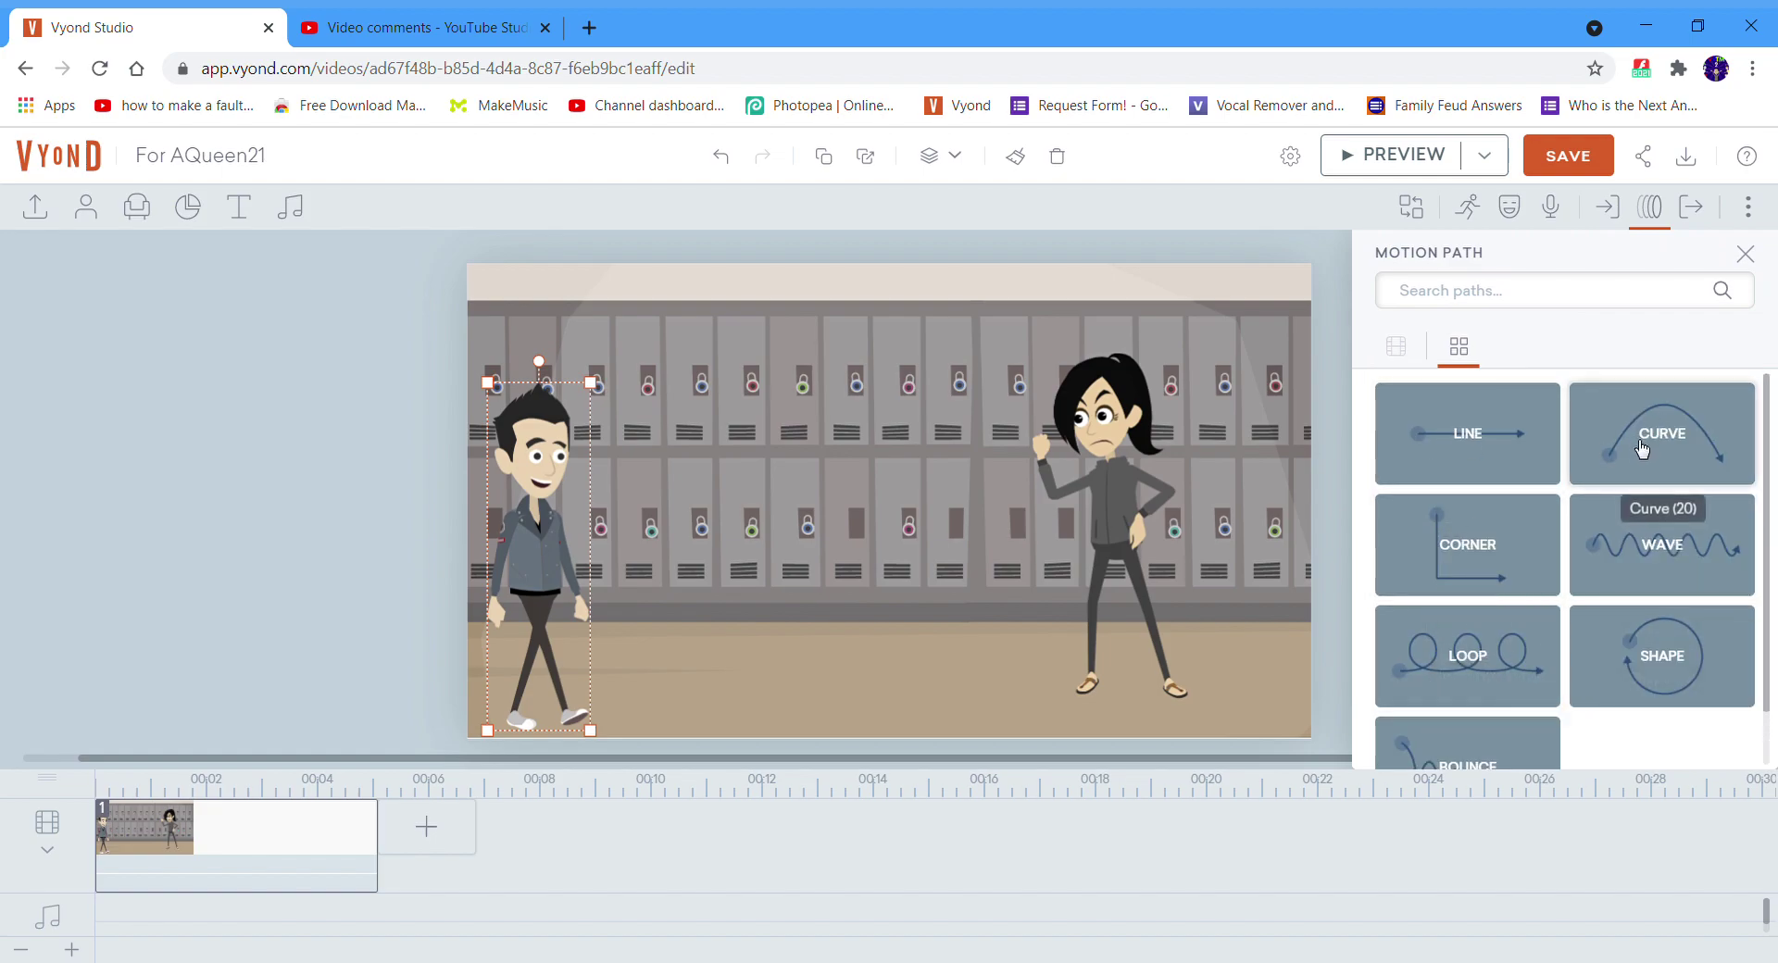
click(1500, 456)
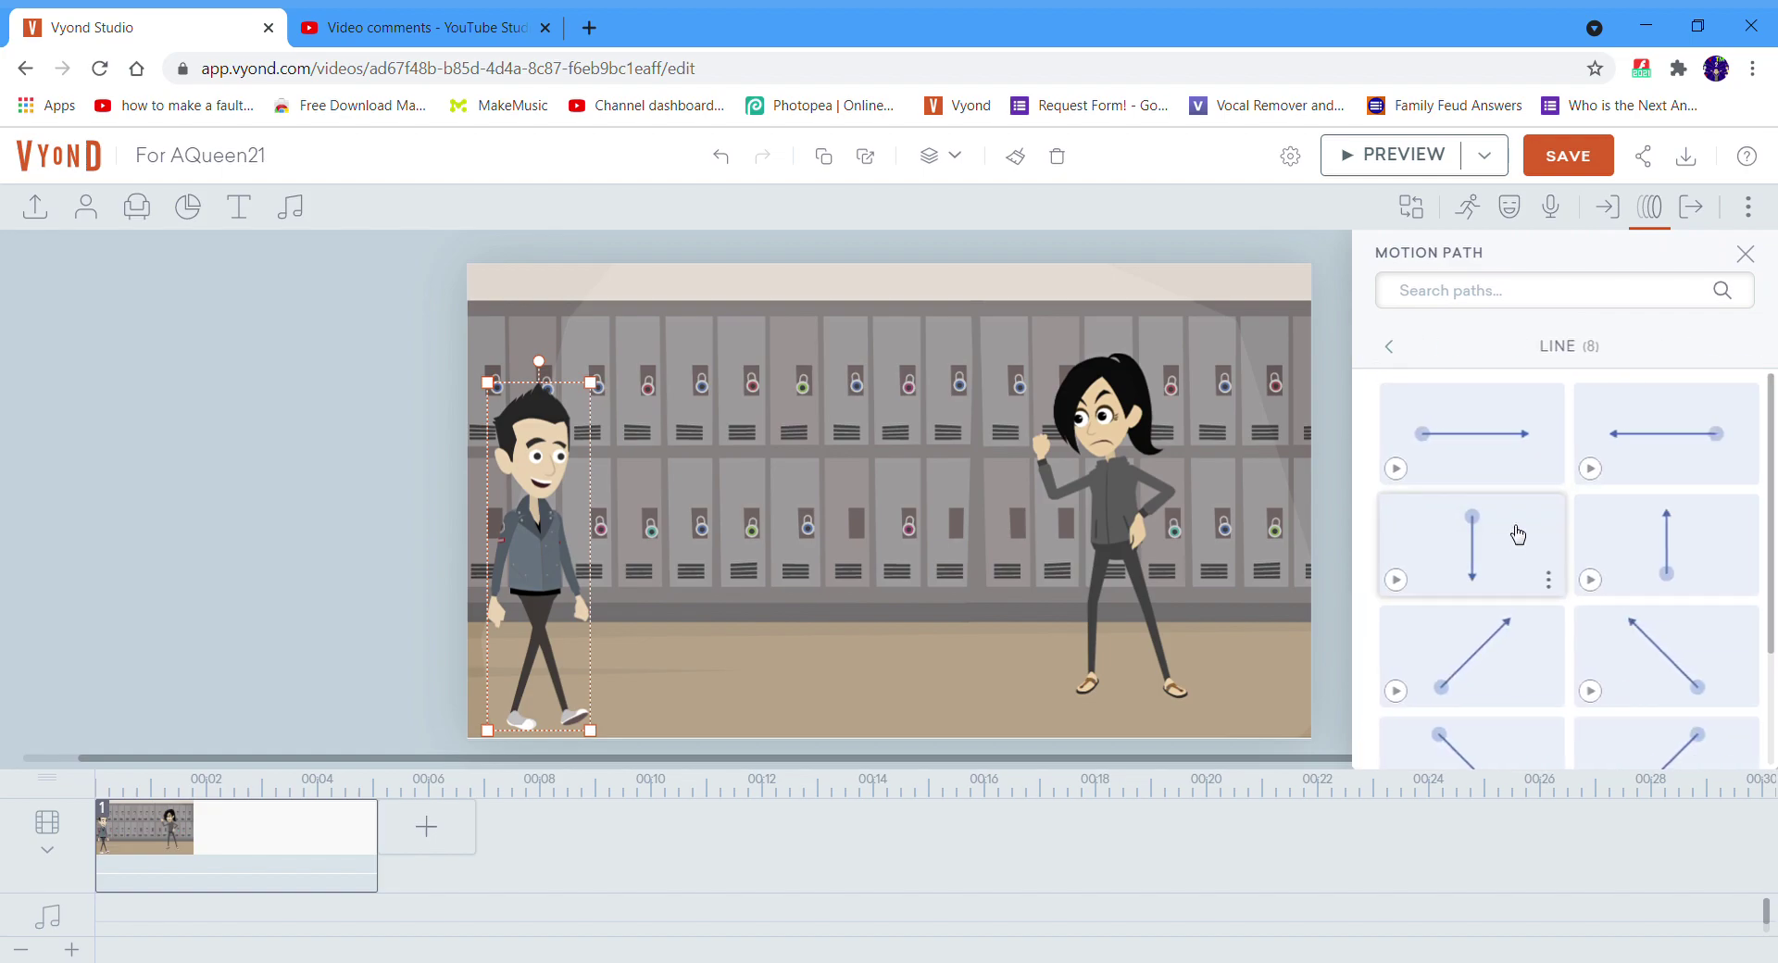
click(1532, 408)
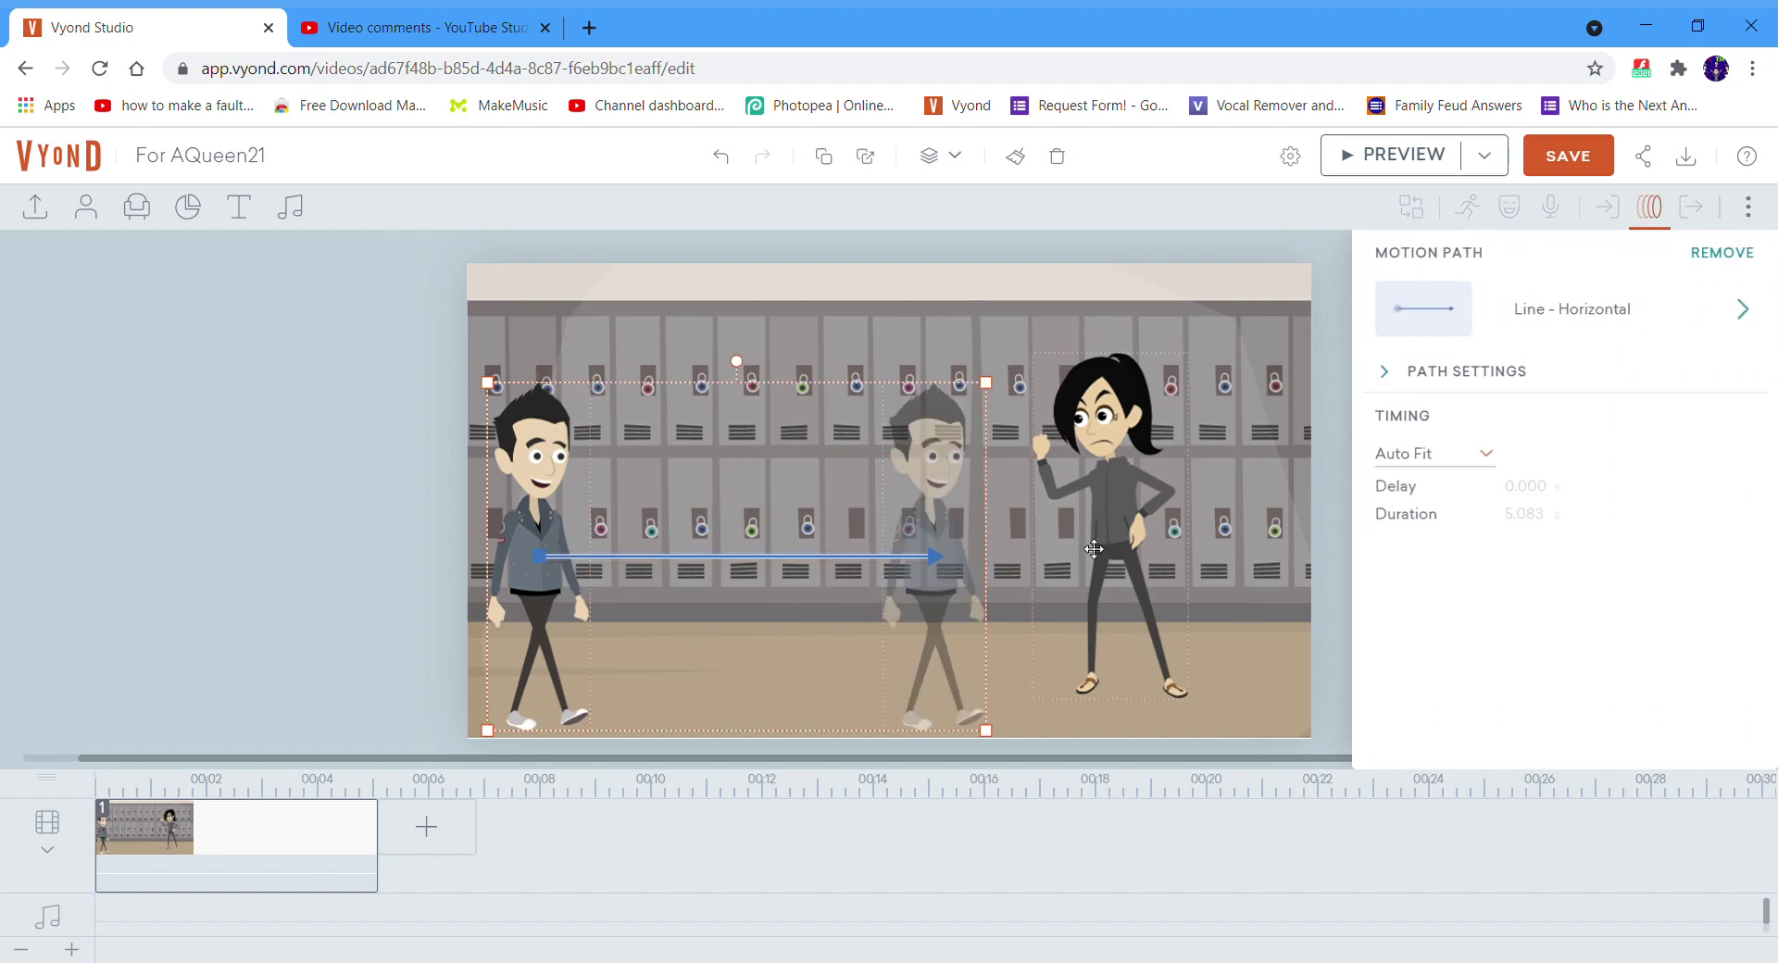
Step: Move the end of the boy's path so he stops beside the girl
click(1019, 584)
click(564, 470)
drag(951, 574, 1005, 543)
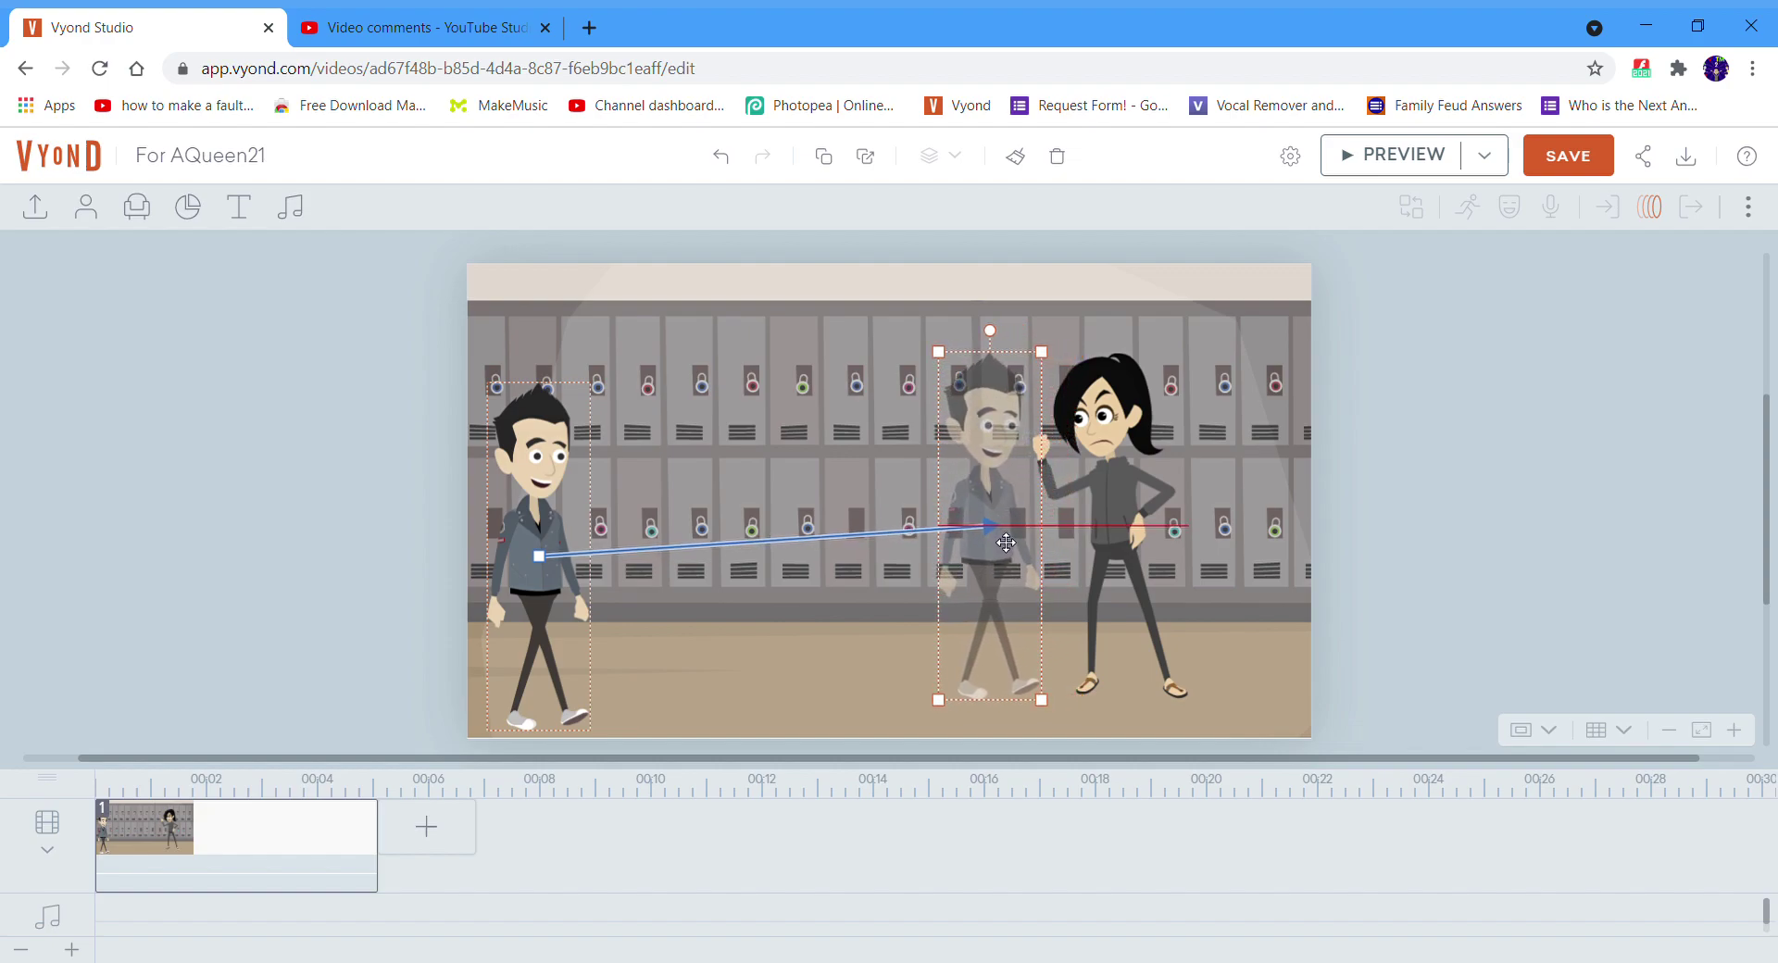
click(444, 723)
click(521, 477)
click(1654, 216)
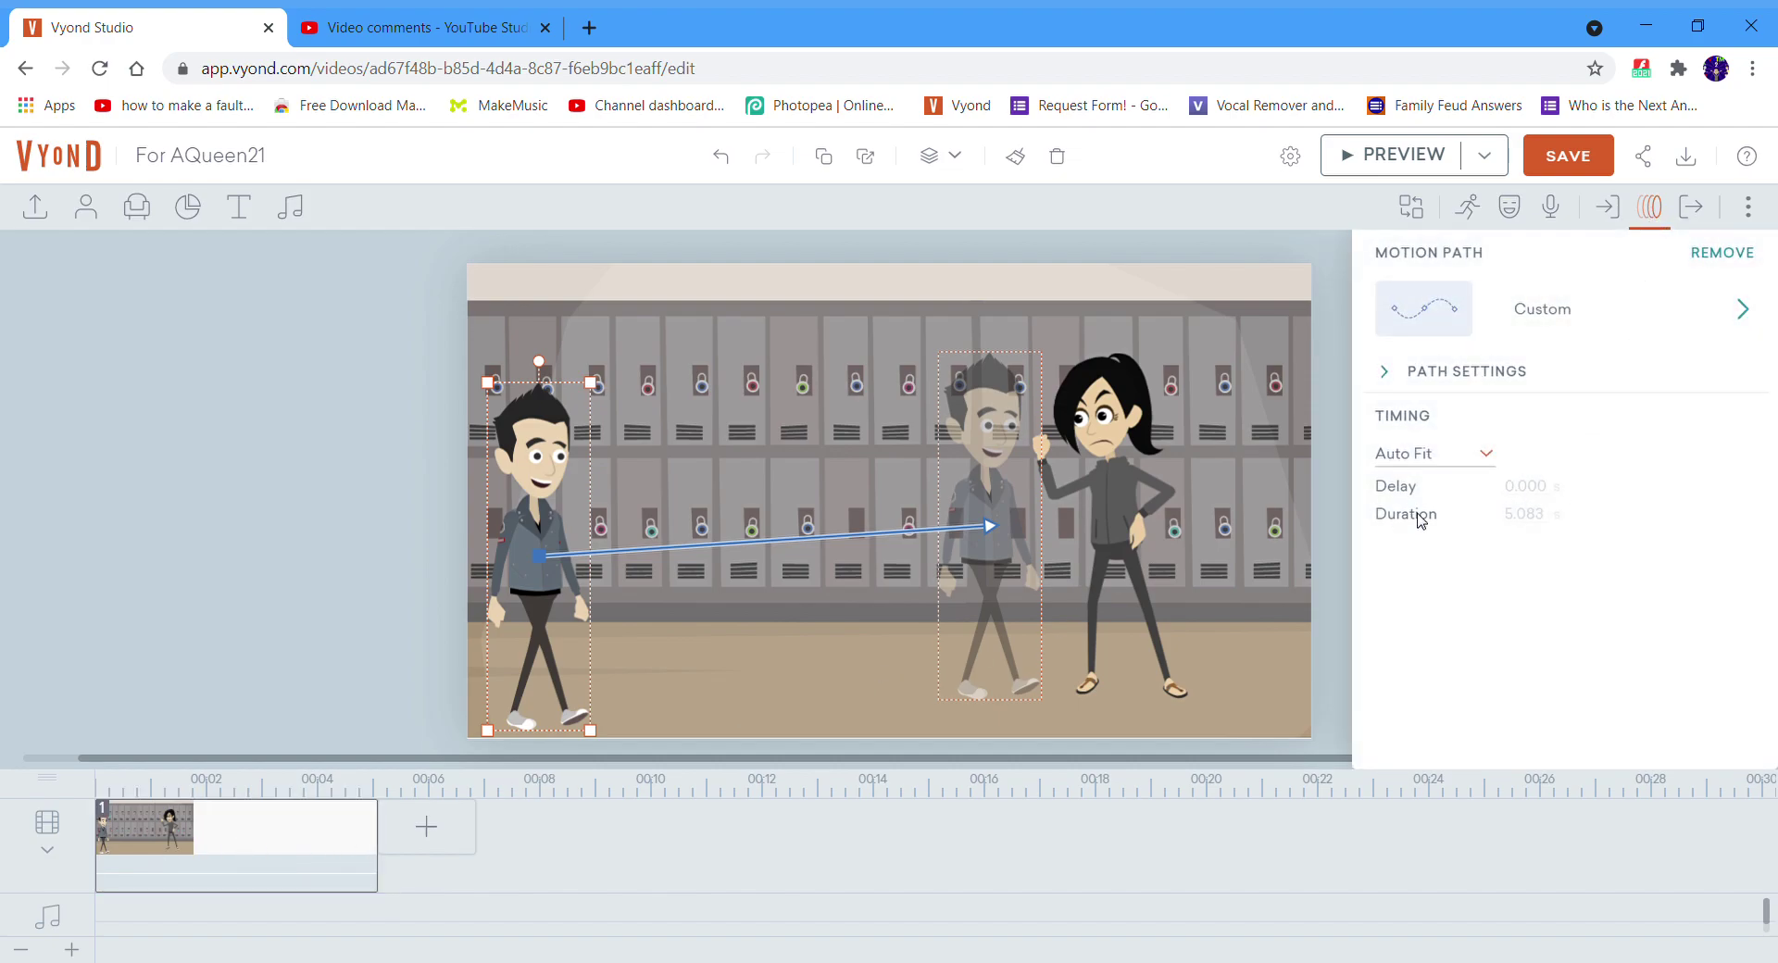
Step: Switch the boy's path to Smooth Curve, flatten it into a shallow arc, and preview
click(1497, 371)
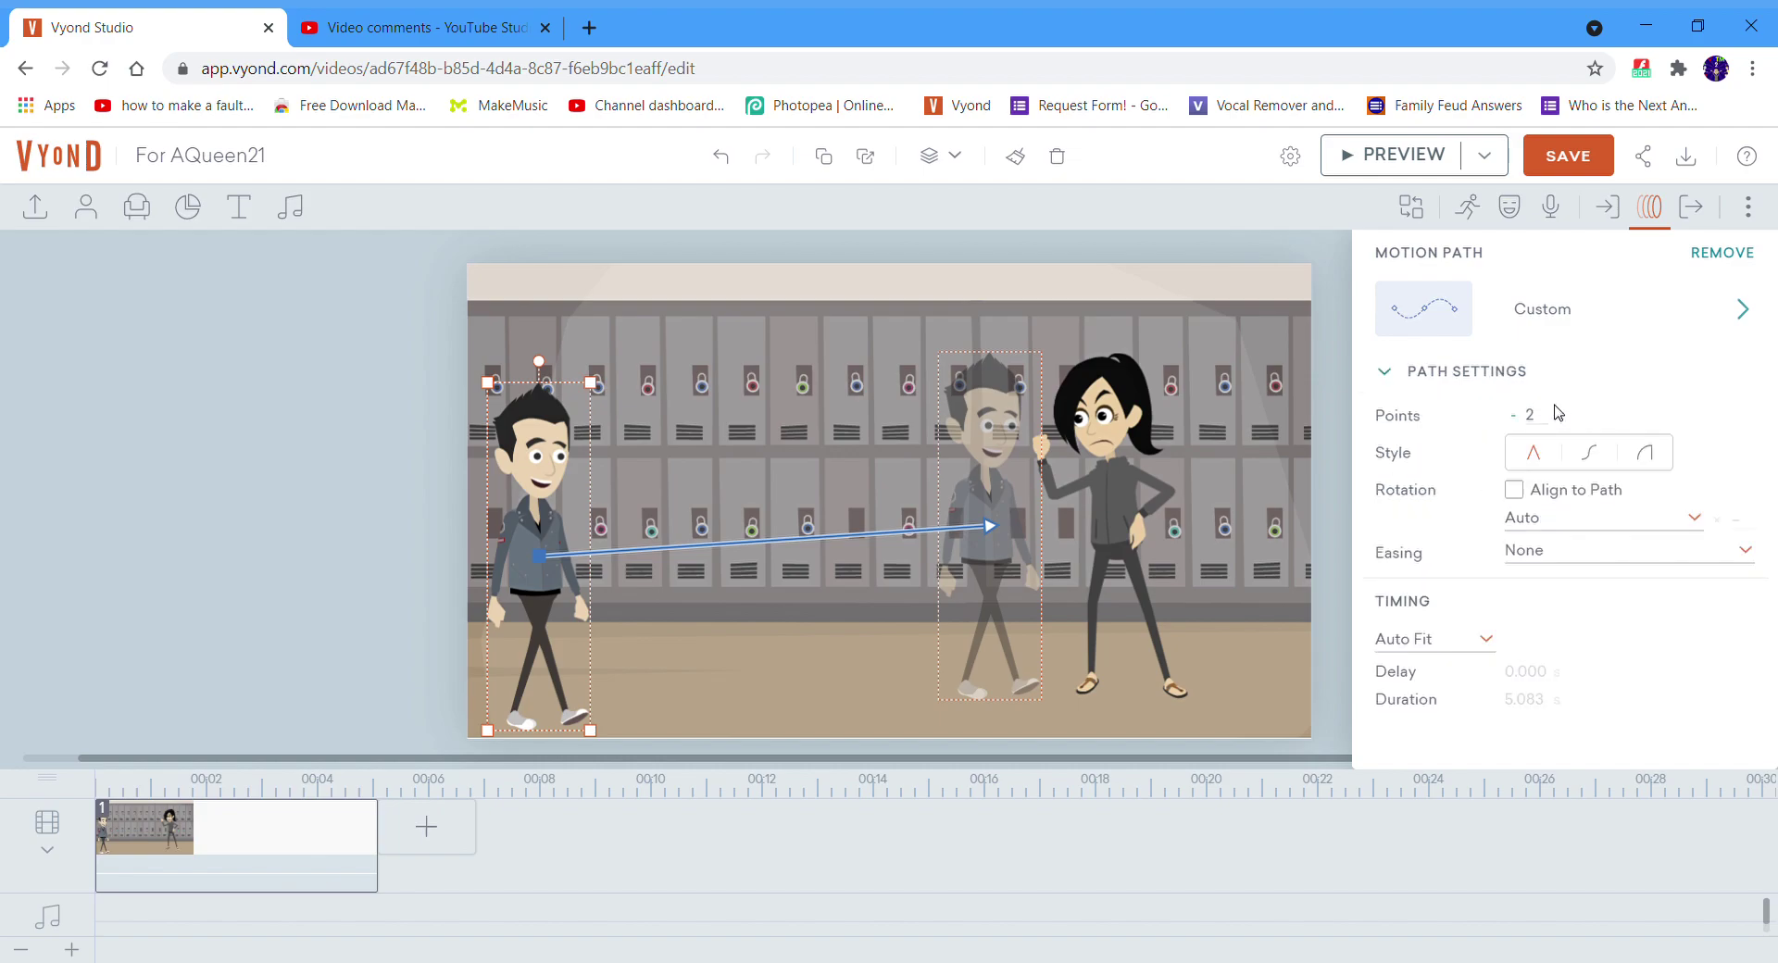
click(1580, 460)
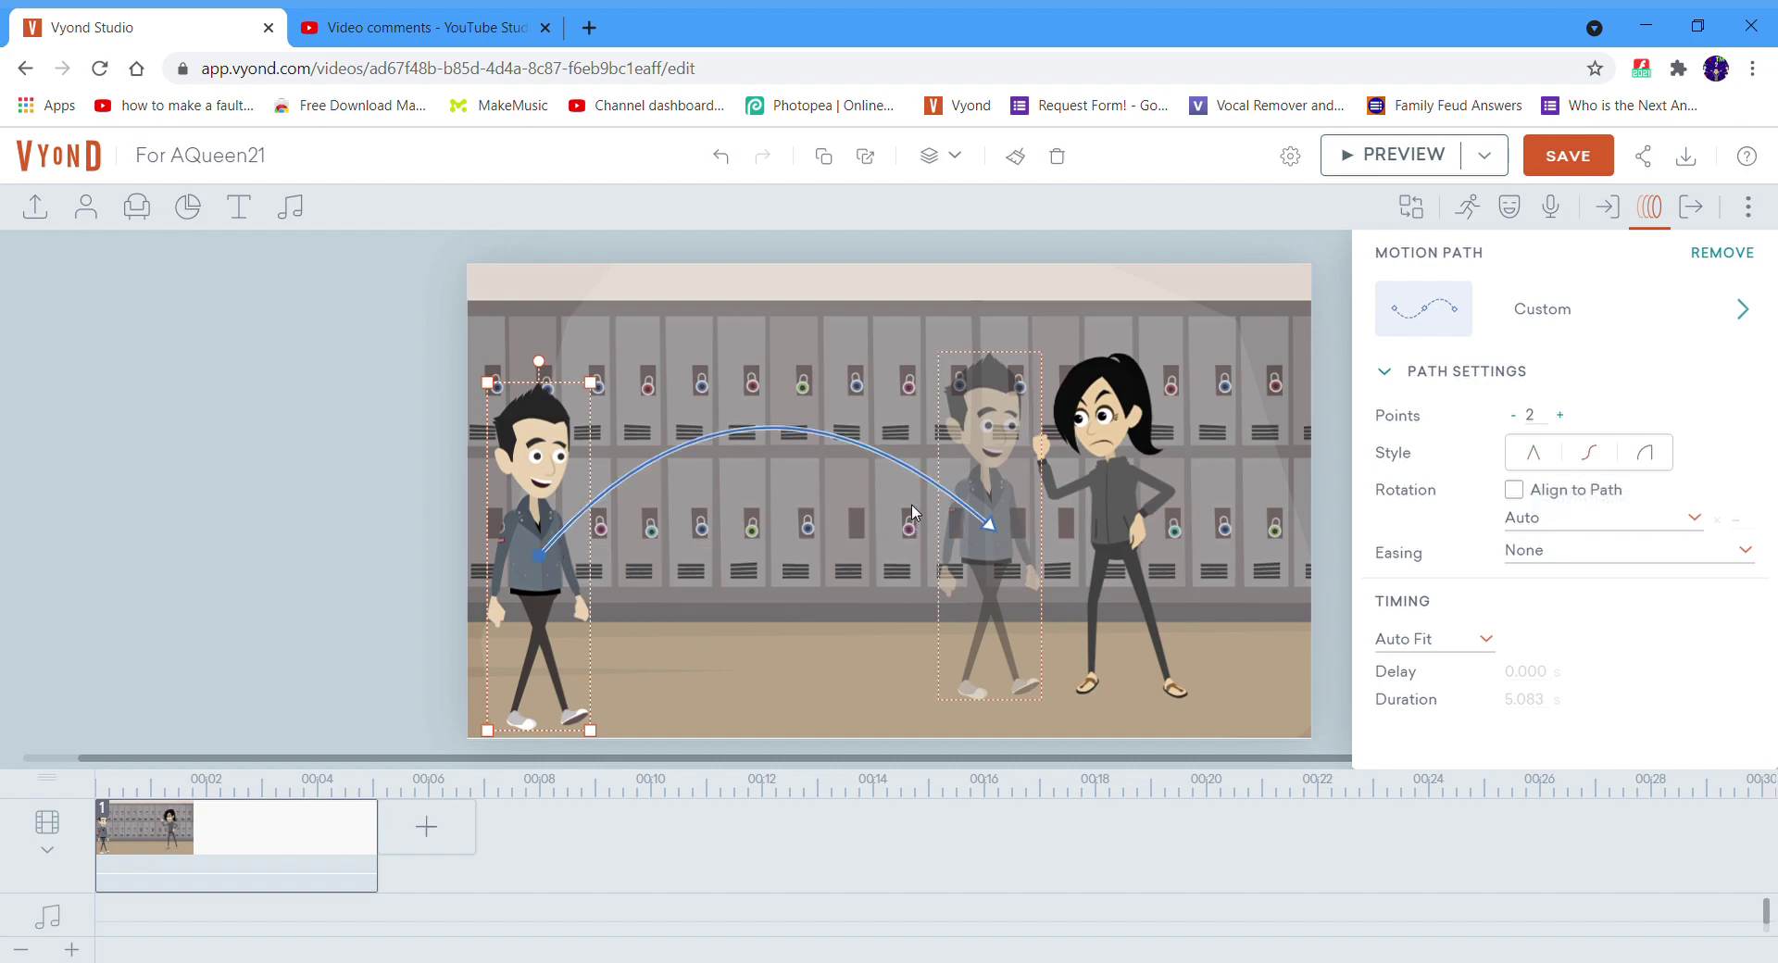
drag(759, 432, 808, 576)
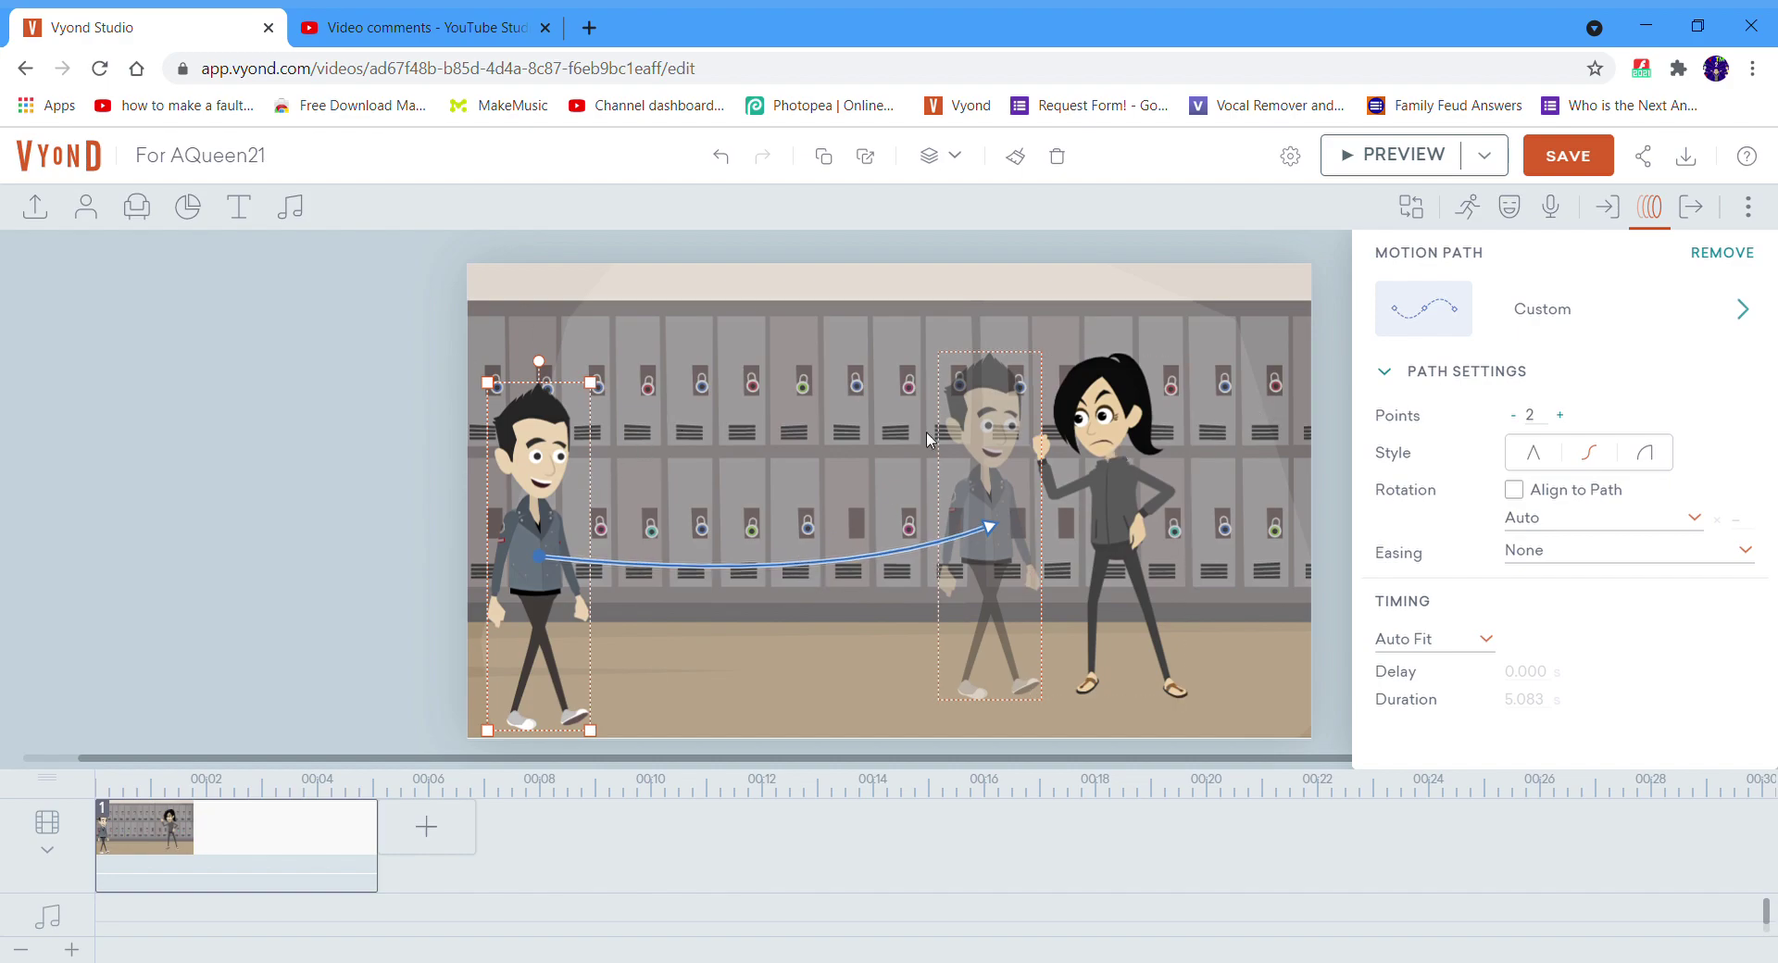
click(1373, 165)
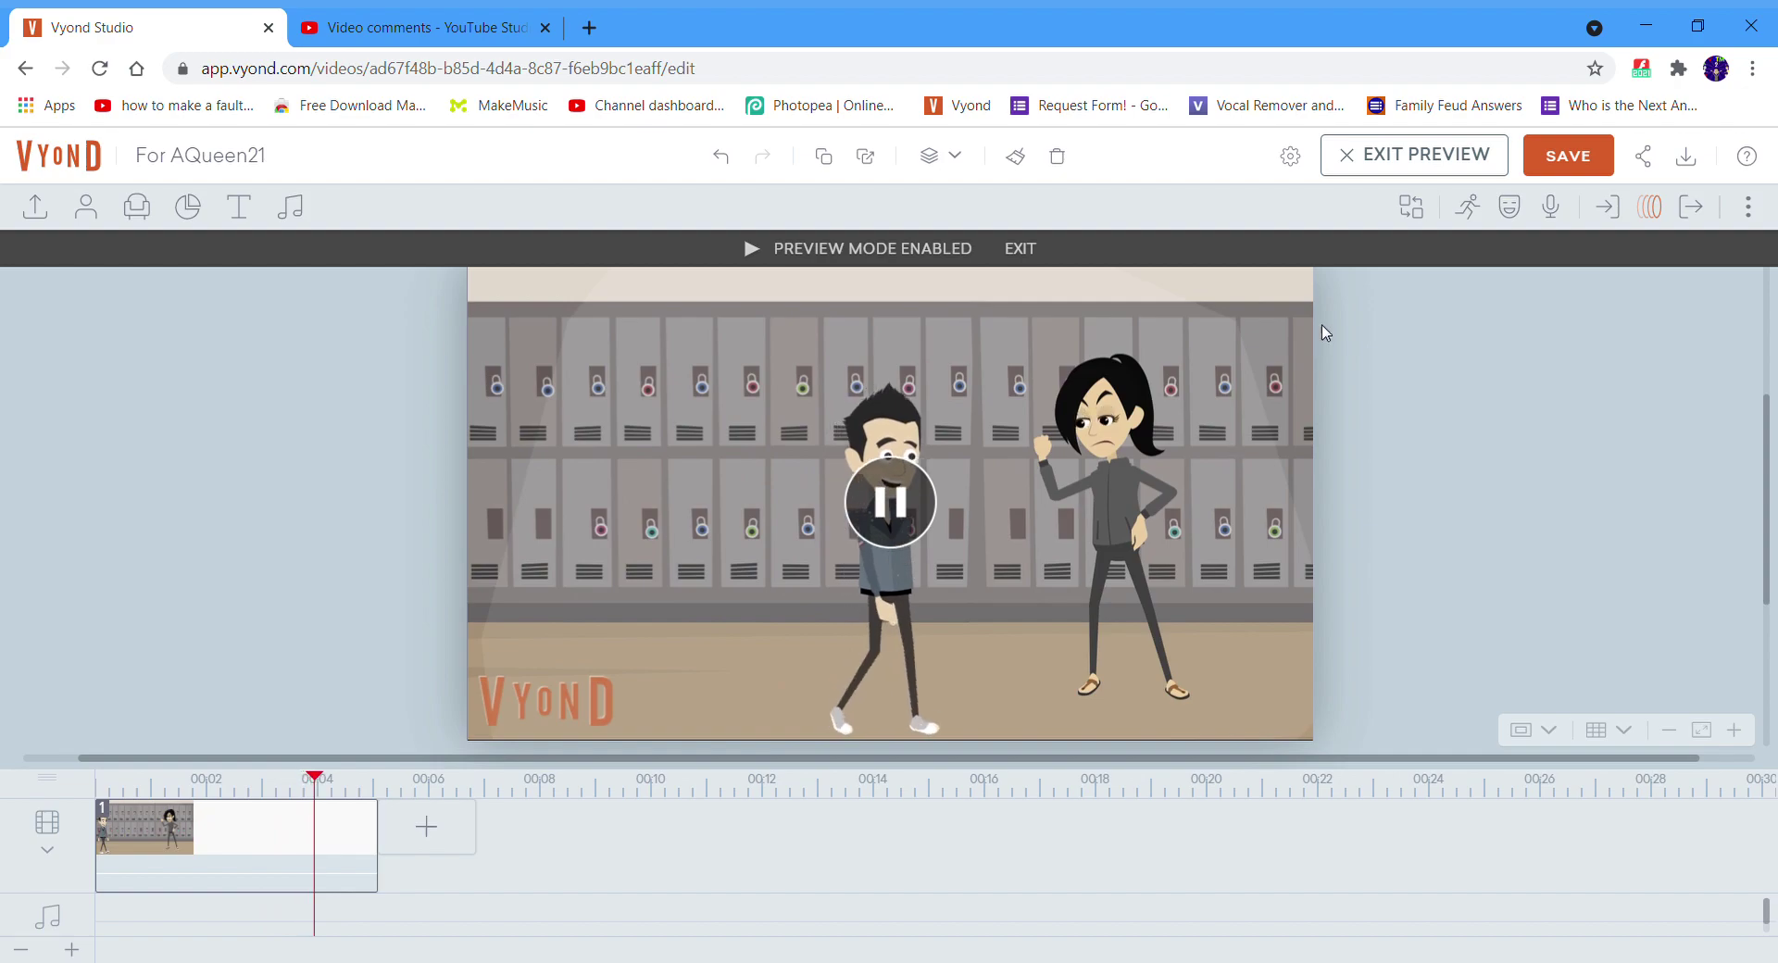
click(1377, 158)
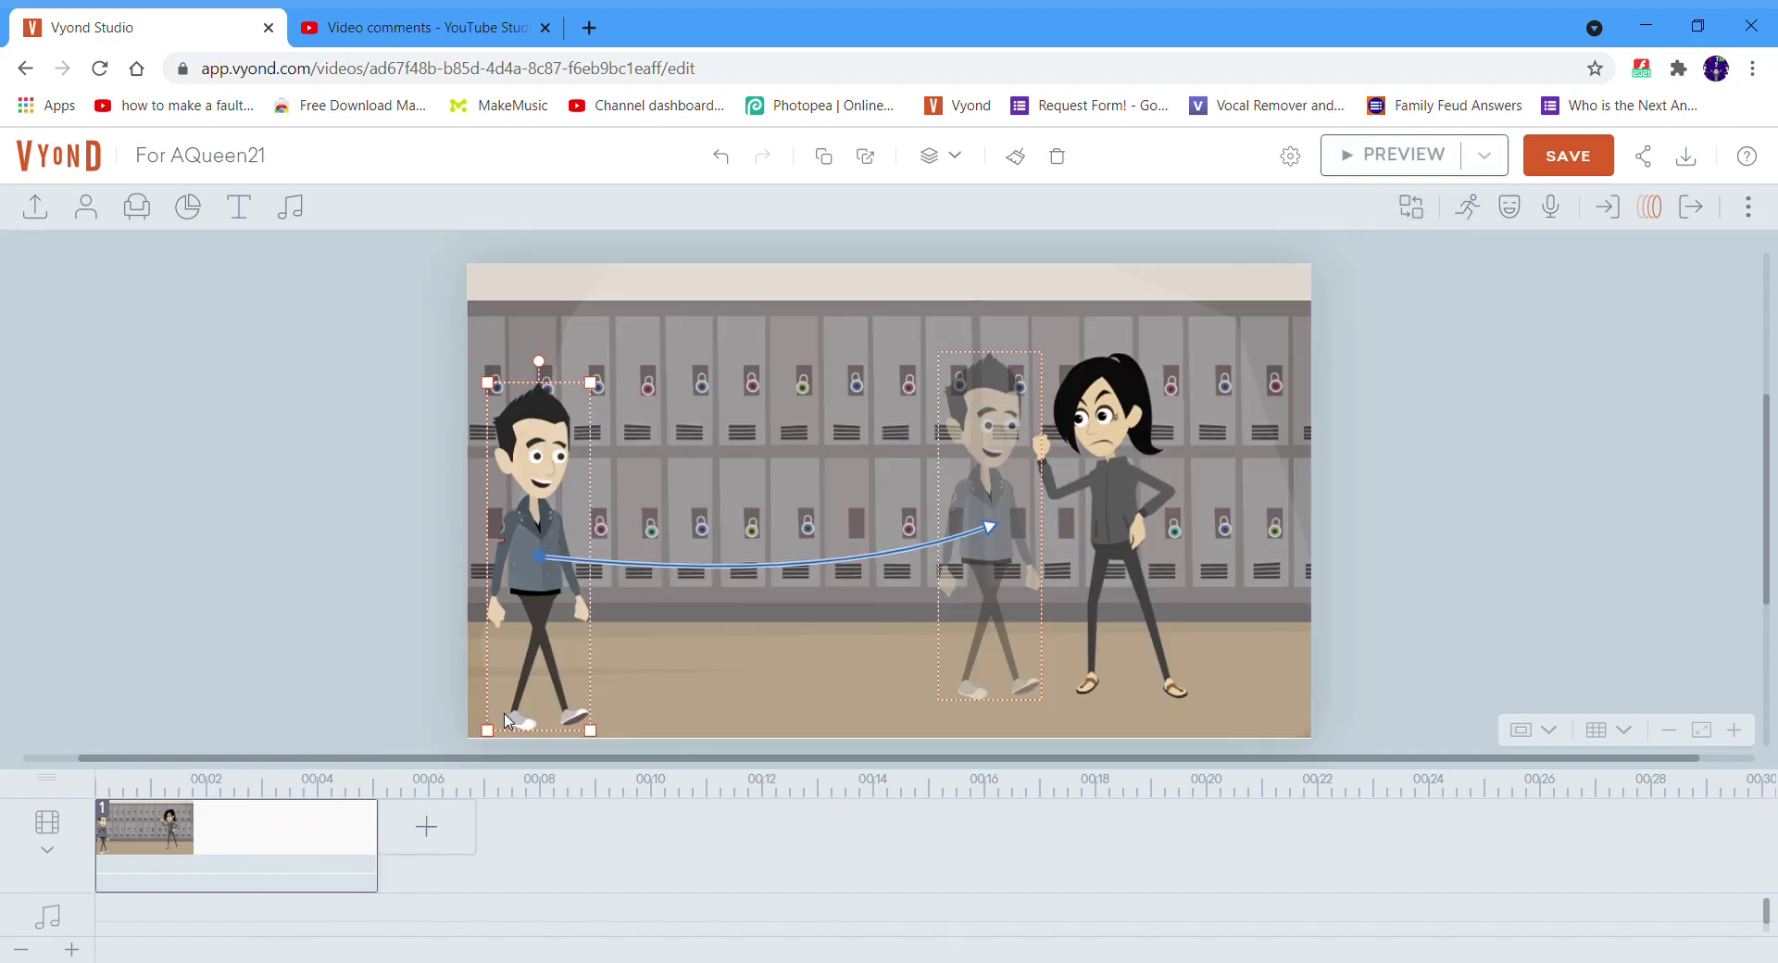
Step: Add a second scene using Continue Last Scene, deleting a mistaken blank scene
click(426, 826)
click(500, 753)
right_click(404, 861)
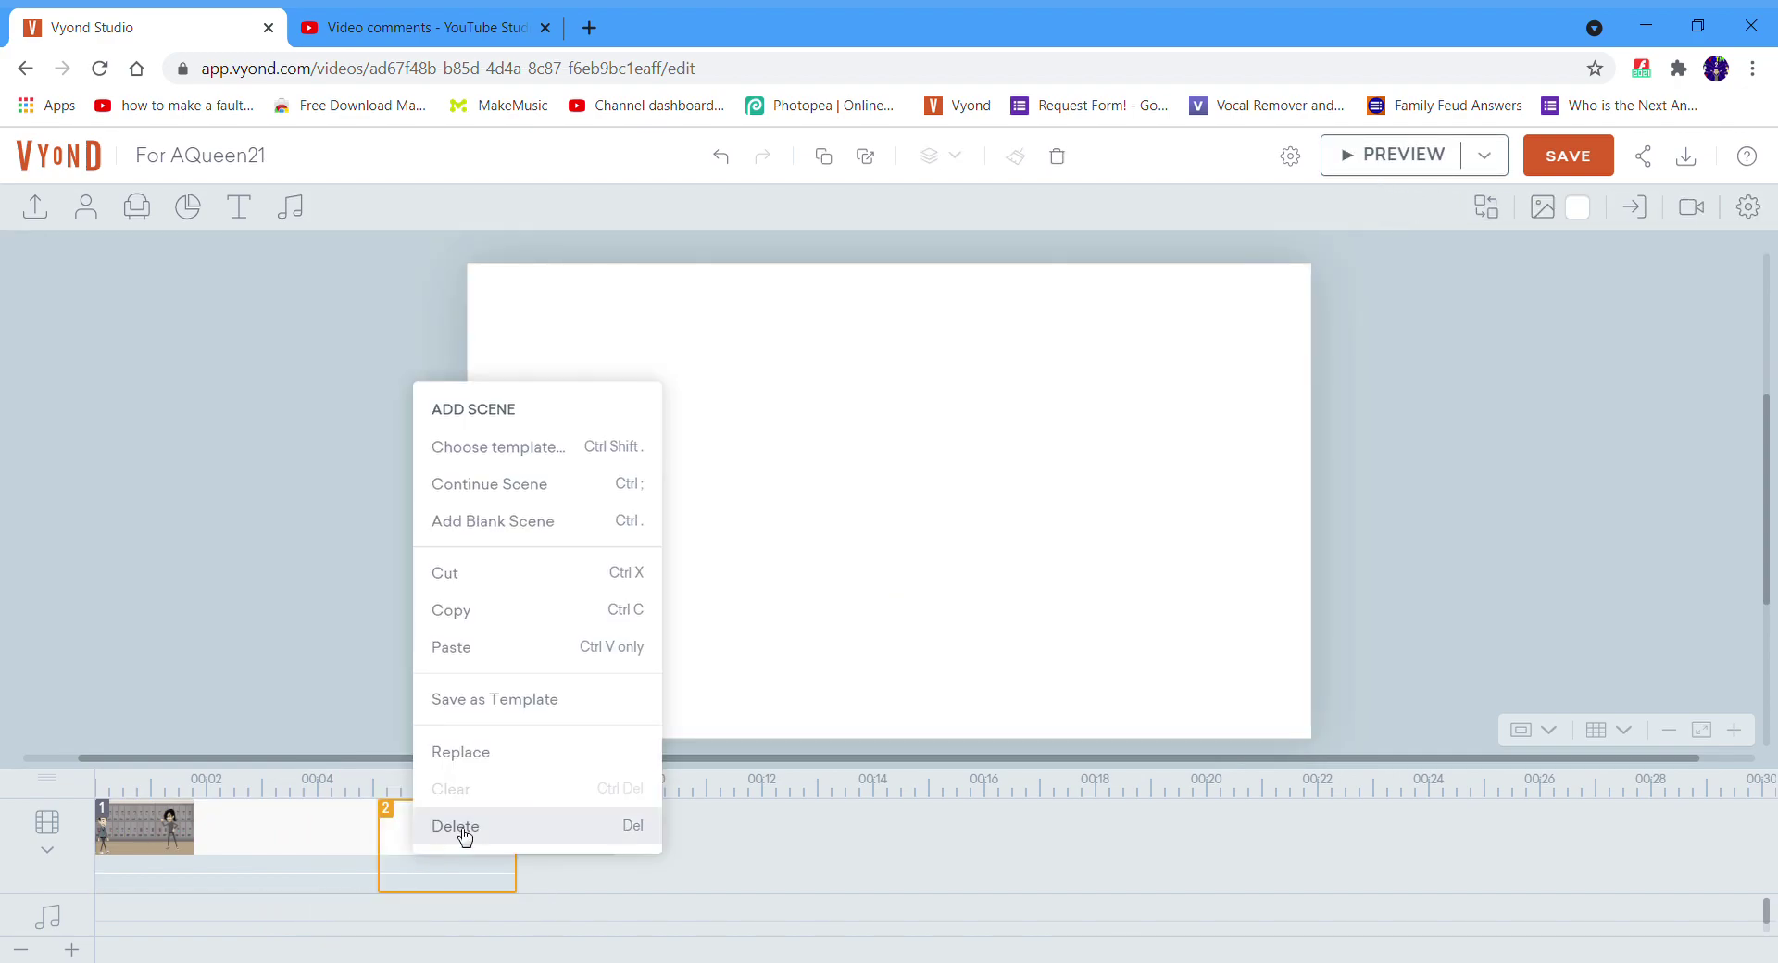
click(464, 837)
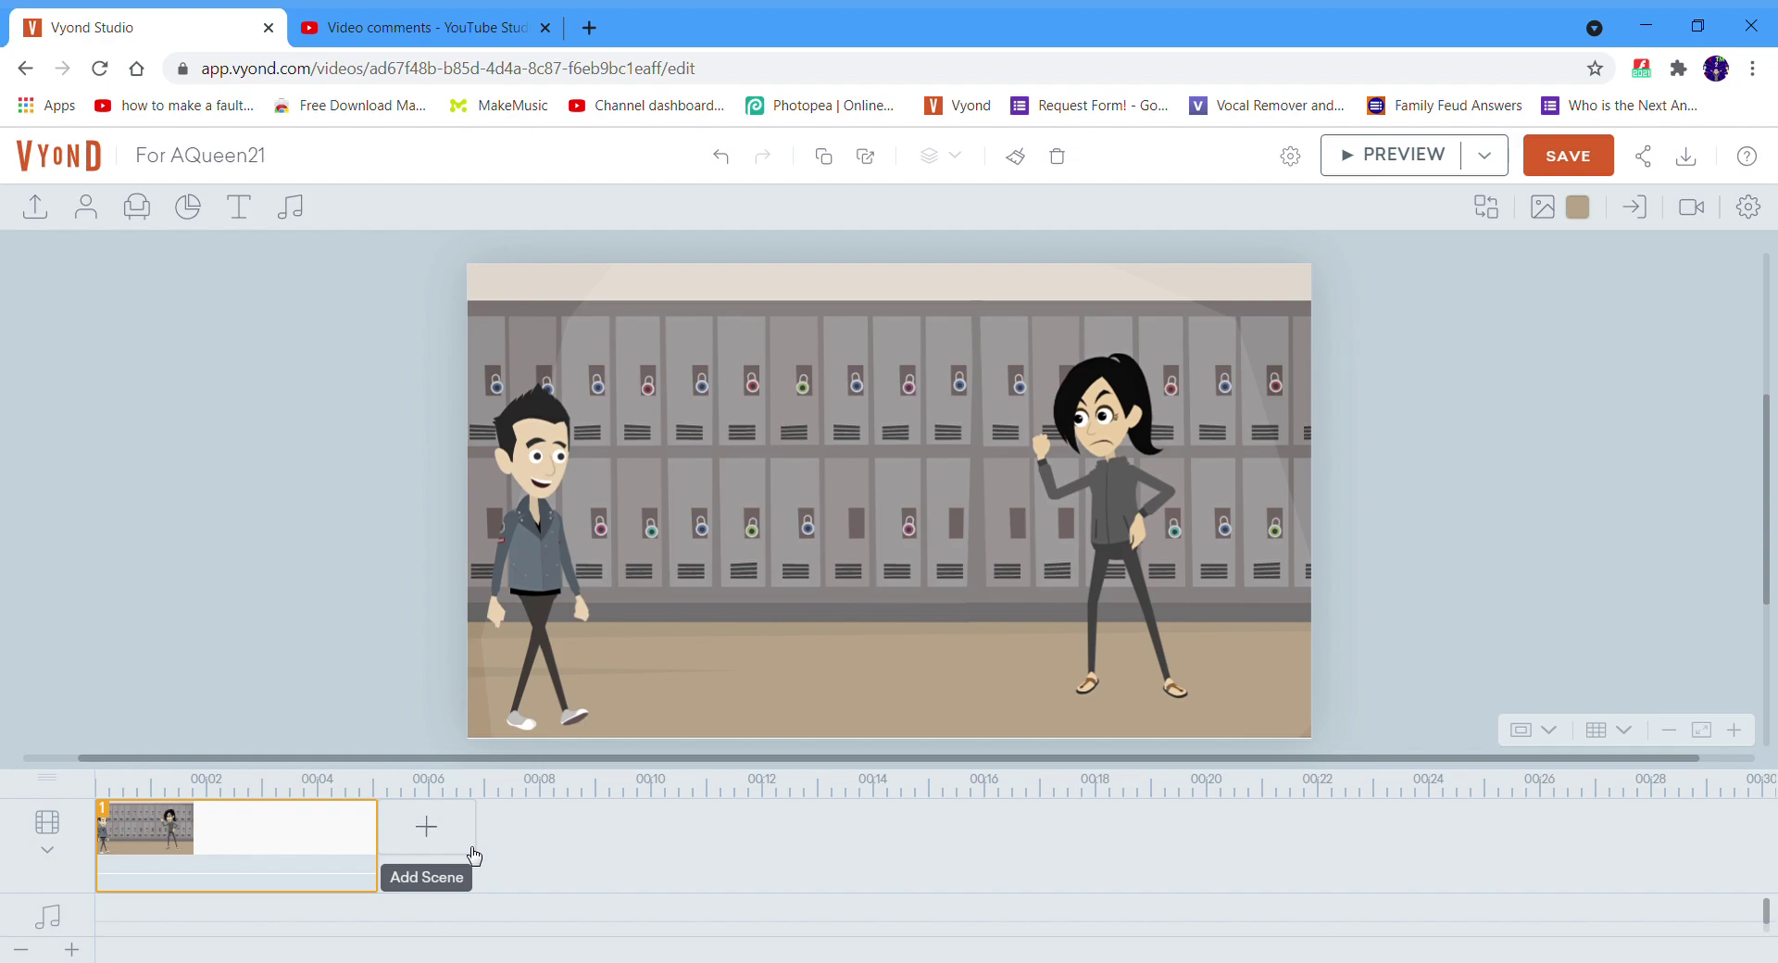
click(426, 830)
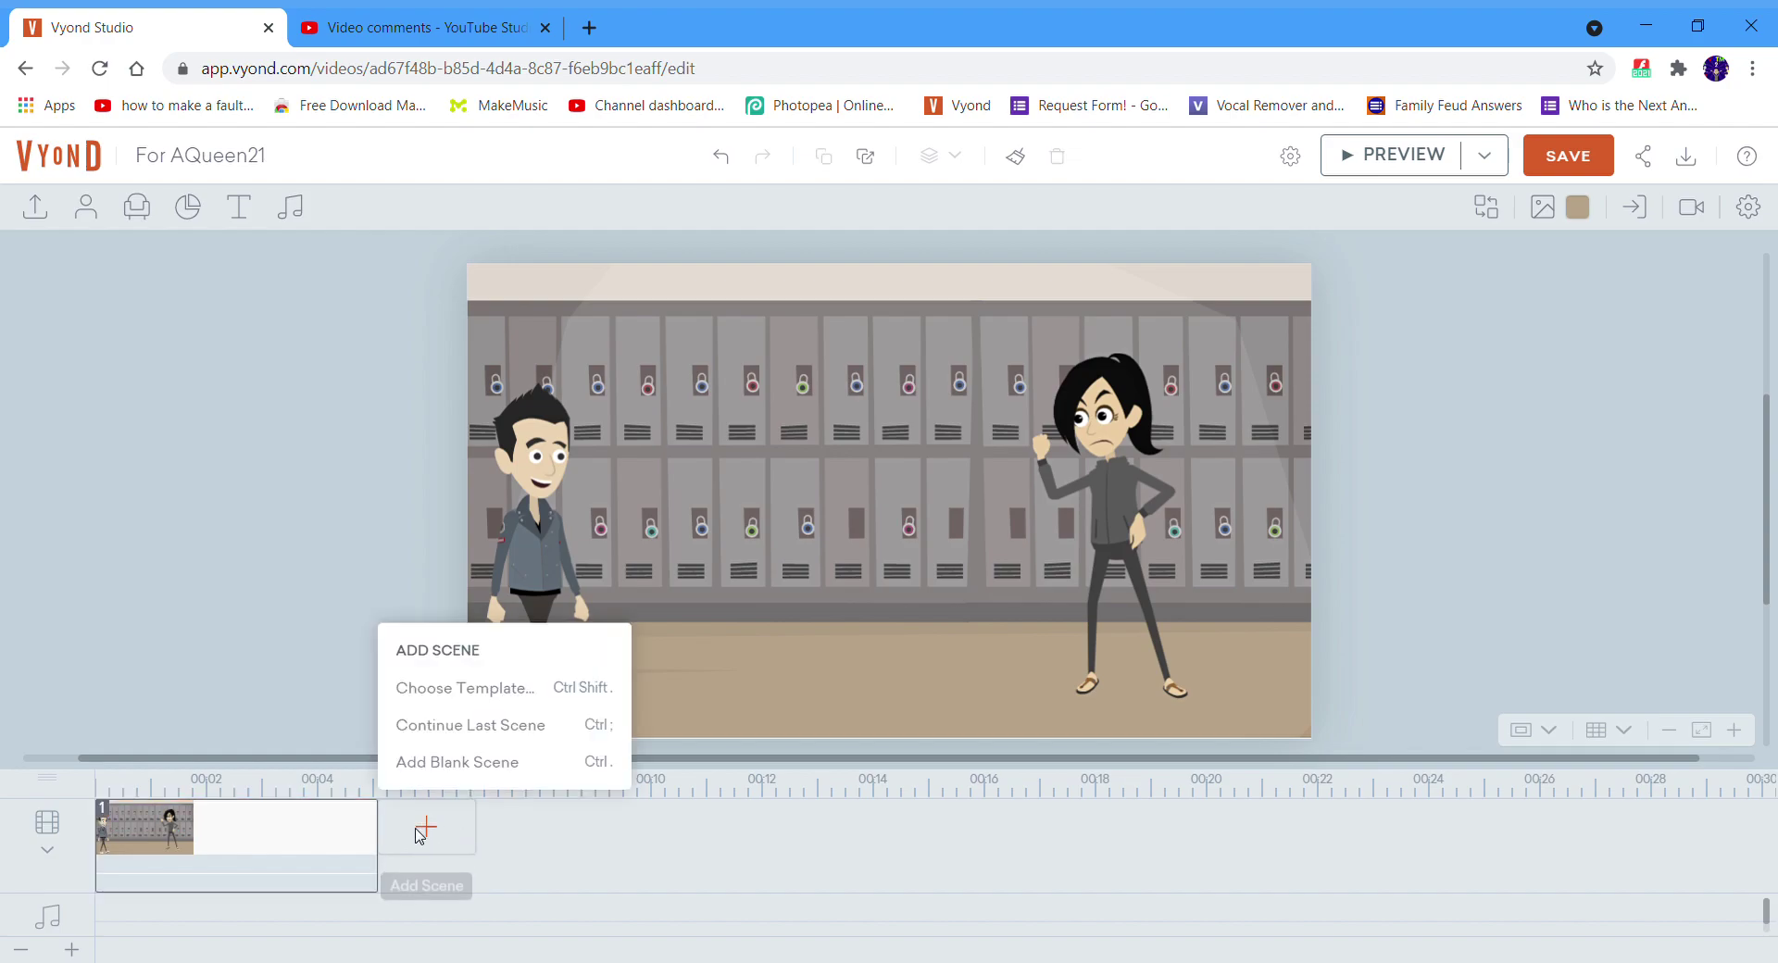
click(466, 733)
Step: Give the boy the Kissing action, nudge him closer to the girl, and preview
click(1009, 410)
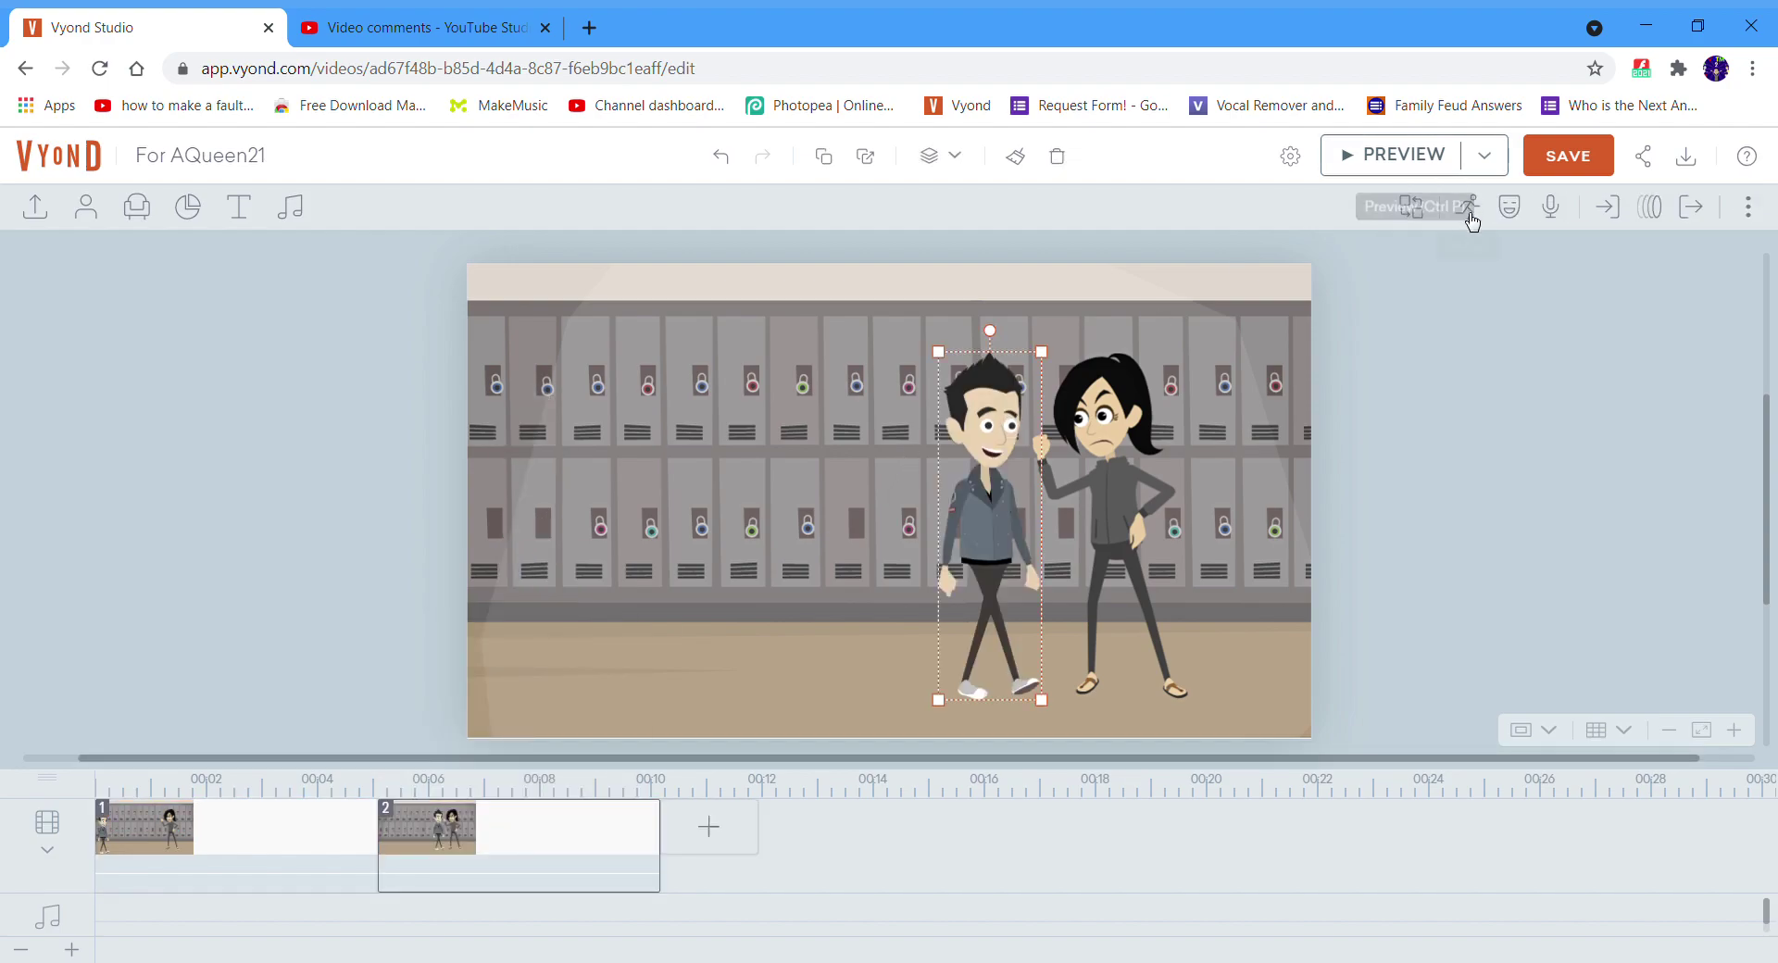
click(1468, 207)
double_click(1485, 278)
key(BackSpace)
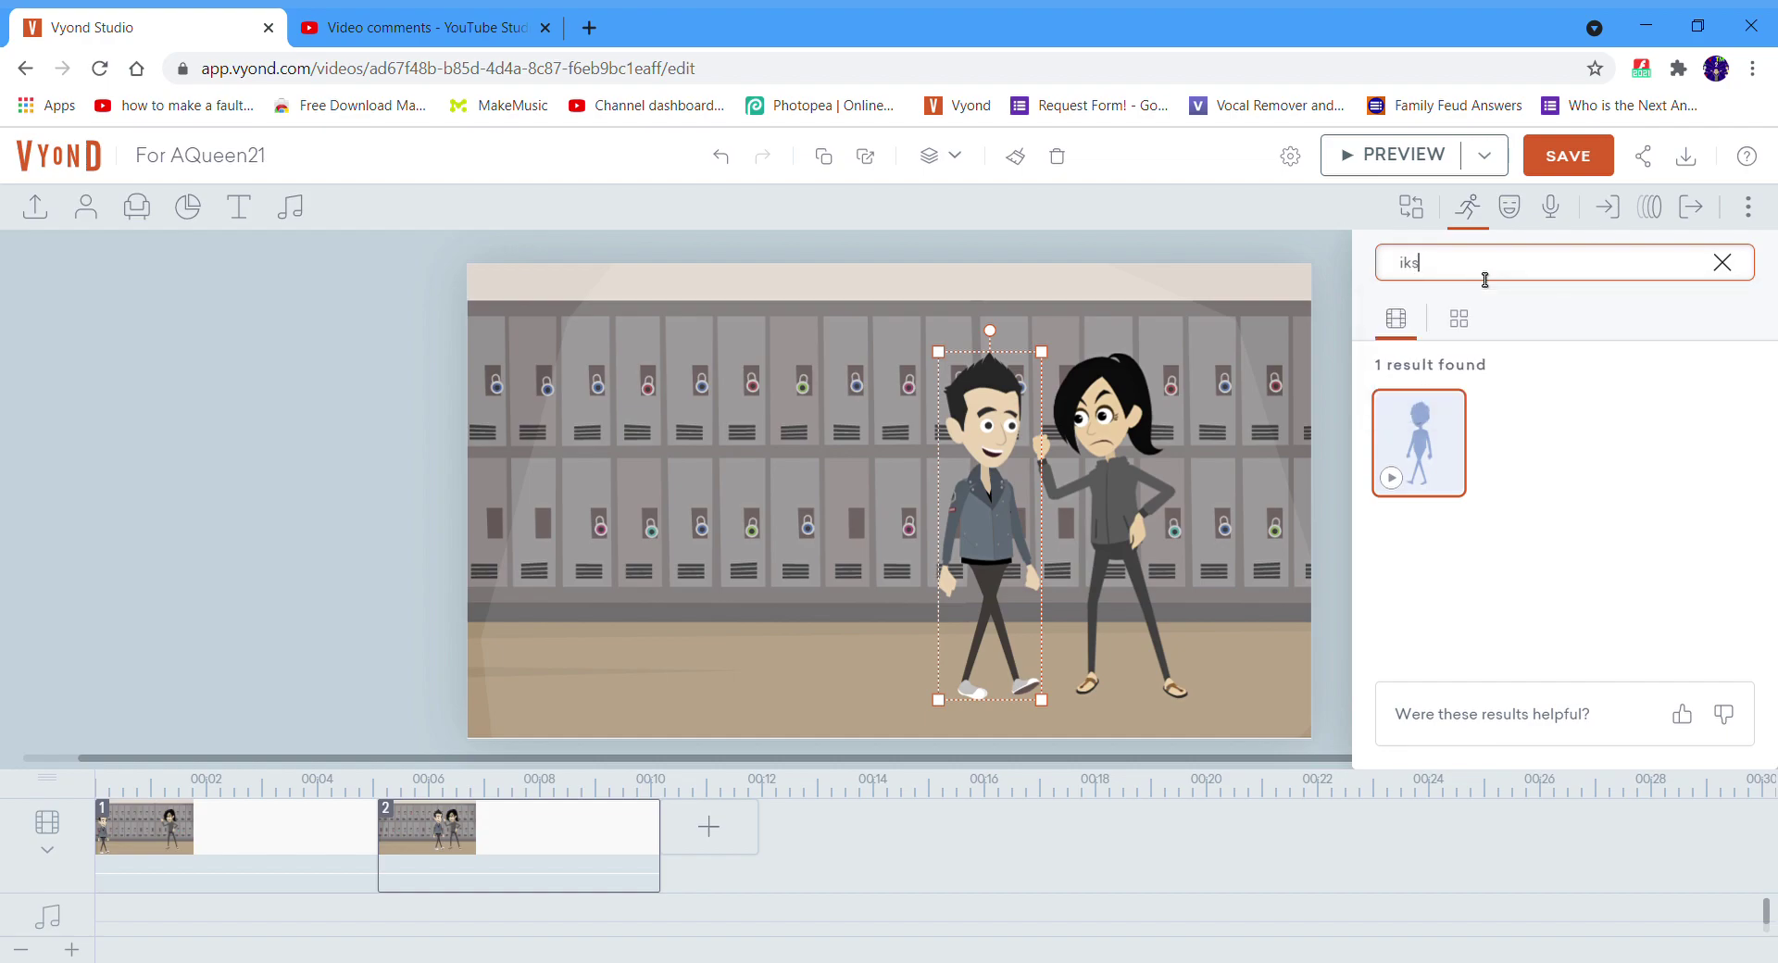
text(kiss)
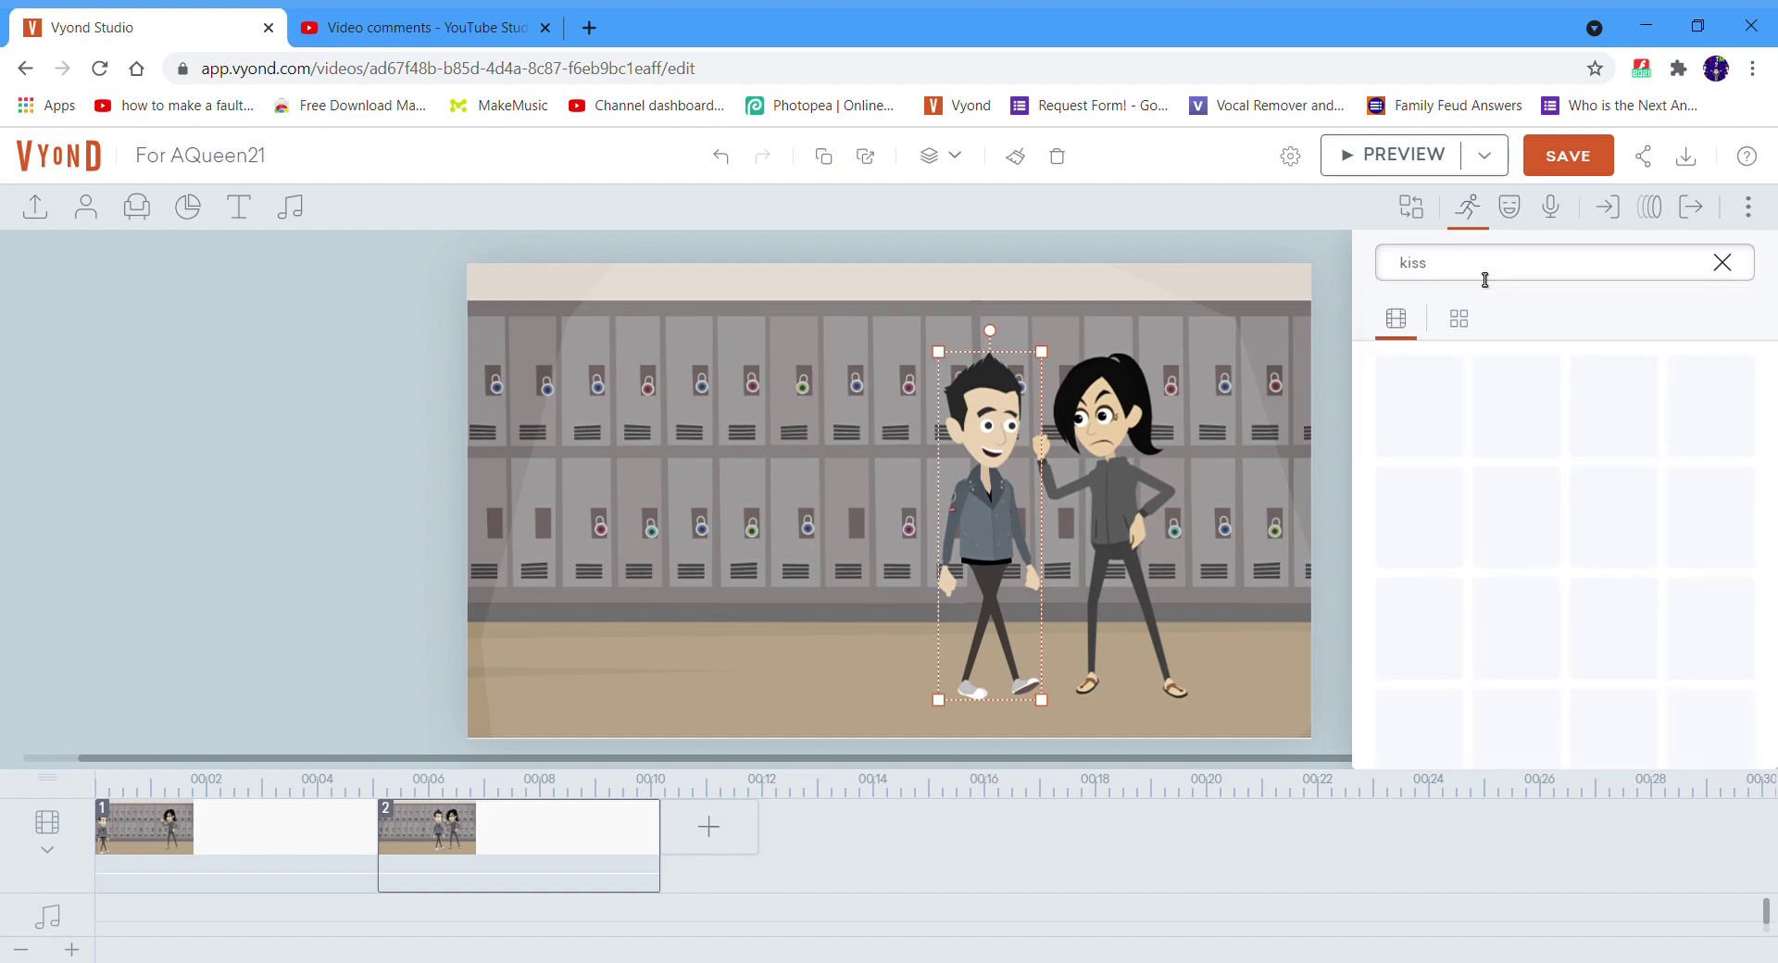
click(1462, 320)
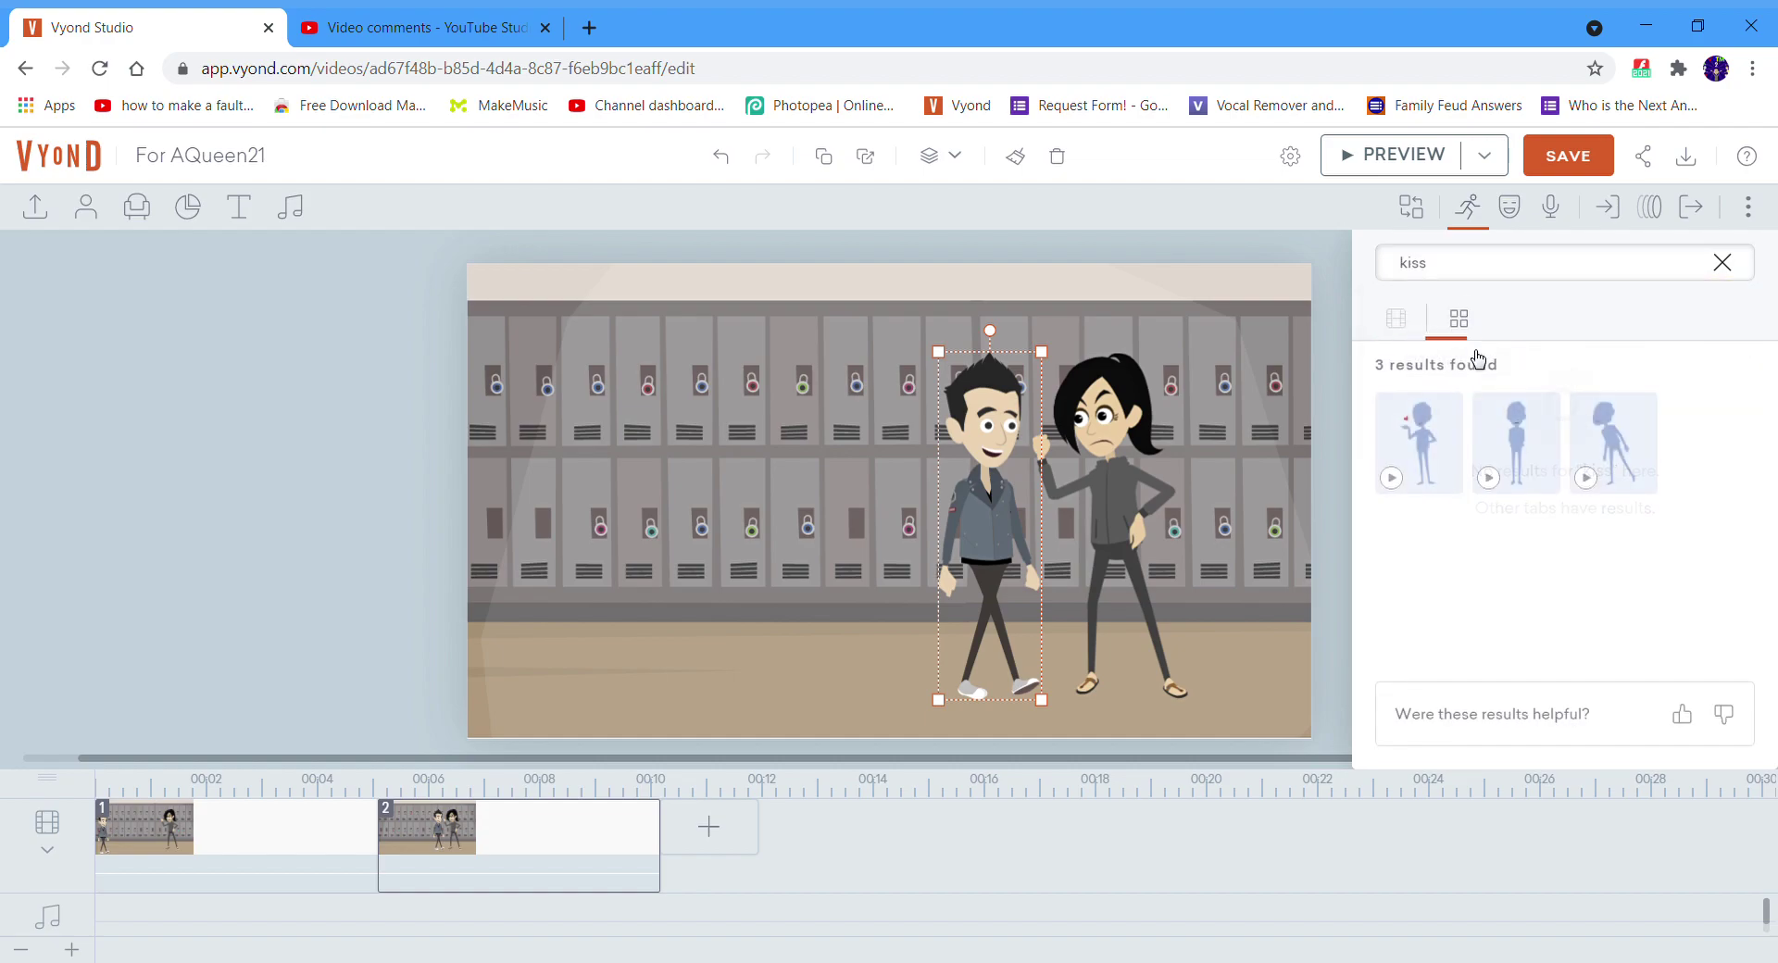
click(1614, 437)
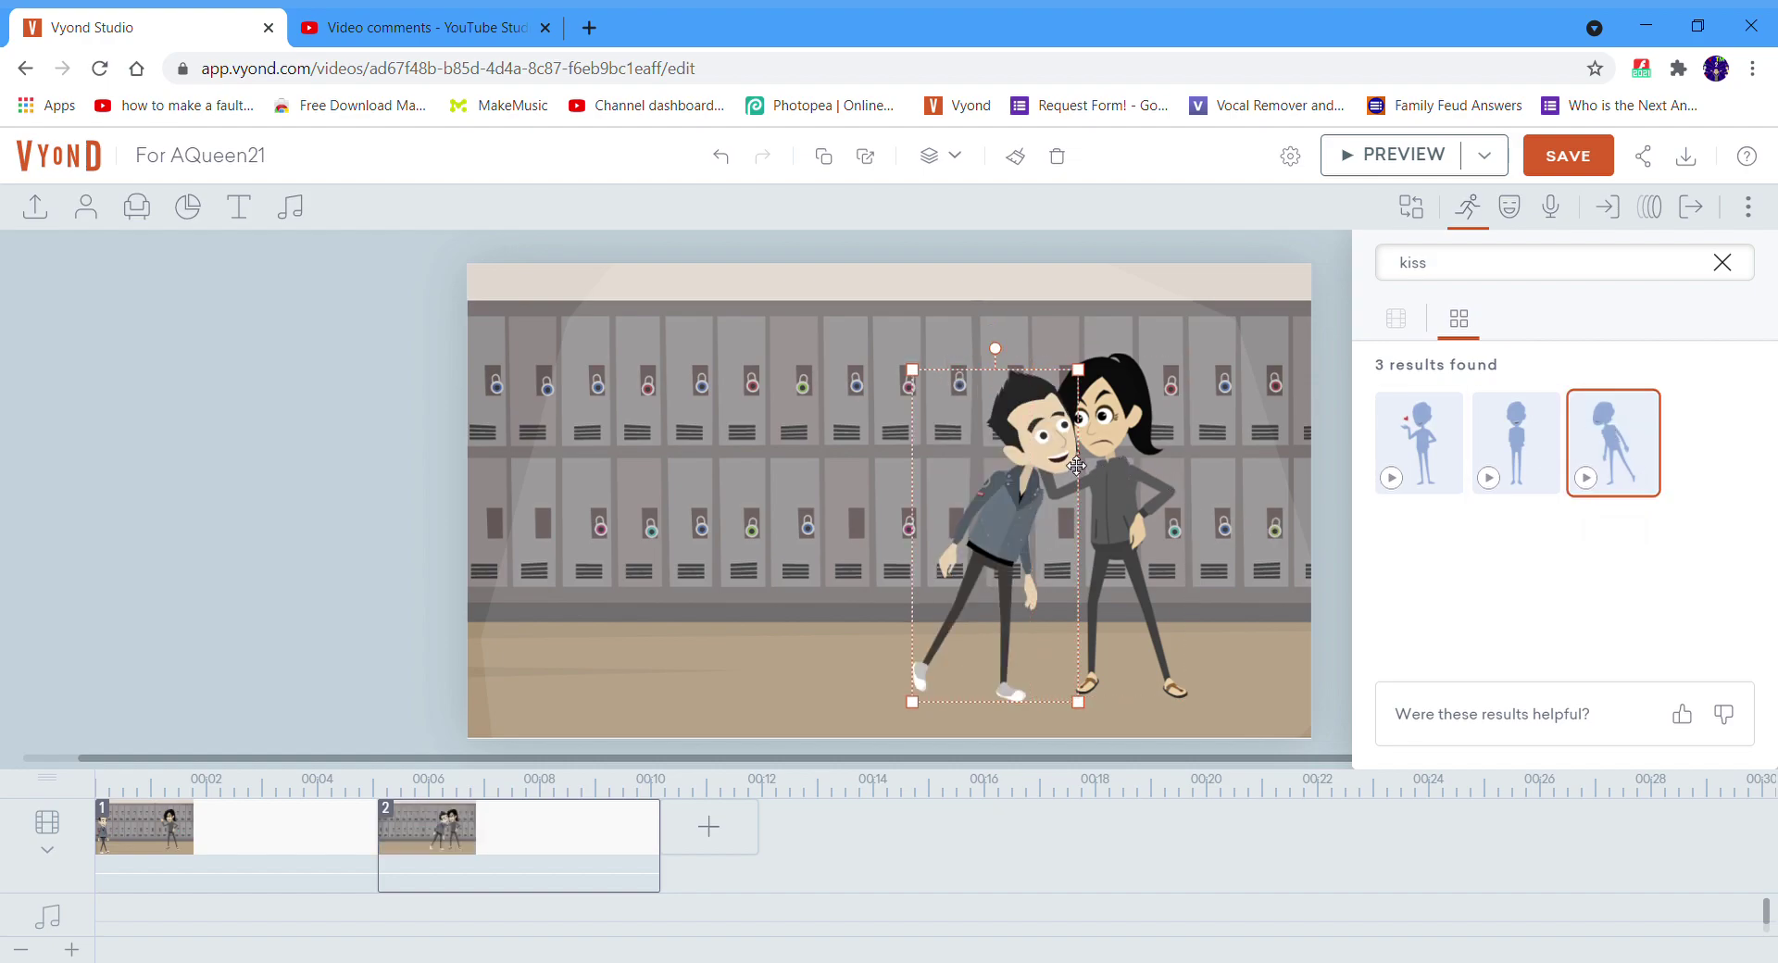
drag(1076, 466, 1094, 455)
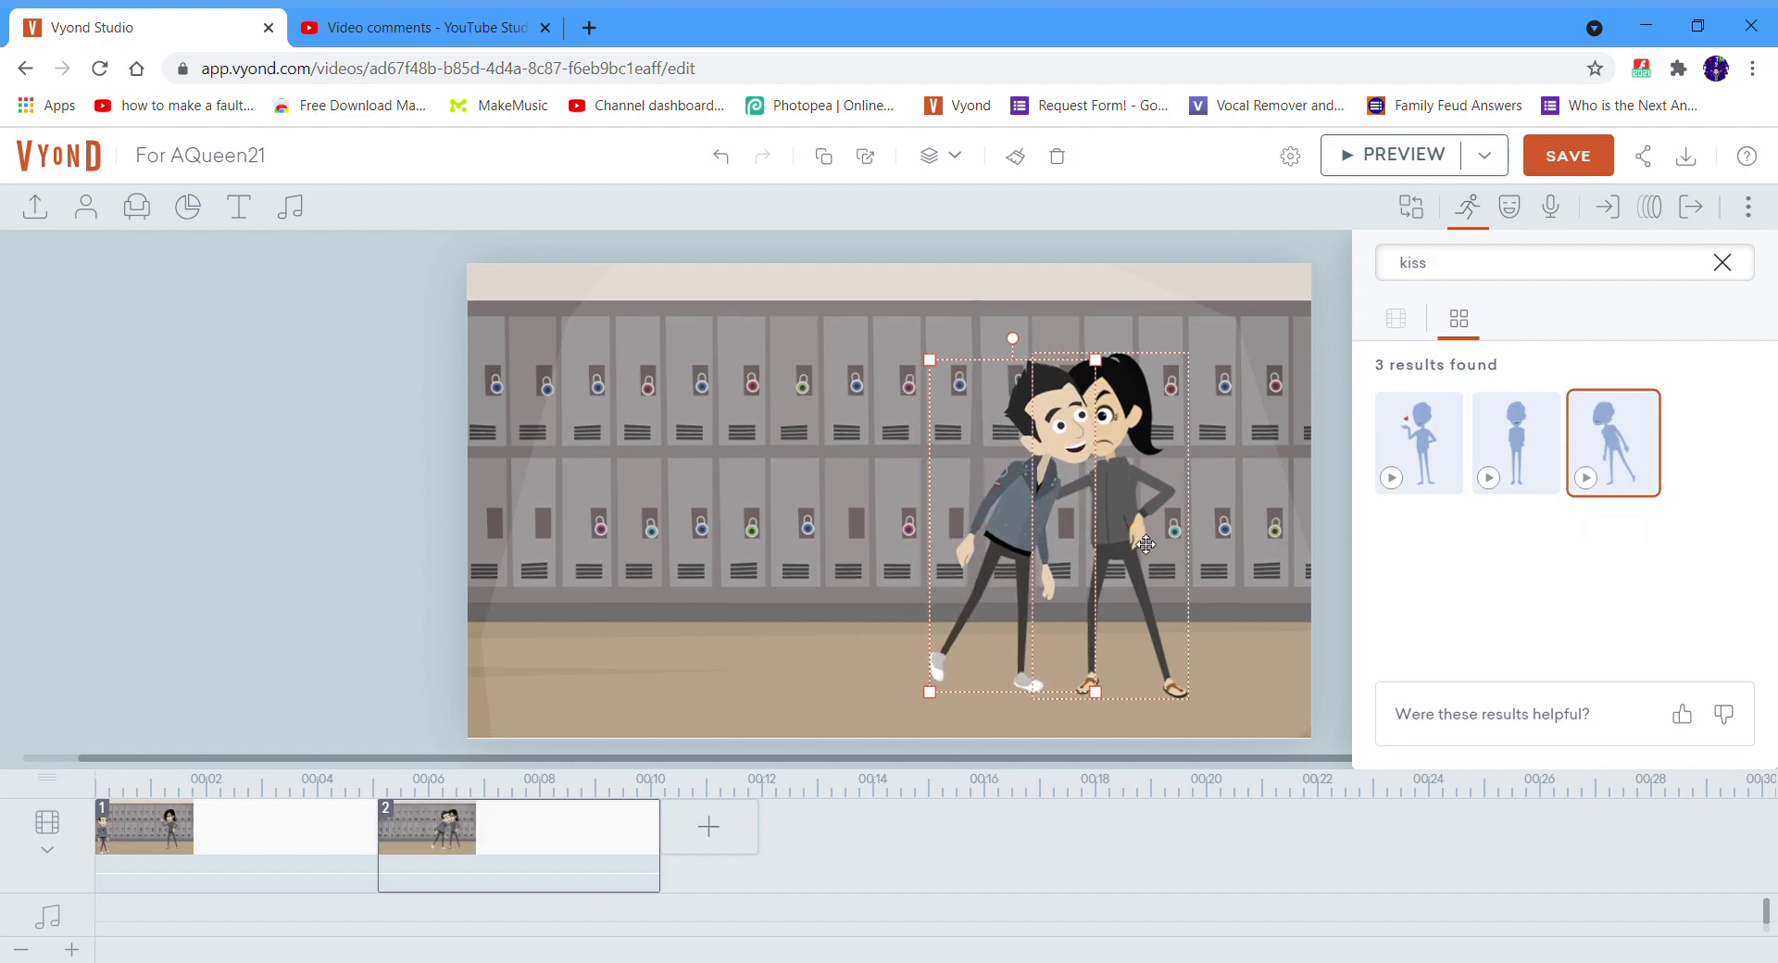
click(1390, 154)
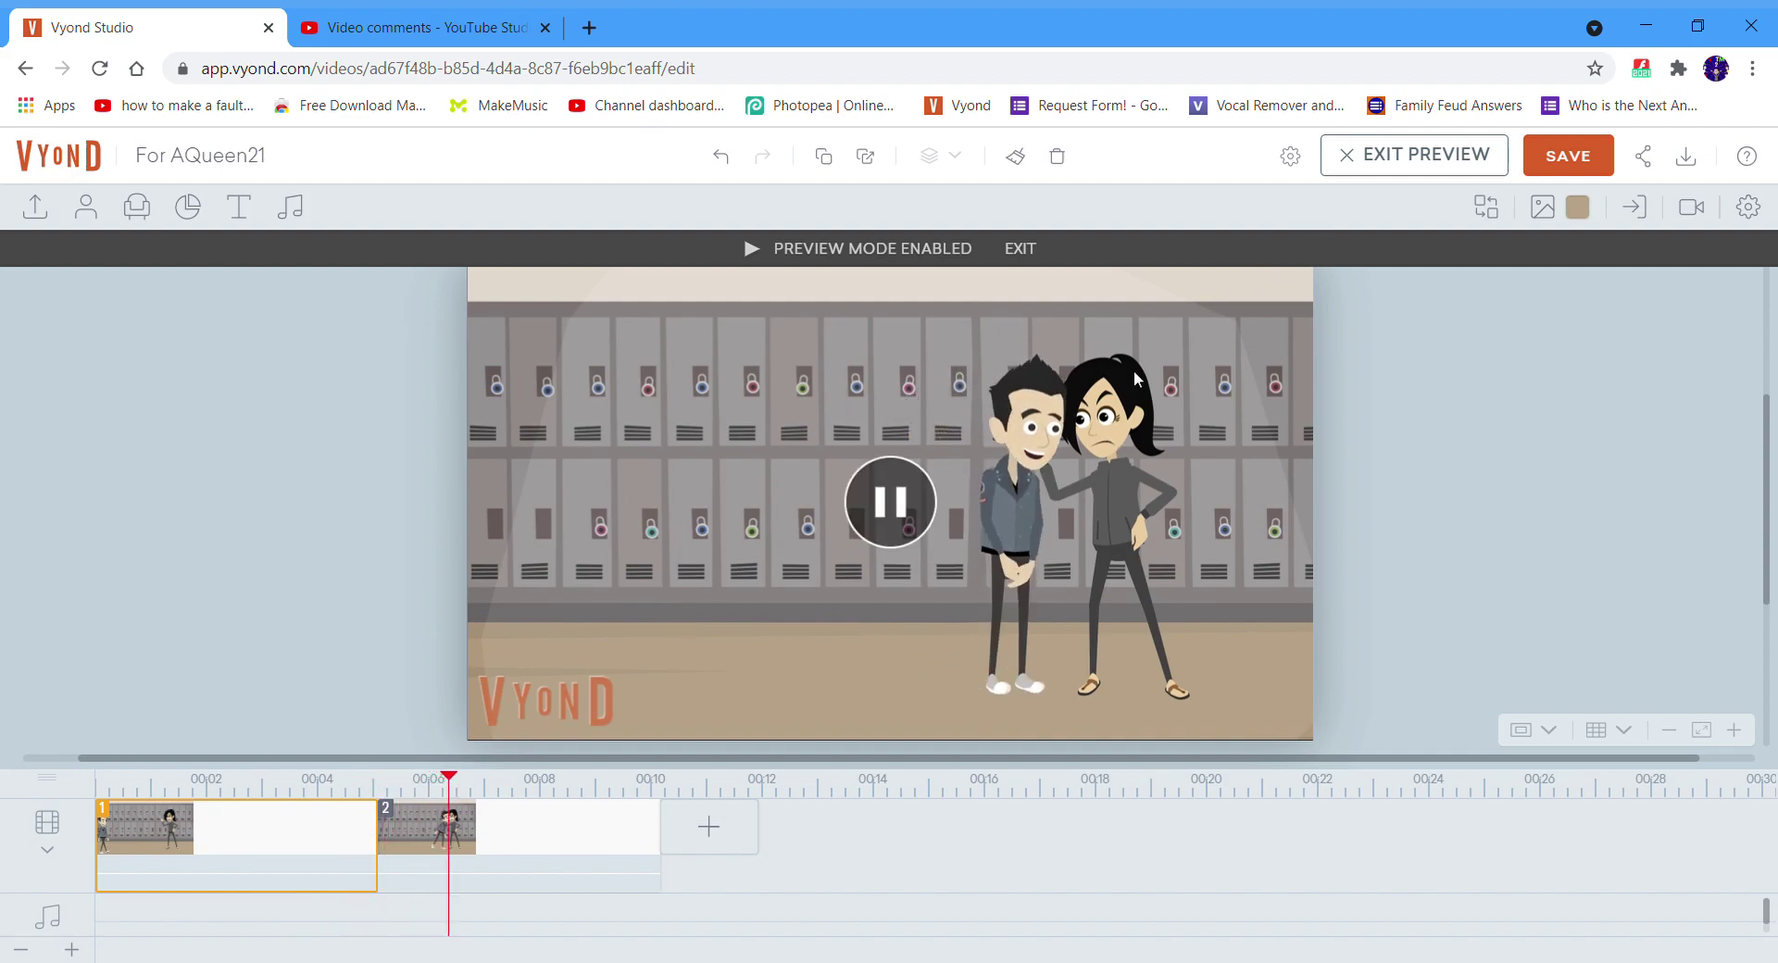
click(1028, 504)
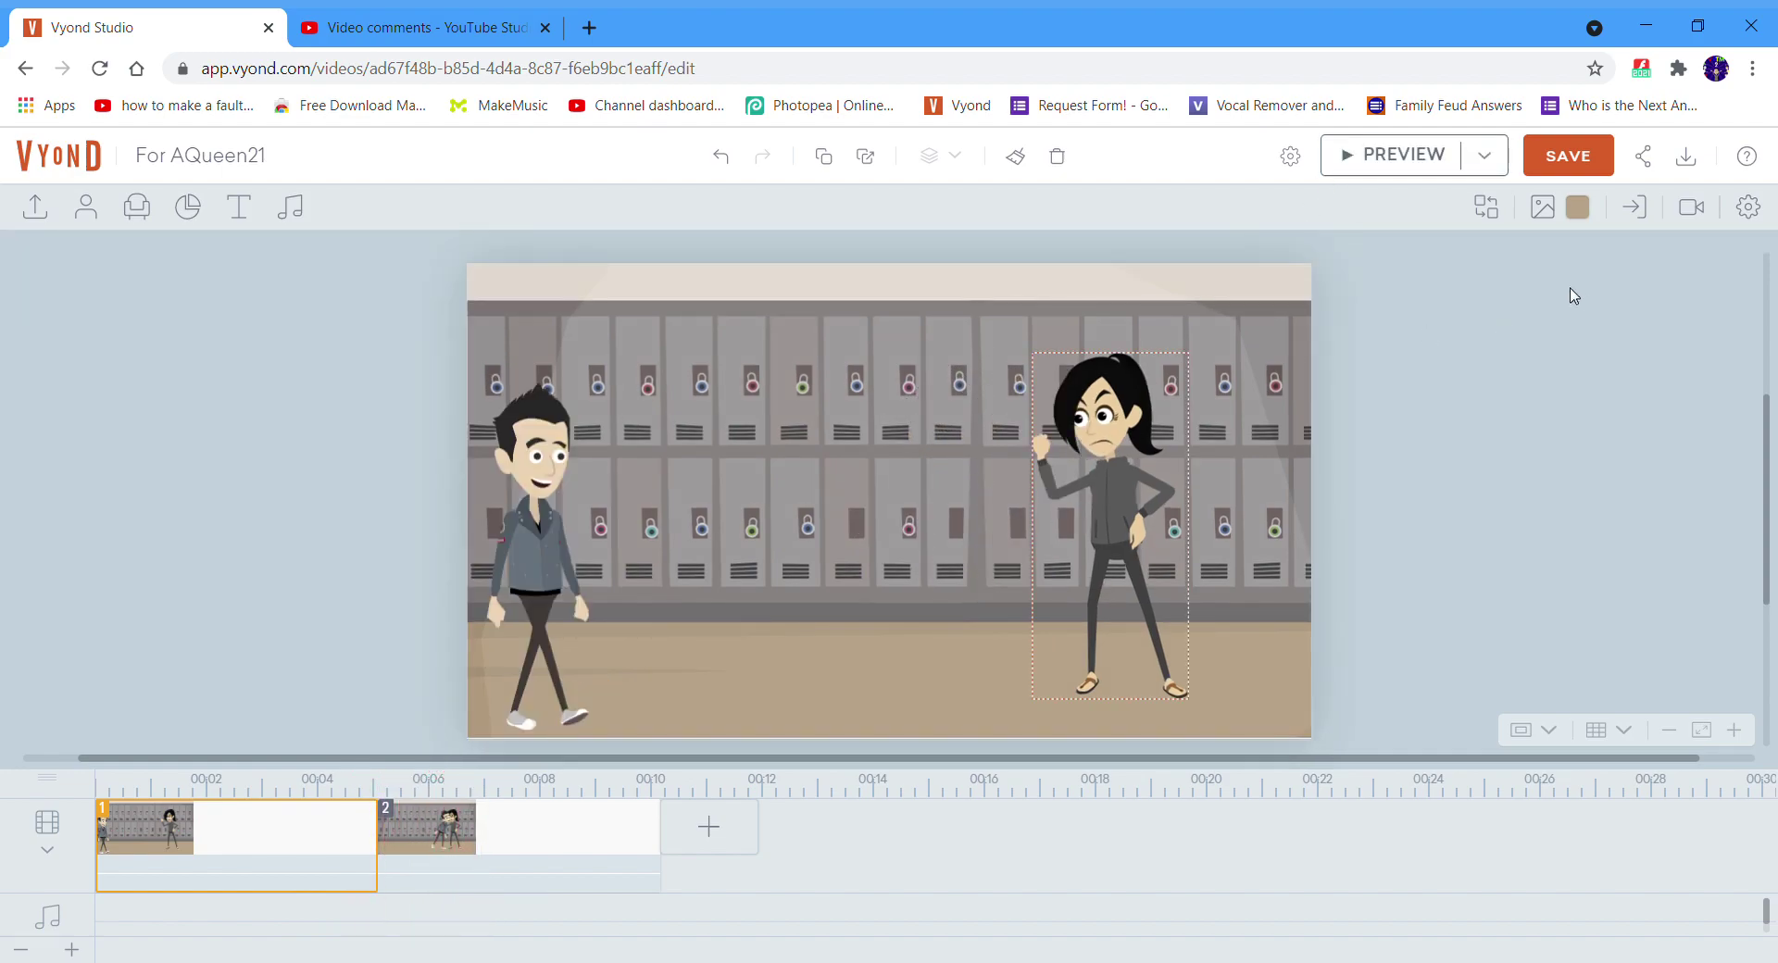
Step: Apply the Shocked action to the girl in scenes 1 and 2
click(1060, 482)
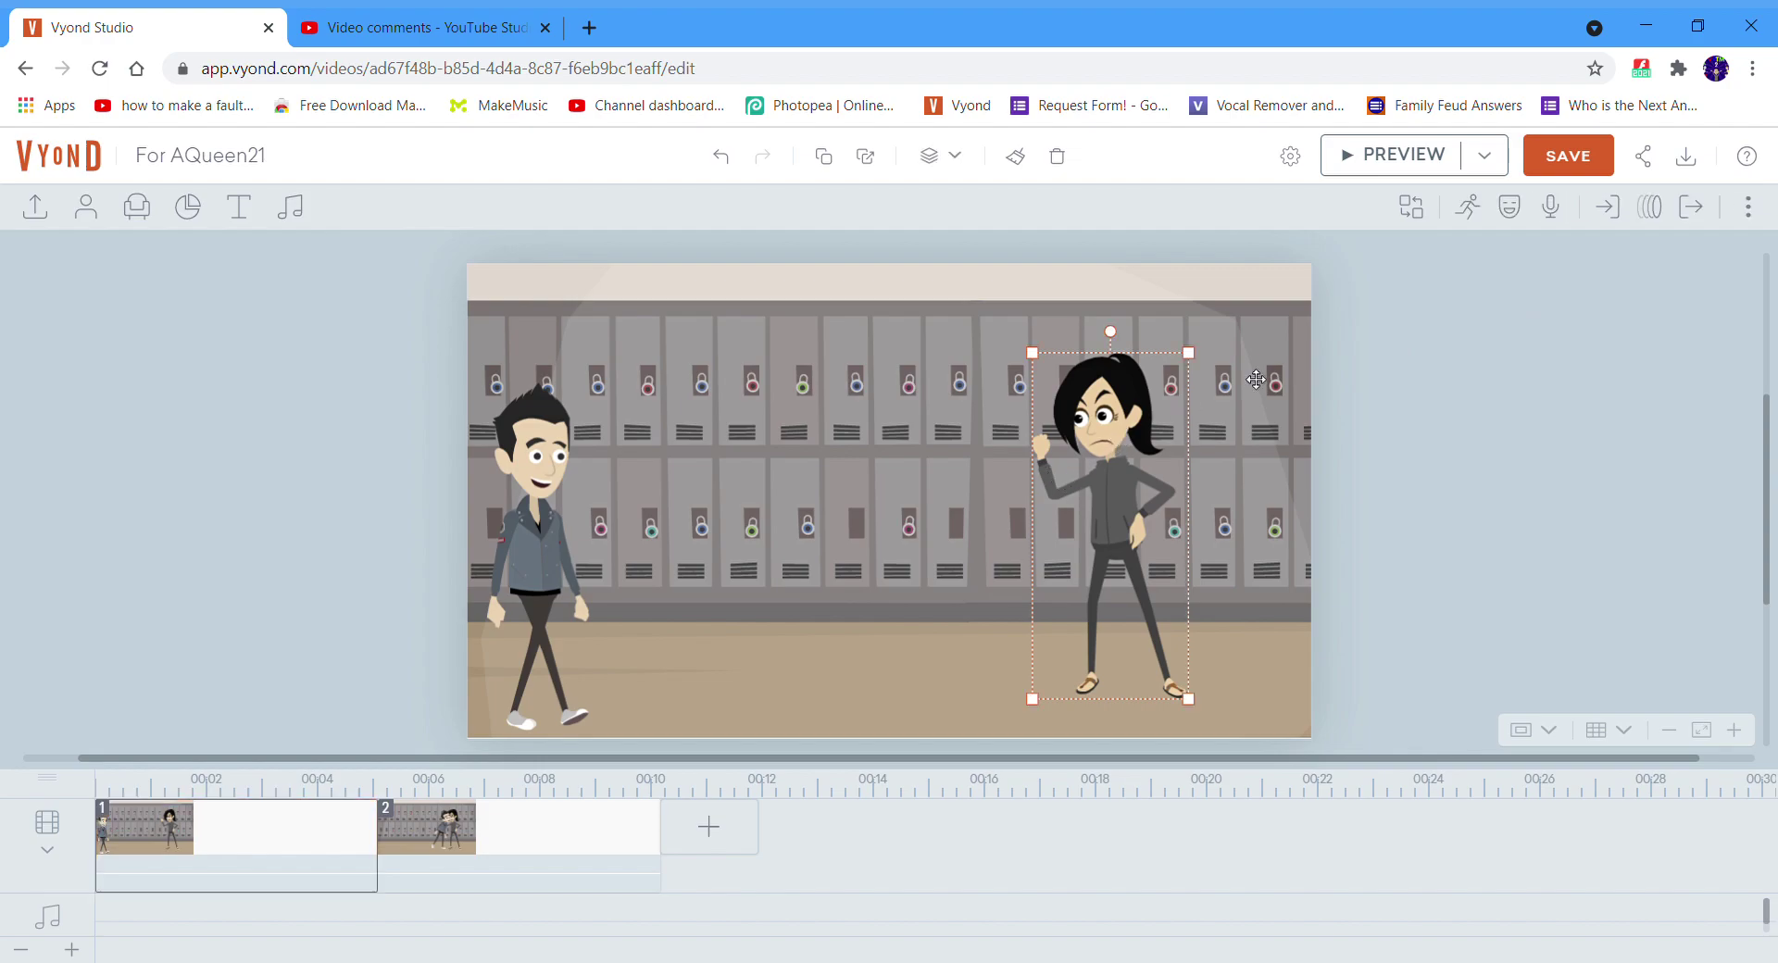
click(1469, 209)
text(shocked)
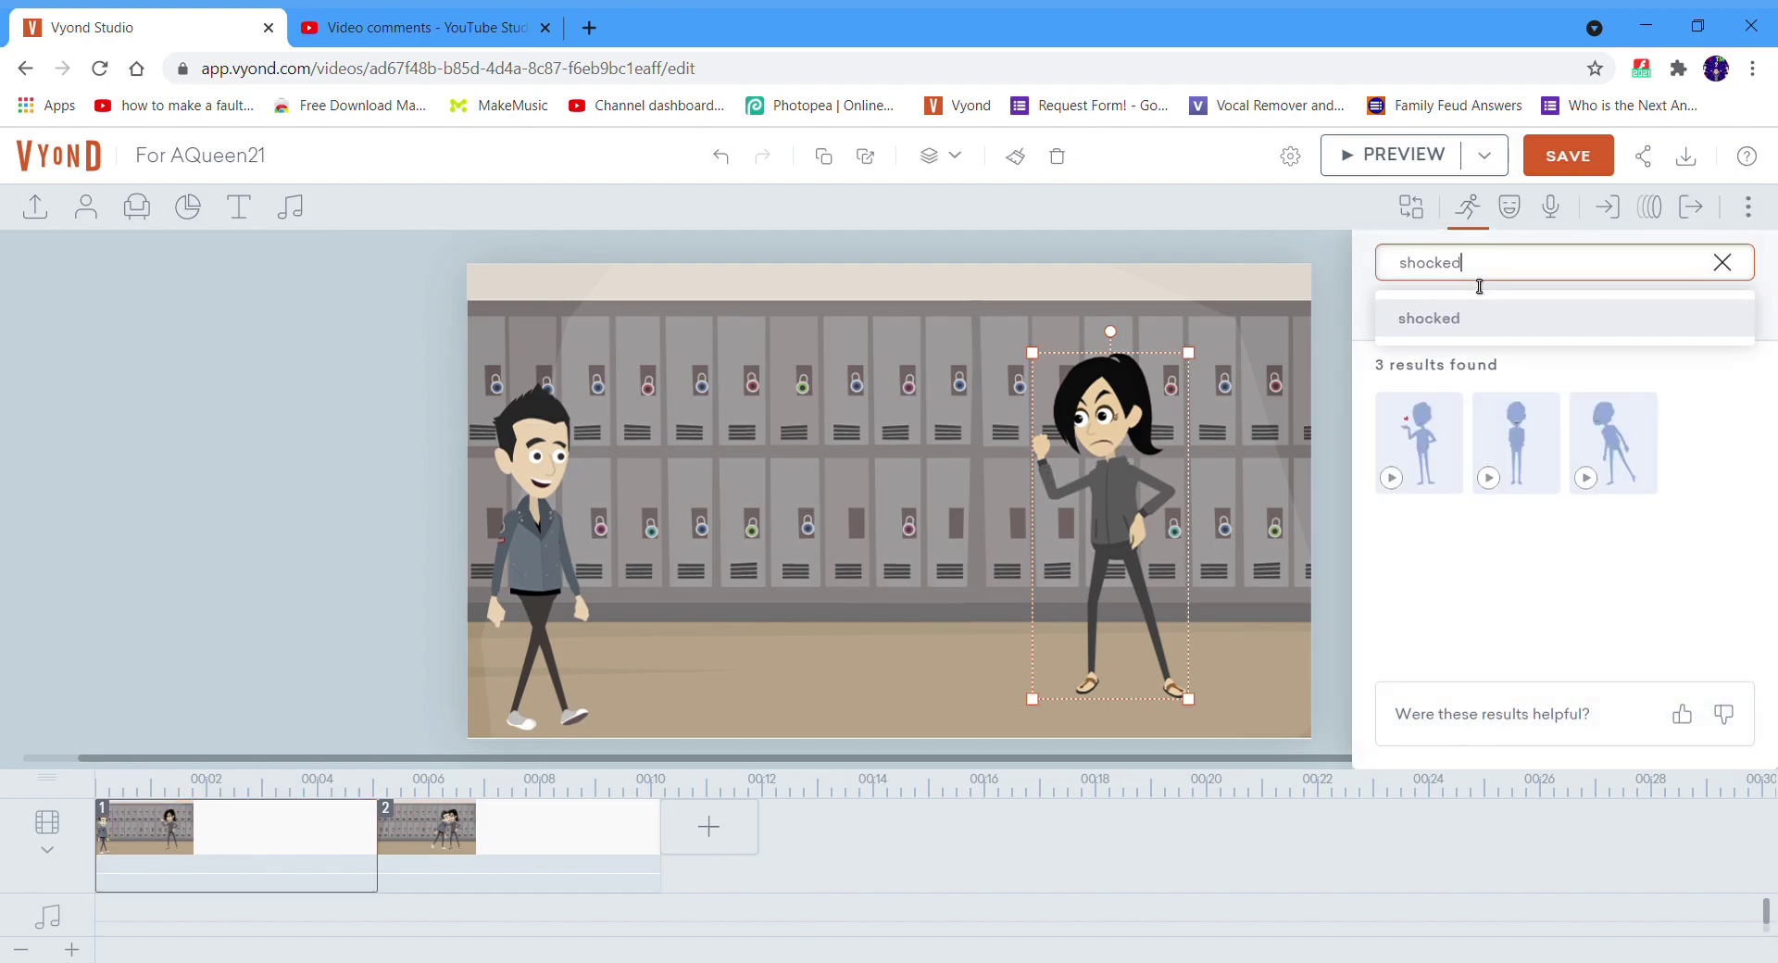
key(Return)
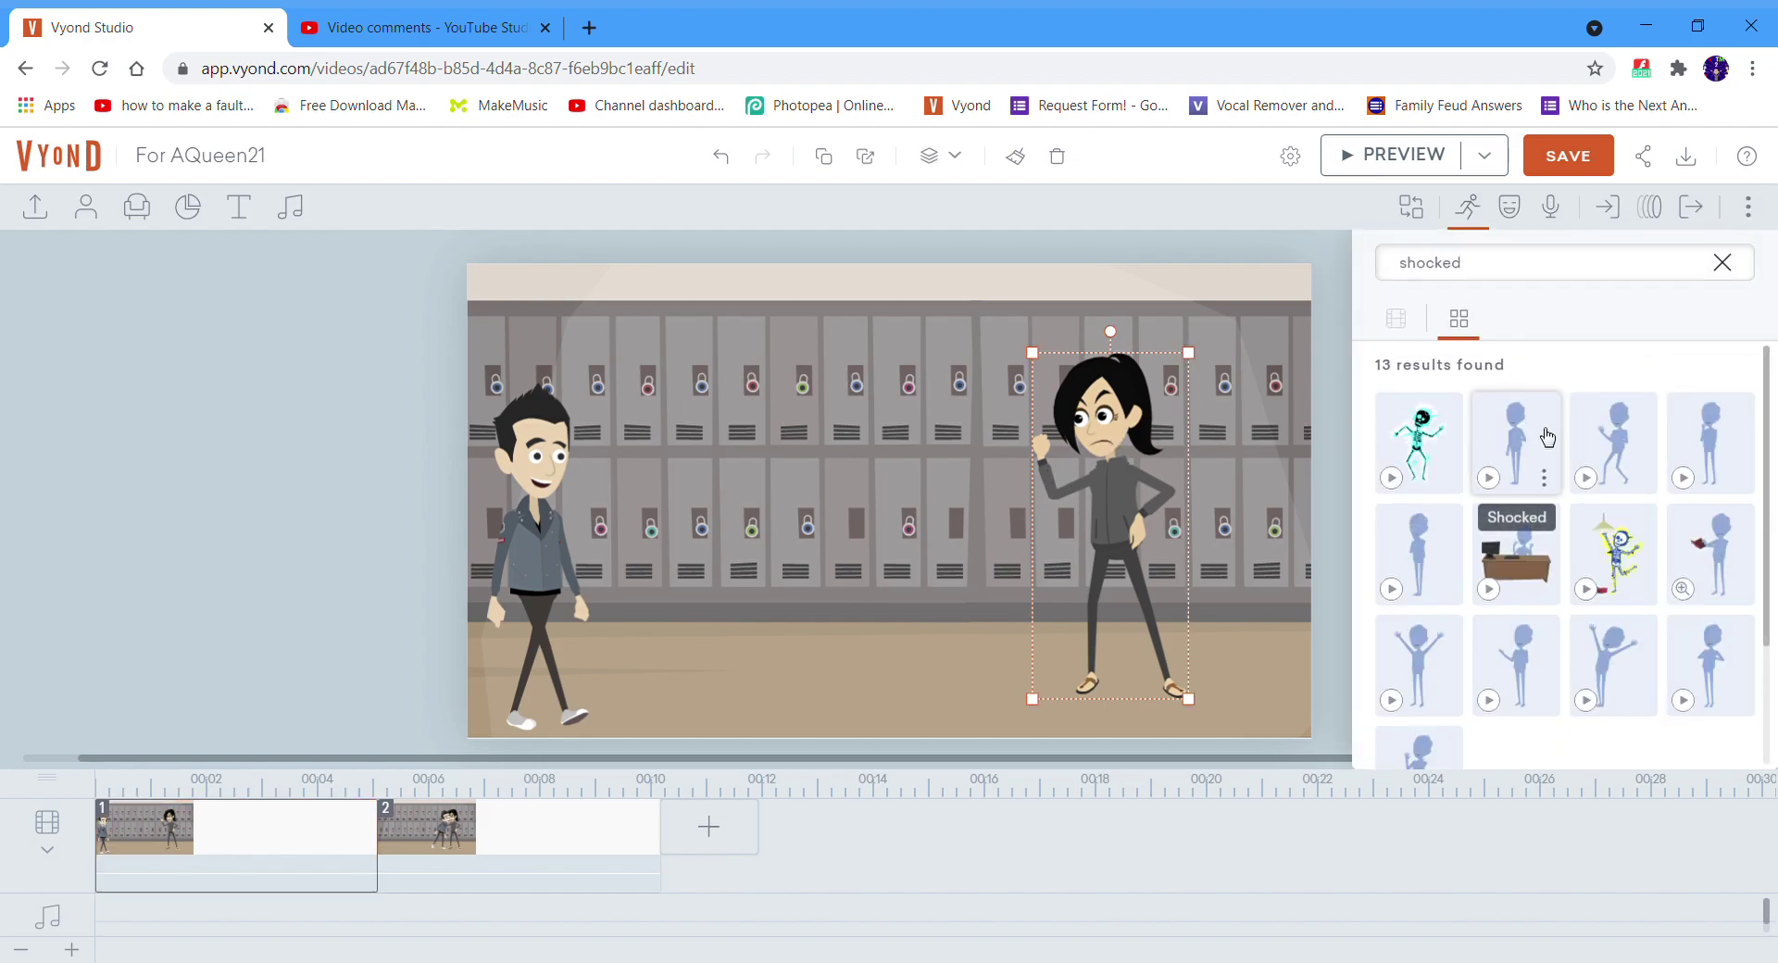
click(1517, 436)
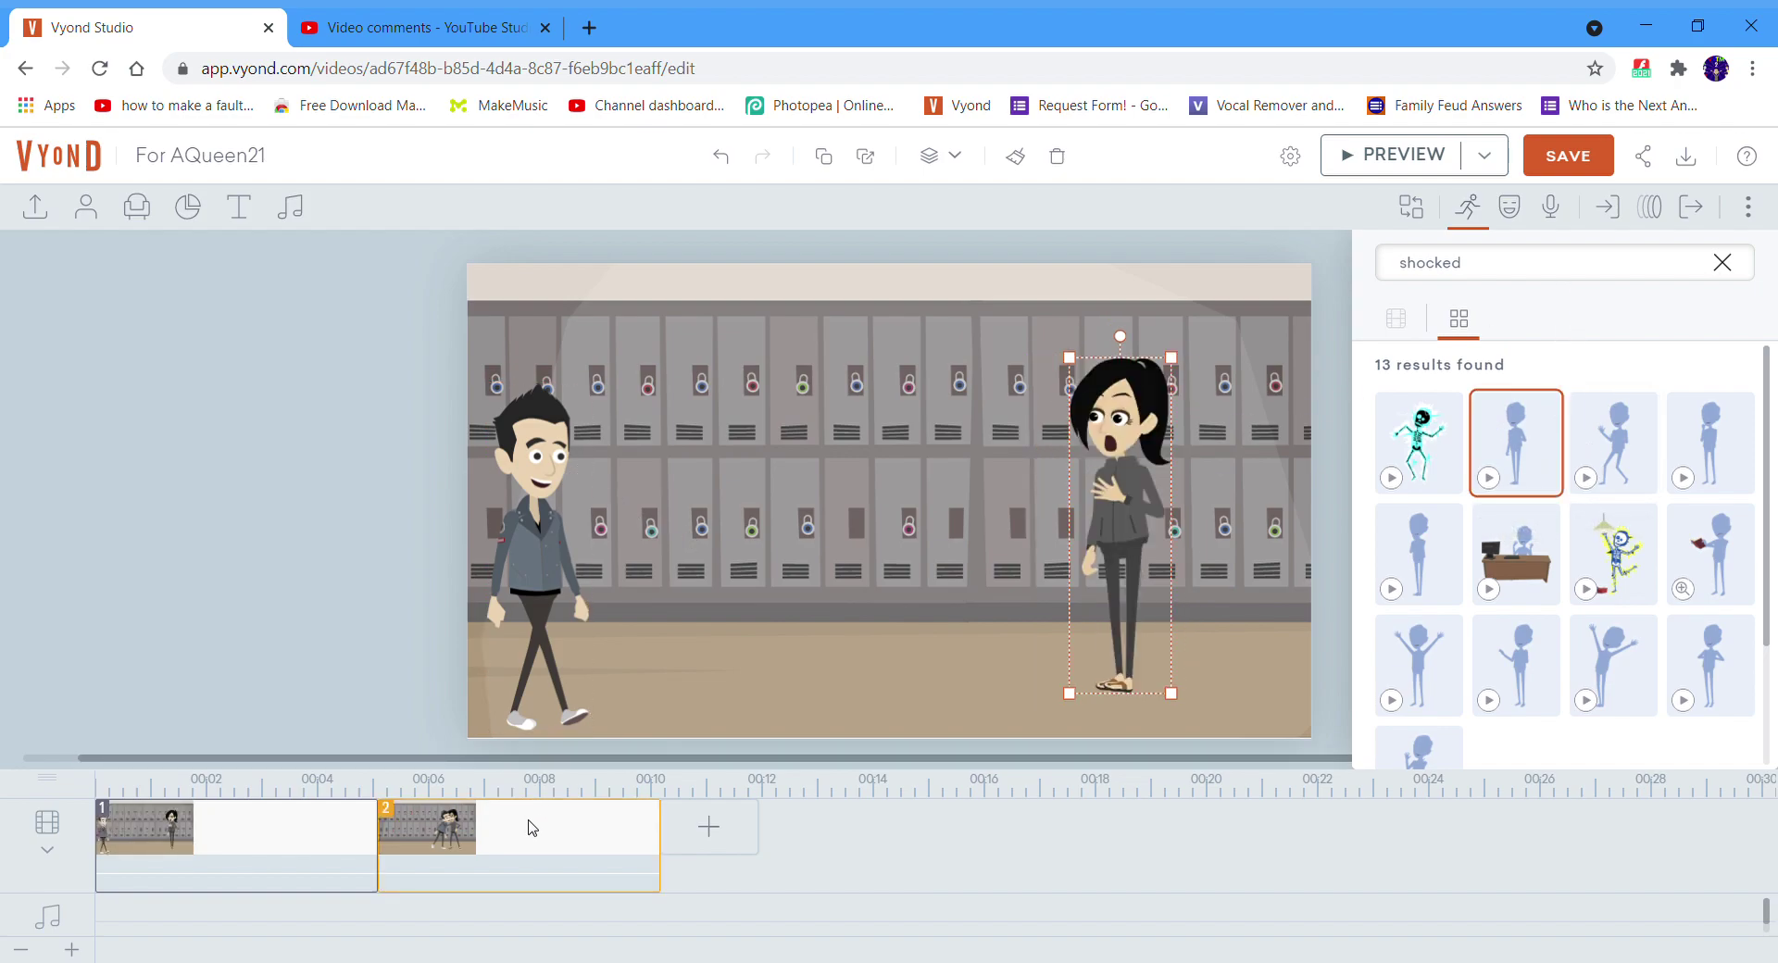
click(547, 861)
click(1118, 420)
click(1467, 206)
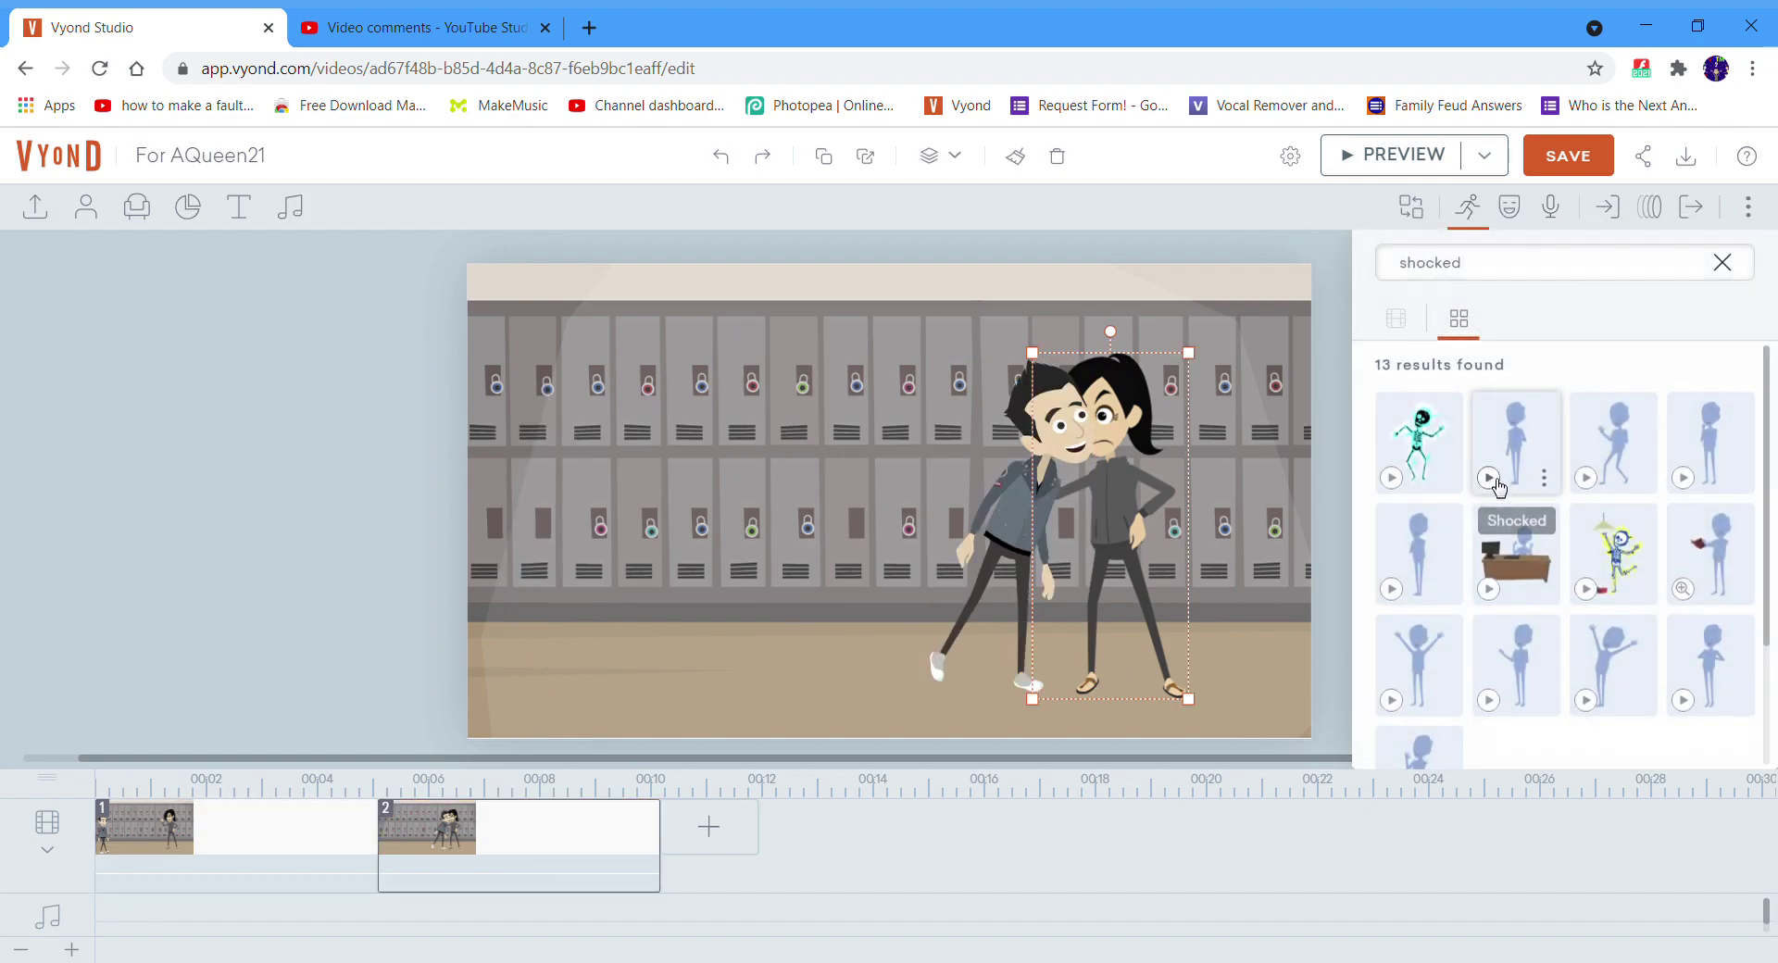
click(1535, 433)
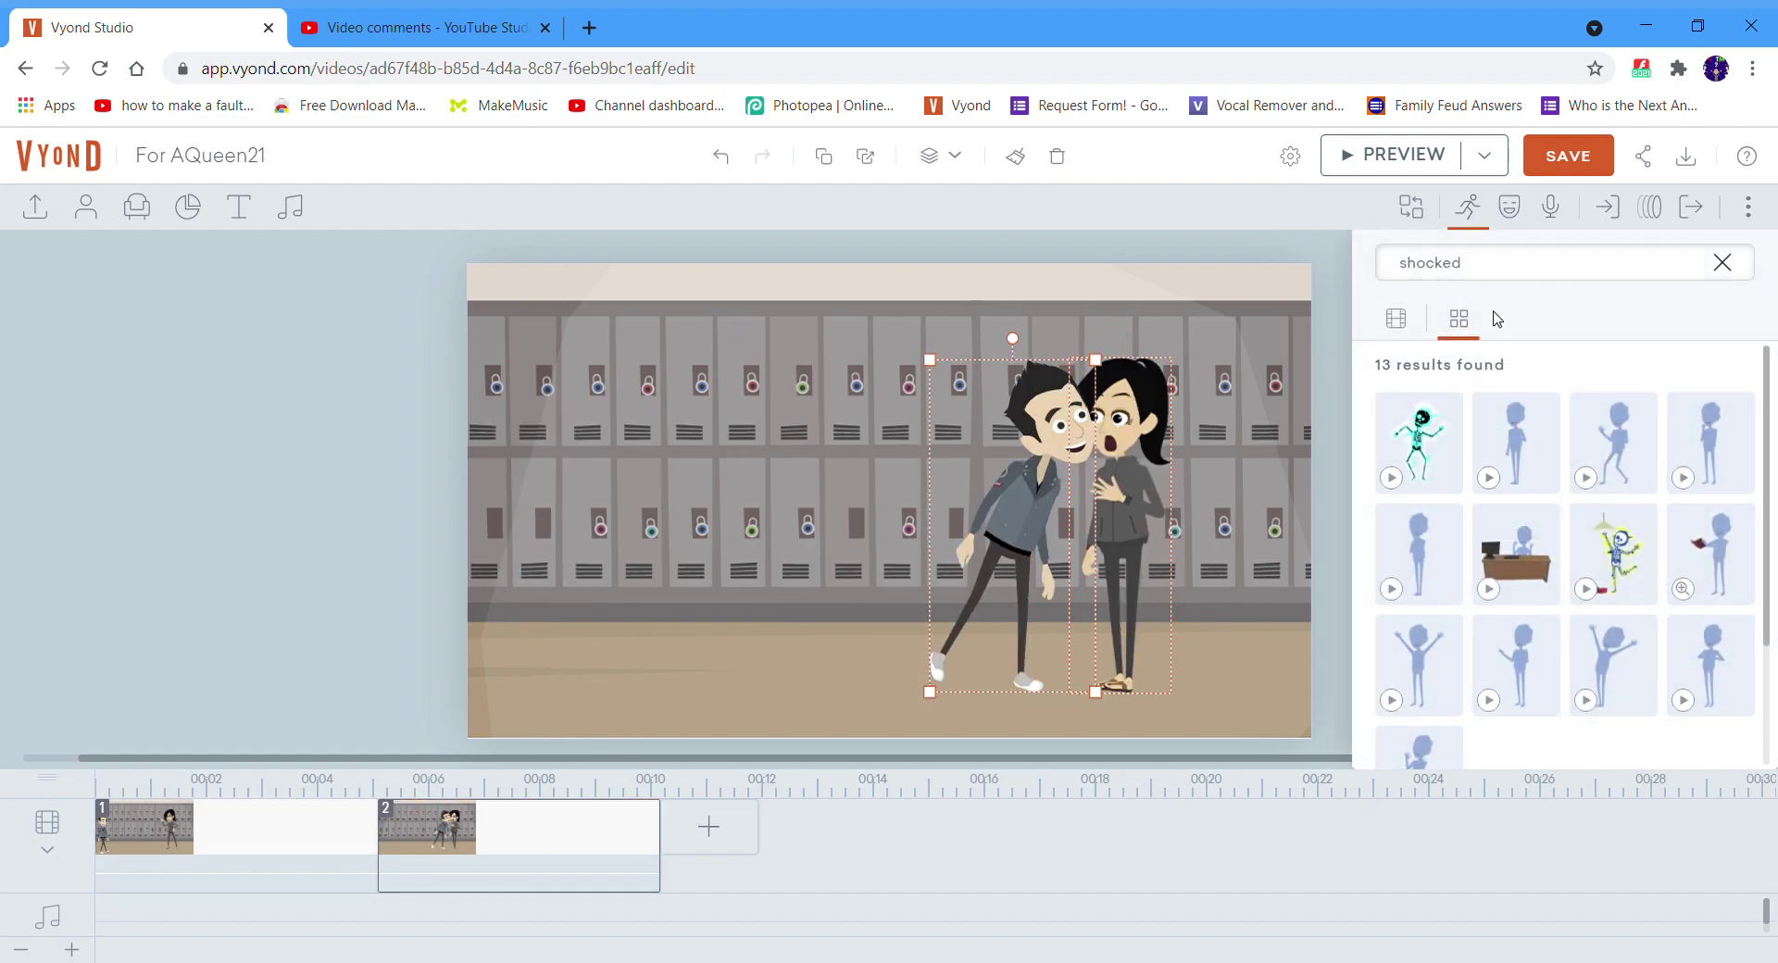
Step: Set the boy's facial expression to Sleep
click(1510, 207)
click(1500, 306)
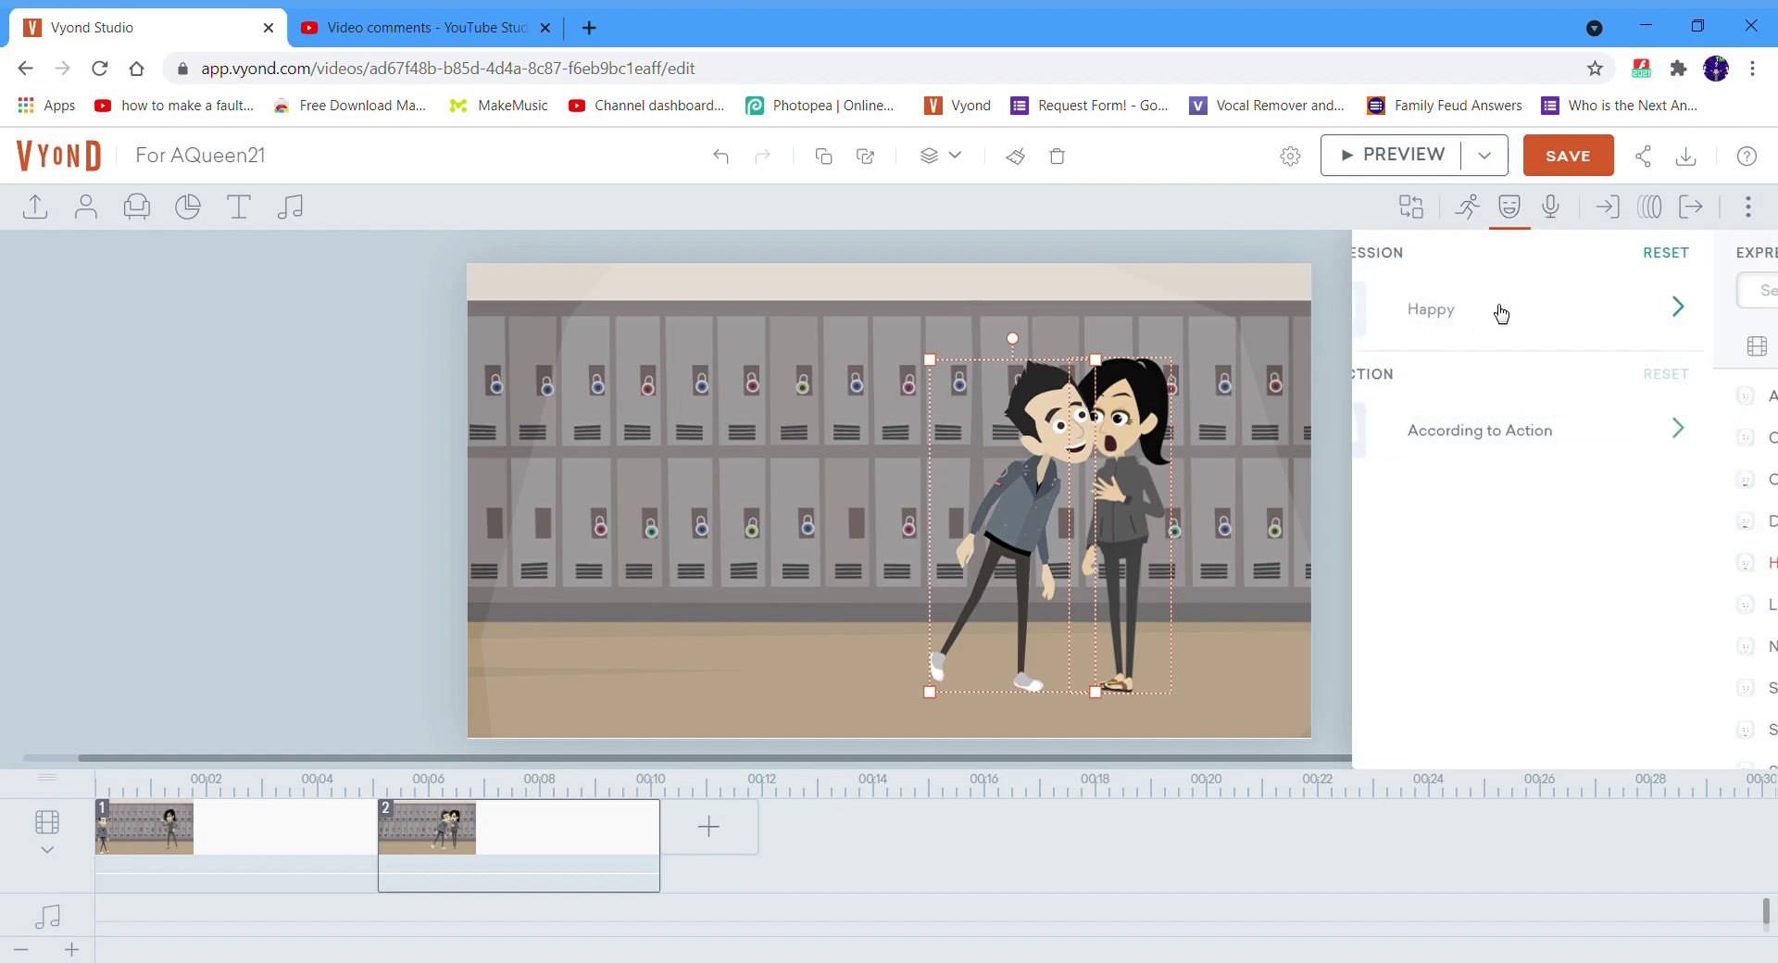
scroll(1469, 713, down, 3)
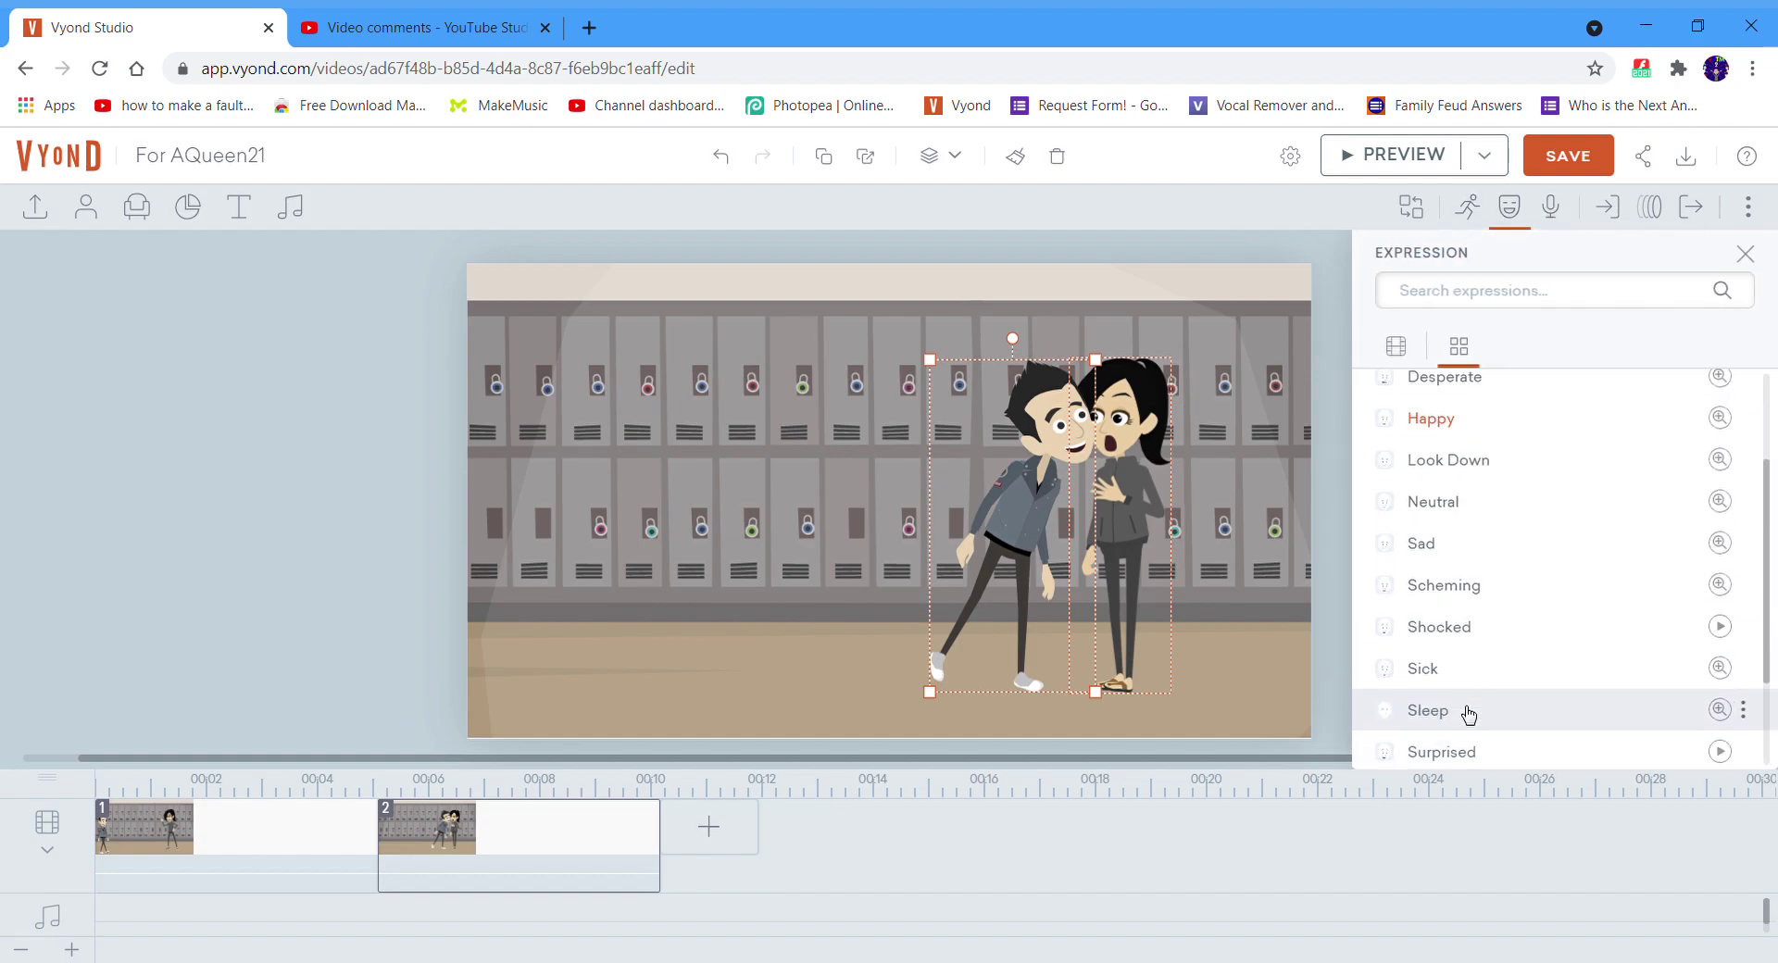
click(1473, 713)
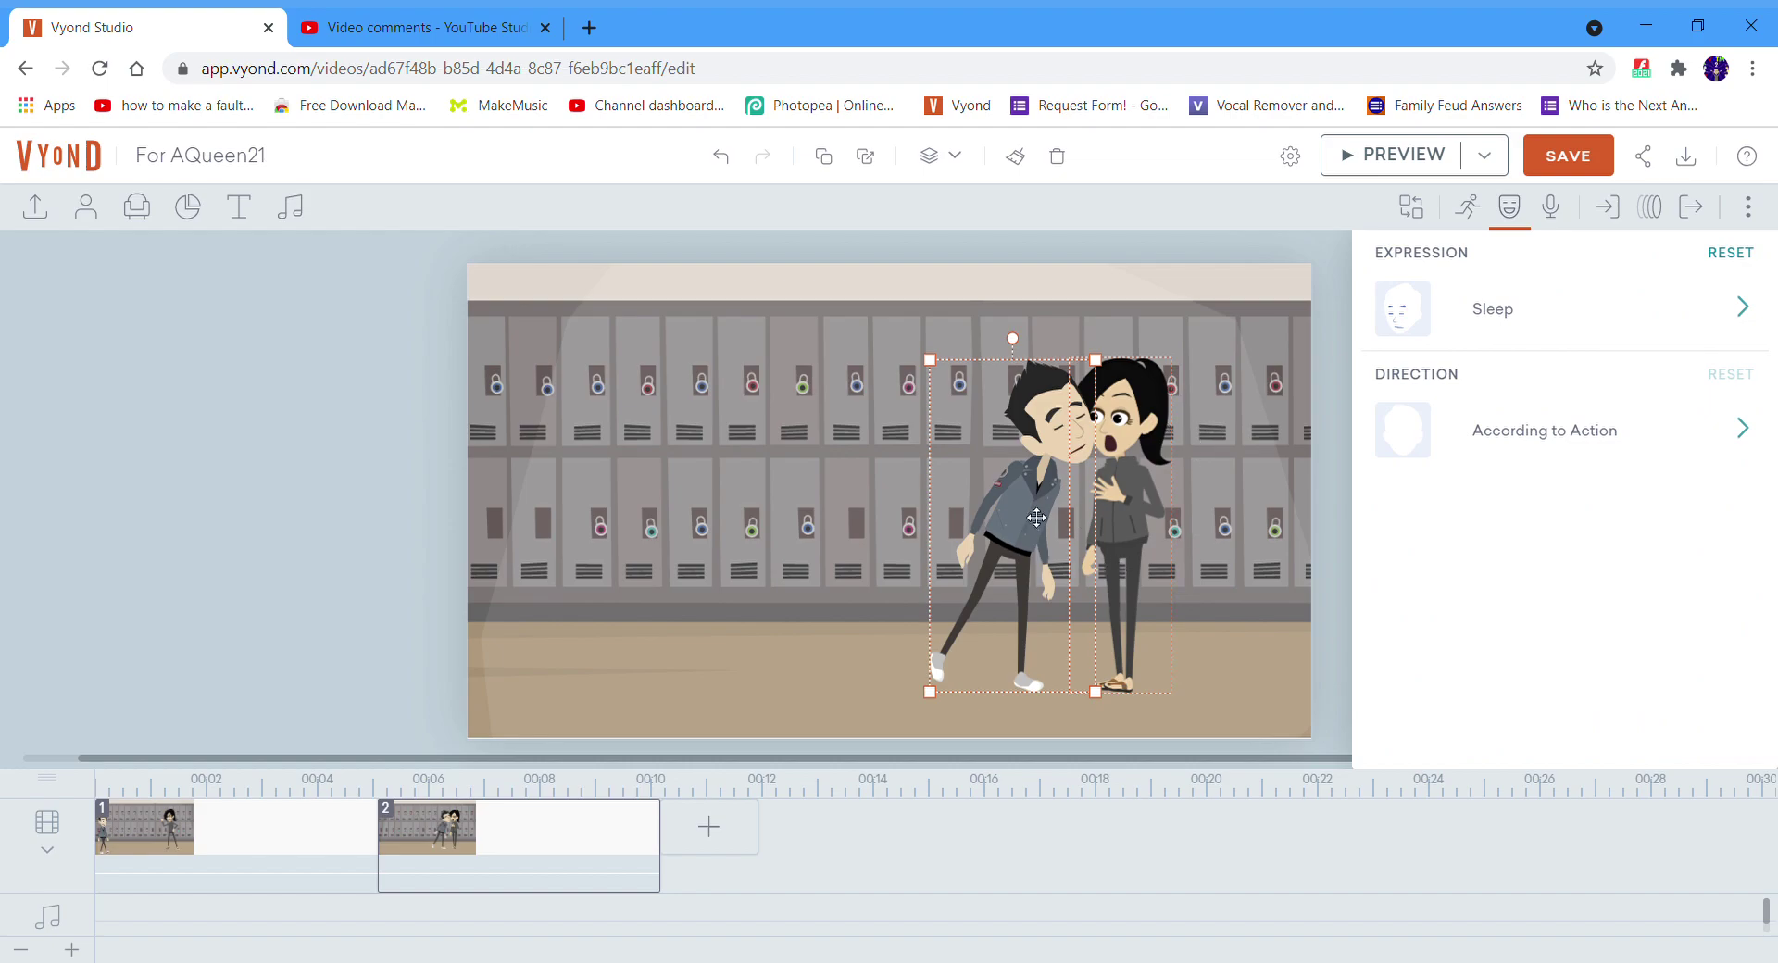
click(741, 671)
click(290, 210)
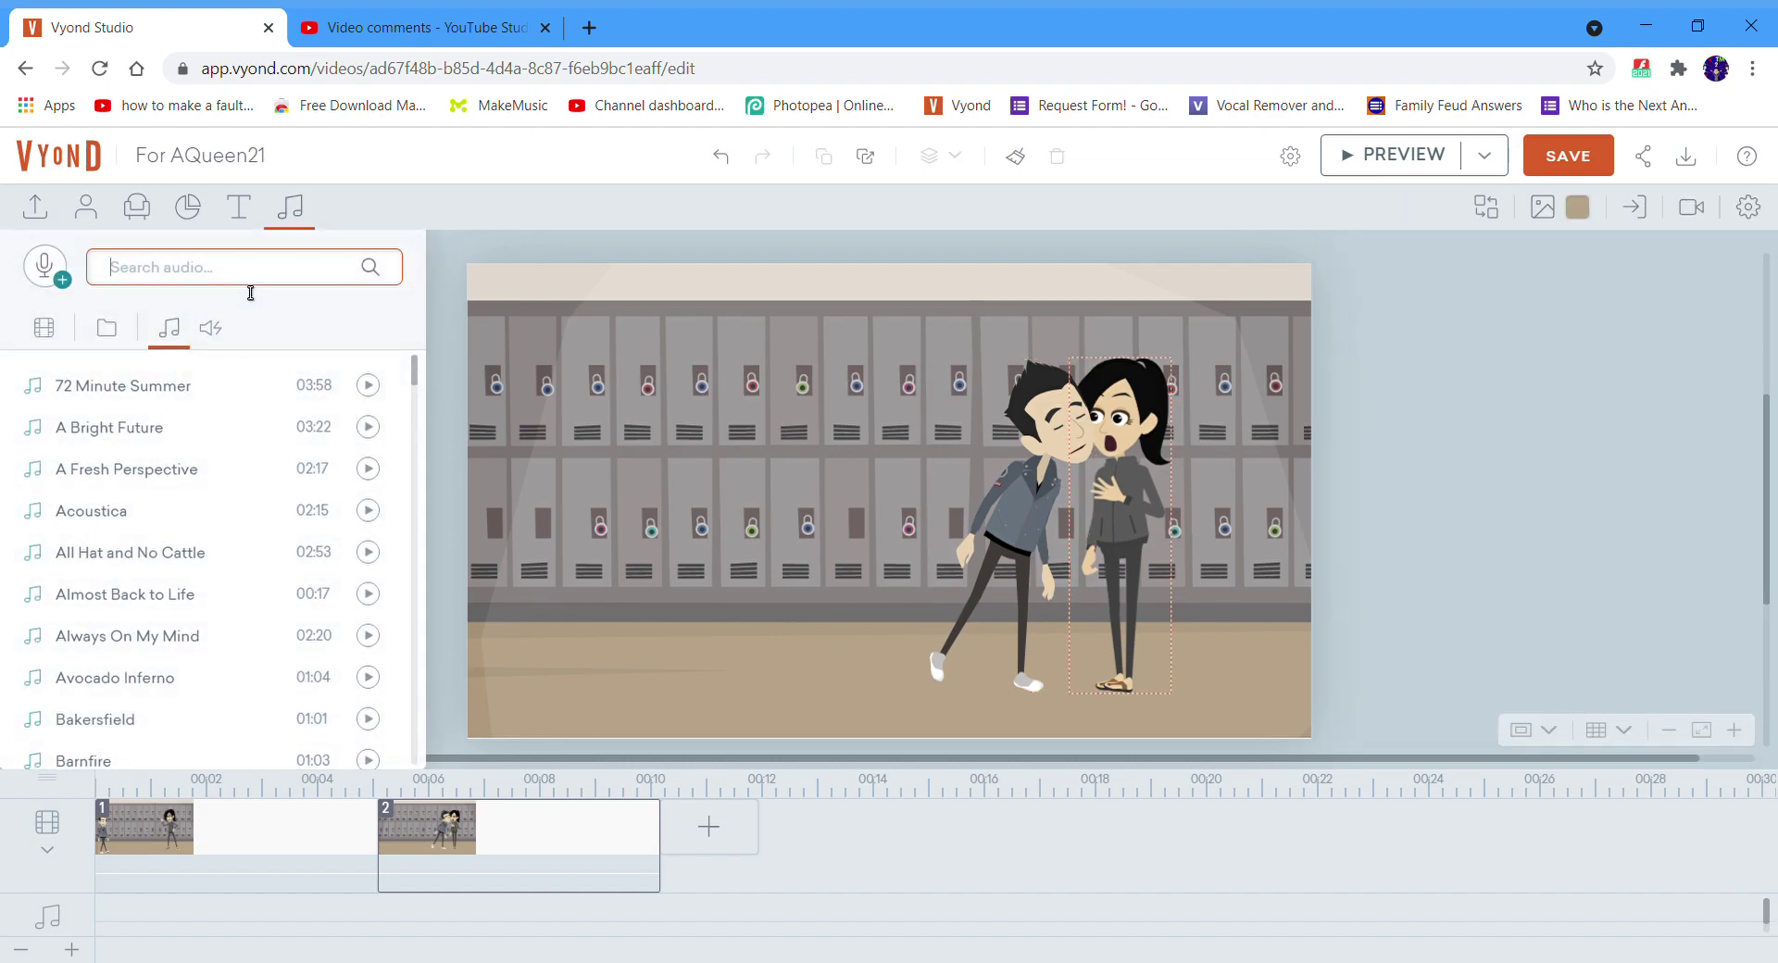
Step: Find the FX - Kiss sound effect and place it under scene 2
click(211, 328)
click(230, 278)
text(kiss)
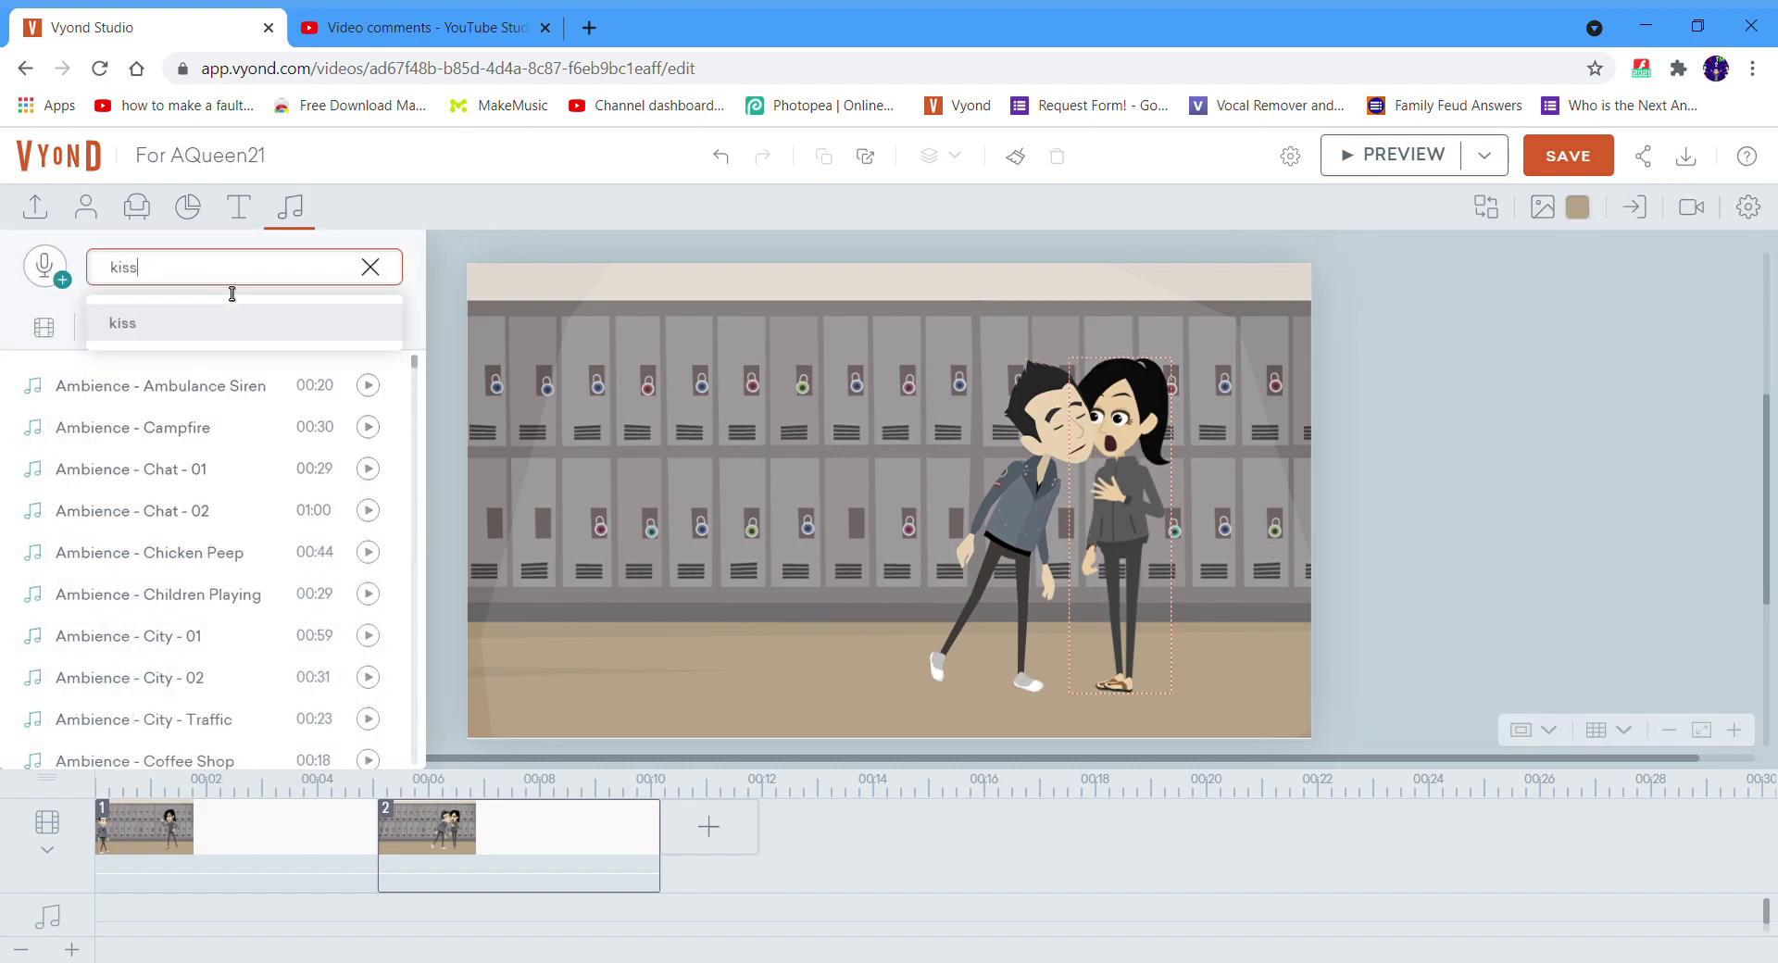
click(267, 320)
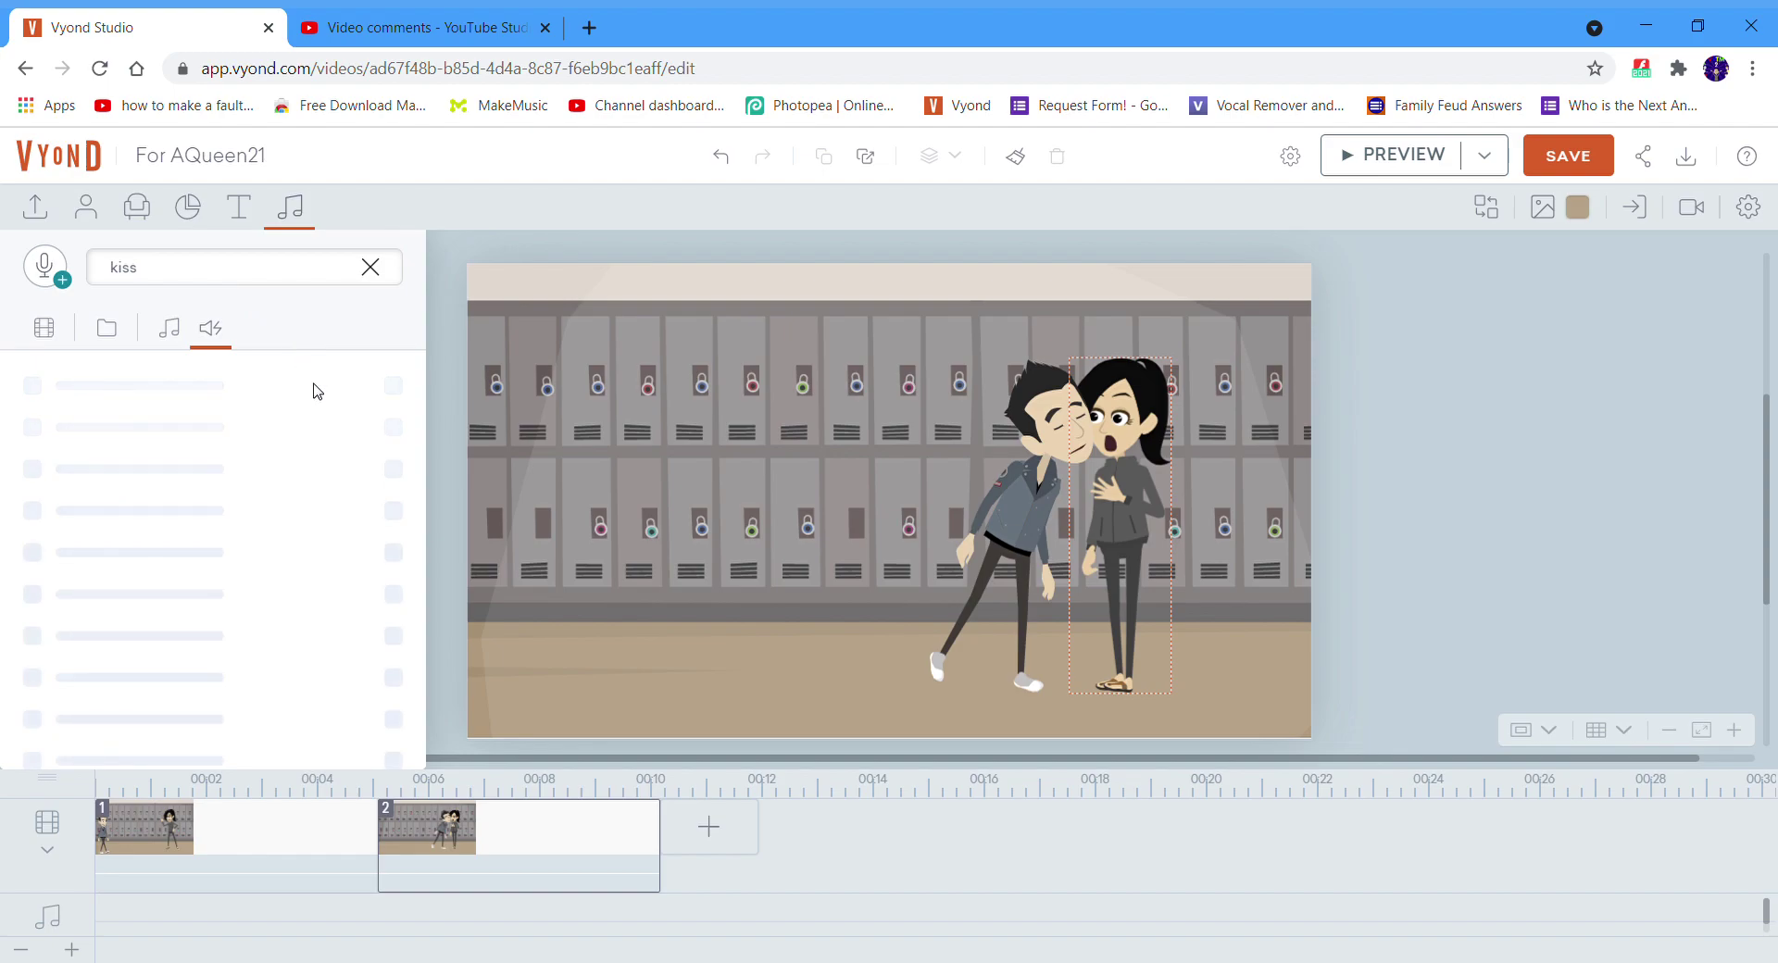
click(368, 422)
click(368, 424)
click(371, 425)
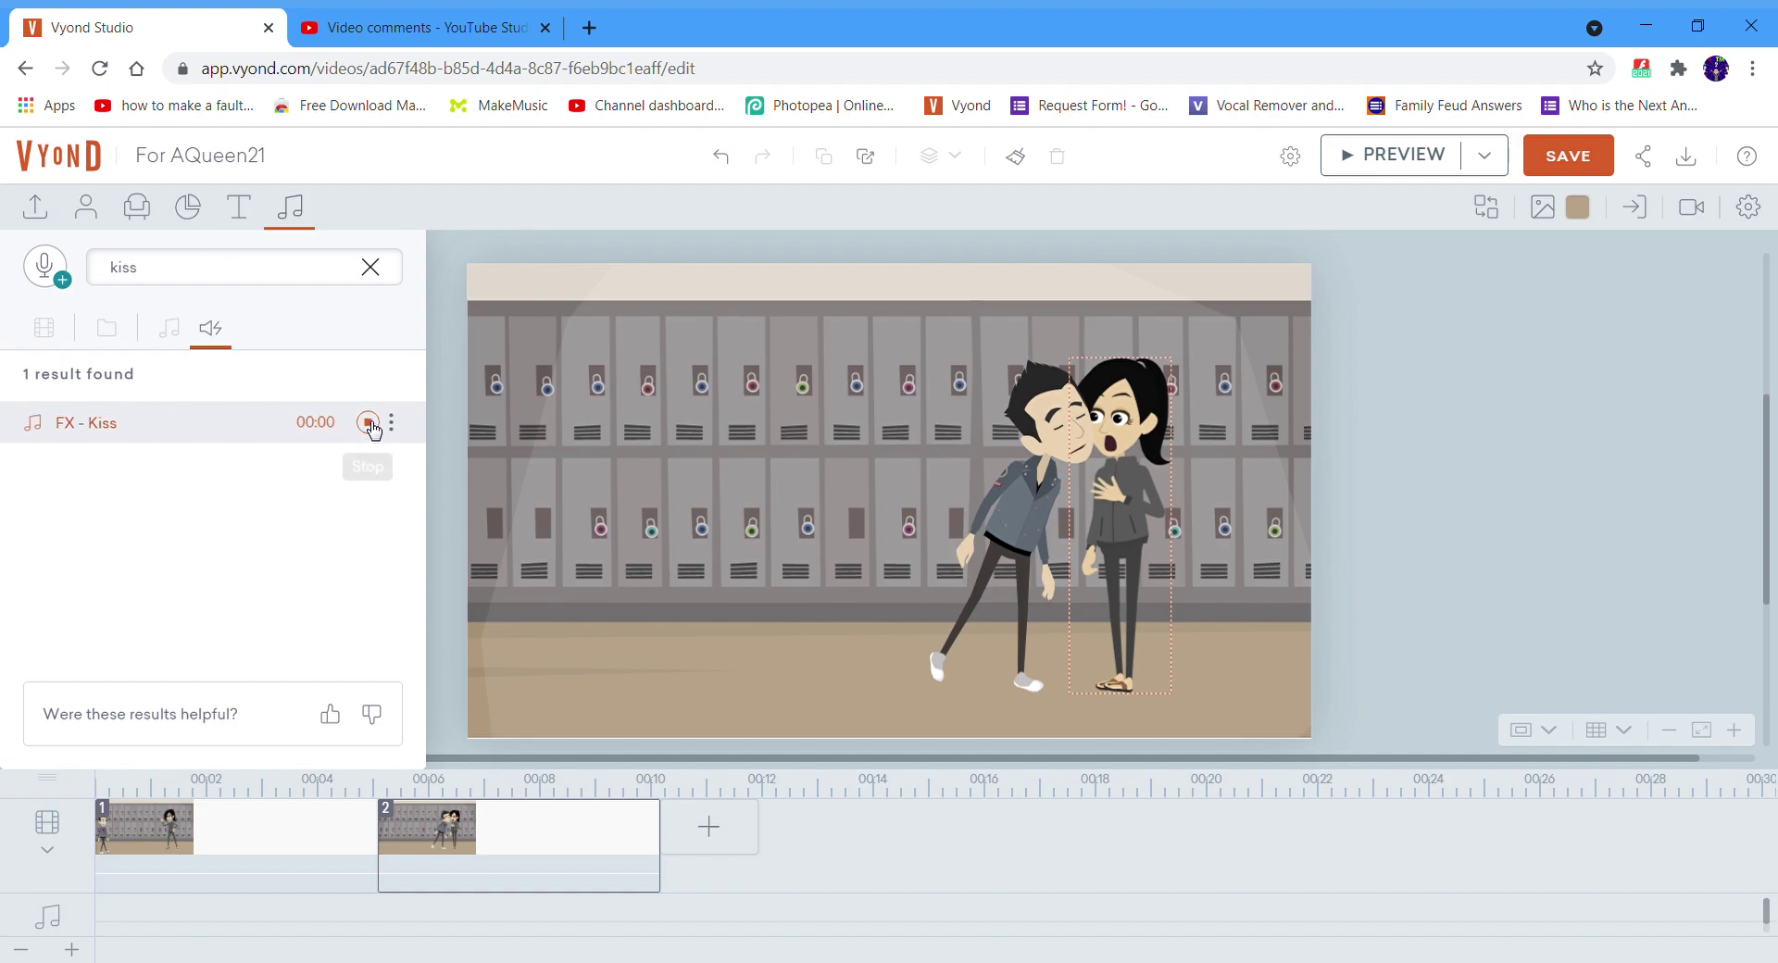
drag(298, 440, 437, 920)
Step: Trim scene 2 to 1.250 seconds and preview the animation
drag(660, 911, 442, 931)
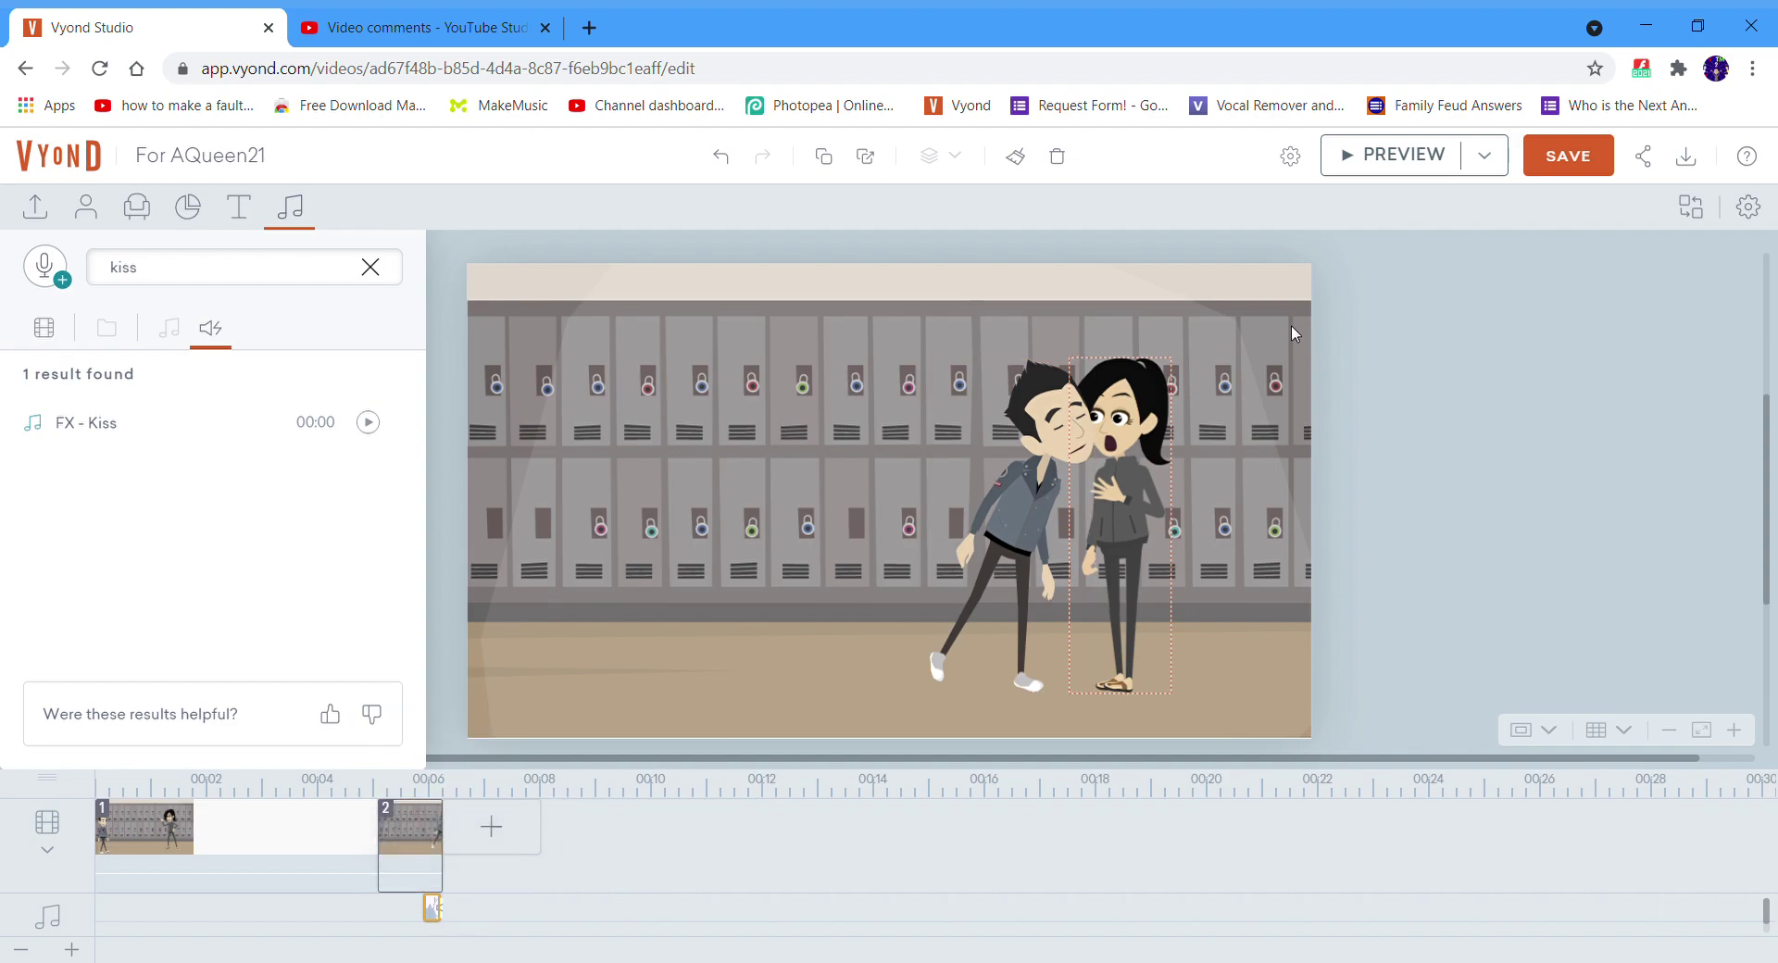
click(1357, 159)
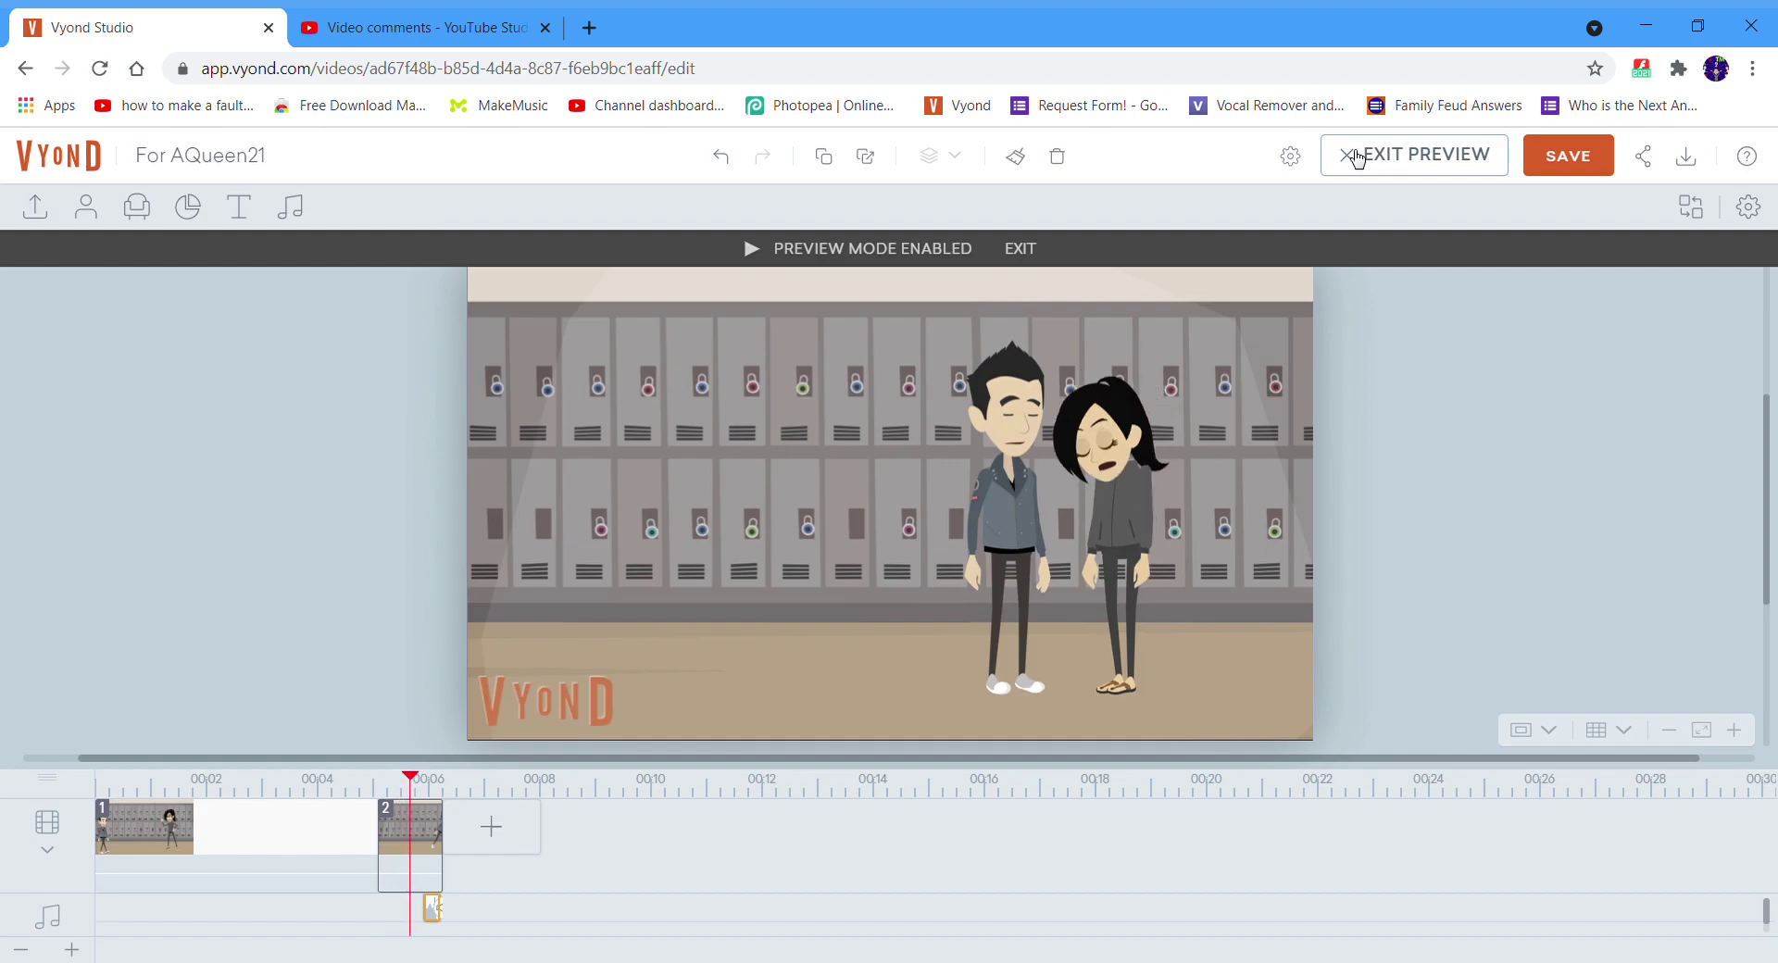
click(1354, 158)
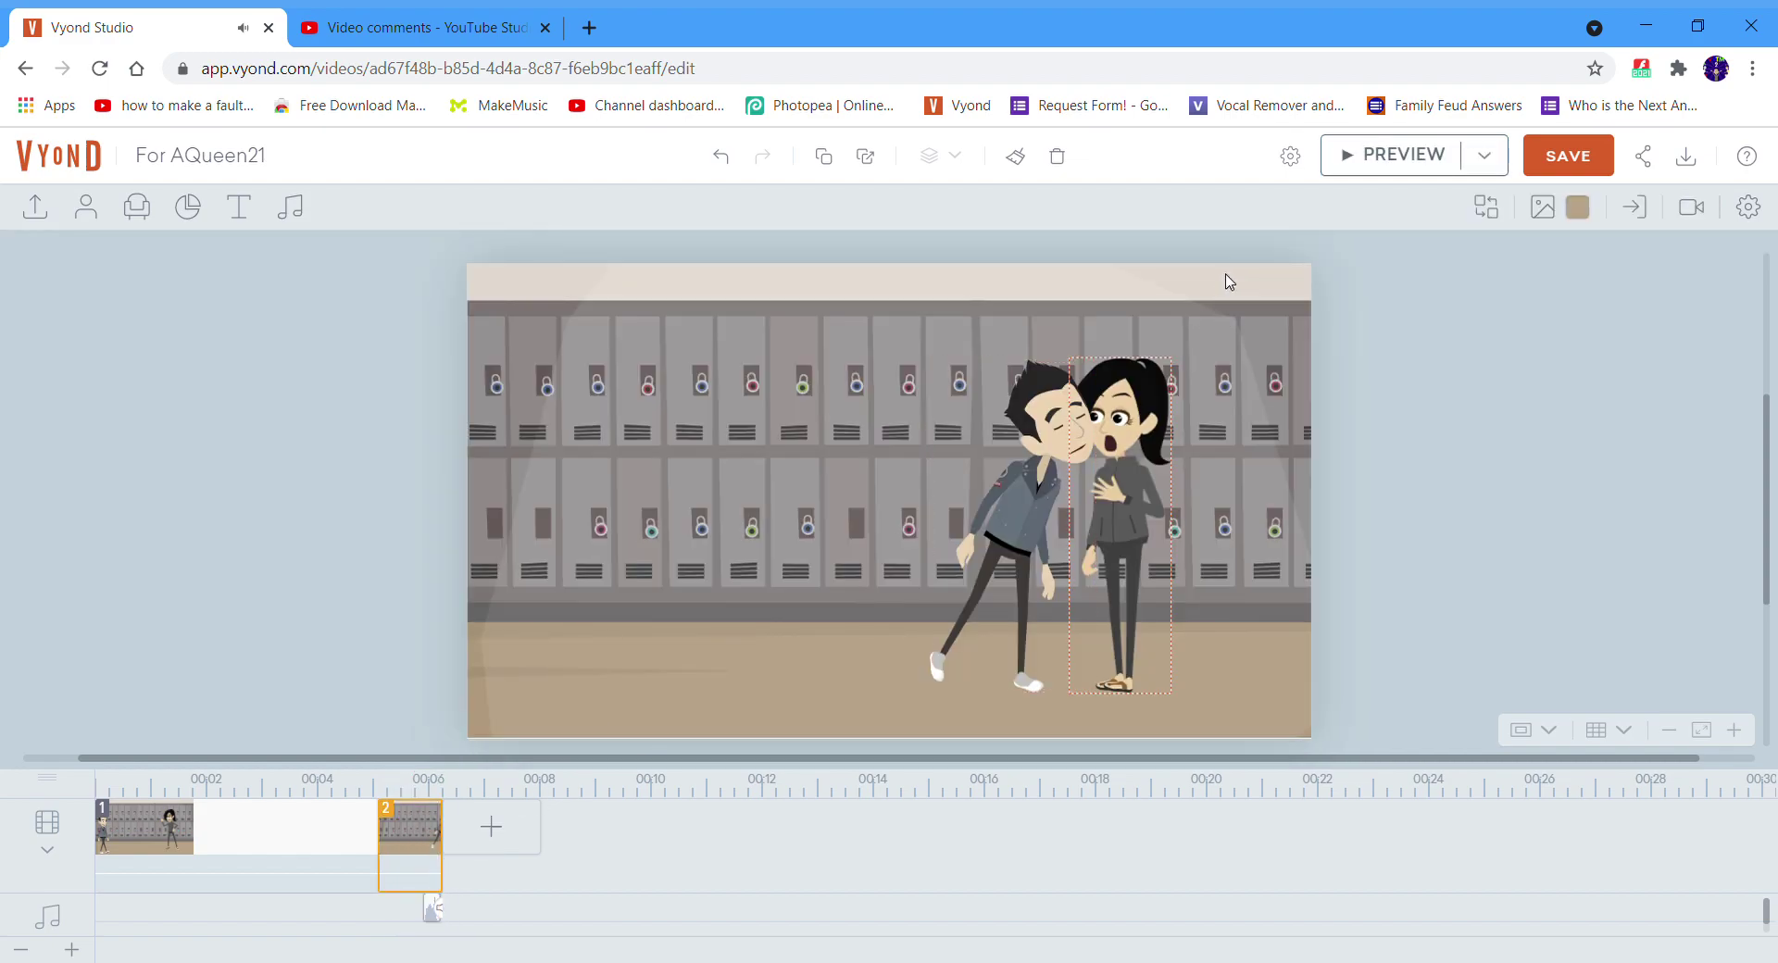
Step: Turn off Fade in the video settings, shift the kiss sound later, and preview
click(1293, 155)
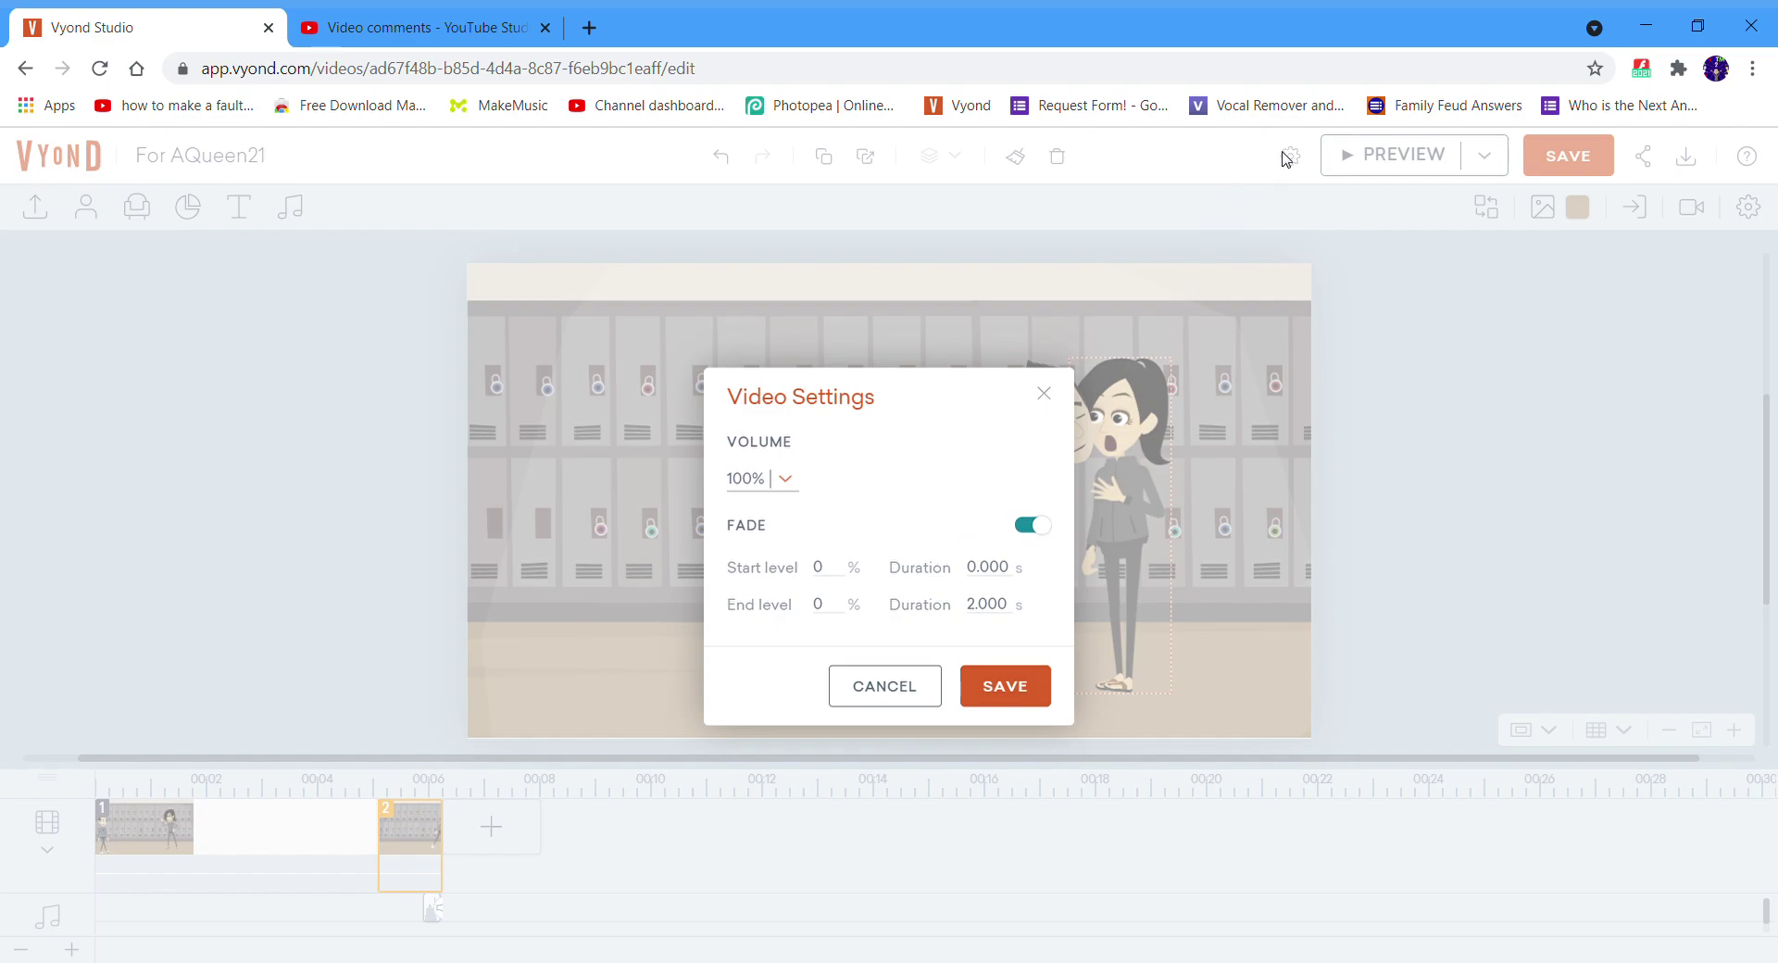
click(1031, 527)
click(1016, 651)
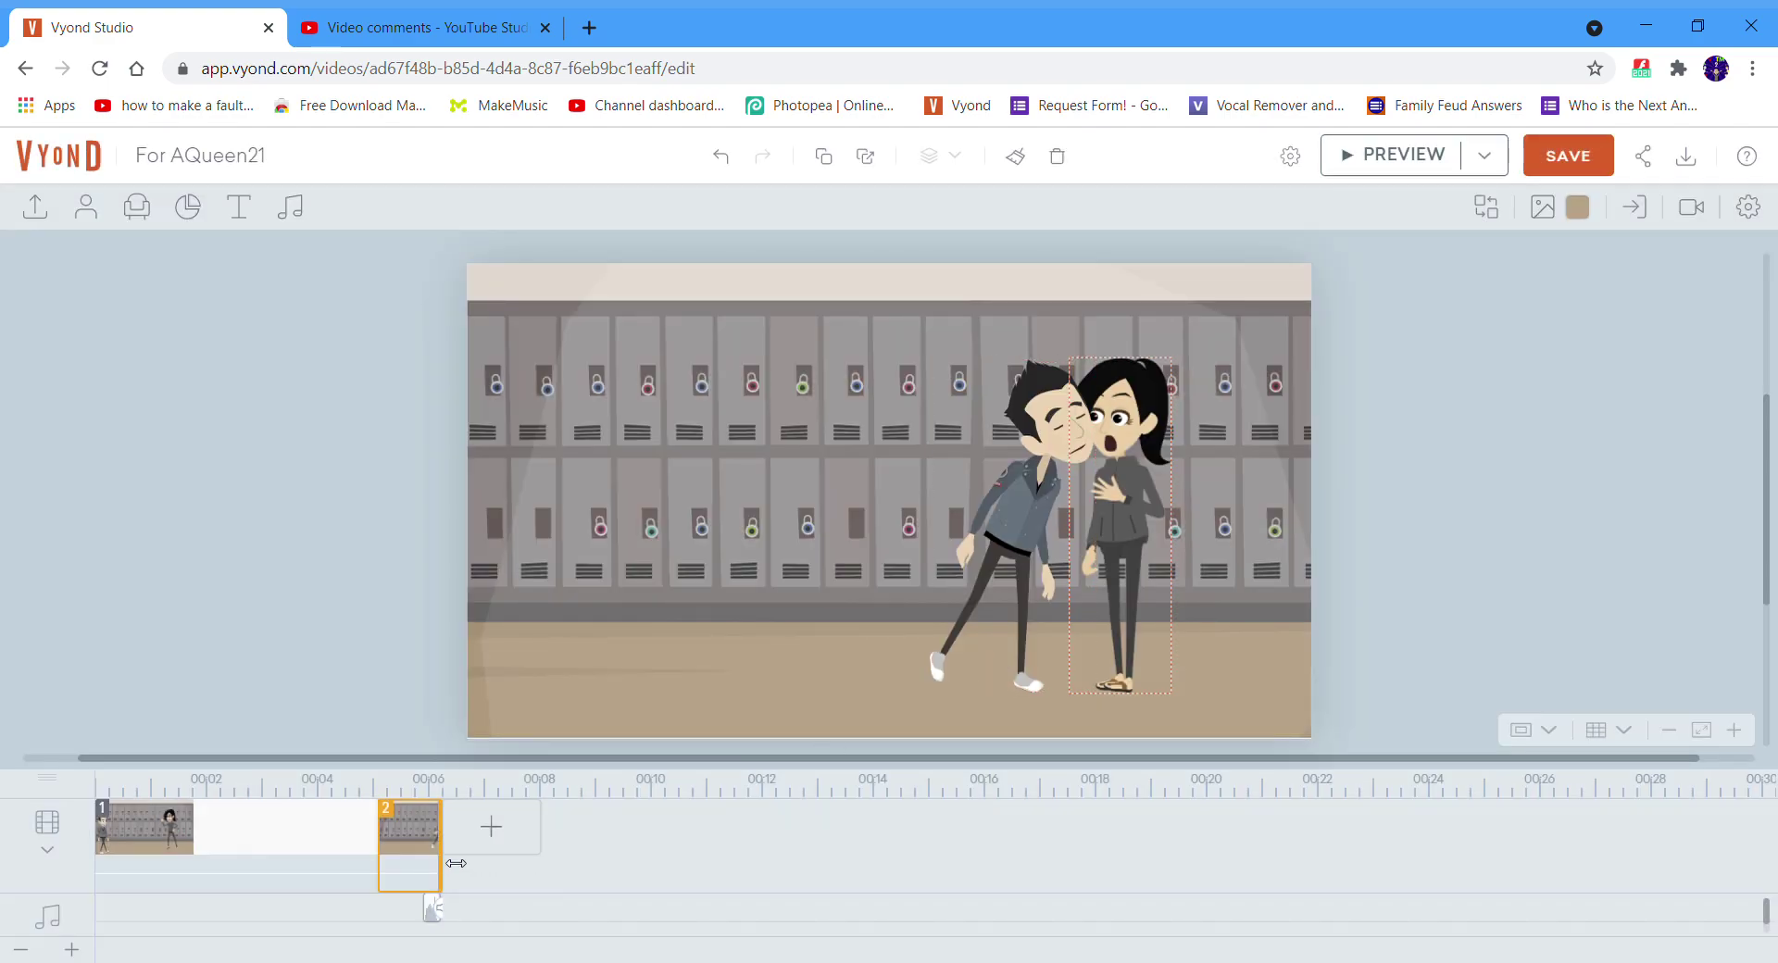
drag(434, 908, 466, 917)
click(1385, 156)
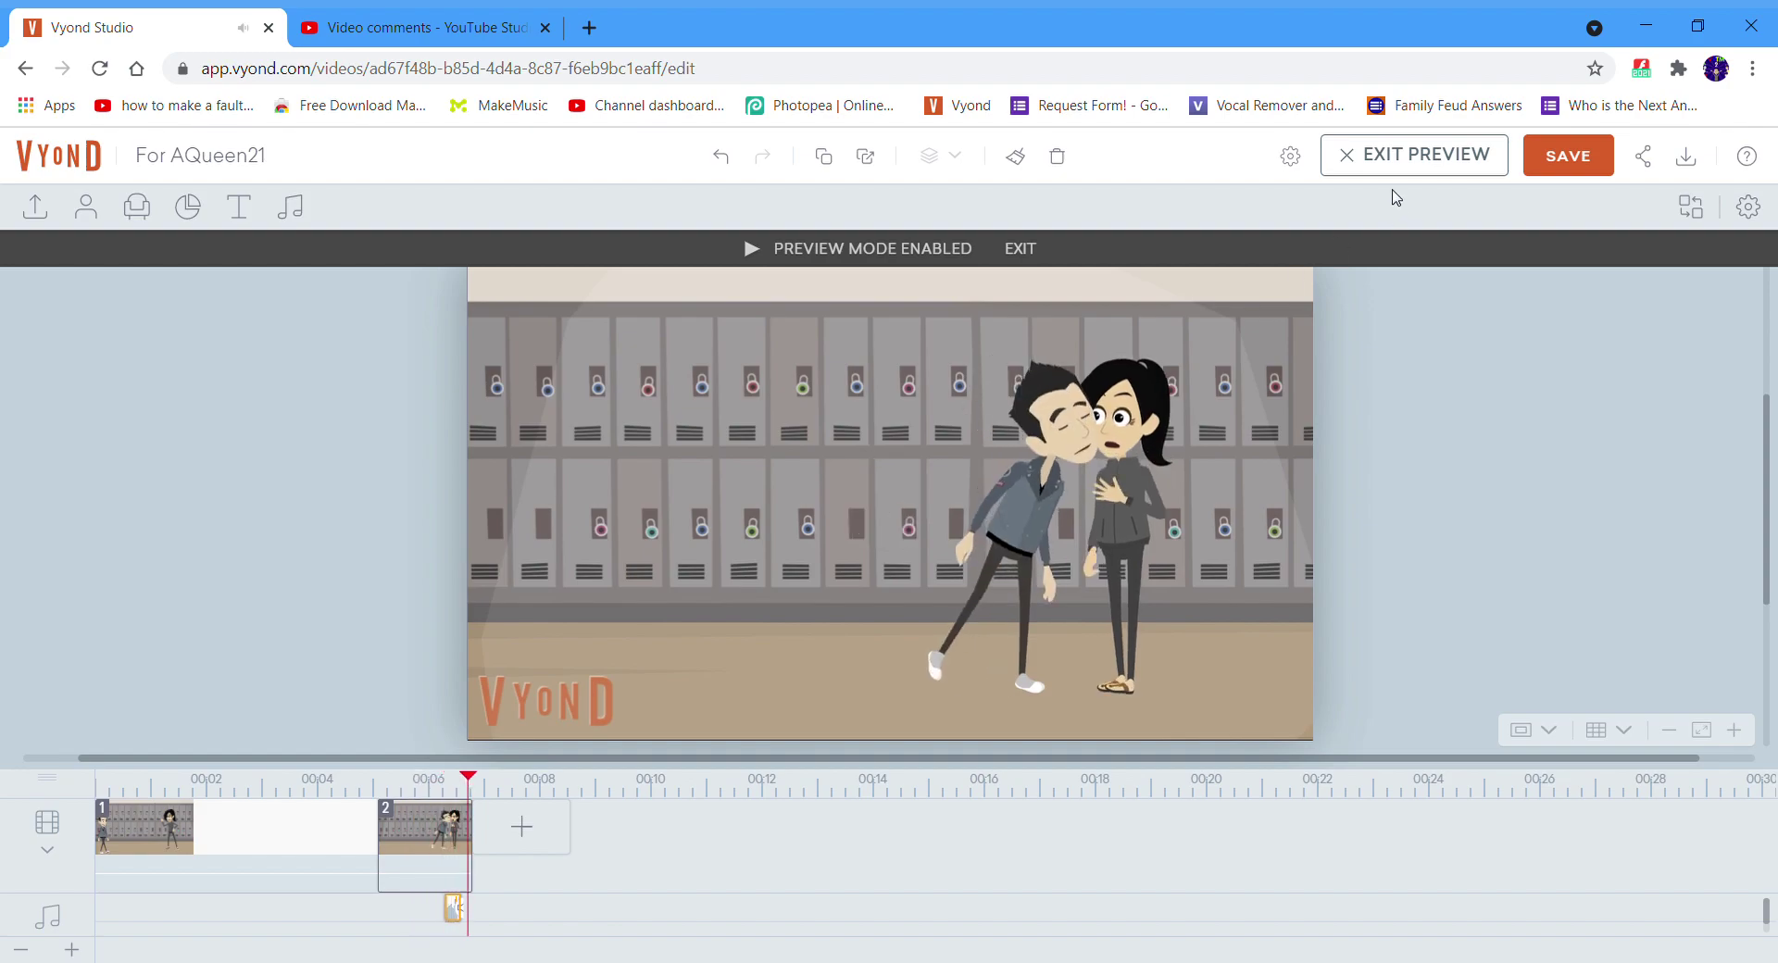
click(1373, 160)
Step: Delete scene 2 and its kiss sound, then extend the boy's walk further right
mouse_move(469, 884)
mouse_down()
mouse_move(528, 875)
mouse_move(482, 913)
mouse_up()
right_click(486, 841)
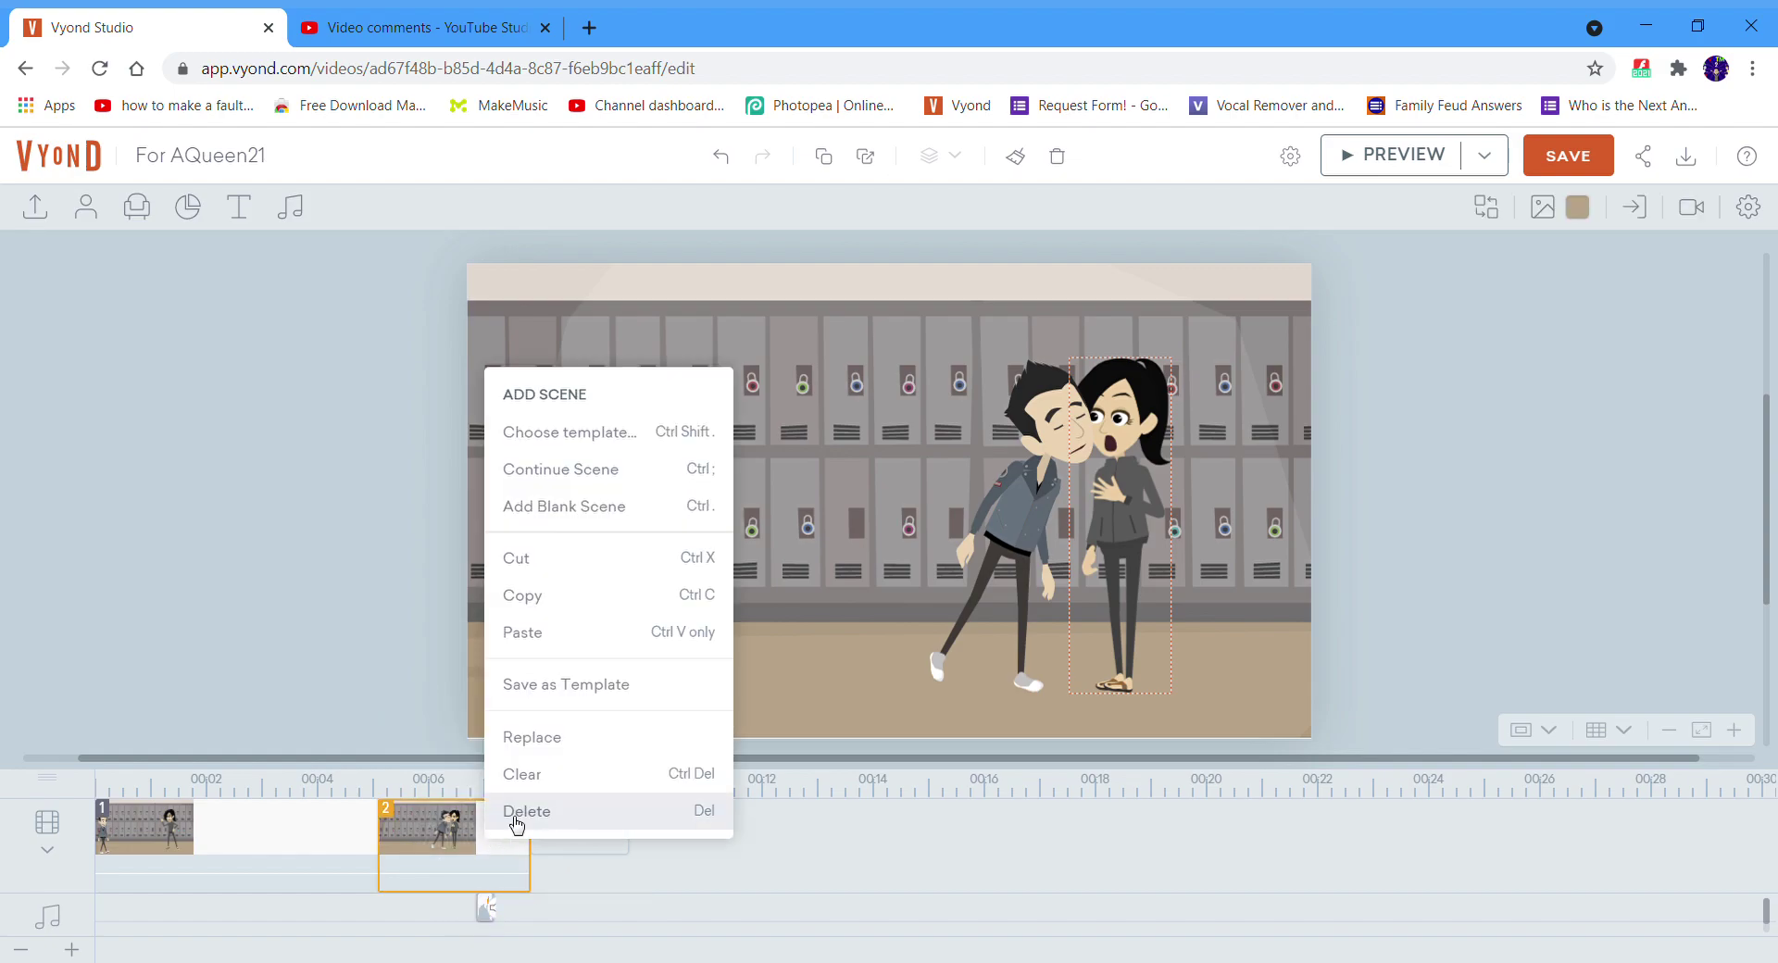
click(517, 811)
right_click(488, 907)
click(518, 873)
click(562, 445)
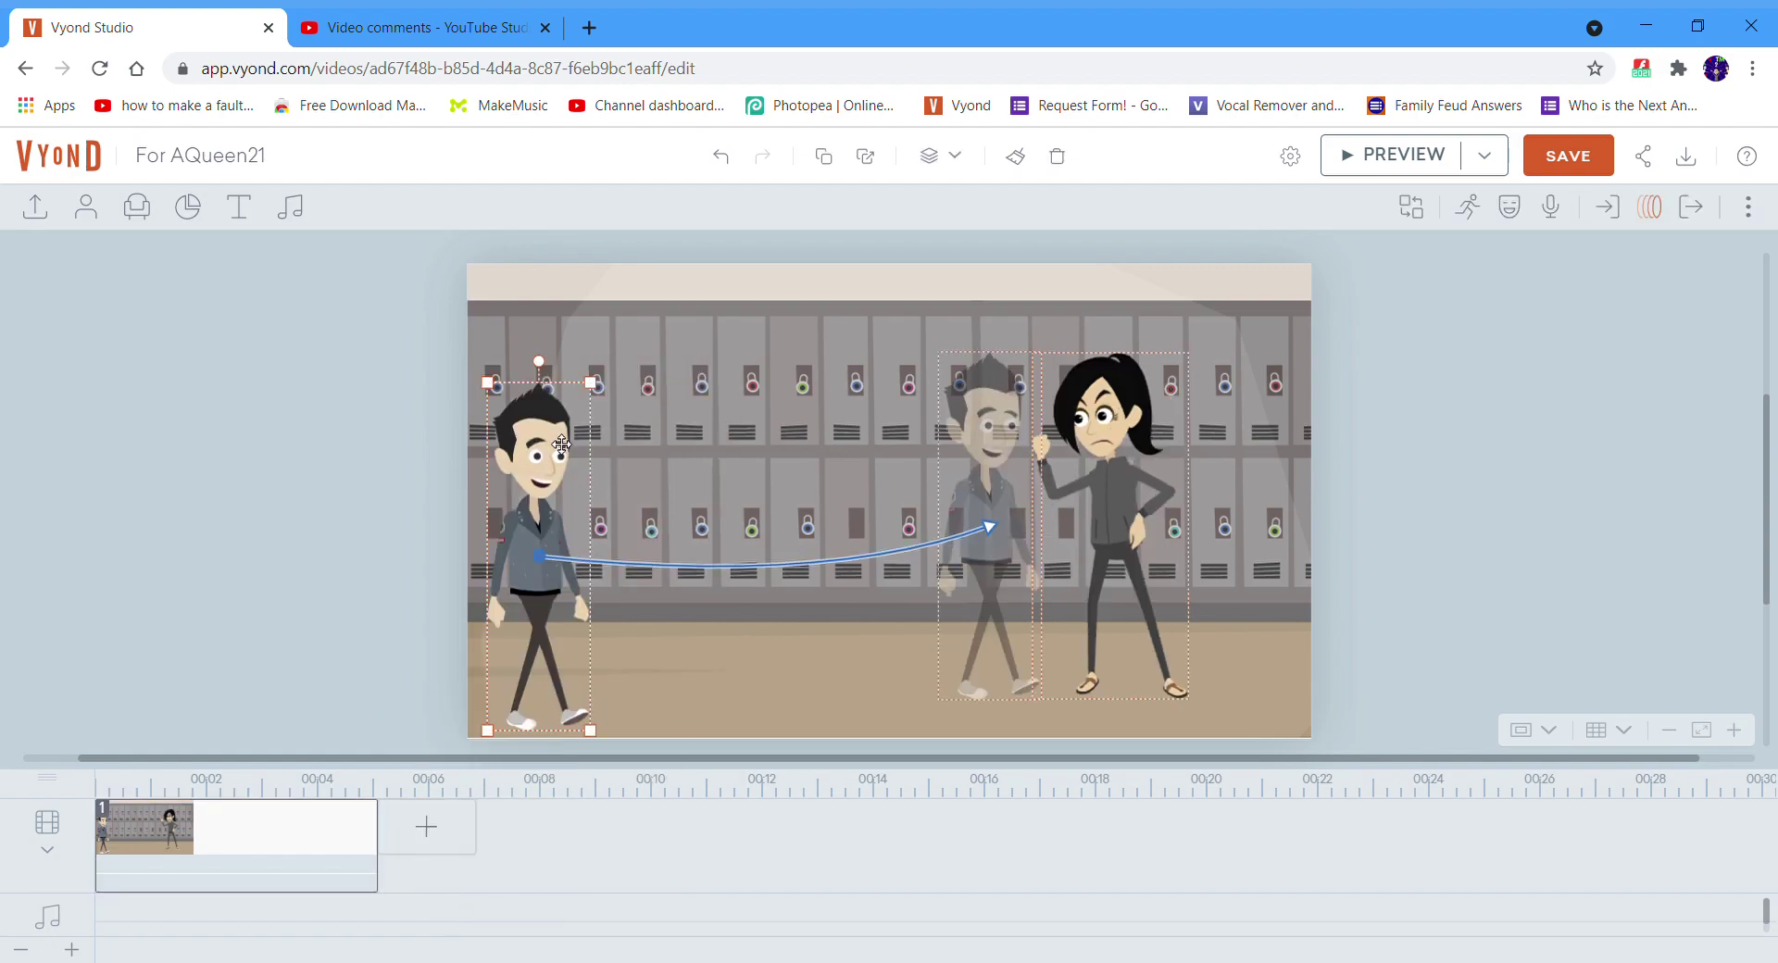
drag(1002, 546, 1045, 549)
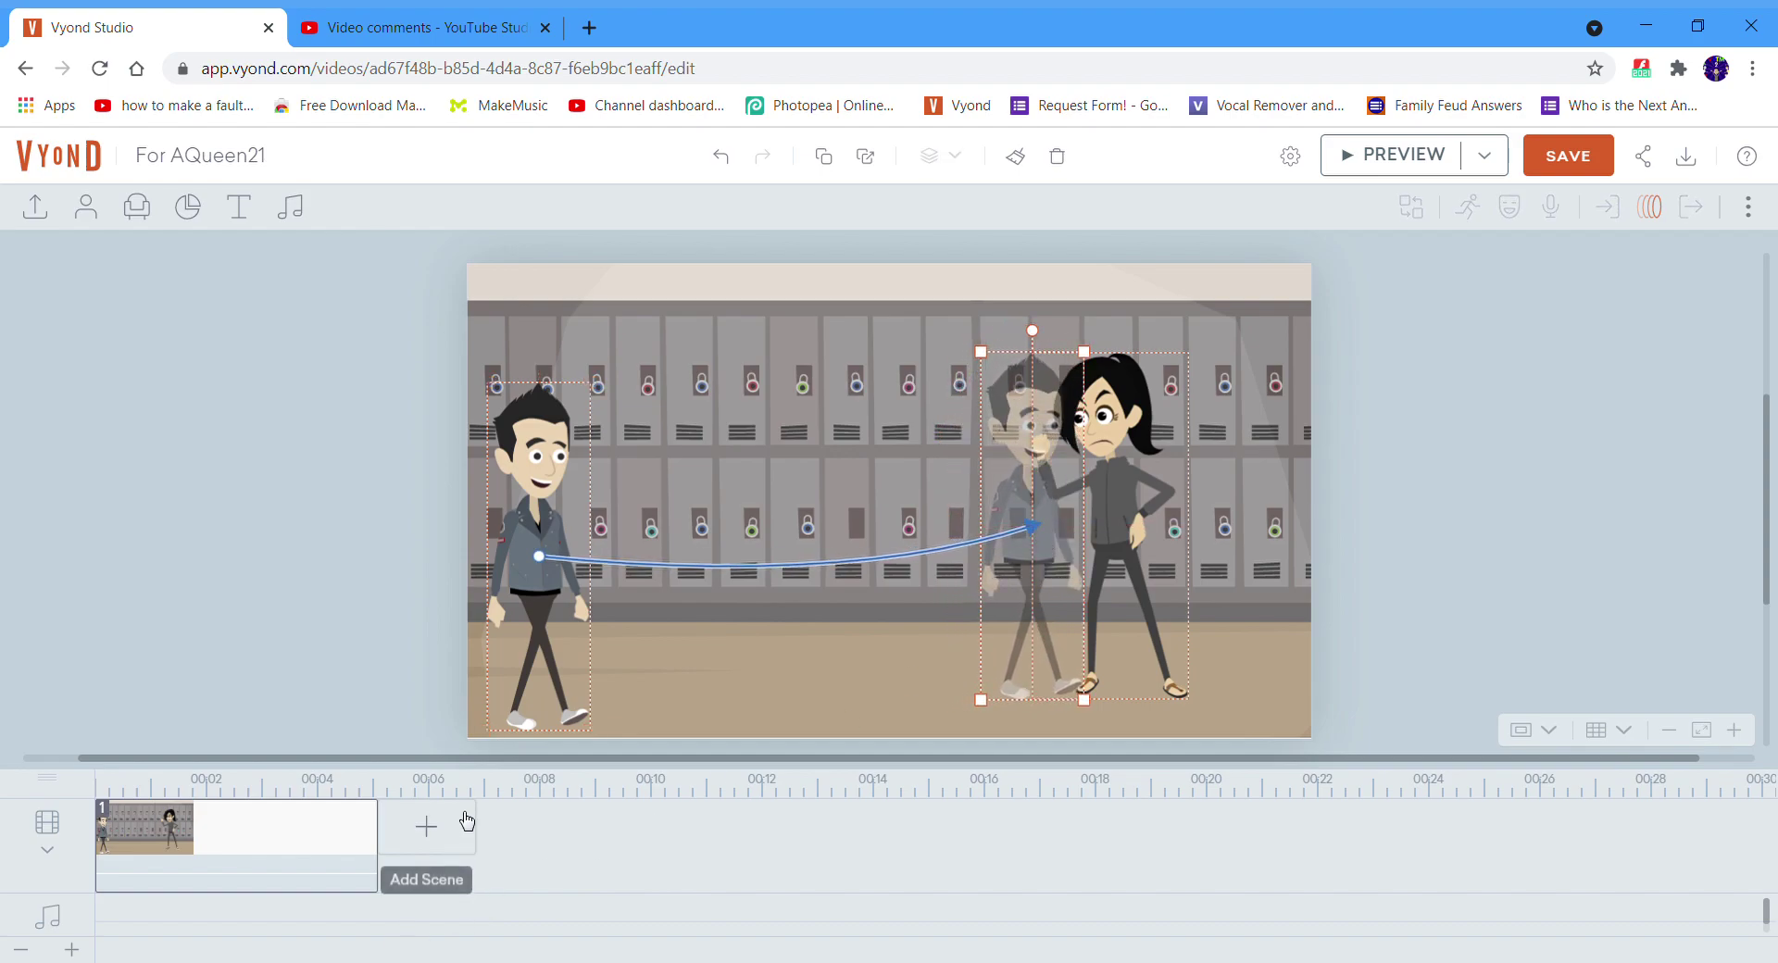
Step: Add a continuing scene 2 with the girl Shocked and the boy's expression set to Sleep
click(427, 826)
click(504, 729)
click(1121, 401)
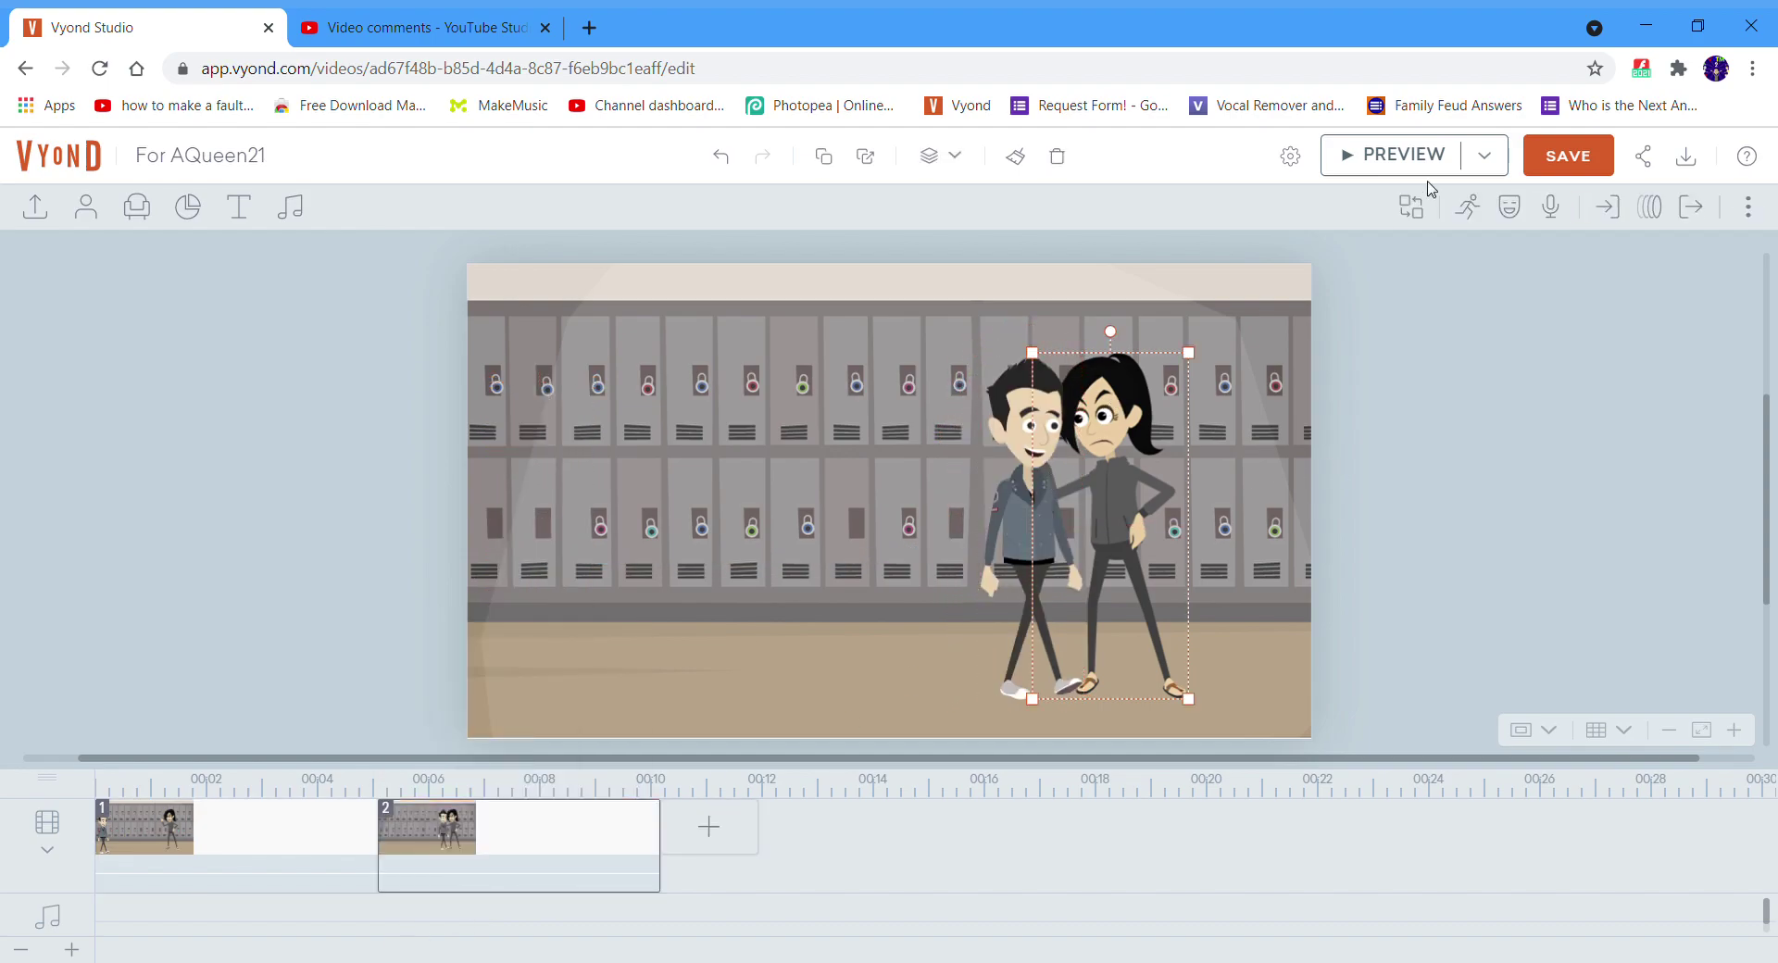
click(1468, 207)
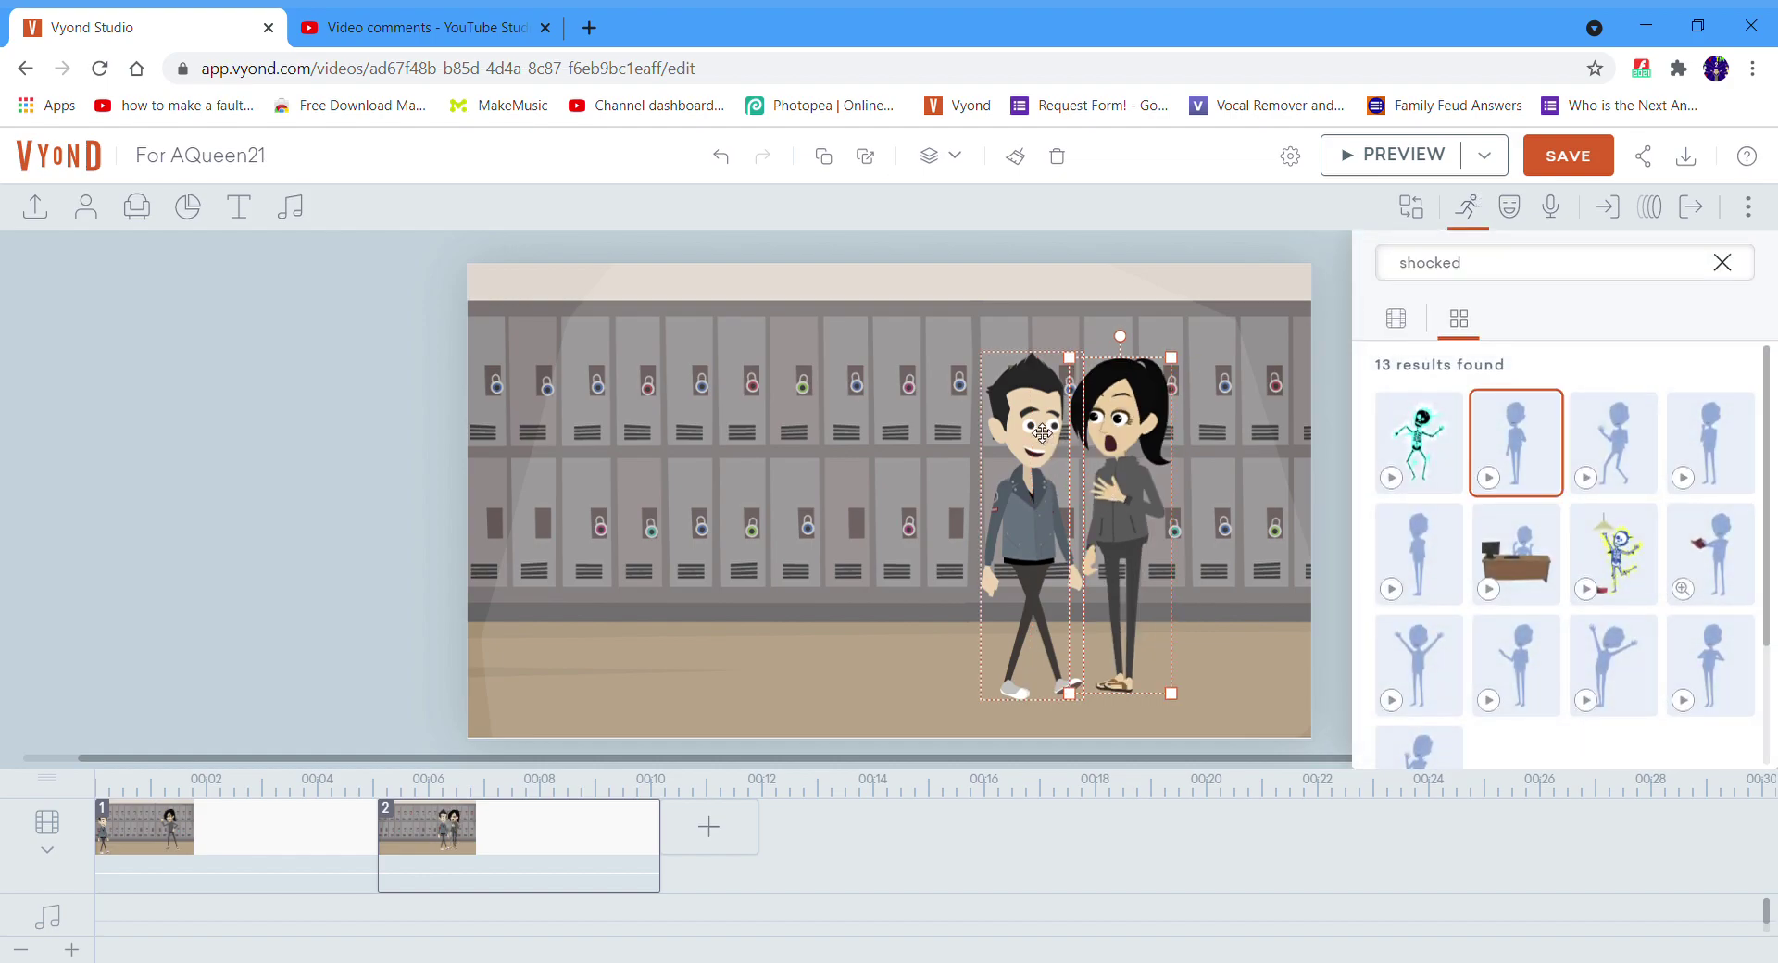
click(1510, 206)
scroll(1501, 602, down, 2)
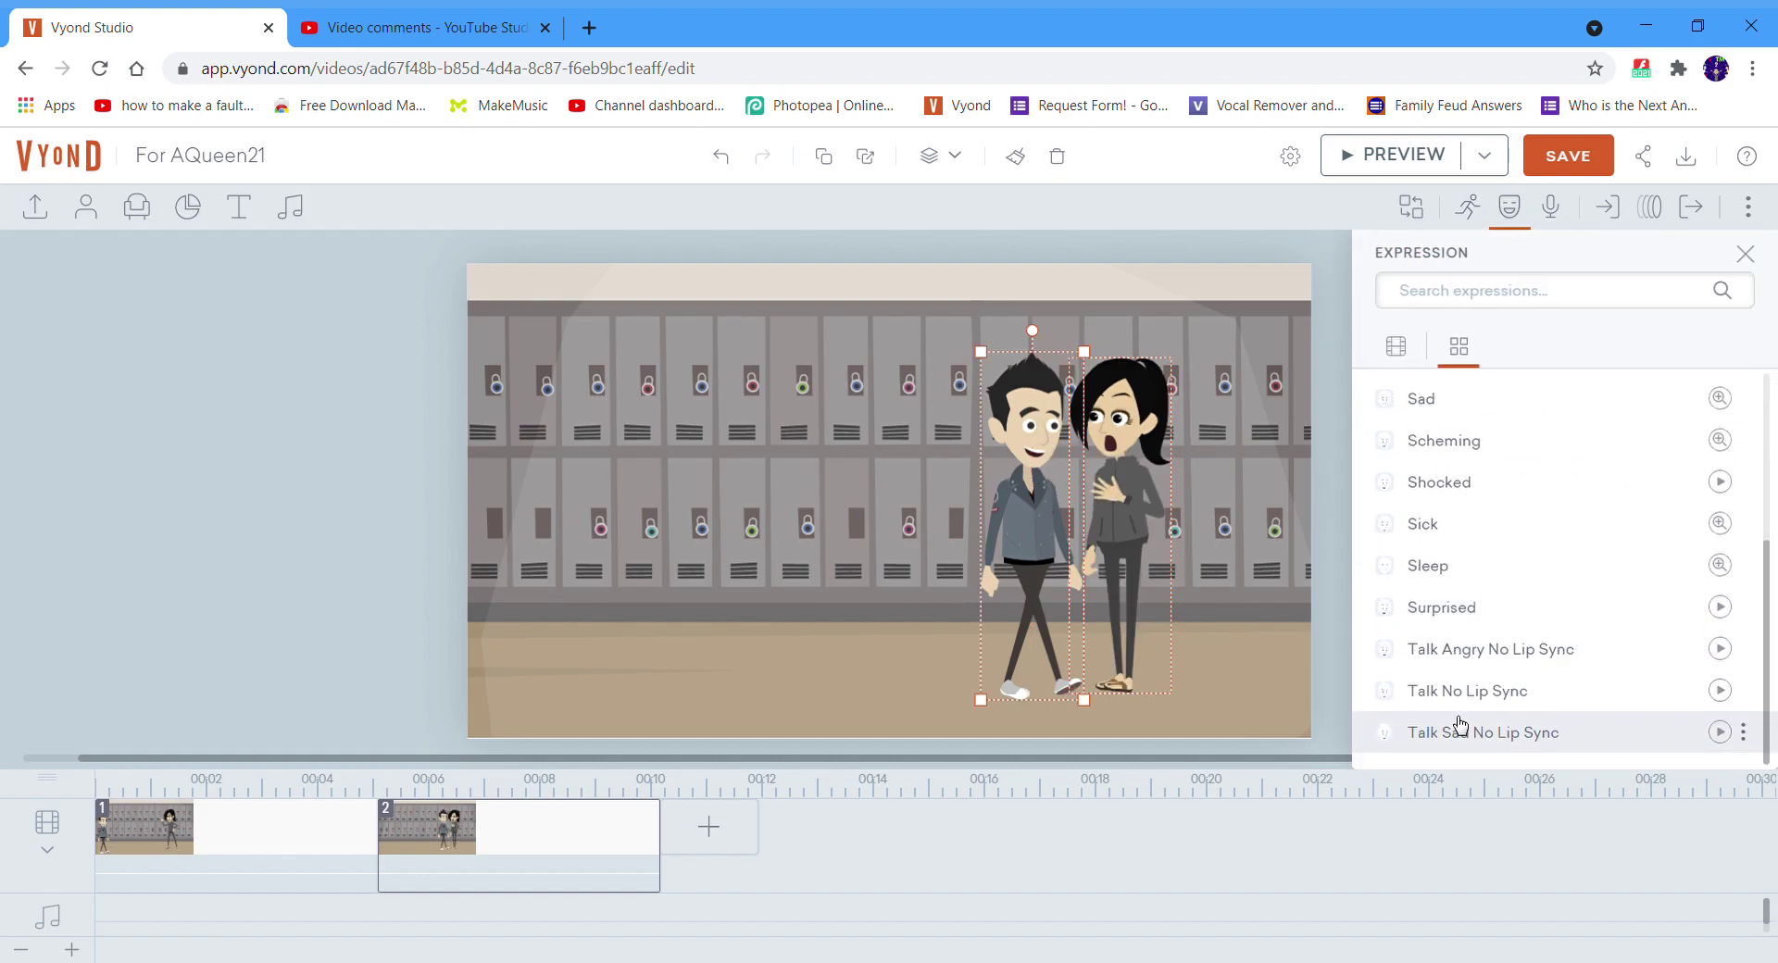
click(1470, 580)
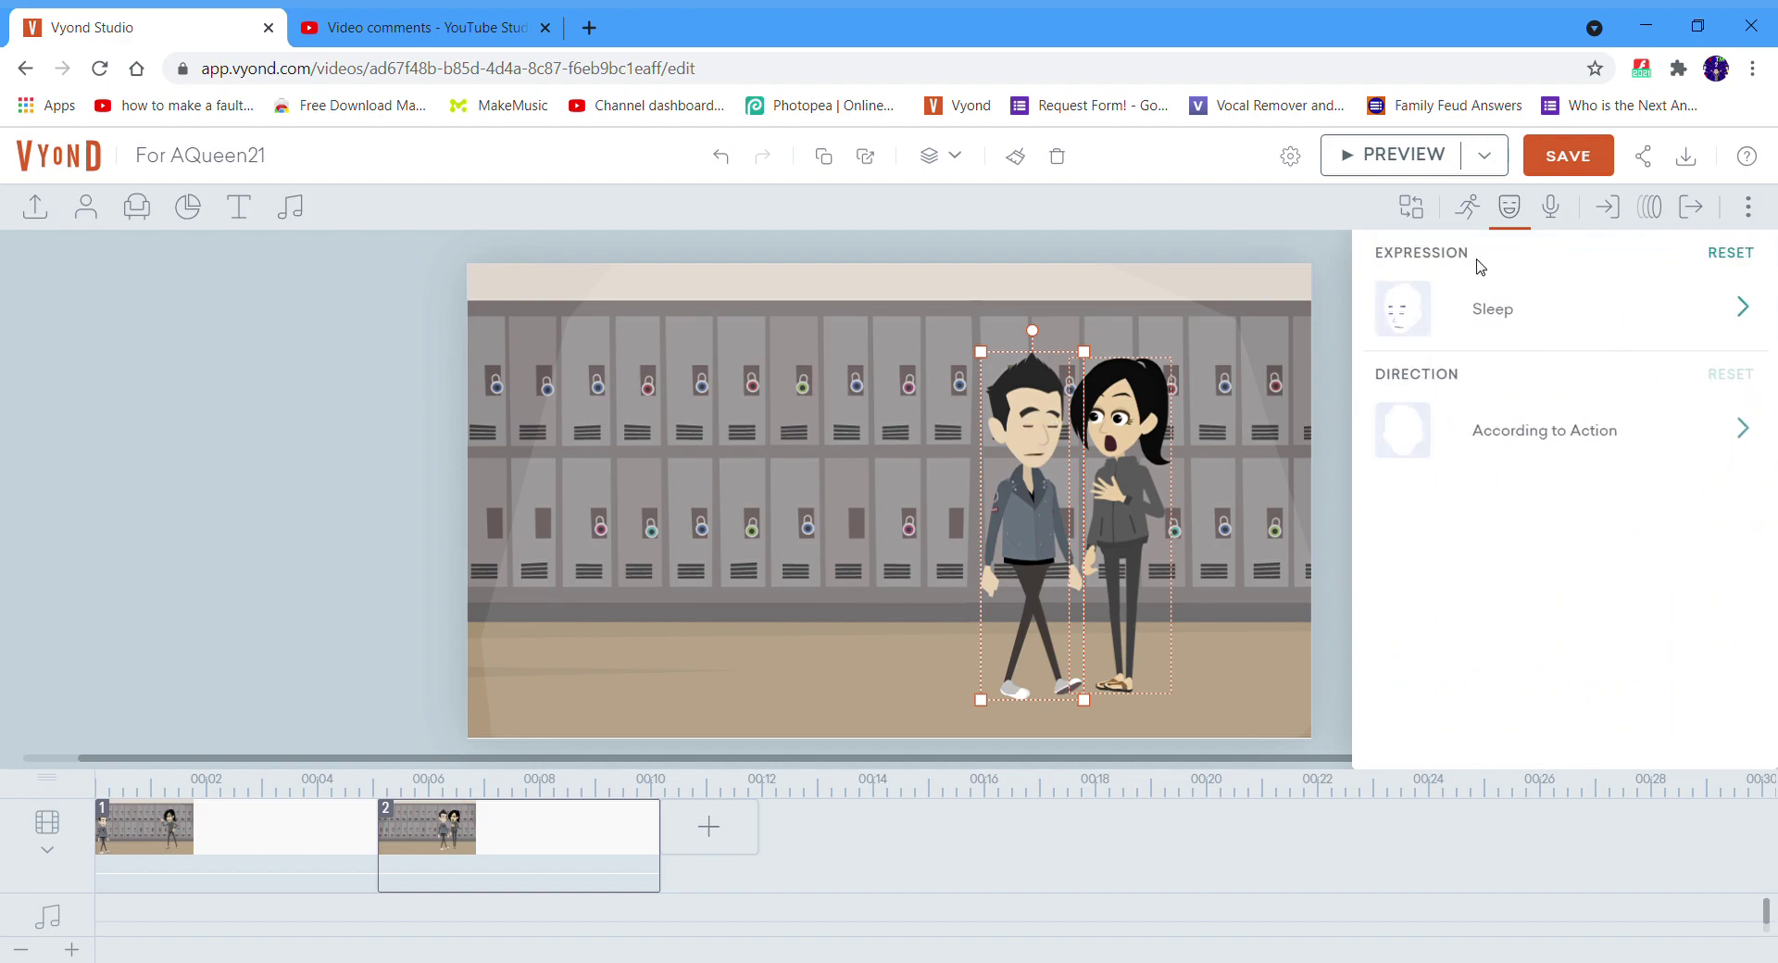
Step: Search the boy's actions for 'kiss' and make him kiss the girl
click(1469, 206)
click(1395, 320)
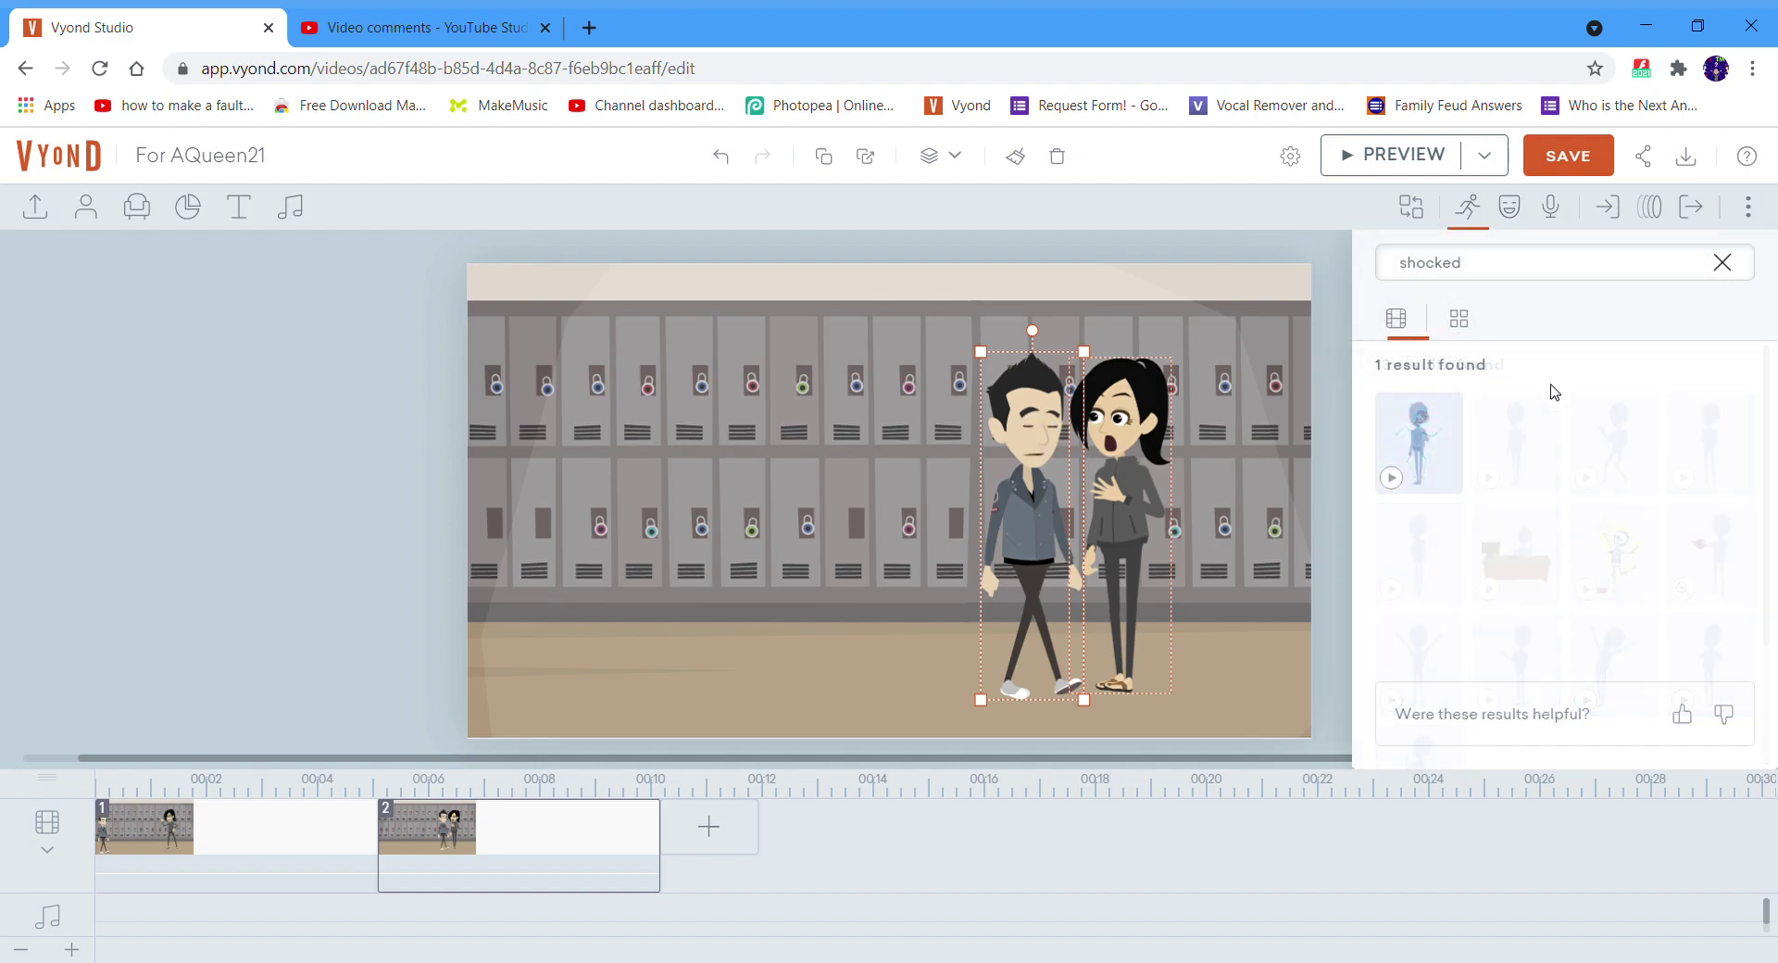
click(1445, 440)
text(kiss)
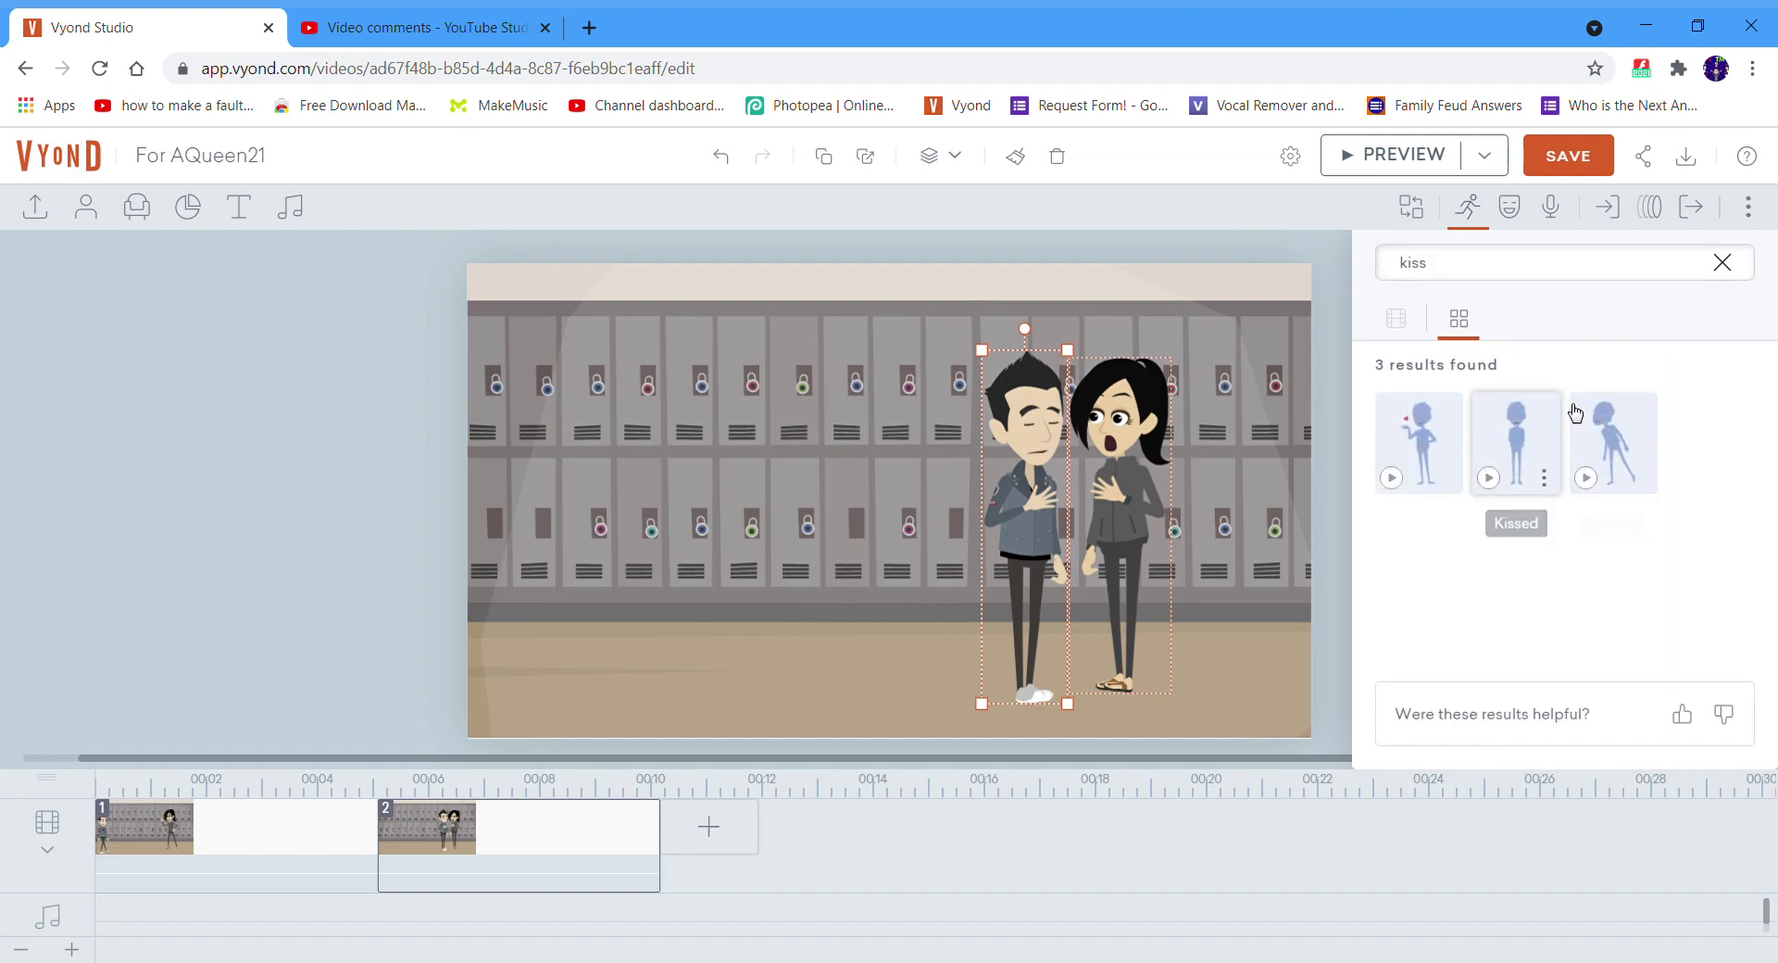
click(1594, 426)
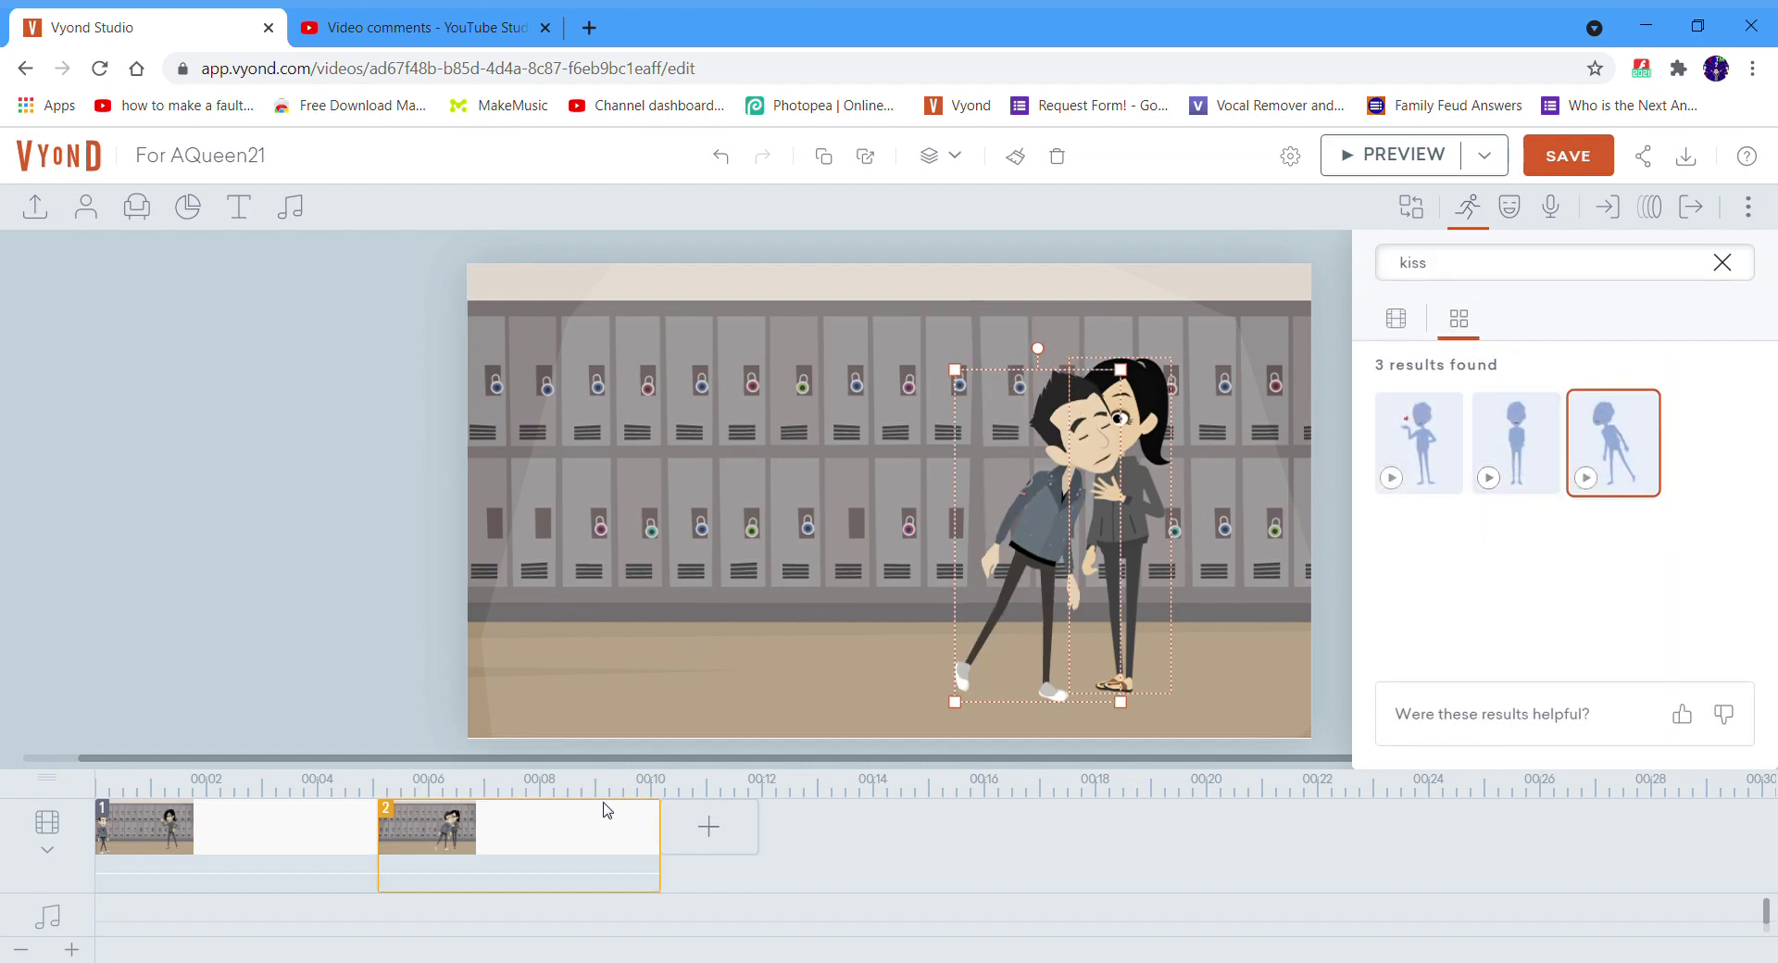
click(290, 206)
Step: Add FX - Kiss to scene 2, move it to start around 0:07, and preview
click(85, 422)
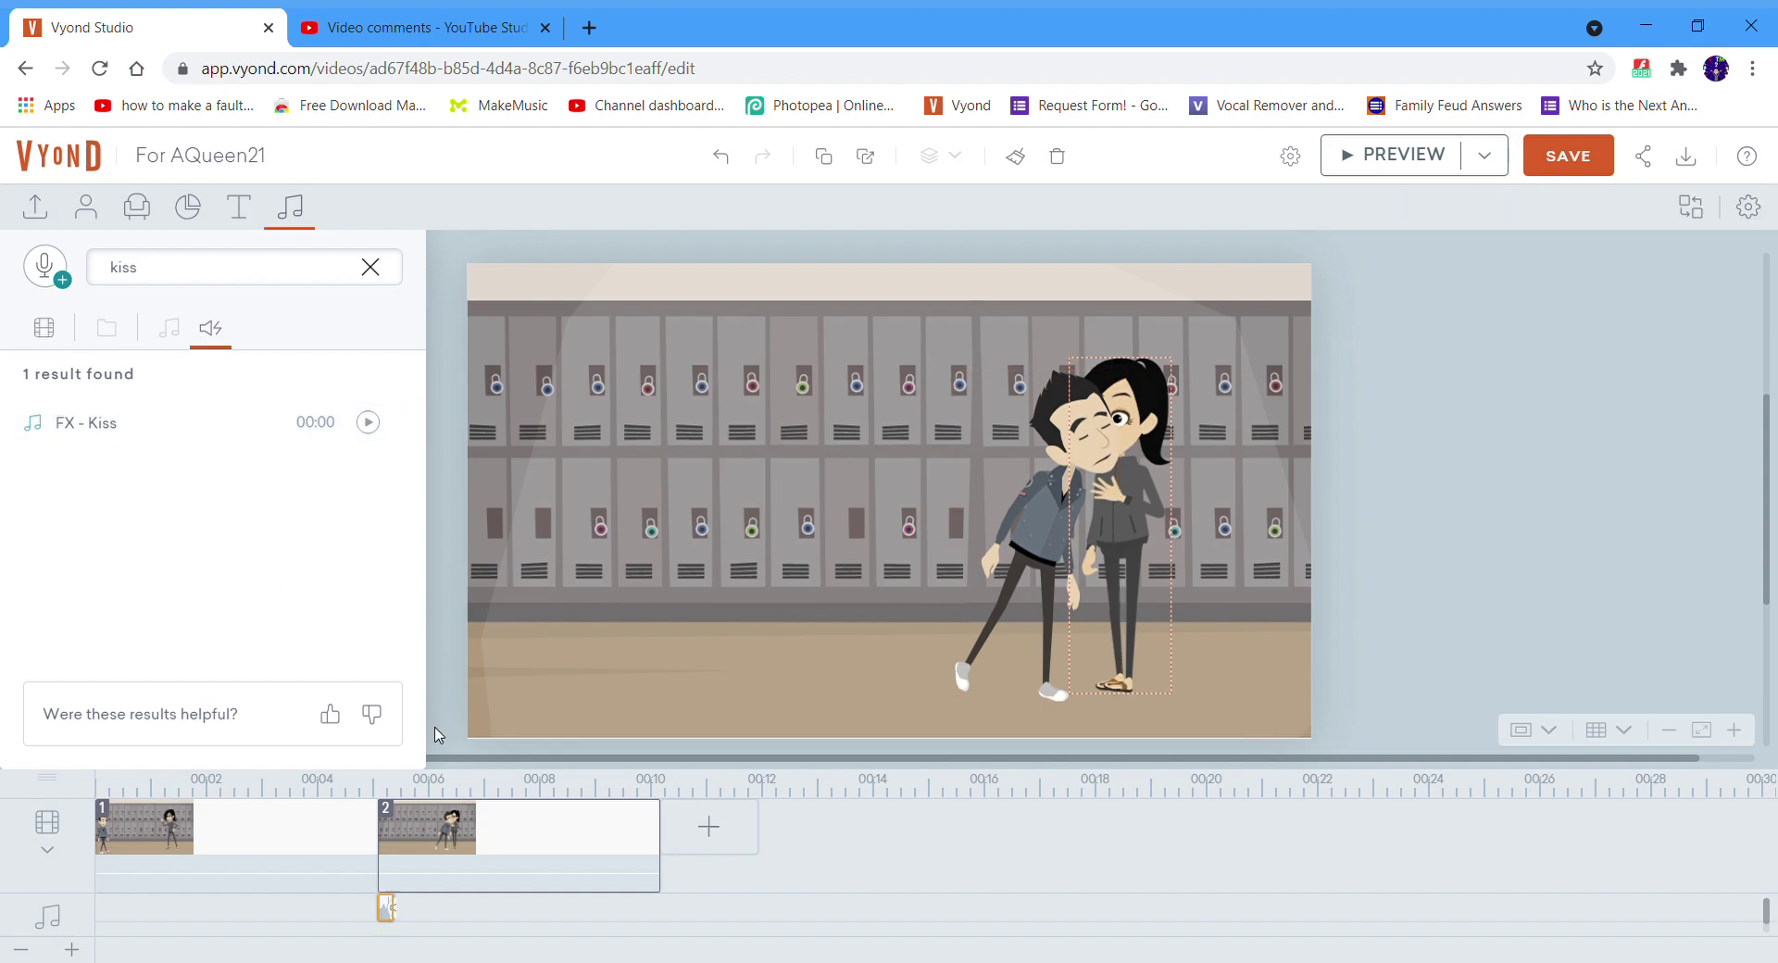
click(389, 915)
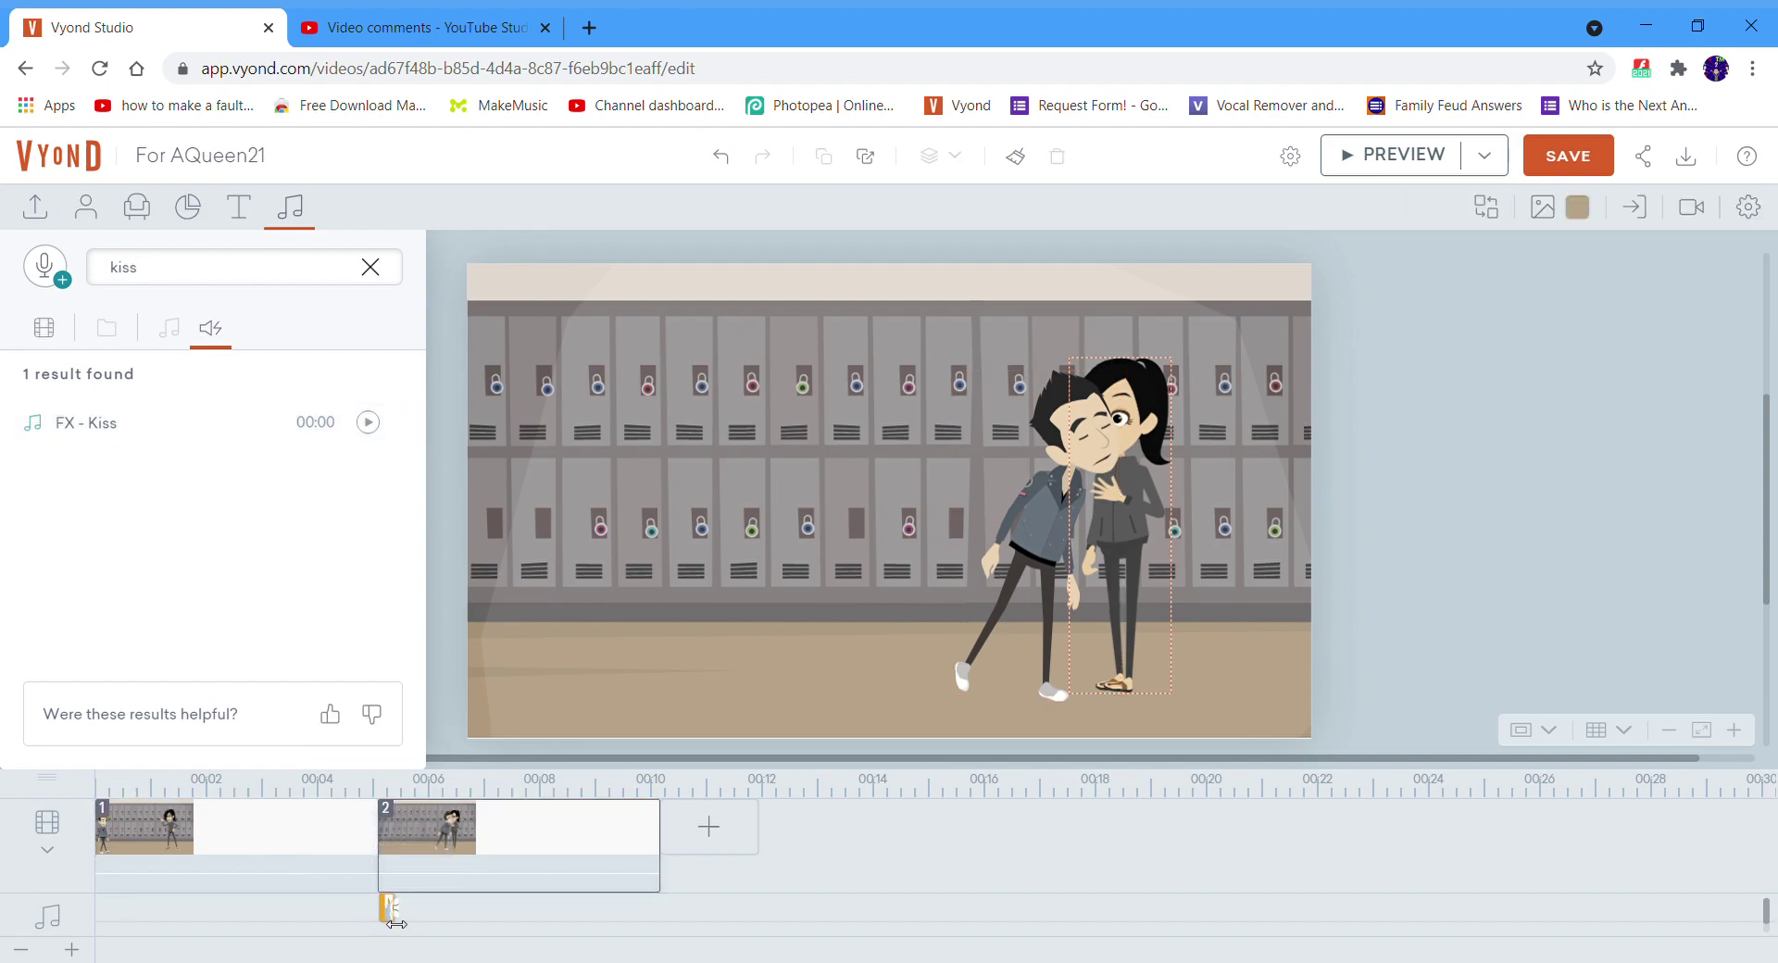
drag(388, 915, 495, 915)
click(1335, 167)
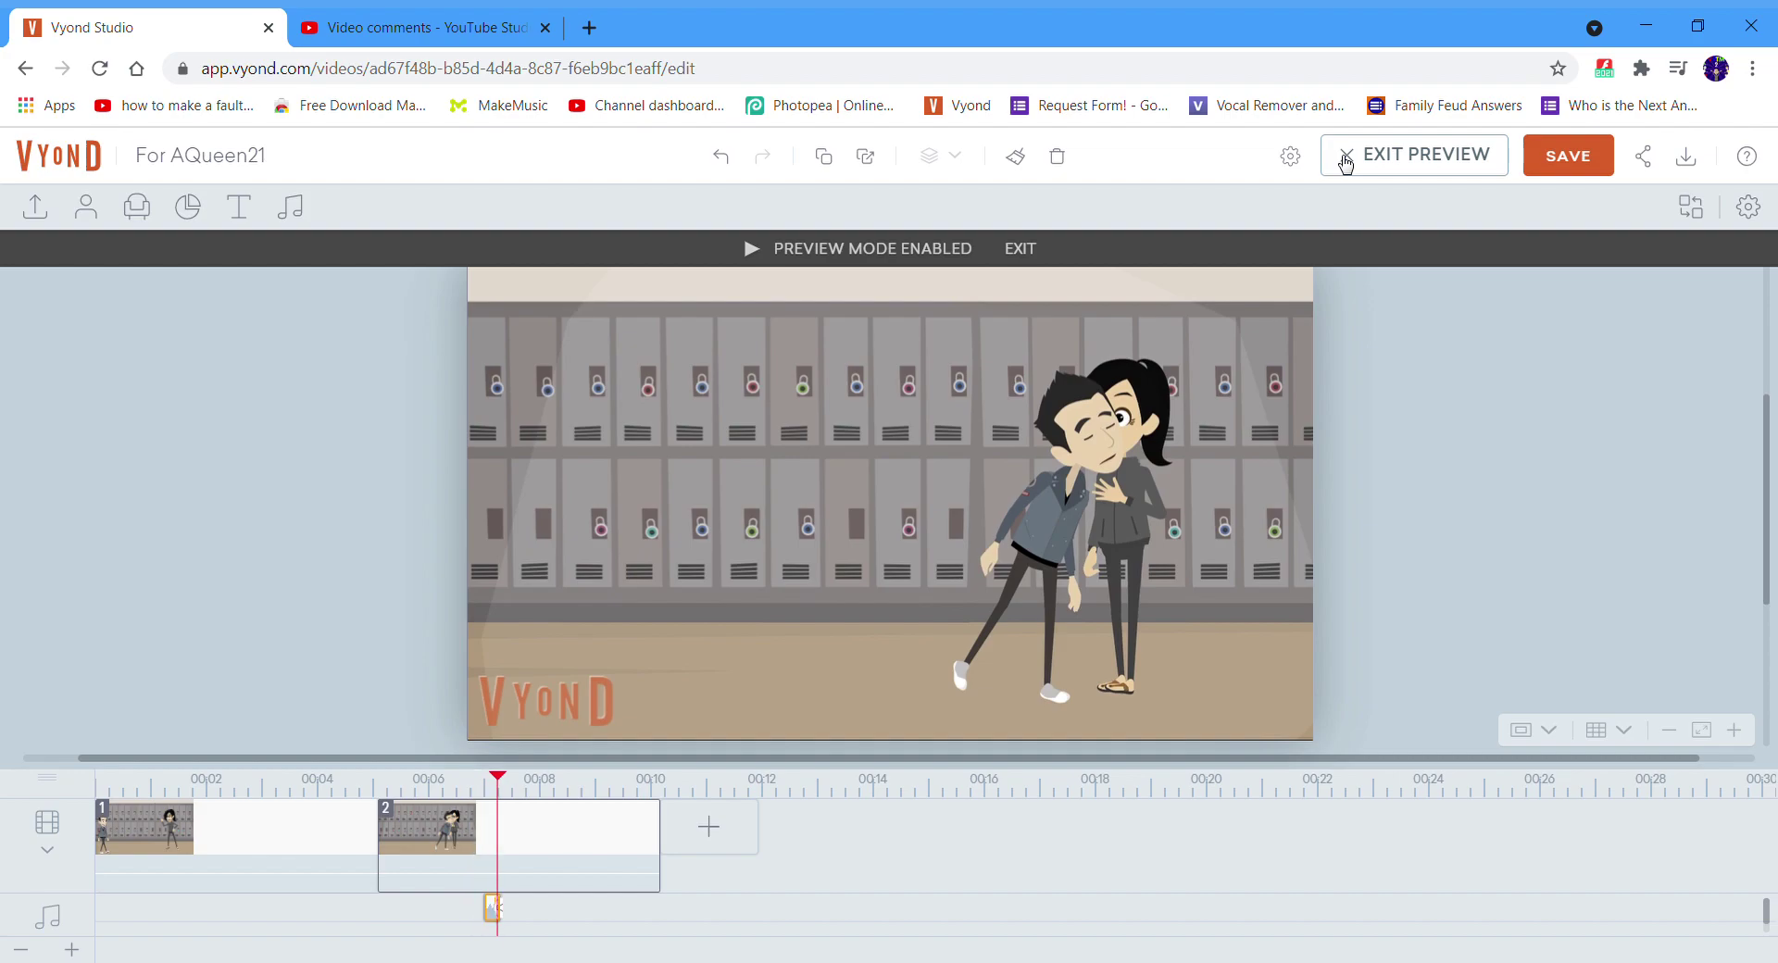
click(1346, 164)
Step: Nudge the kiss sound slightly earlier and trim scene 2 to about 1.3 seconds
drag(501, 925, 491, 921)
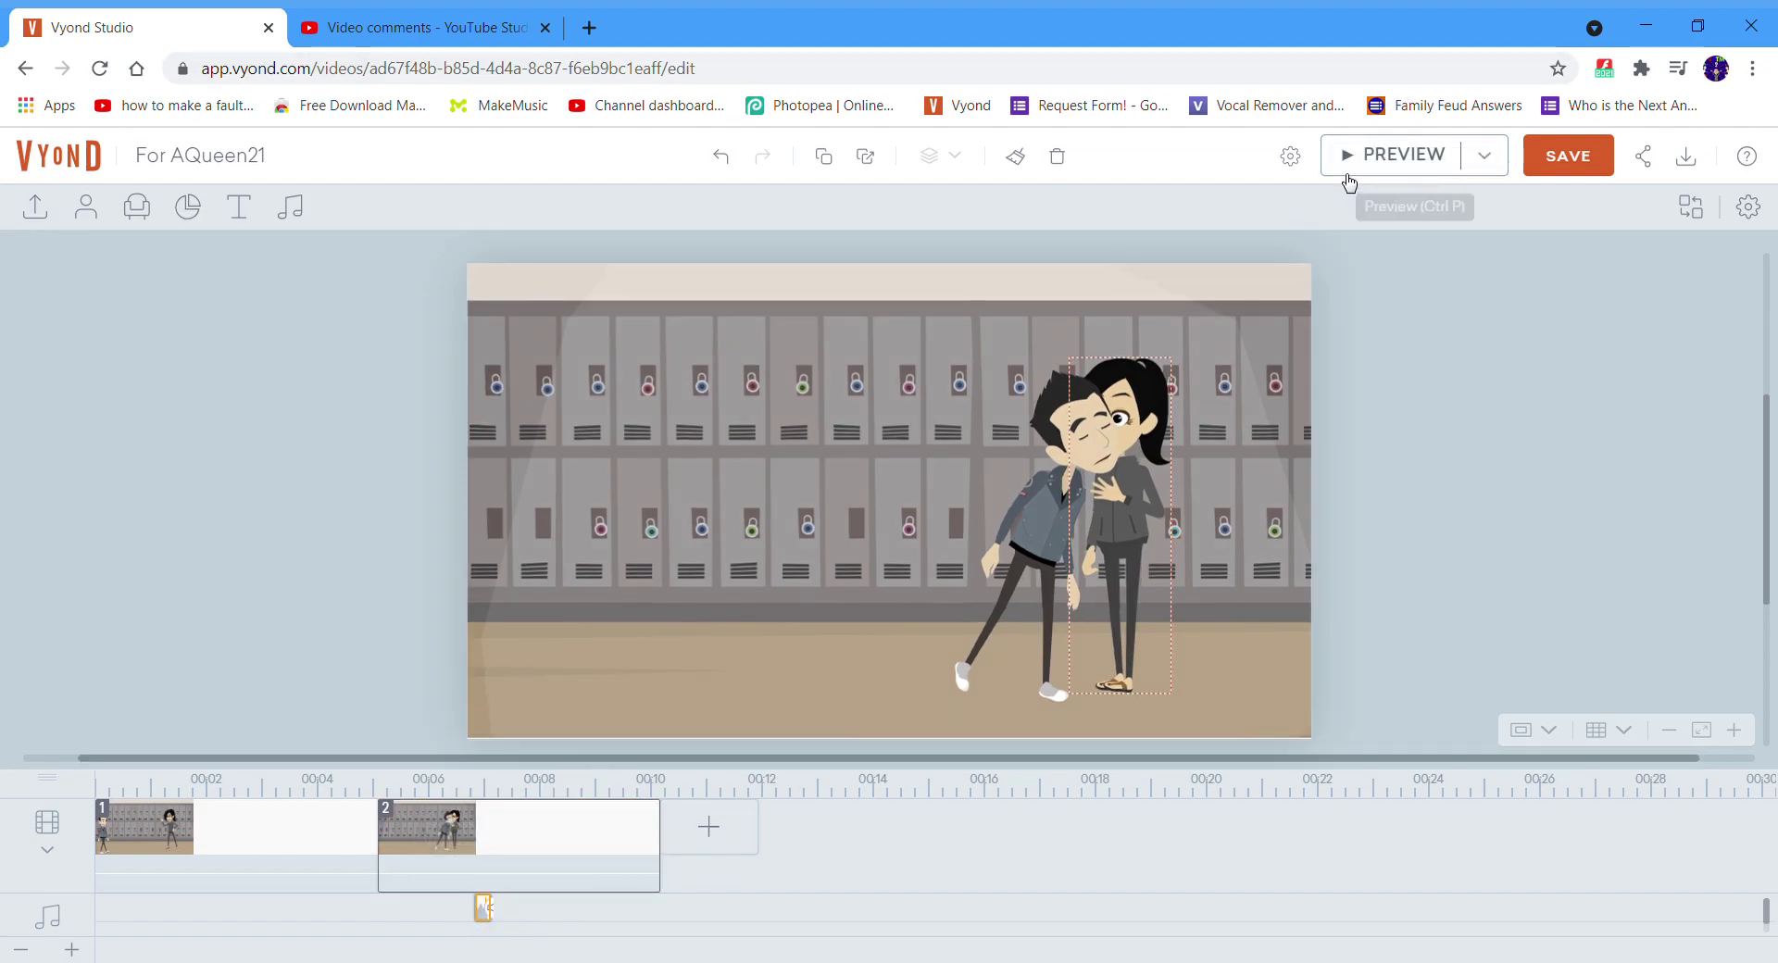
click(1350, 163)
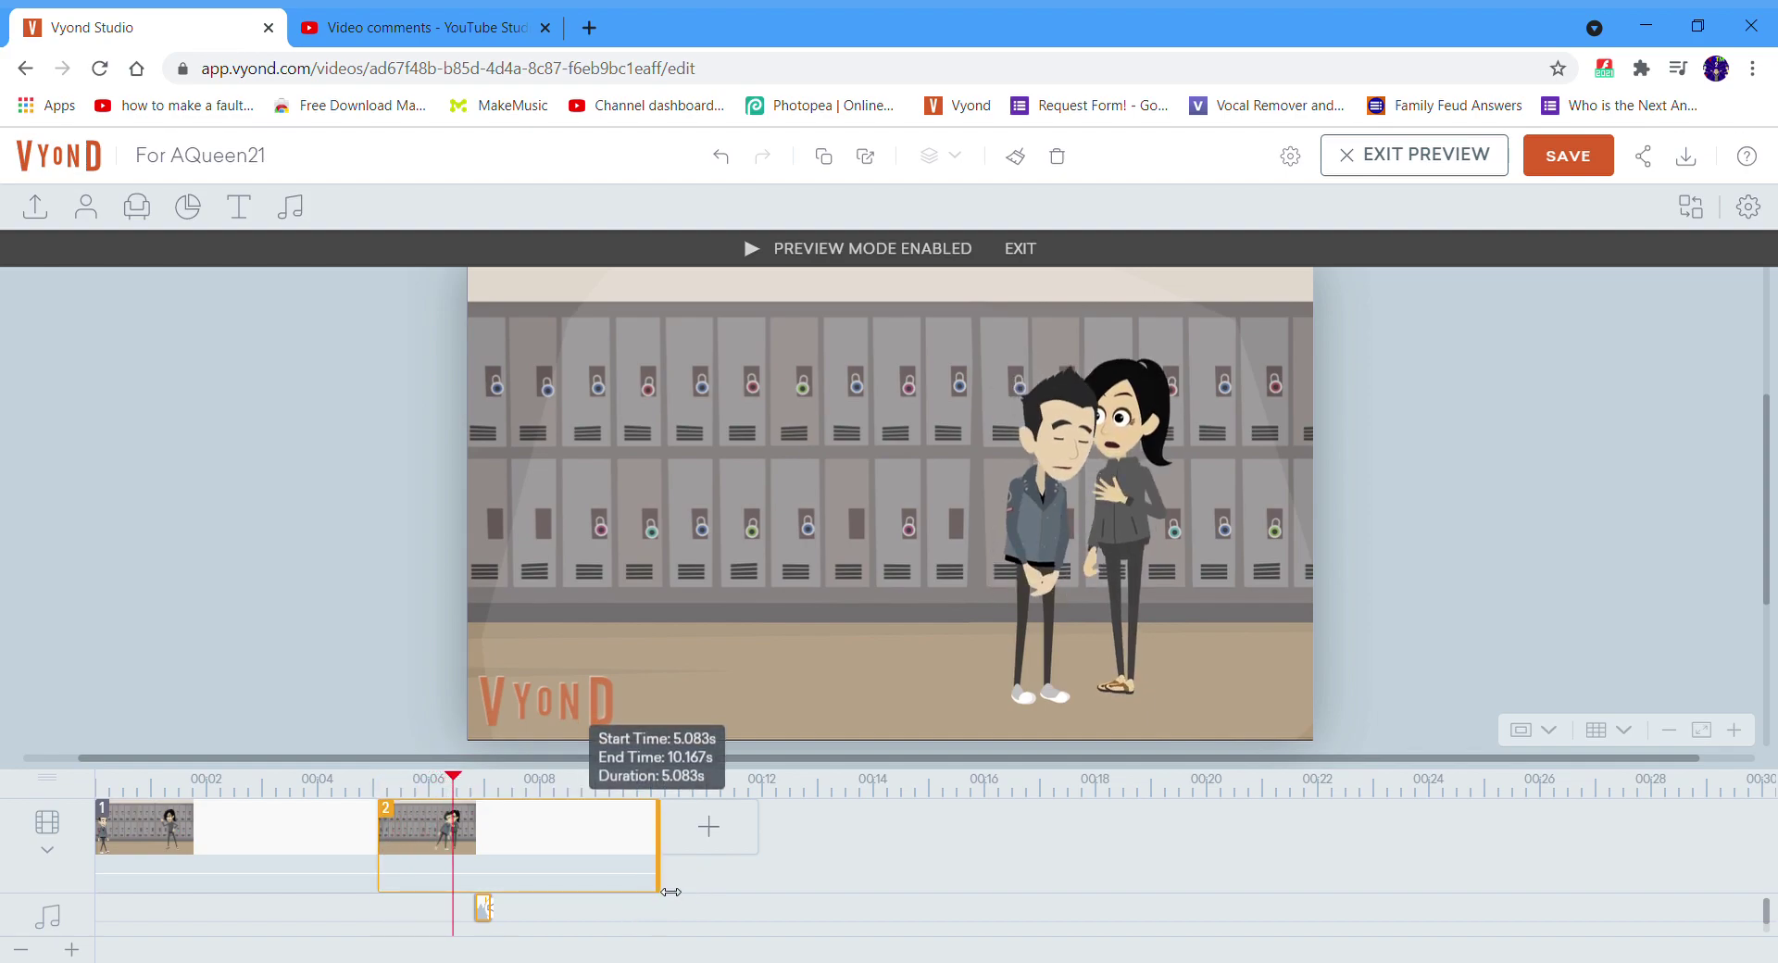
drag(672, 892, 492, 936)
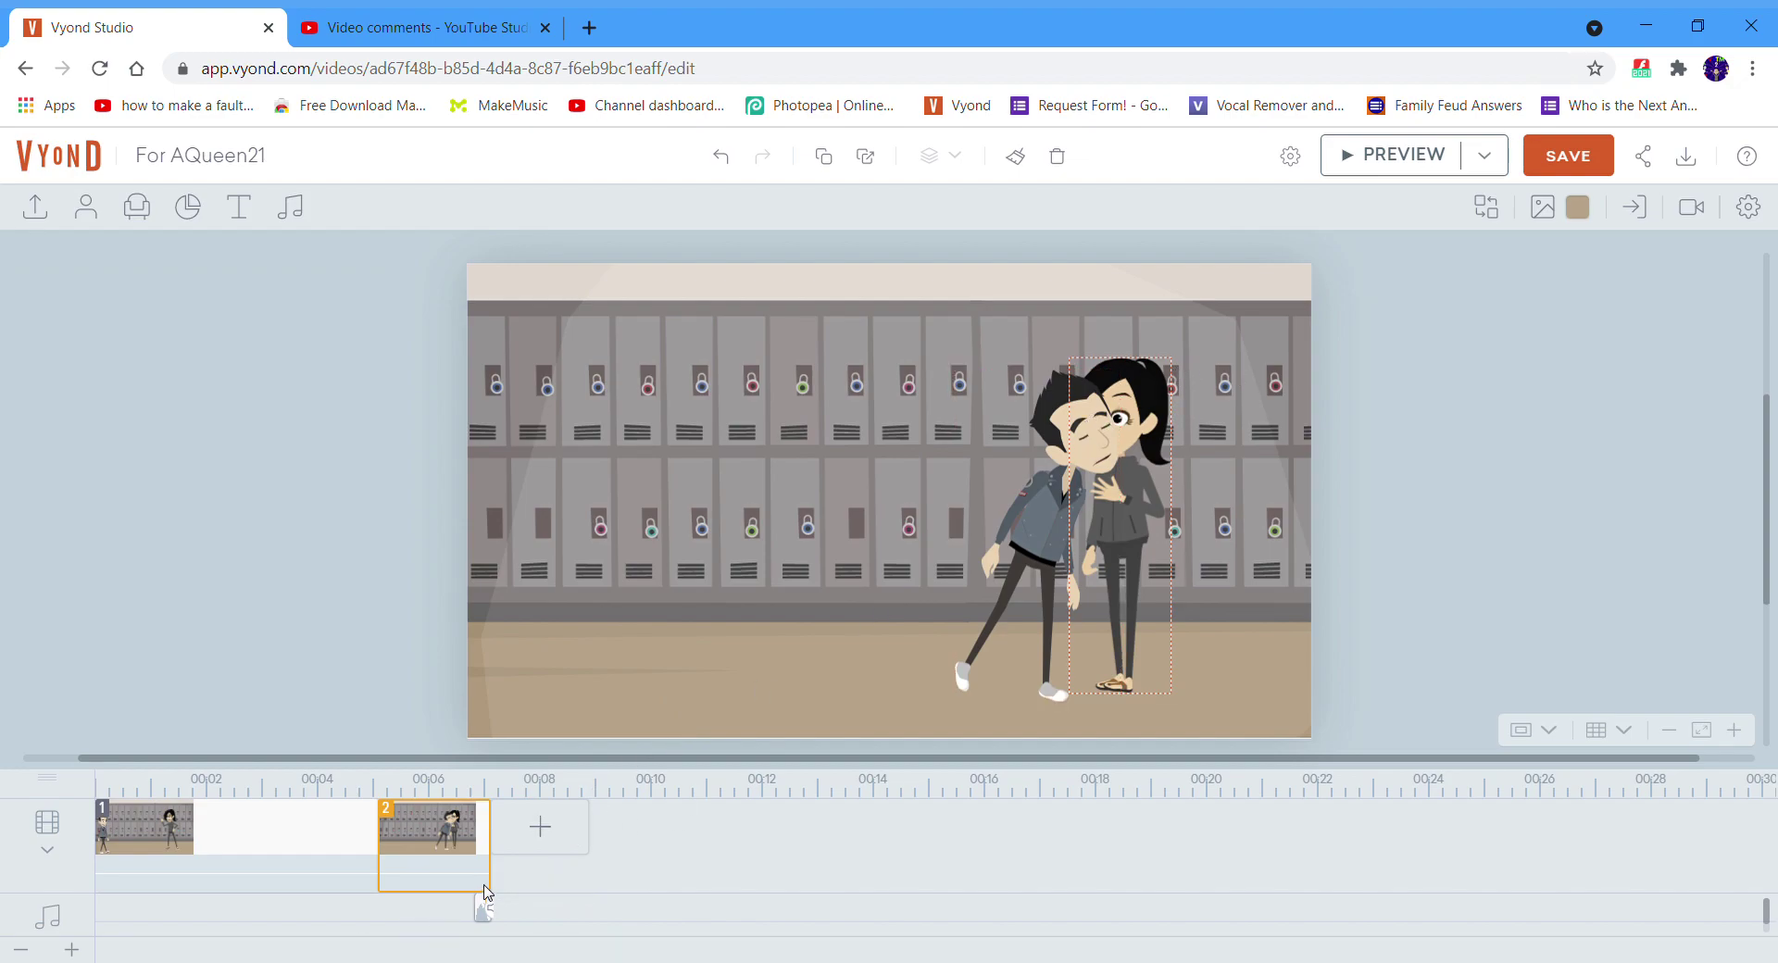
drag(503, 879, 465, 892)
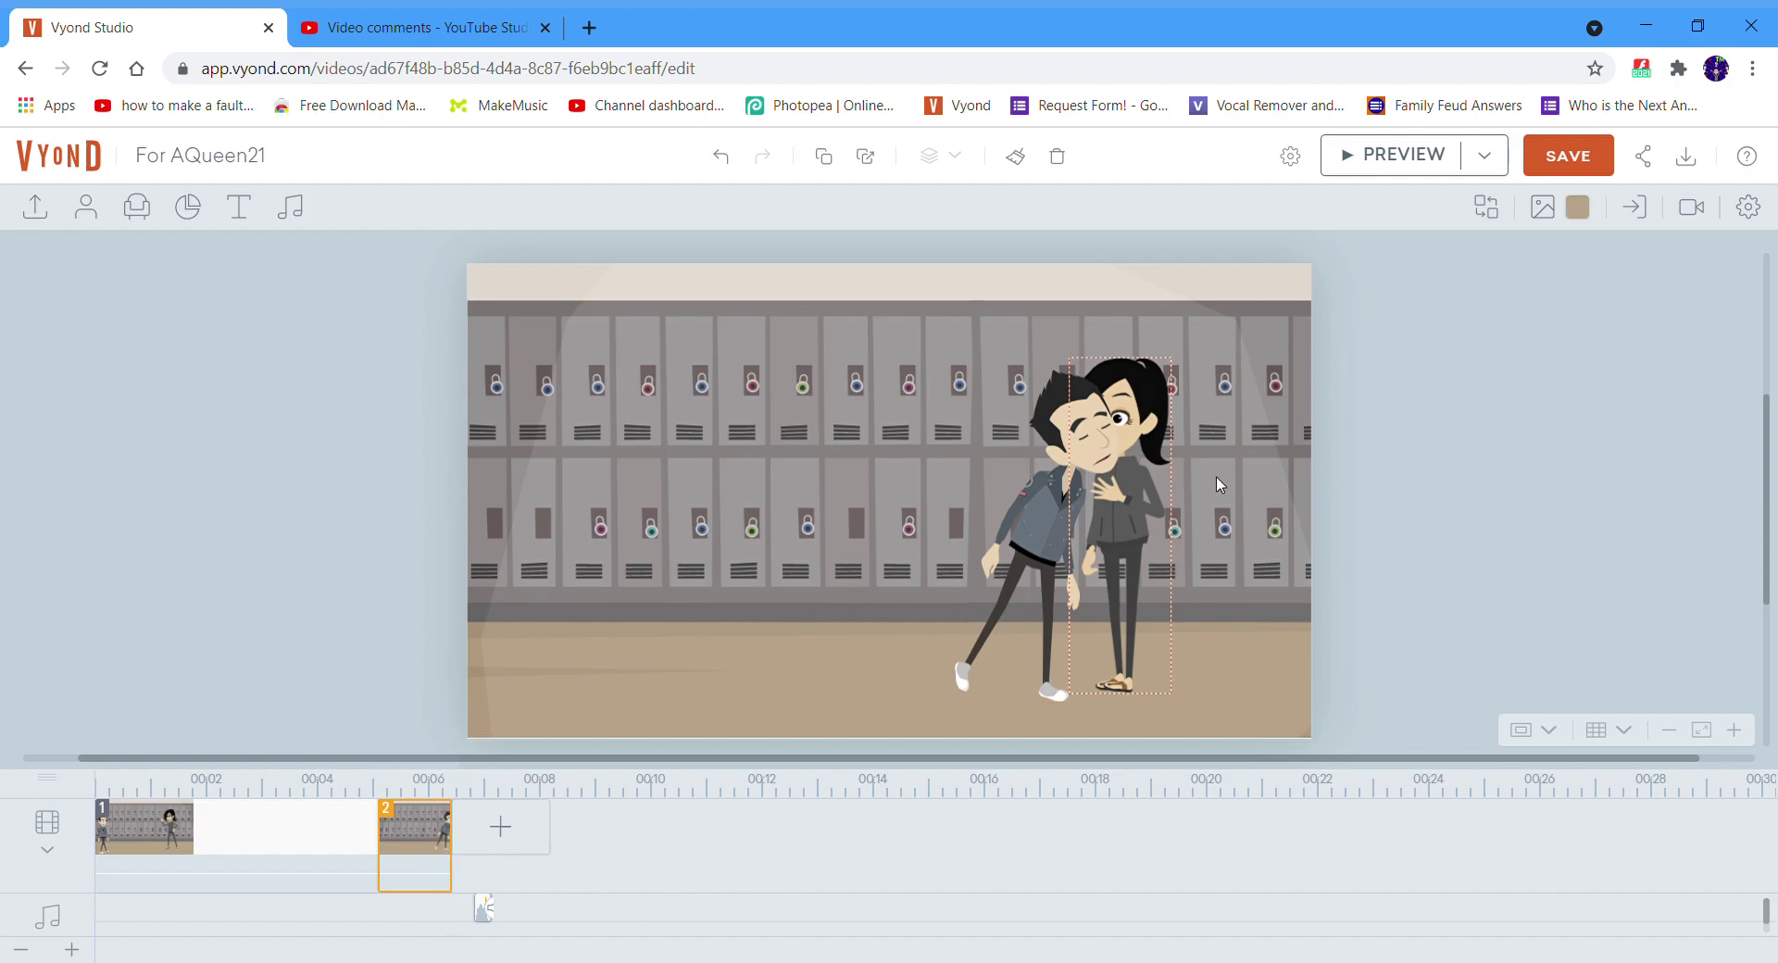
Step: Apply the angry action to the girl in scene 2
click(1175, 408)
click(1468, 206)
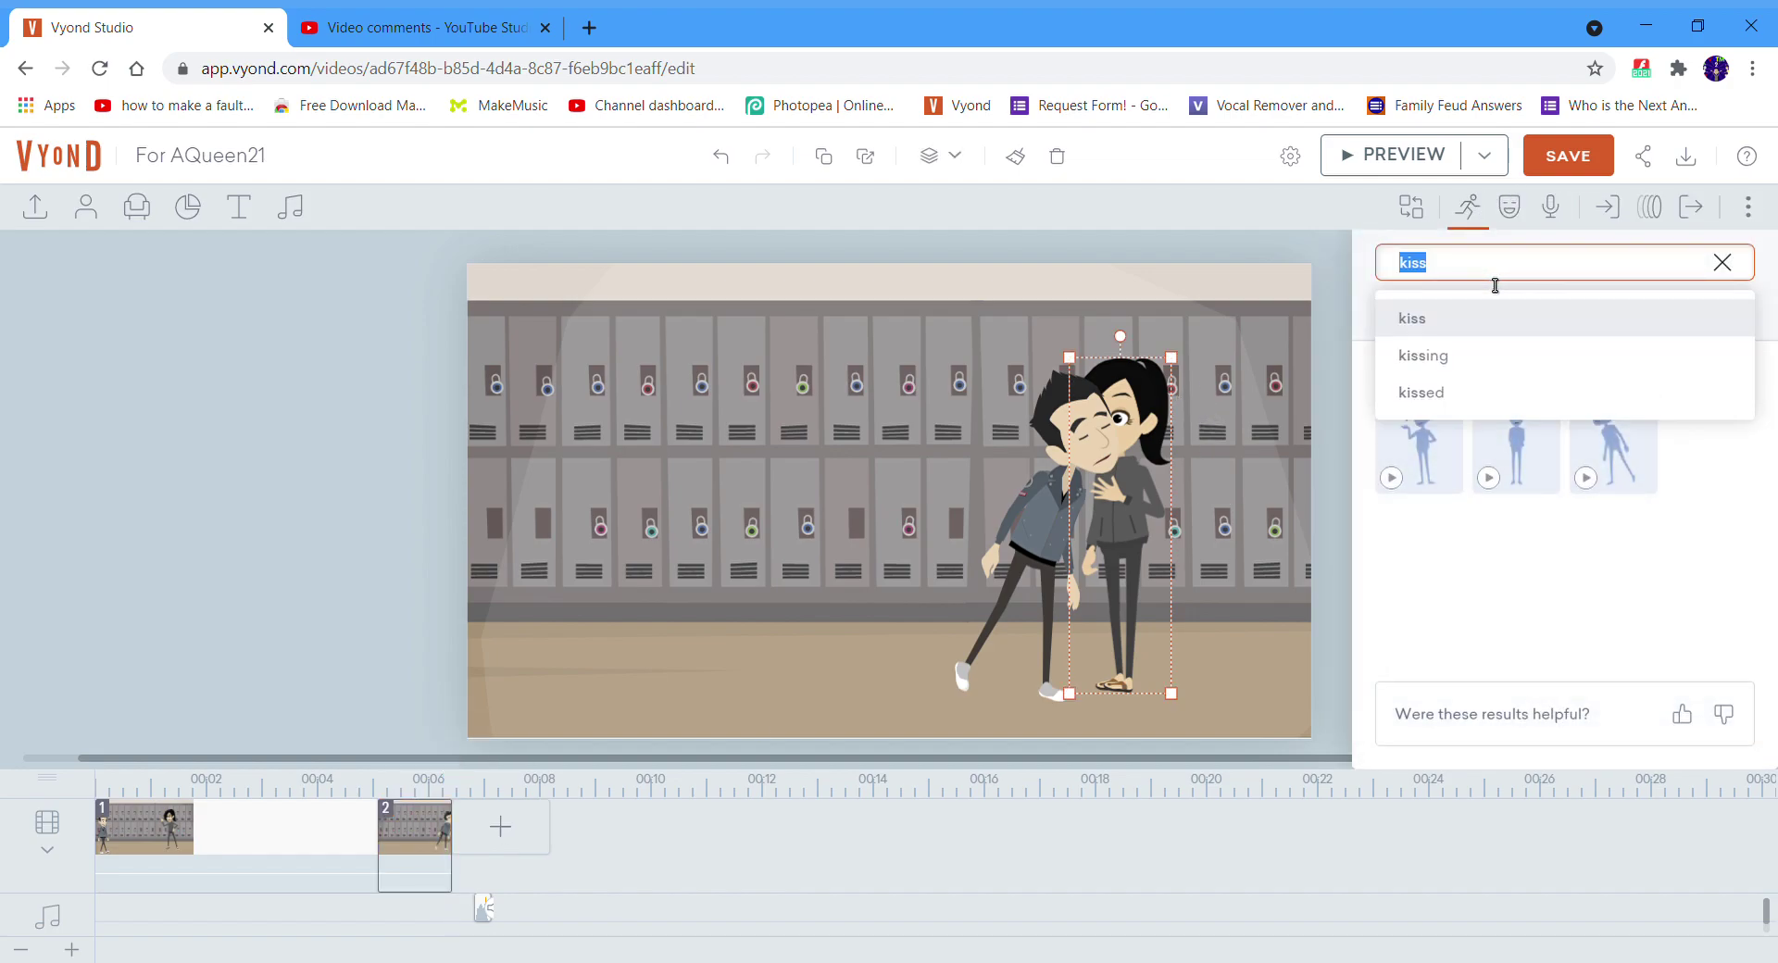
text(ngry)
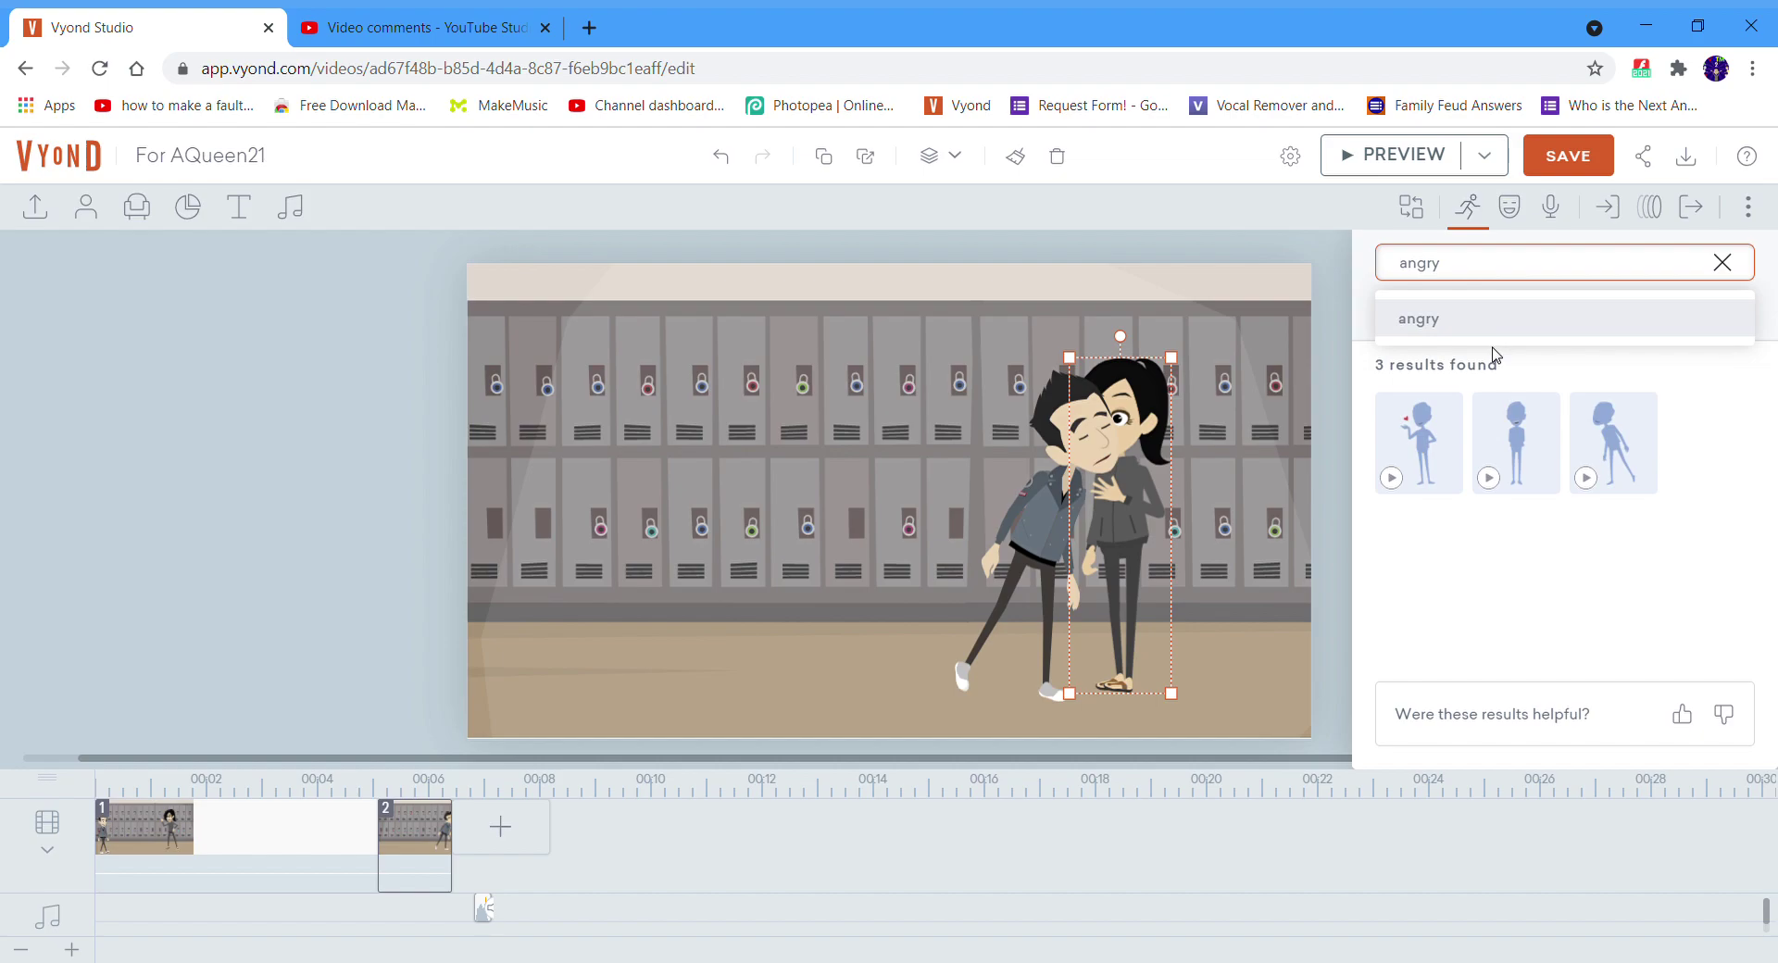
click(1494, 325)
click(1707, 675)
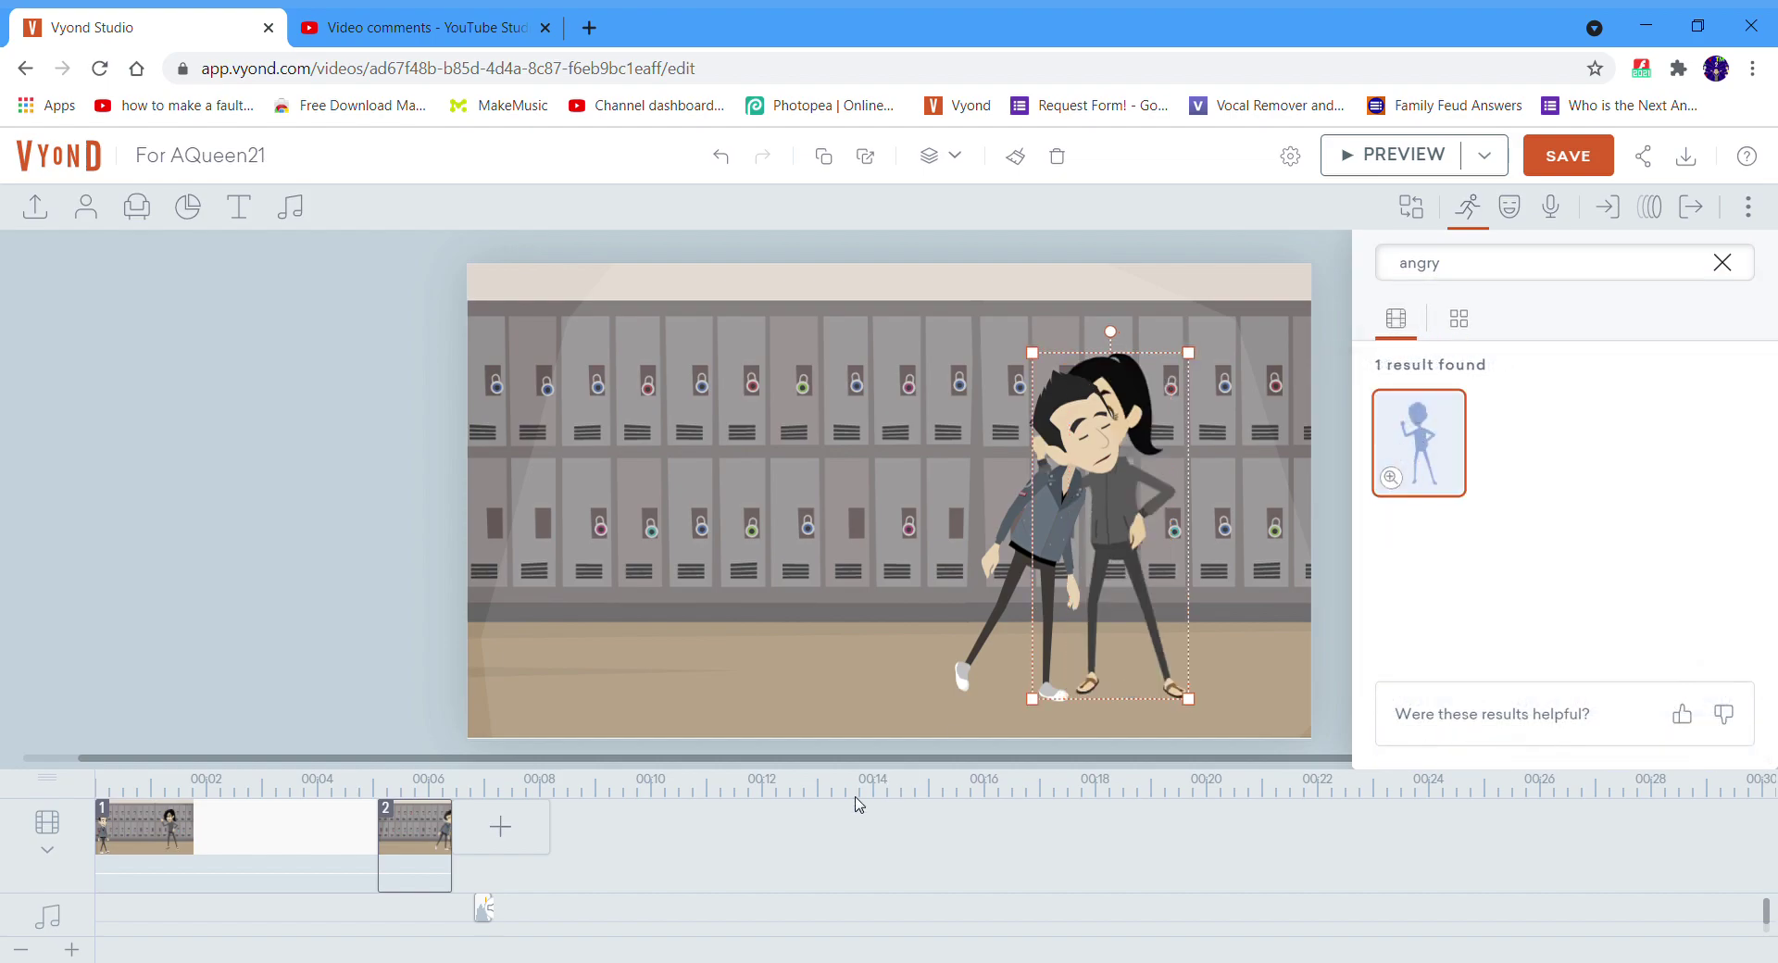
Step: Add a continuing scene 3, give the girl the shocked action, and preview
click(500, 826)
click(585, 725)
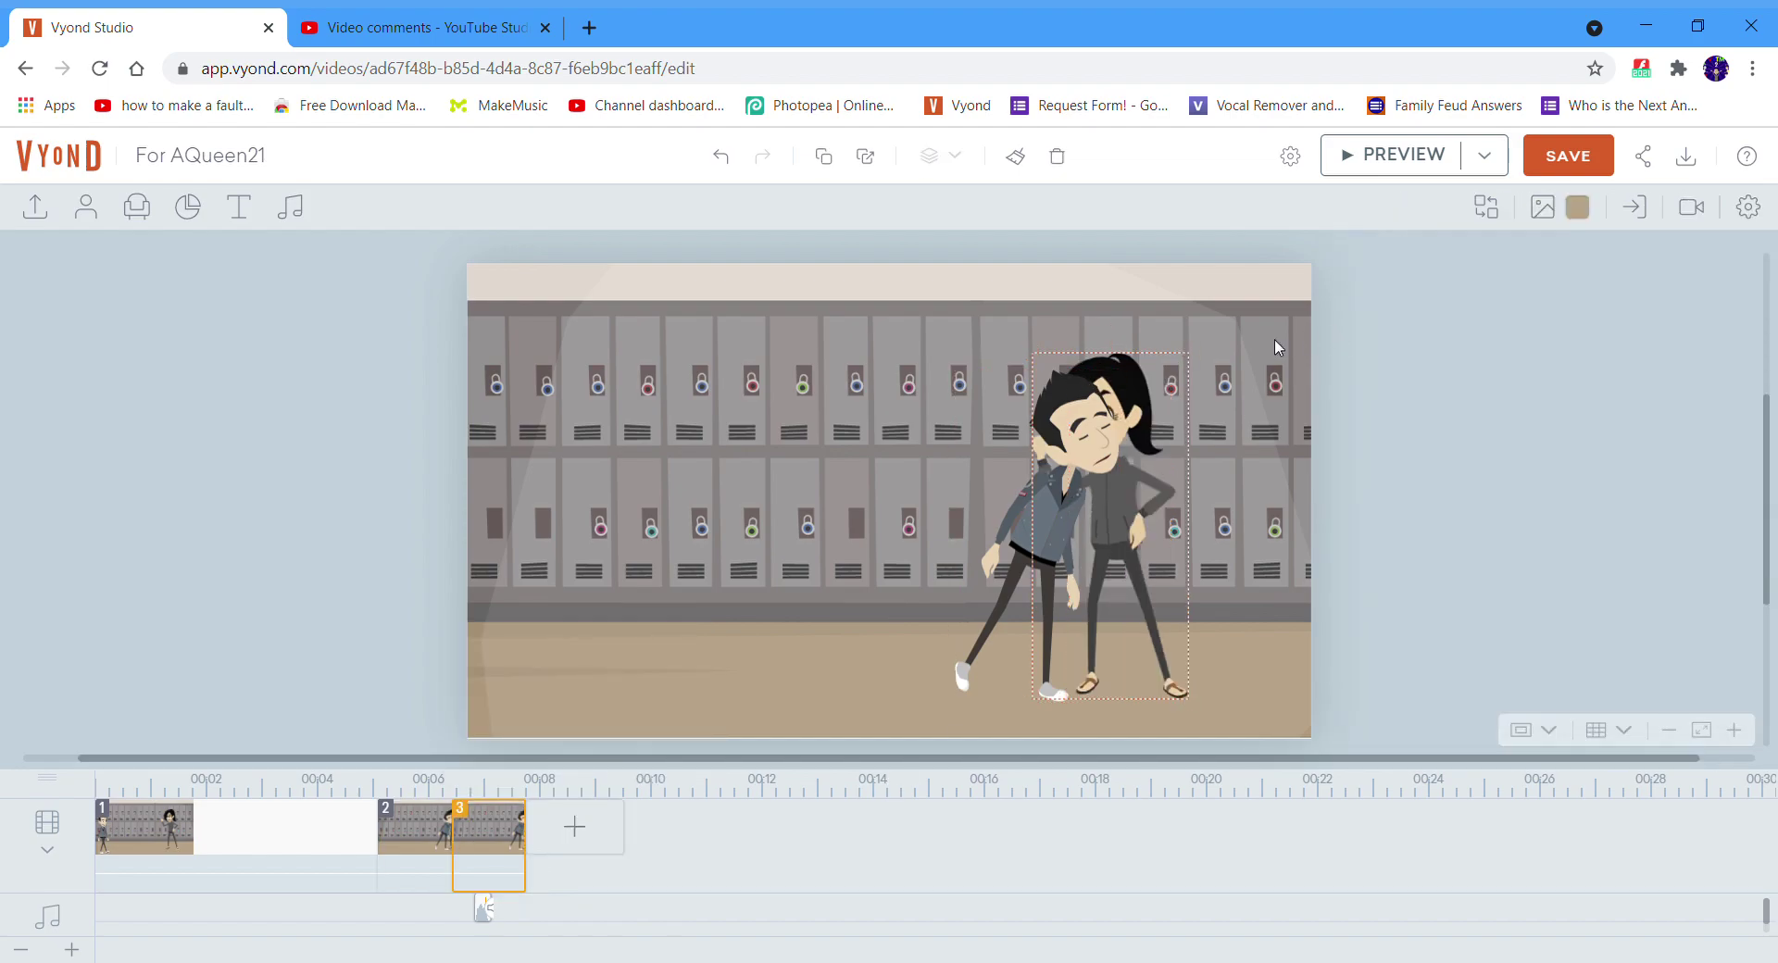
click(1158, 421)
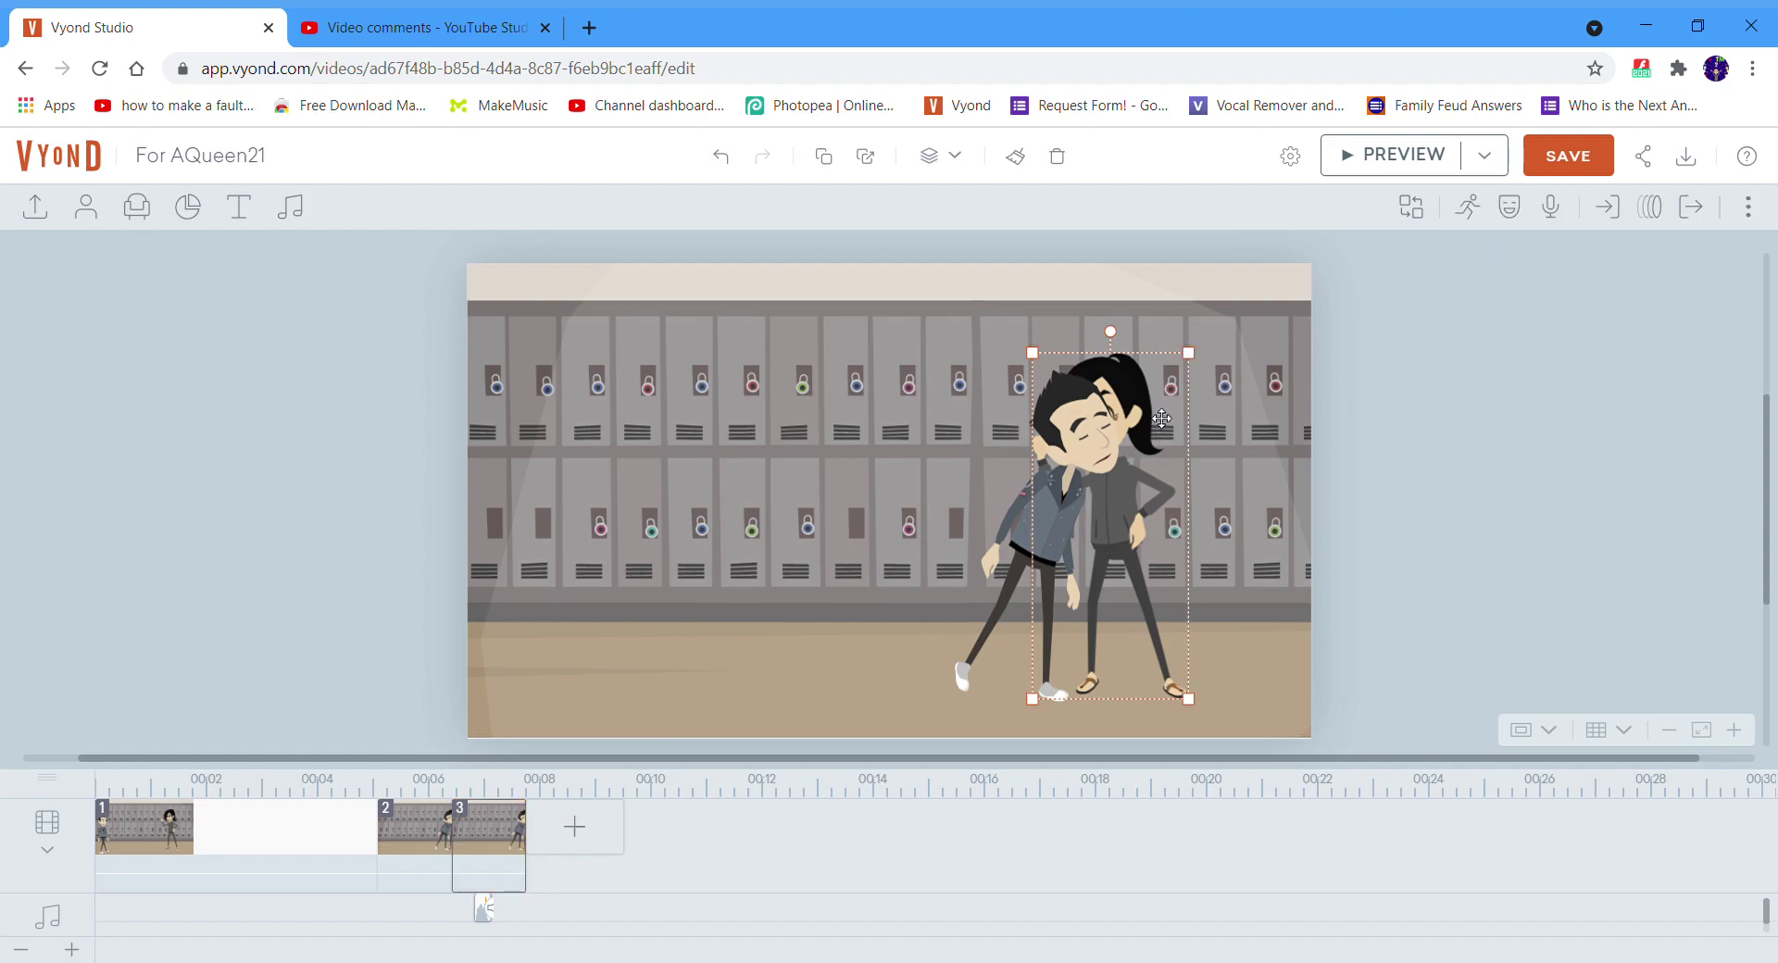
click(1468, 209)
click(1479, 264)
text(shocked)
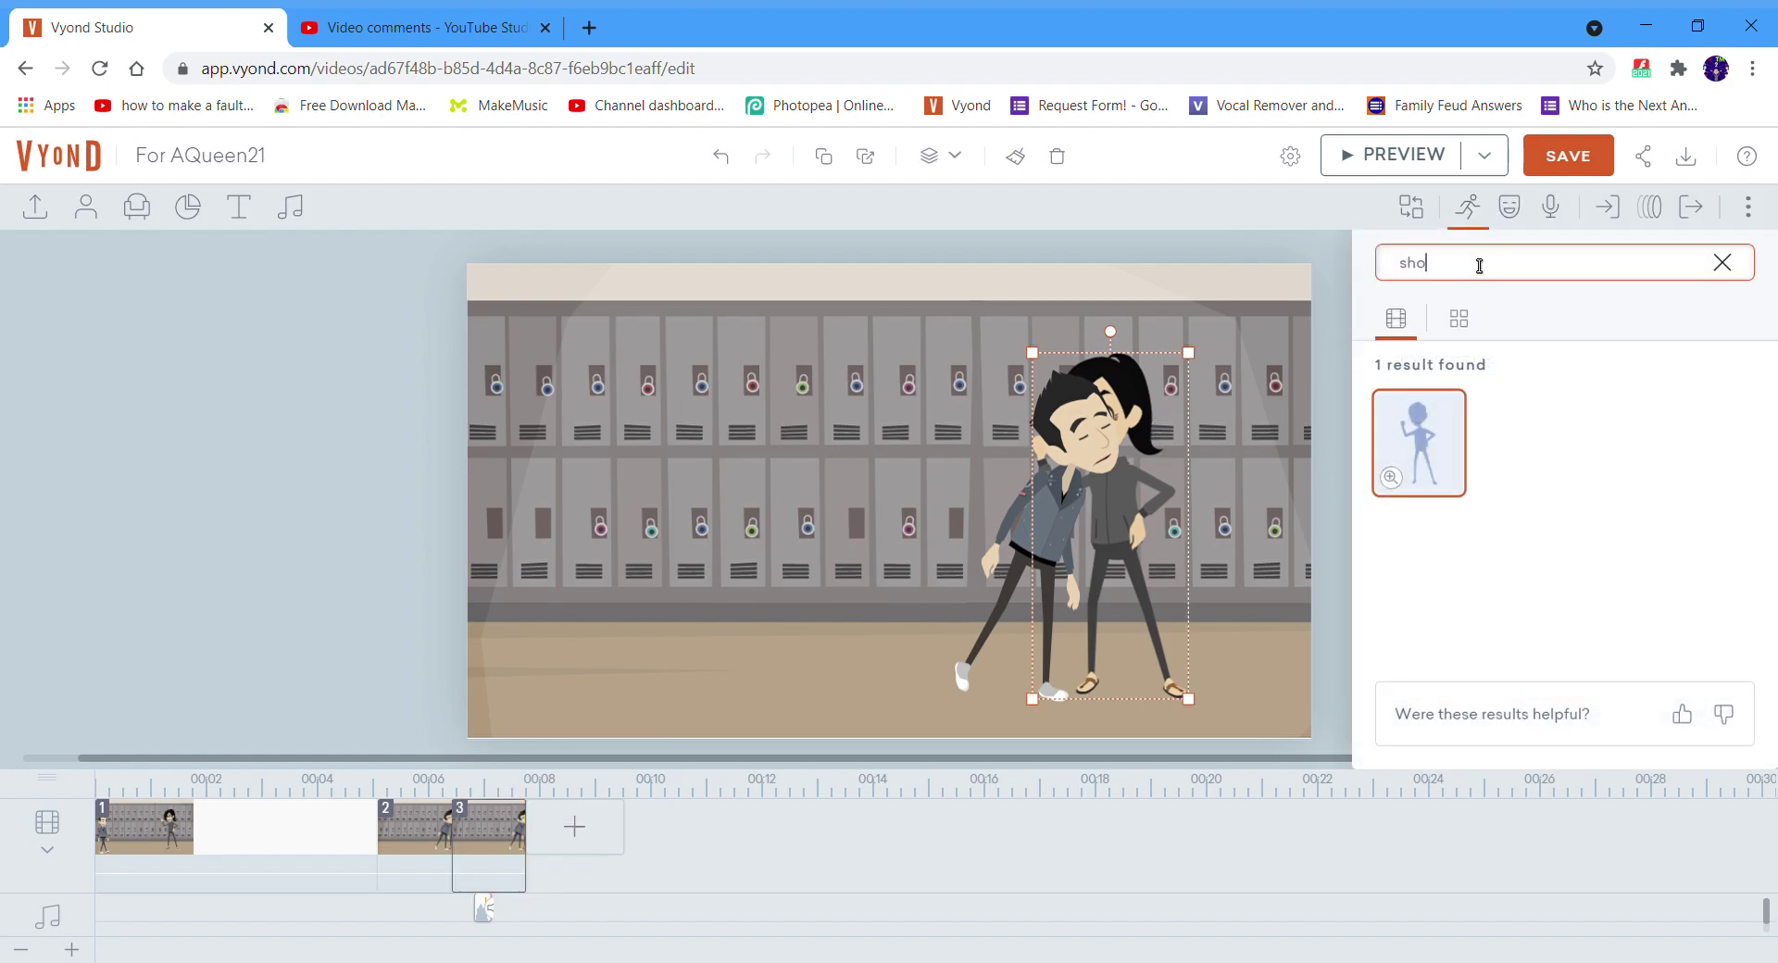
click(1455, 320)
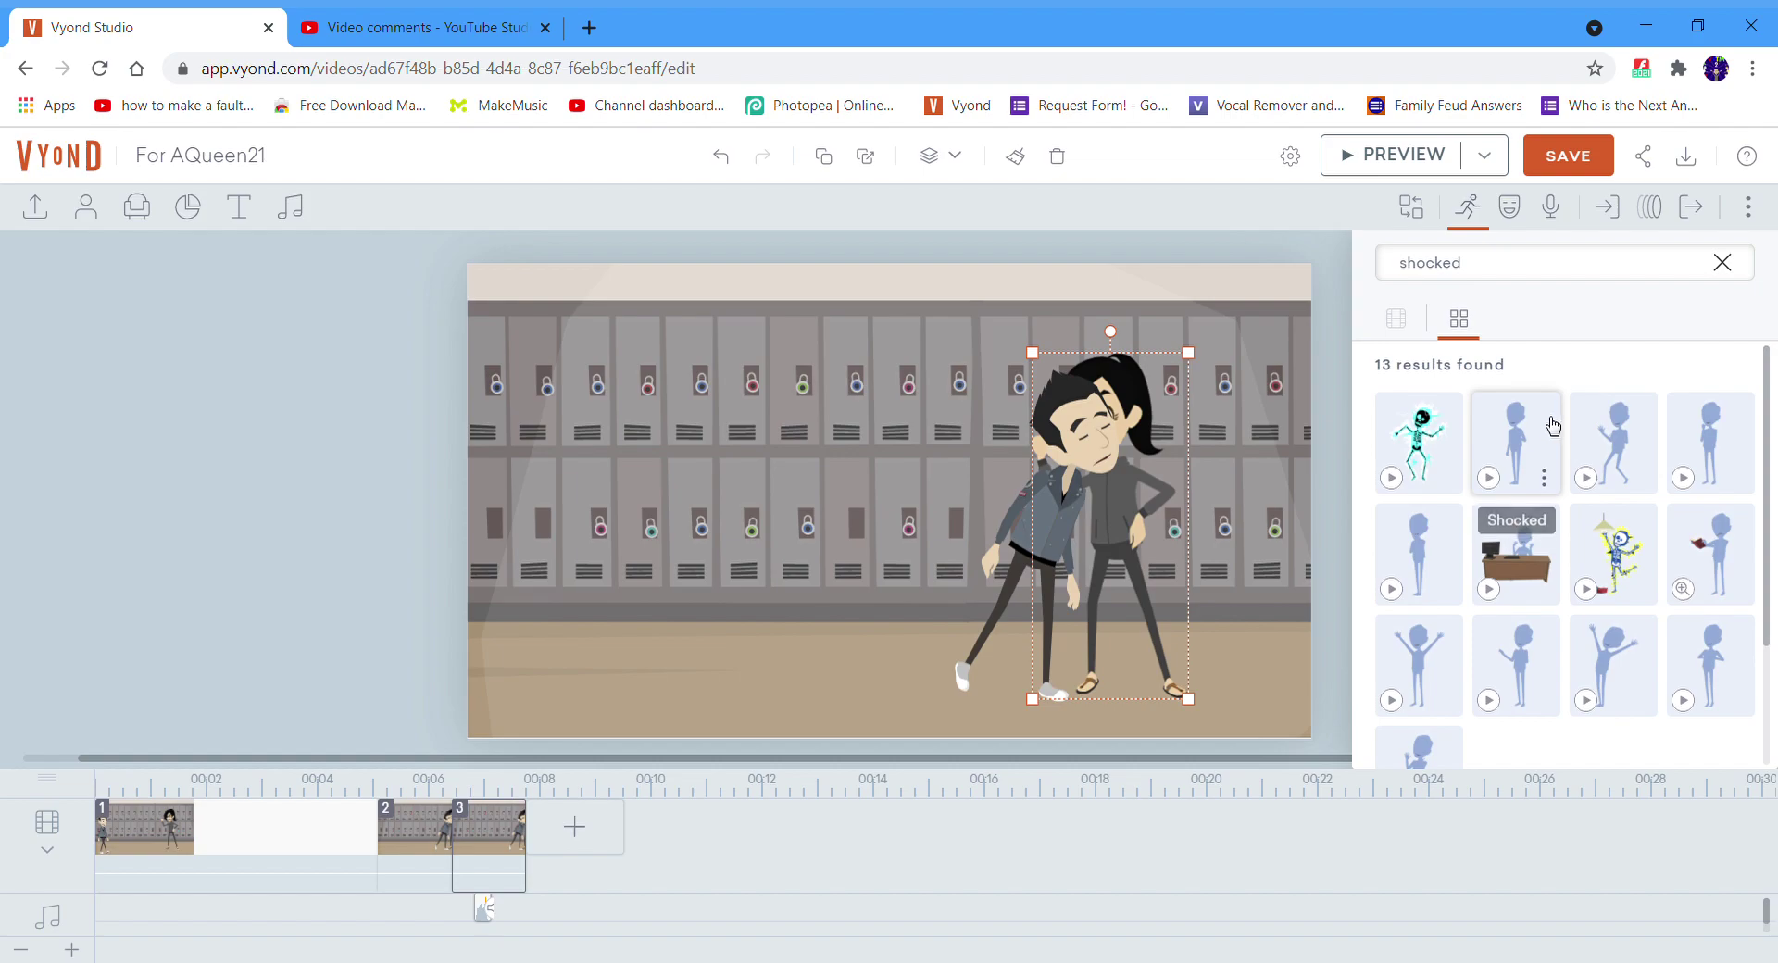
click(1516, 443)
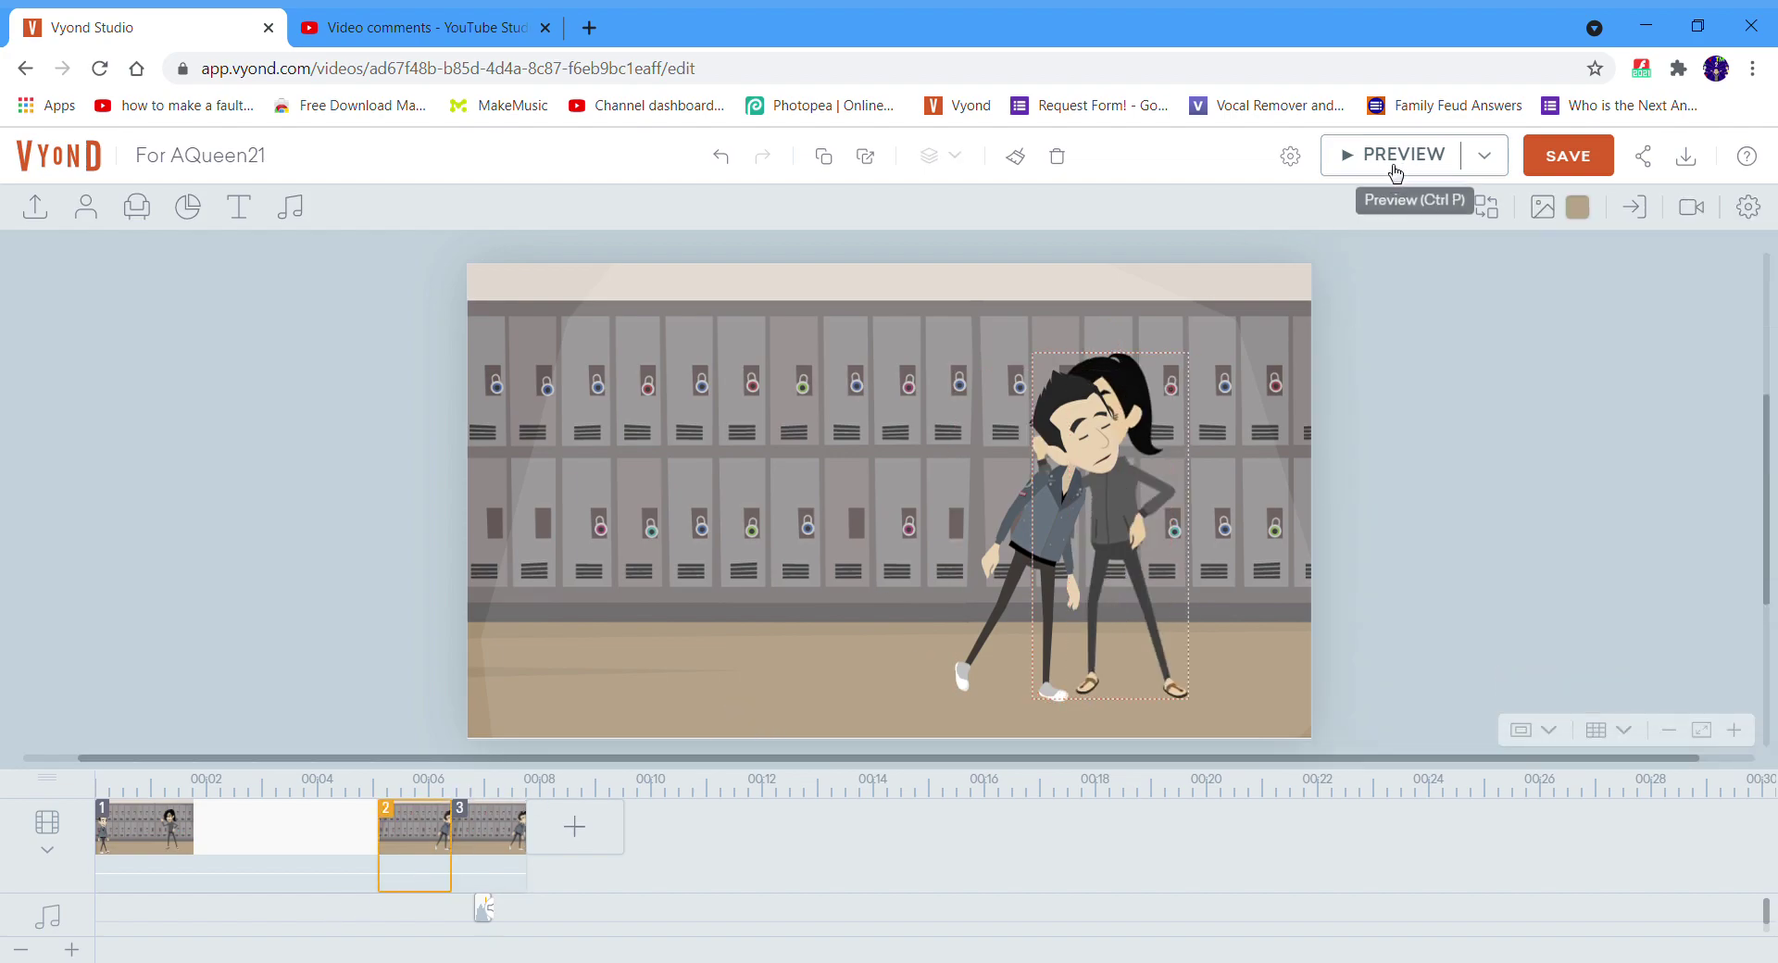
click(1389, 155)
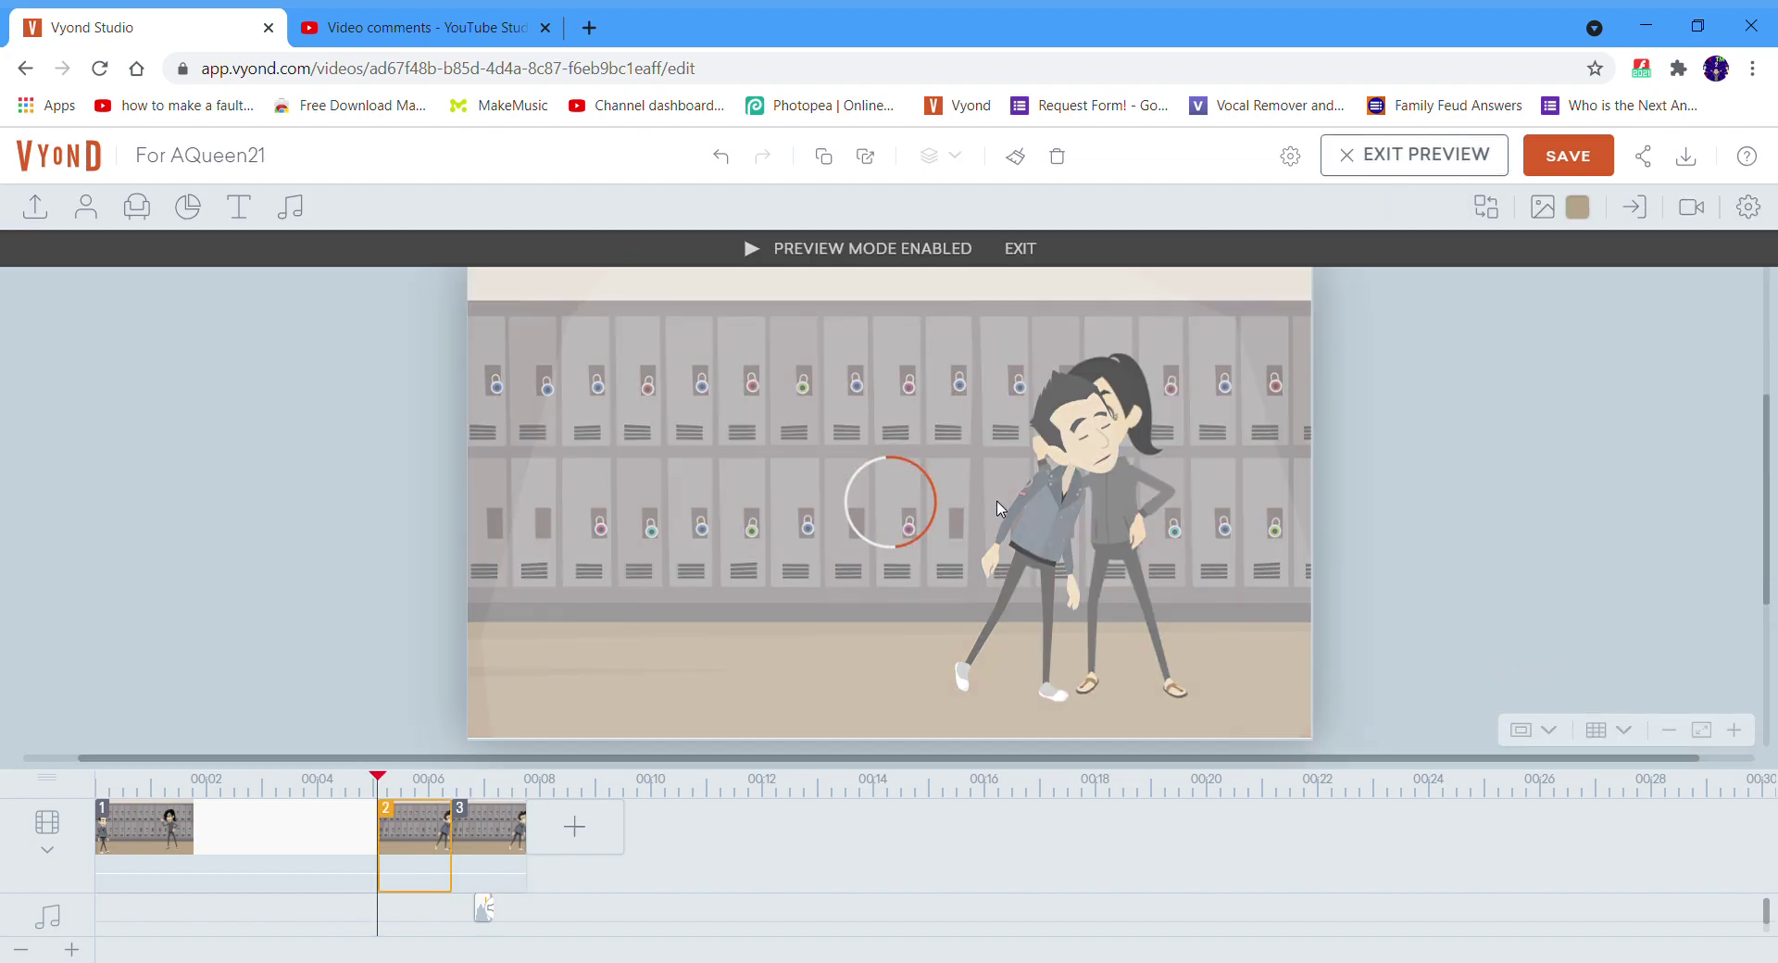
click(1394, 156)
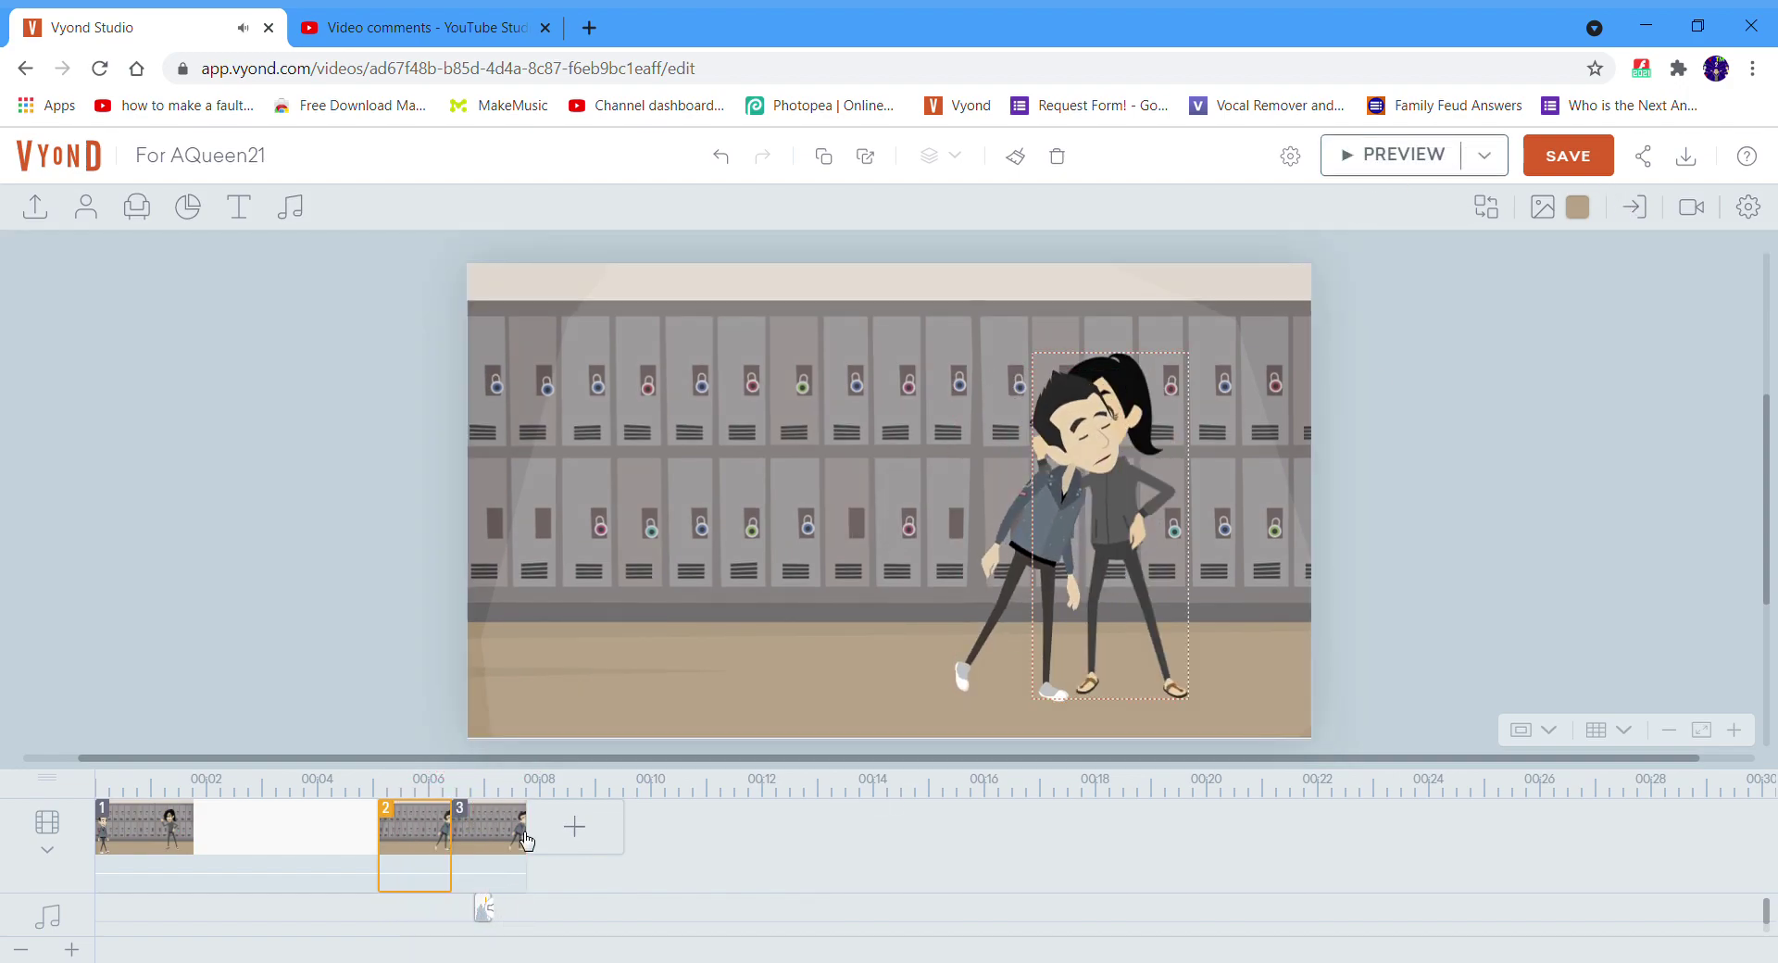
Step: Shorten scene 3, add scene 4 continuing it, and reset the boy's Sleep expression
drag(537, 862, 505, 863)
click(549, 827)
click(635, 727)
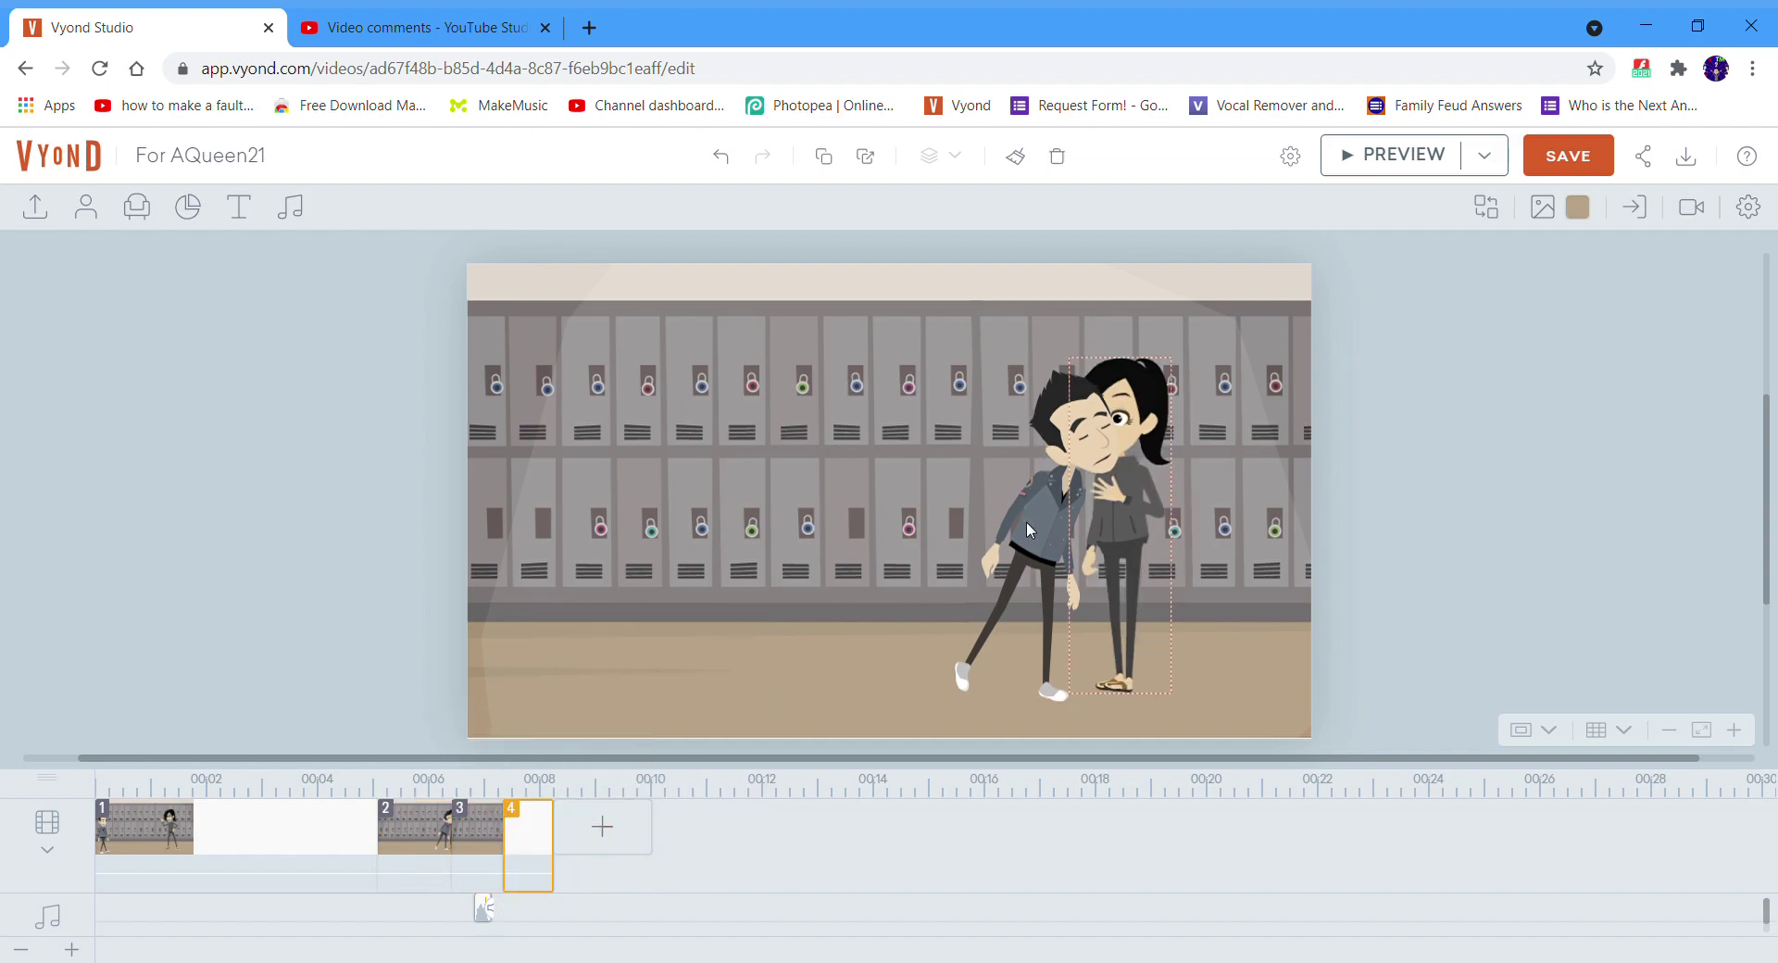
click(1030, 530)
click(1510, 209)
click(1699, 253)
Step: Search actions for 'knock out', then 'punch', and apply the kick action to the girl
click(1467, 206)
click(1503, 269)
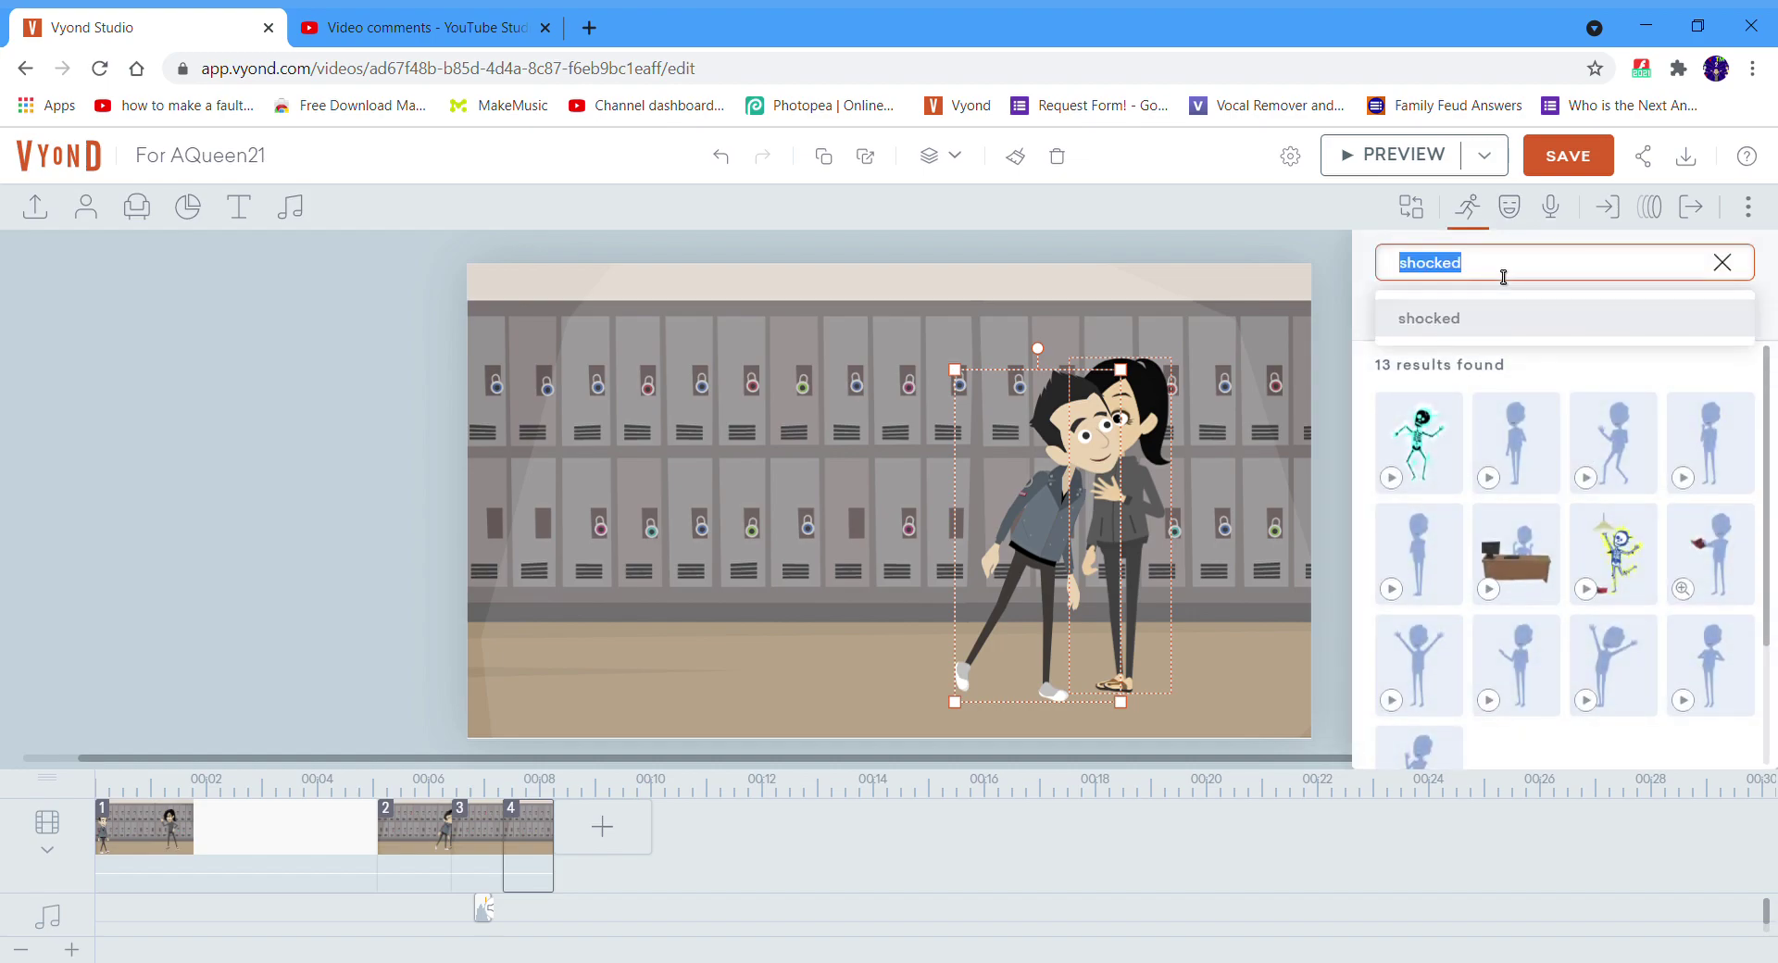
text(knock out)
key(Return)
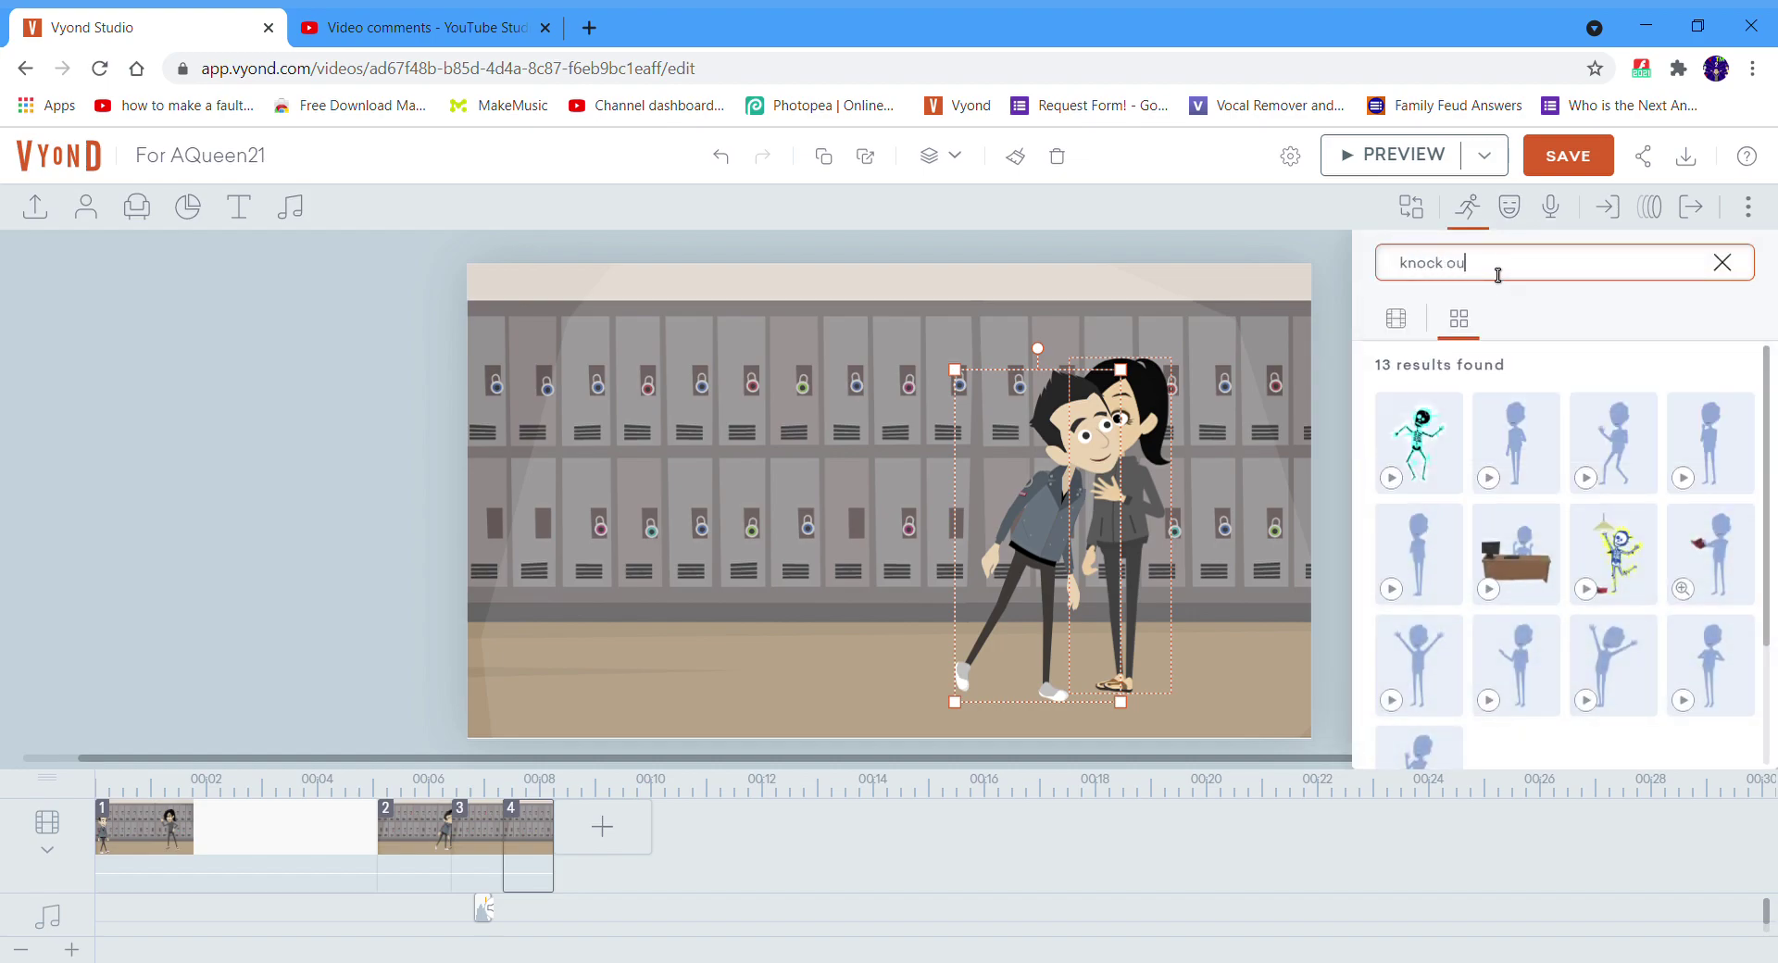
click(1154, 441)
click(1522, 270)
text(punch)
key(Return)
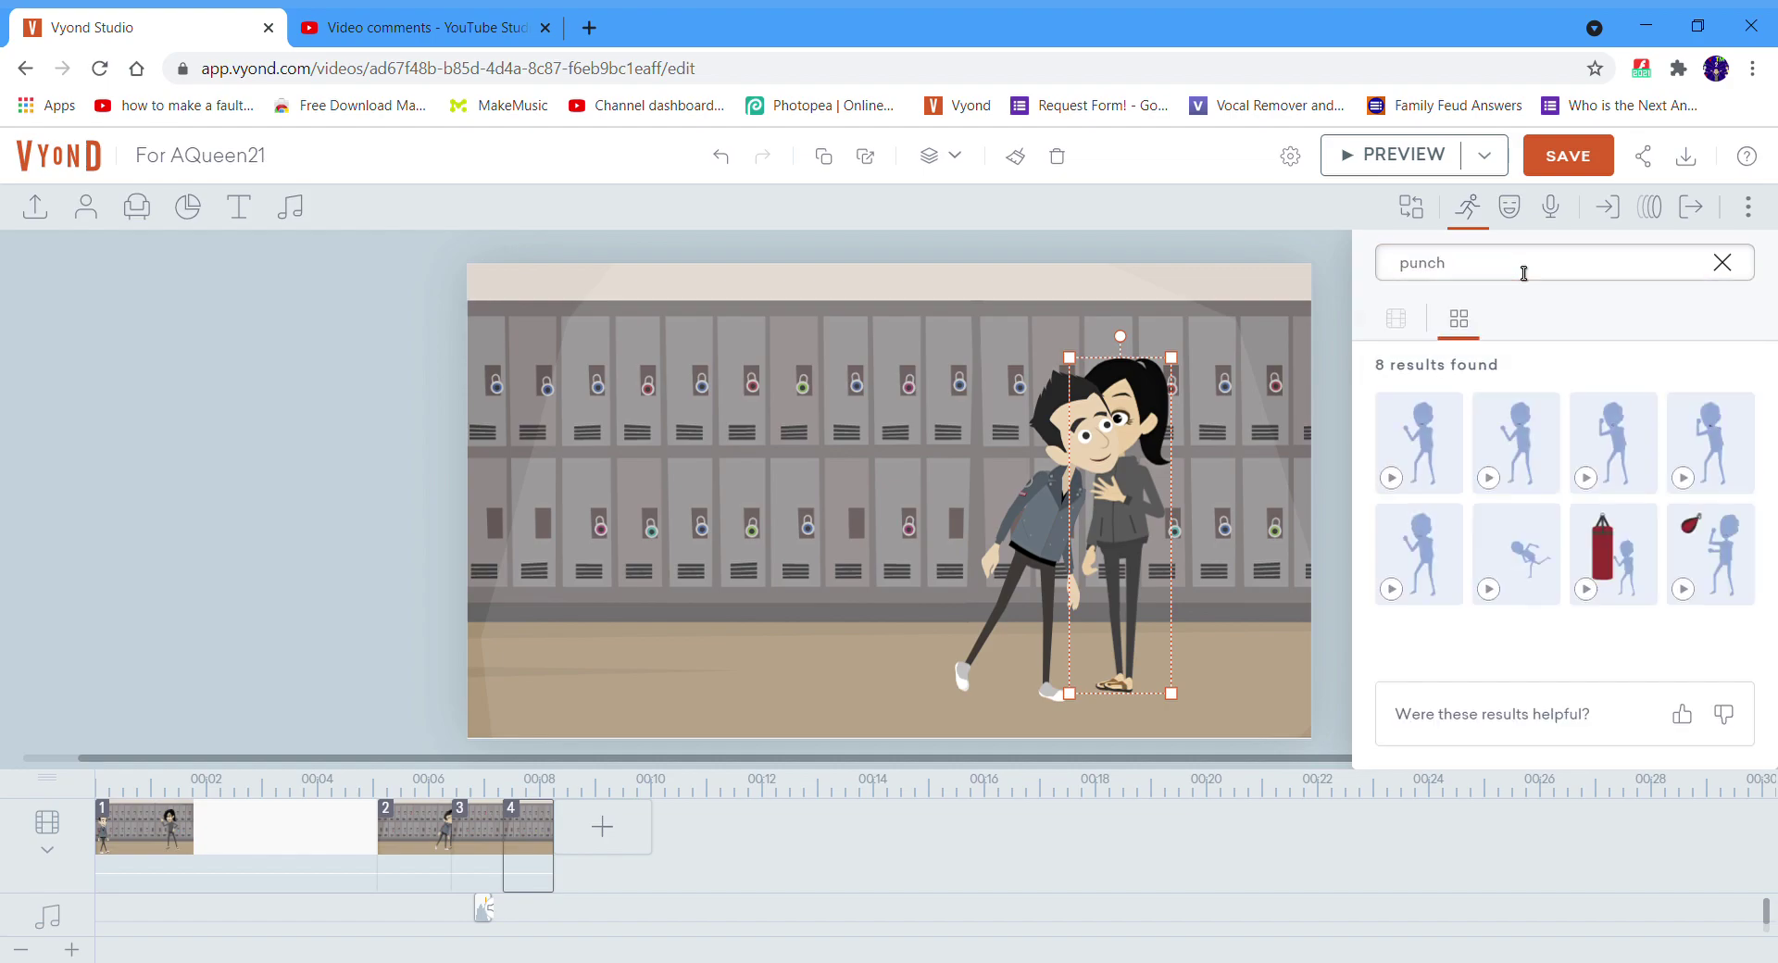
click(1422, 593)
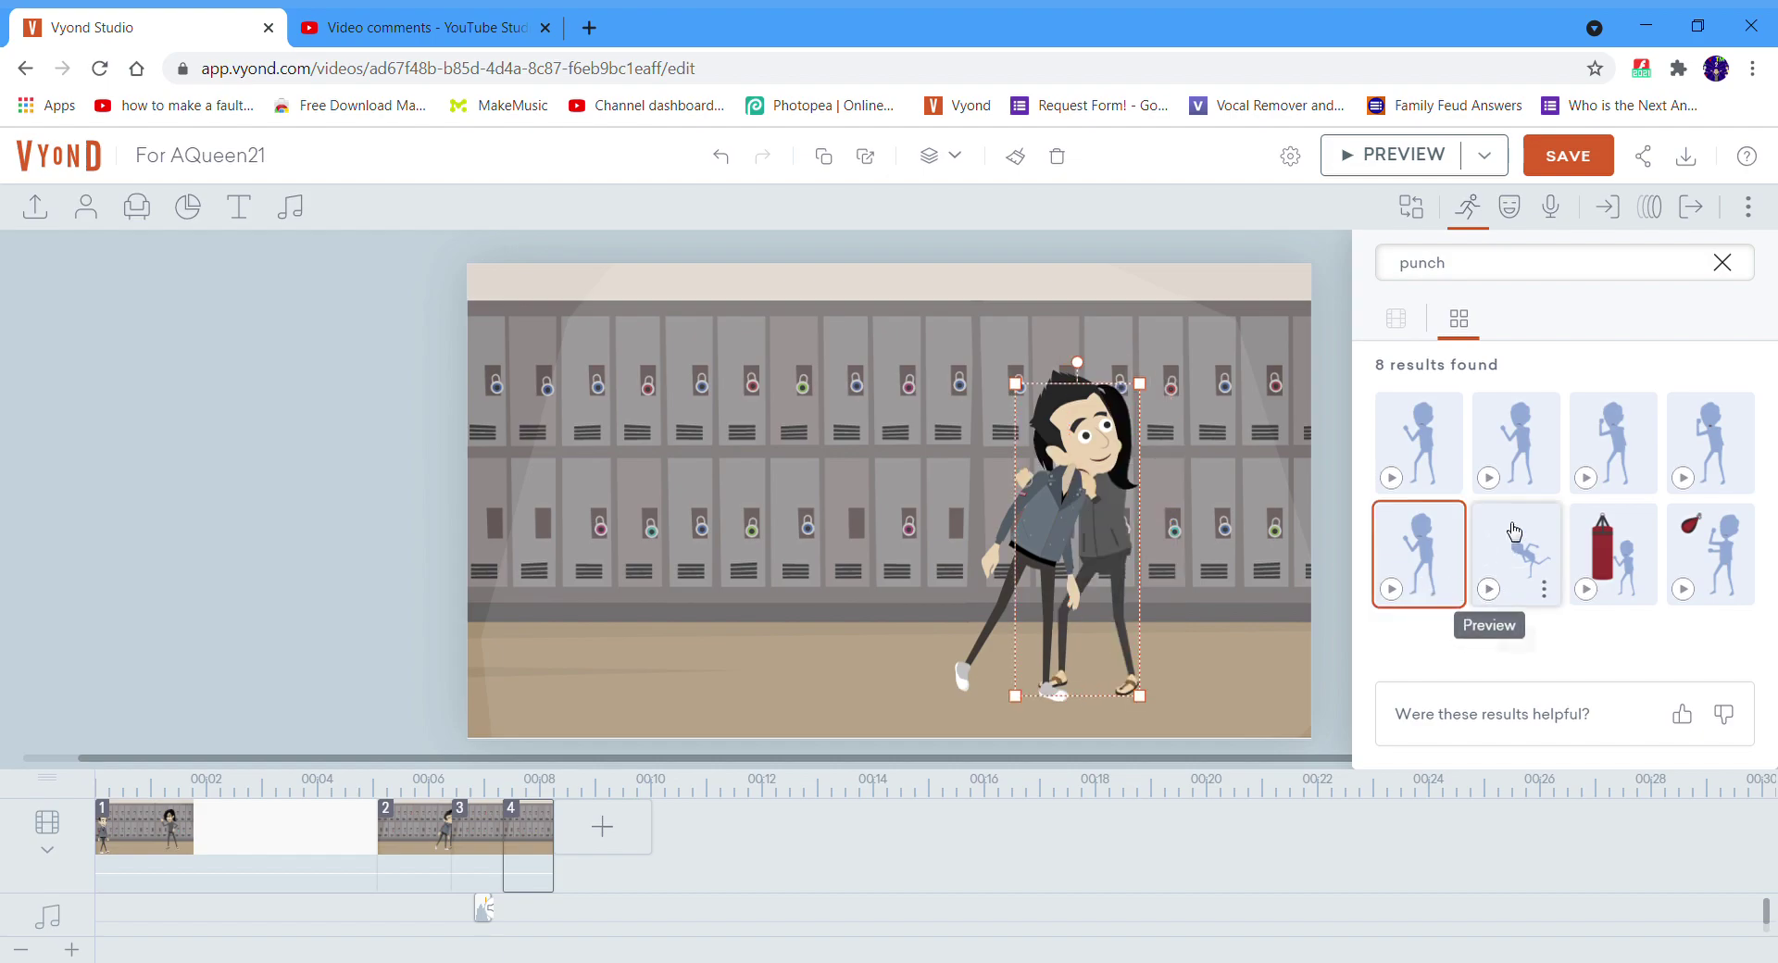
click(1495, 593)
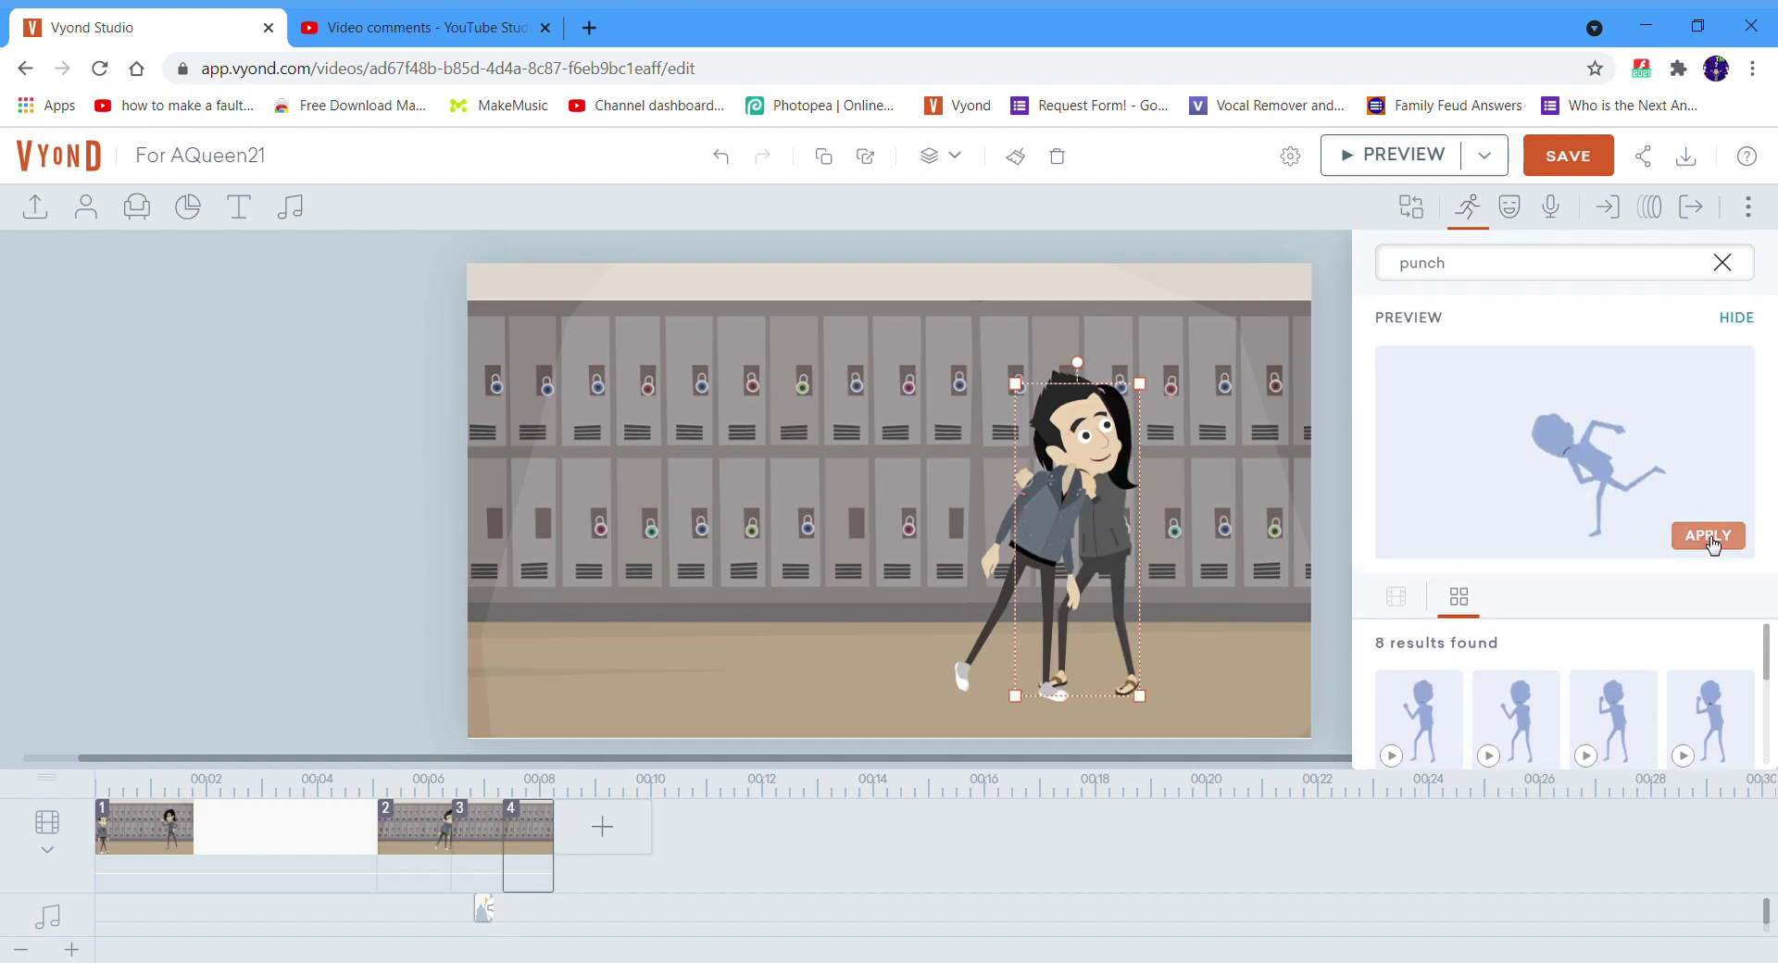
click(1712, 537)
Step: Apply the chosen action to the boy, set his expression to Shocked, and preview scene 4
click(1074, 447)
click(1697, 695)
click(1512, 212)
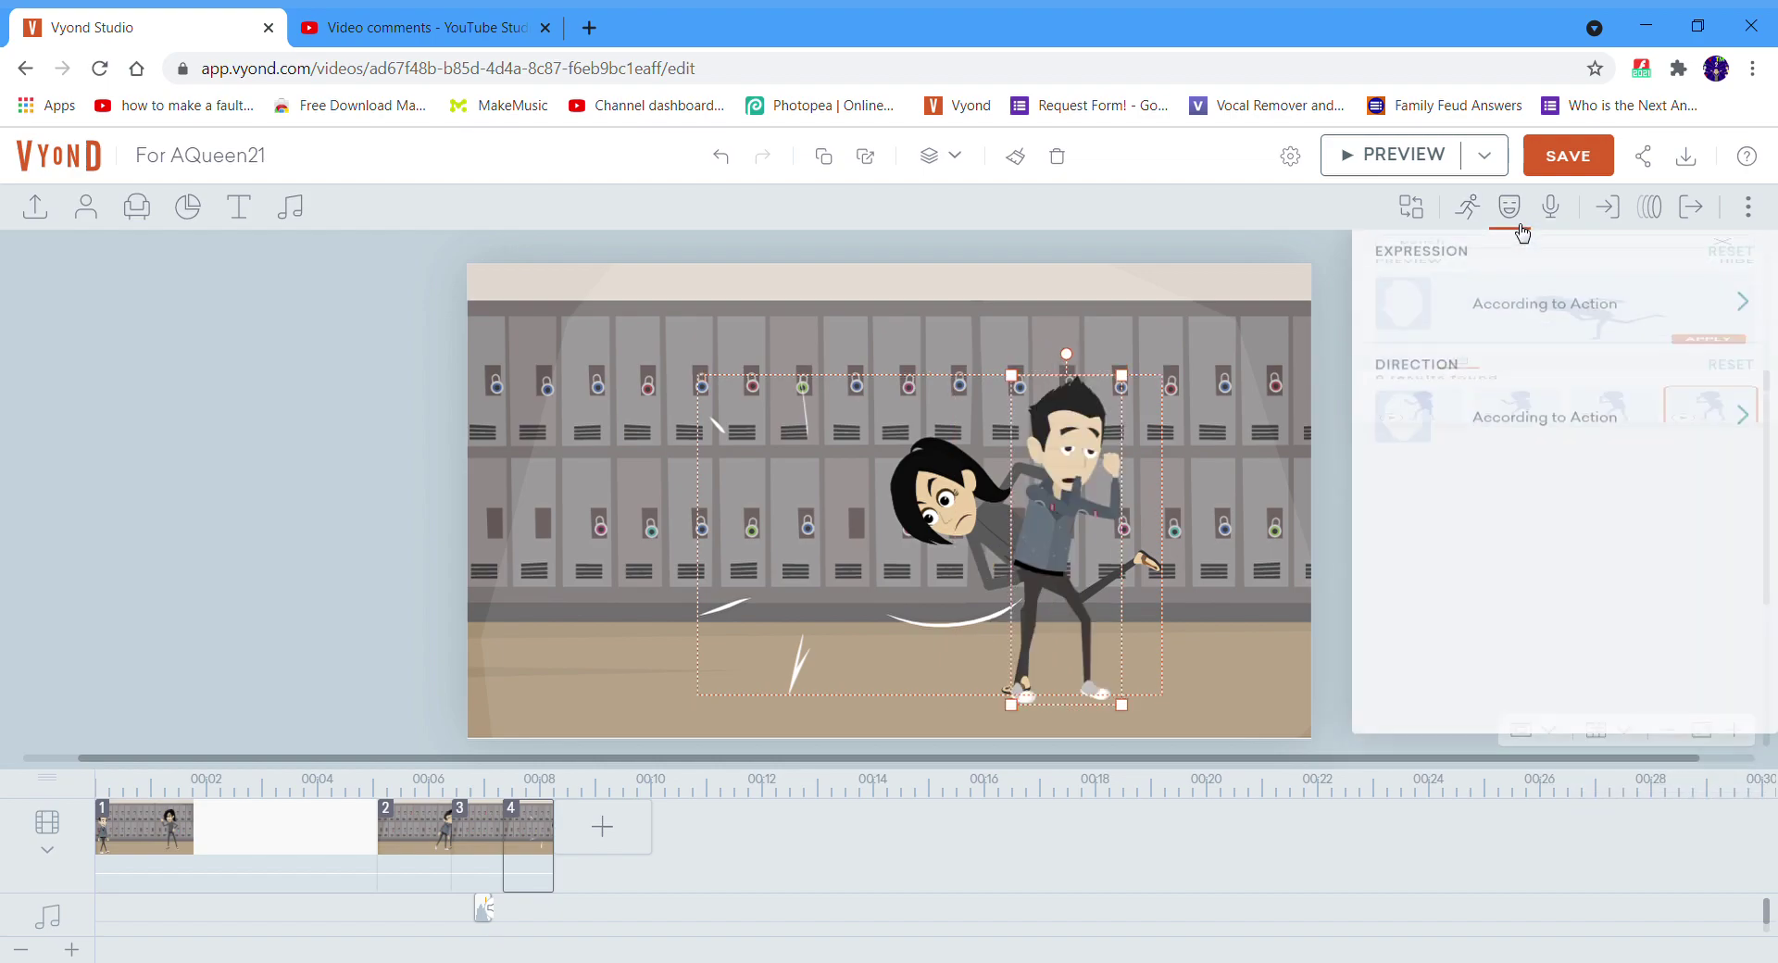
click(1564, 299)
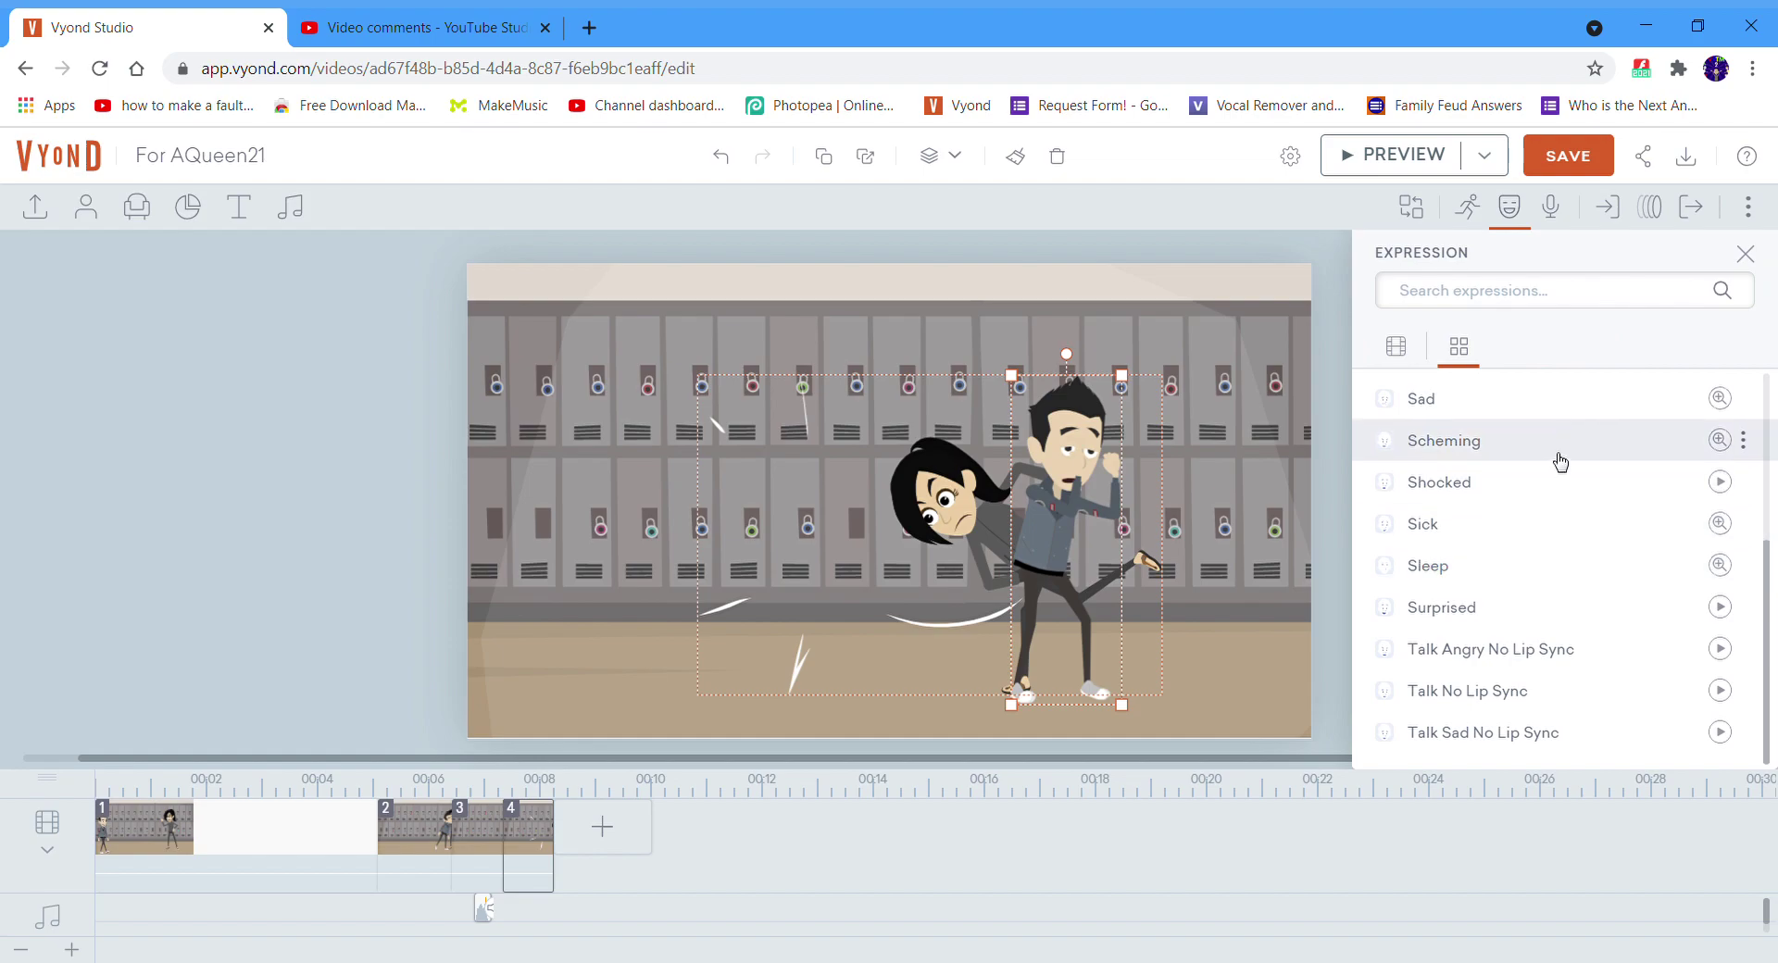
scroll(1548, 504, up, 3)
scroll(1461, 741, down, 3)
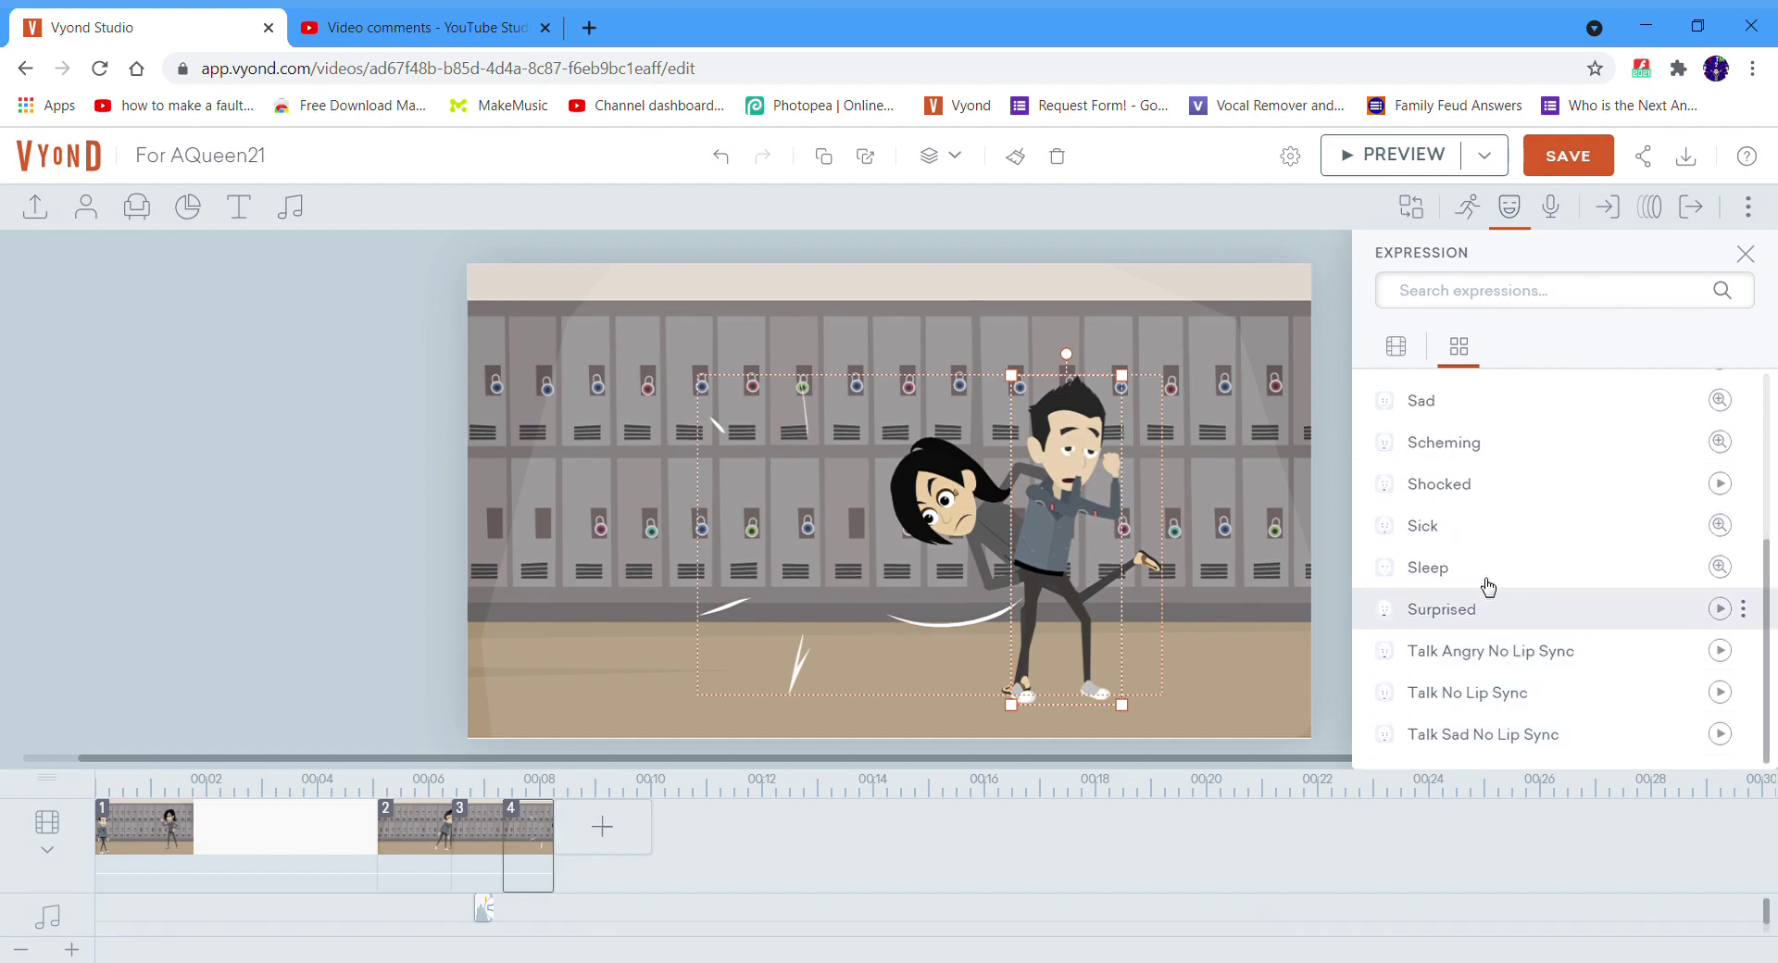
click(1538, 483)
click(1401, 155)
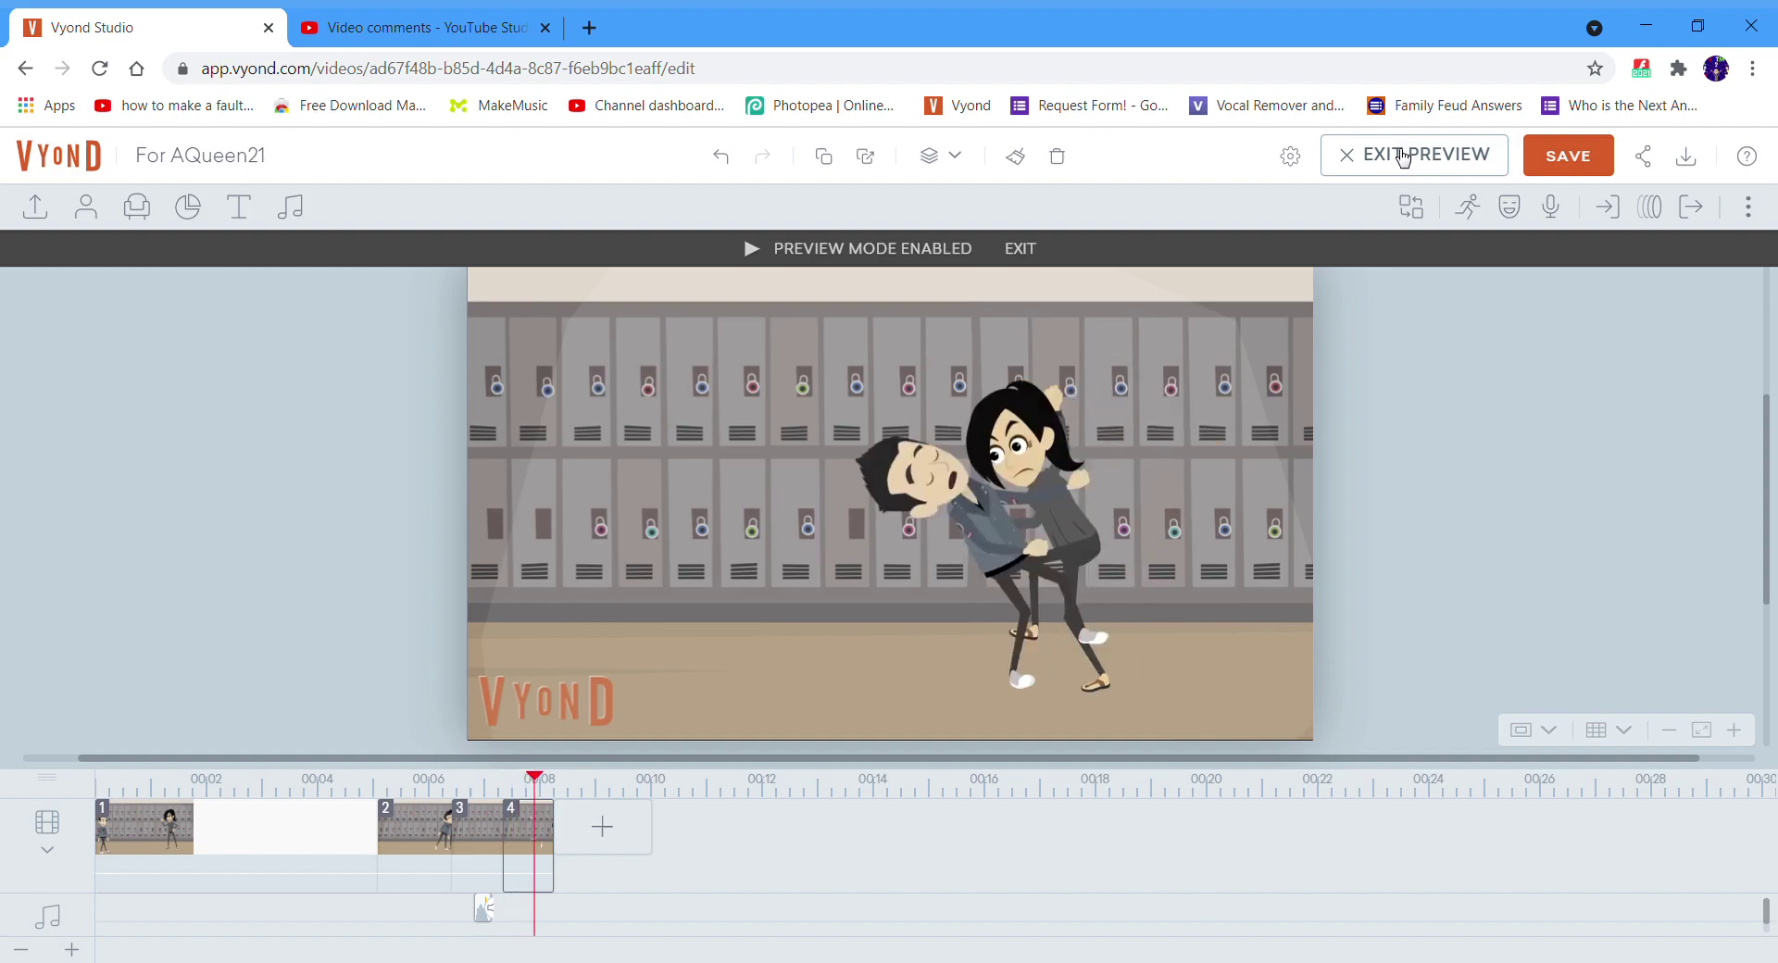
click(1359, 197)
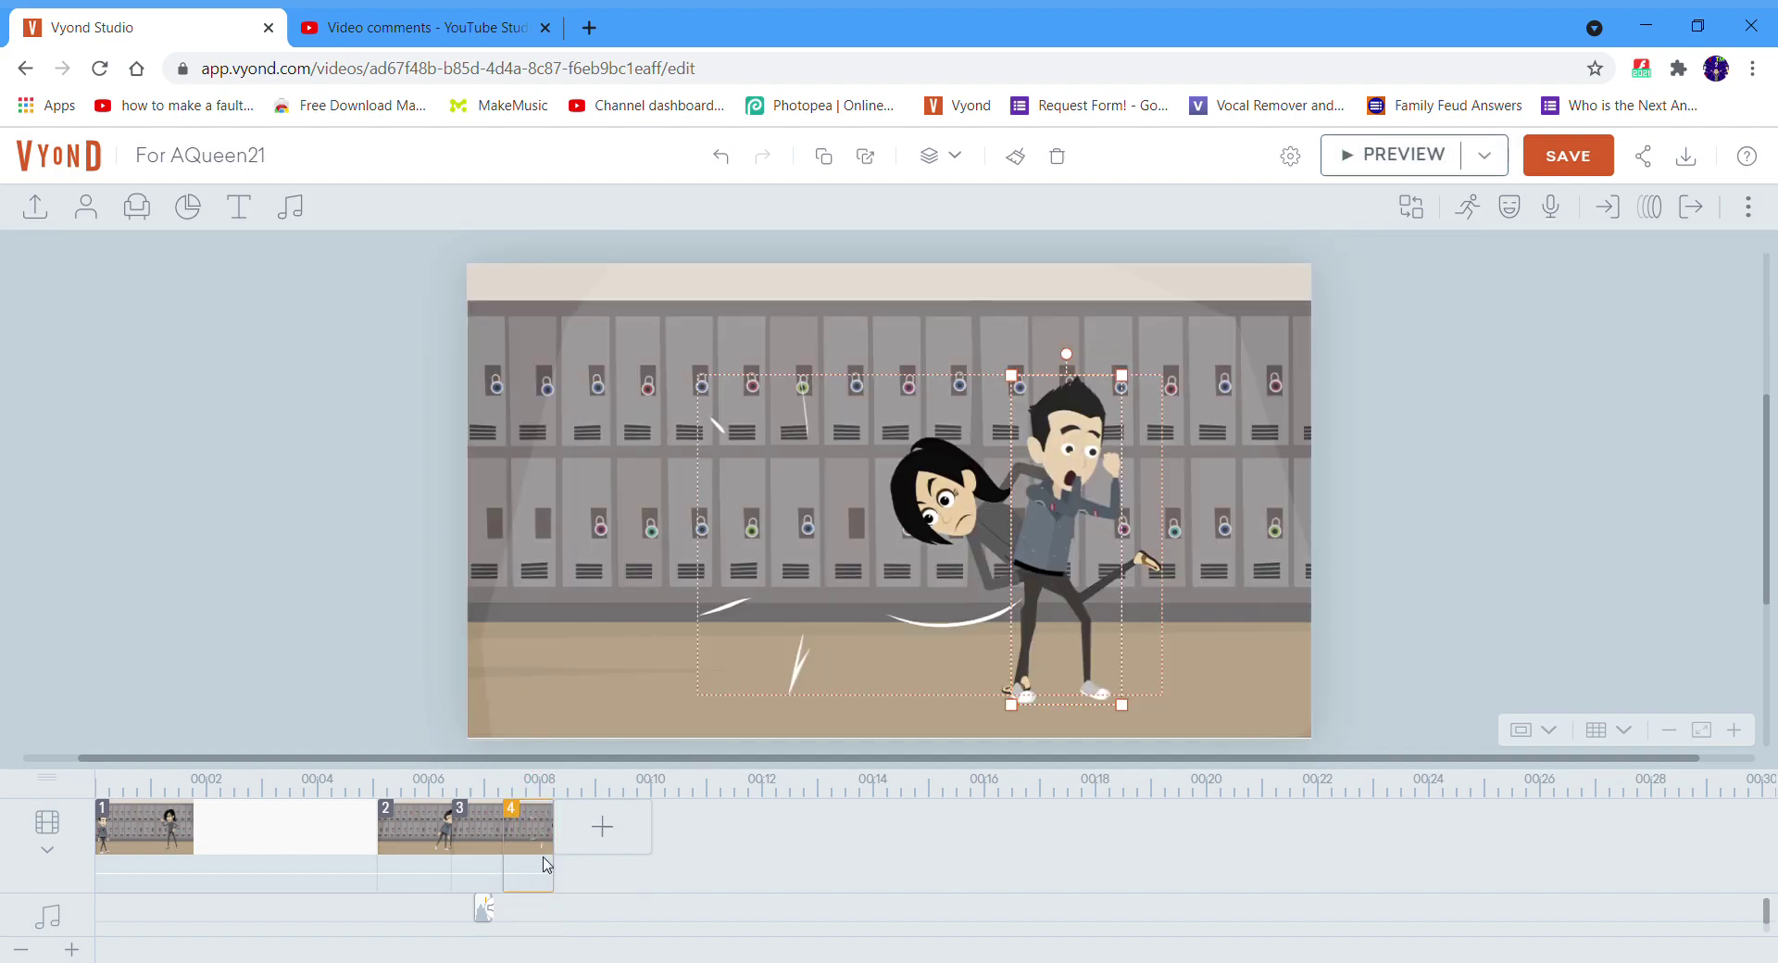
Step: Lengthen scene 4, add the FX - Punch sound there, nudge it earlier, and preview
drag(553, 864, 586, 861)
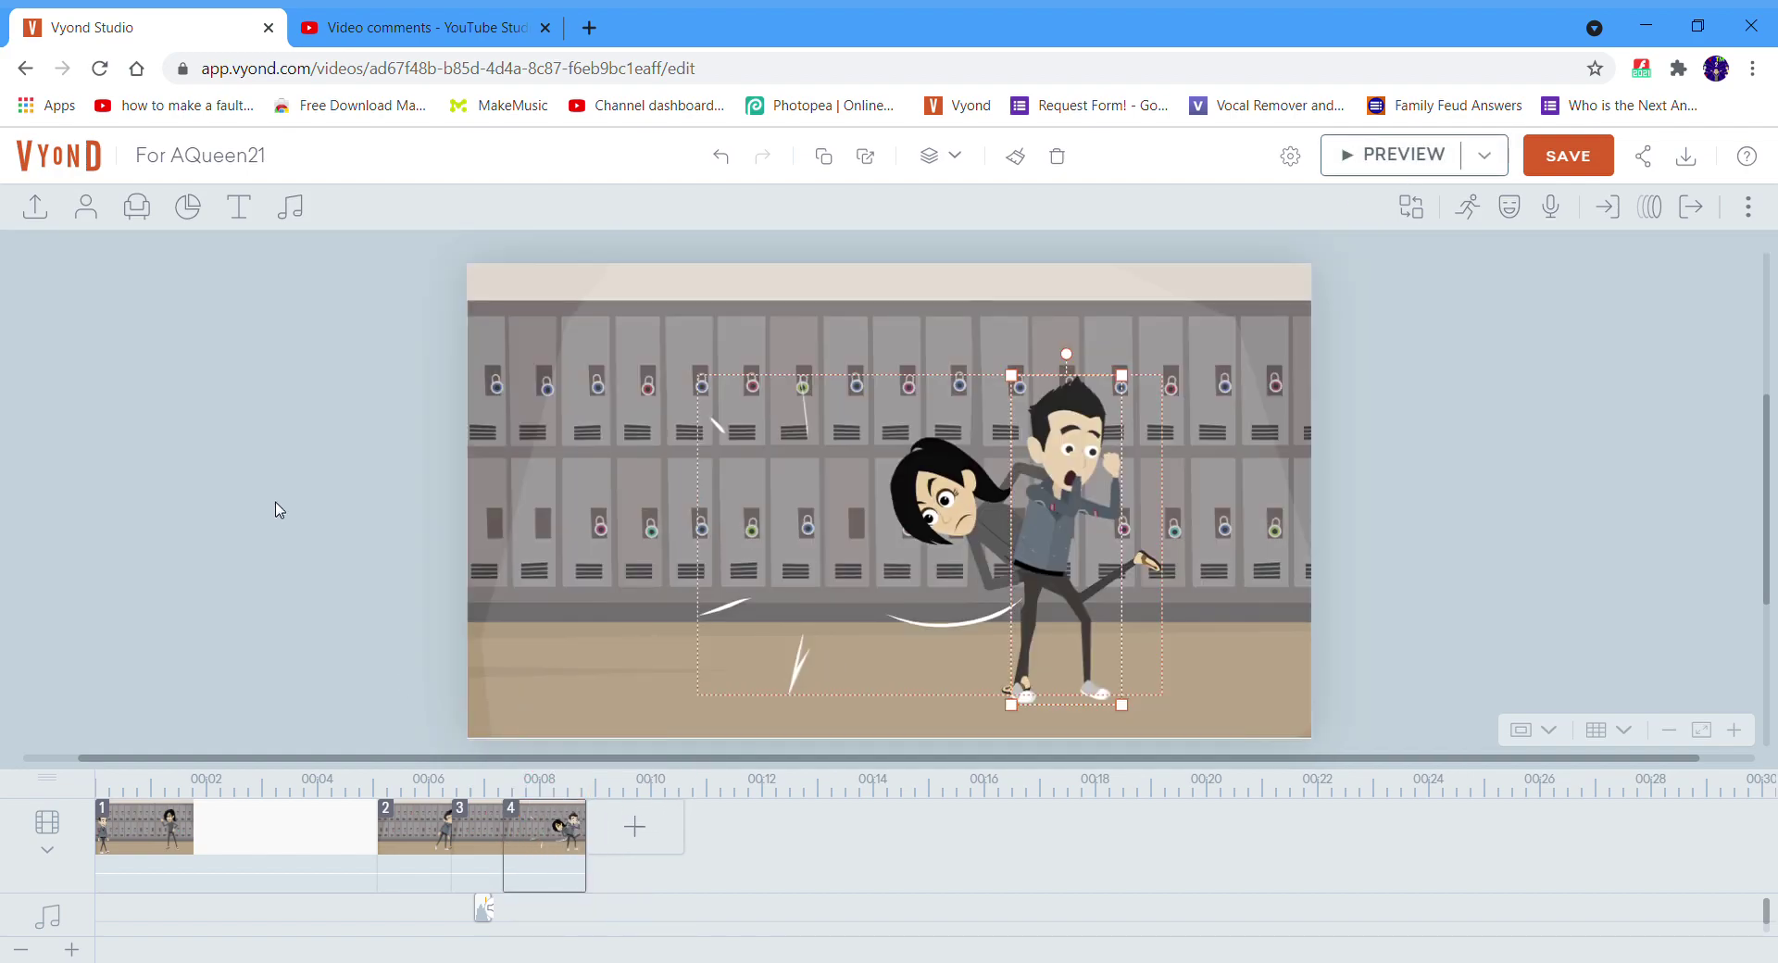
click(290, 206)
click(222, 276)
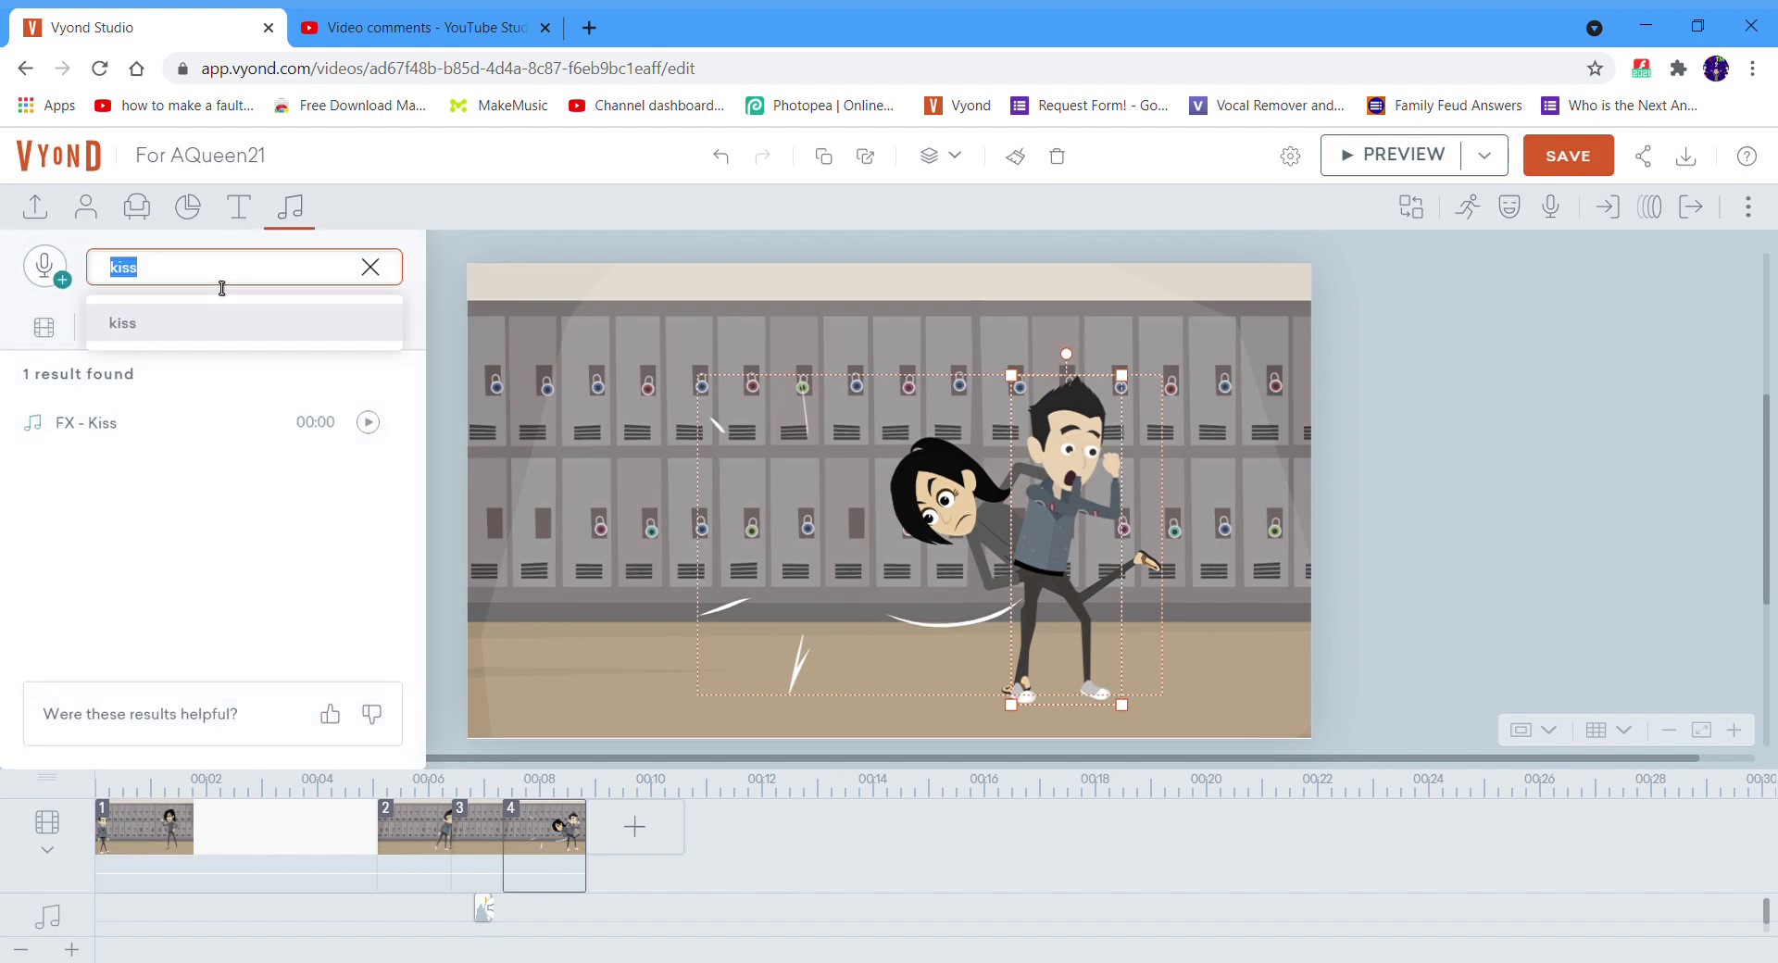
text(punch)
key(Return)
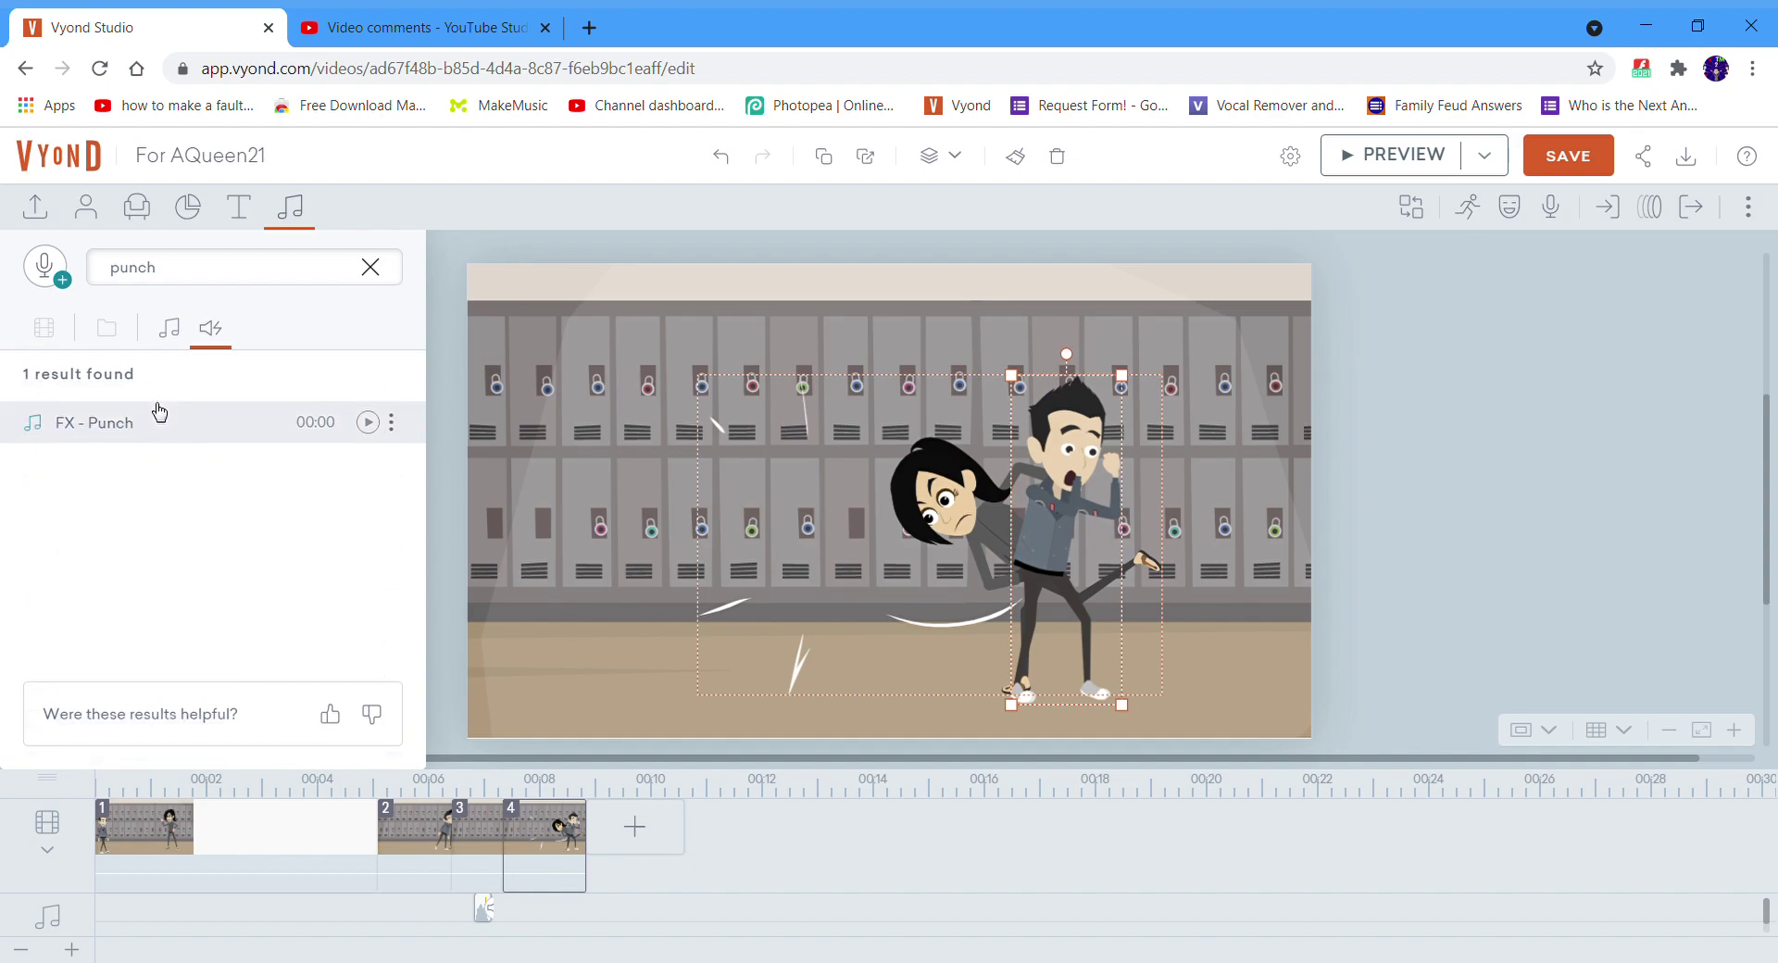
drag(194, 443, 561, 915)
click(1345, 173)
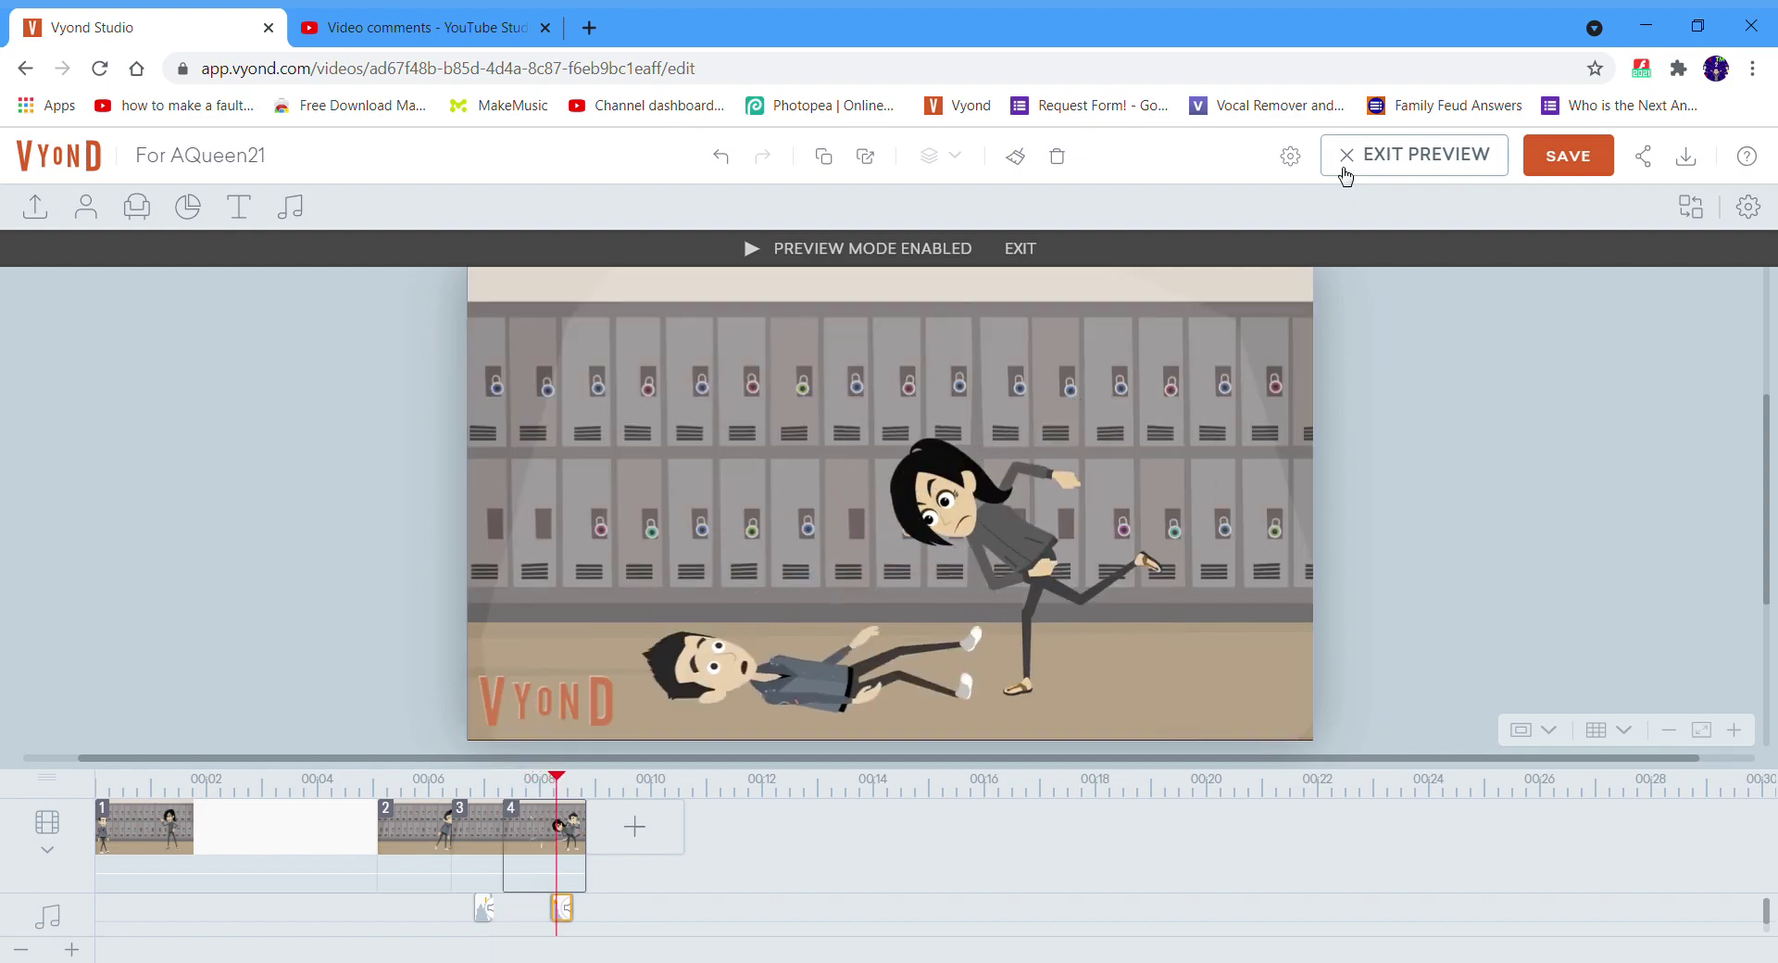
drag(561, 912, 538, 912)
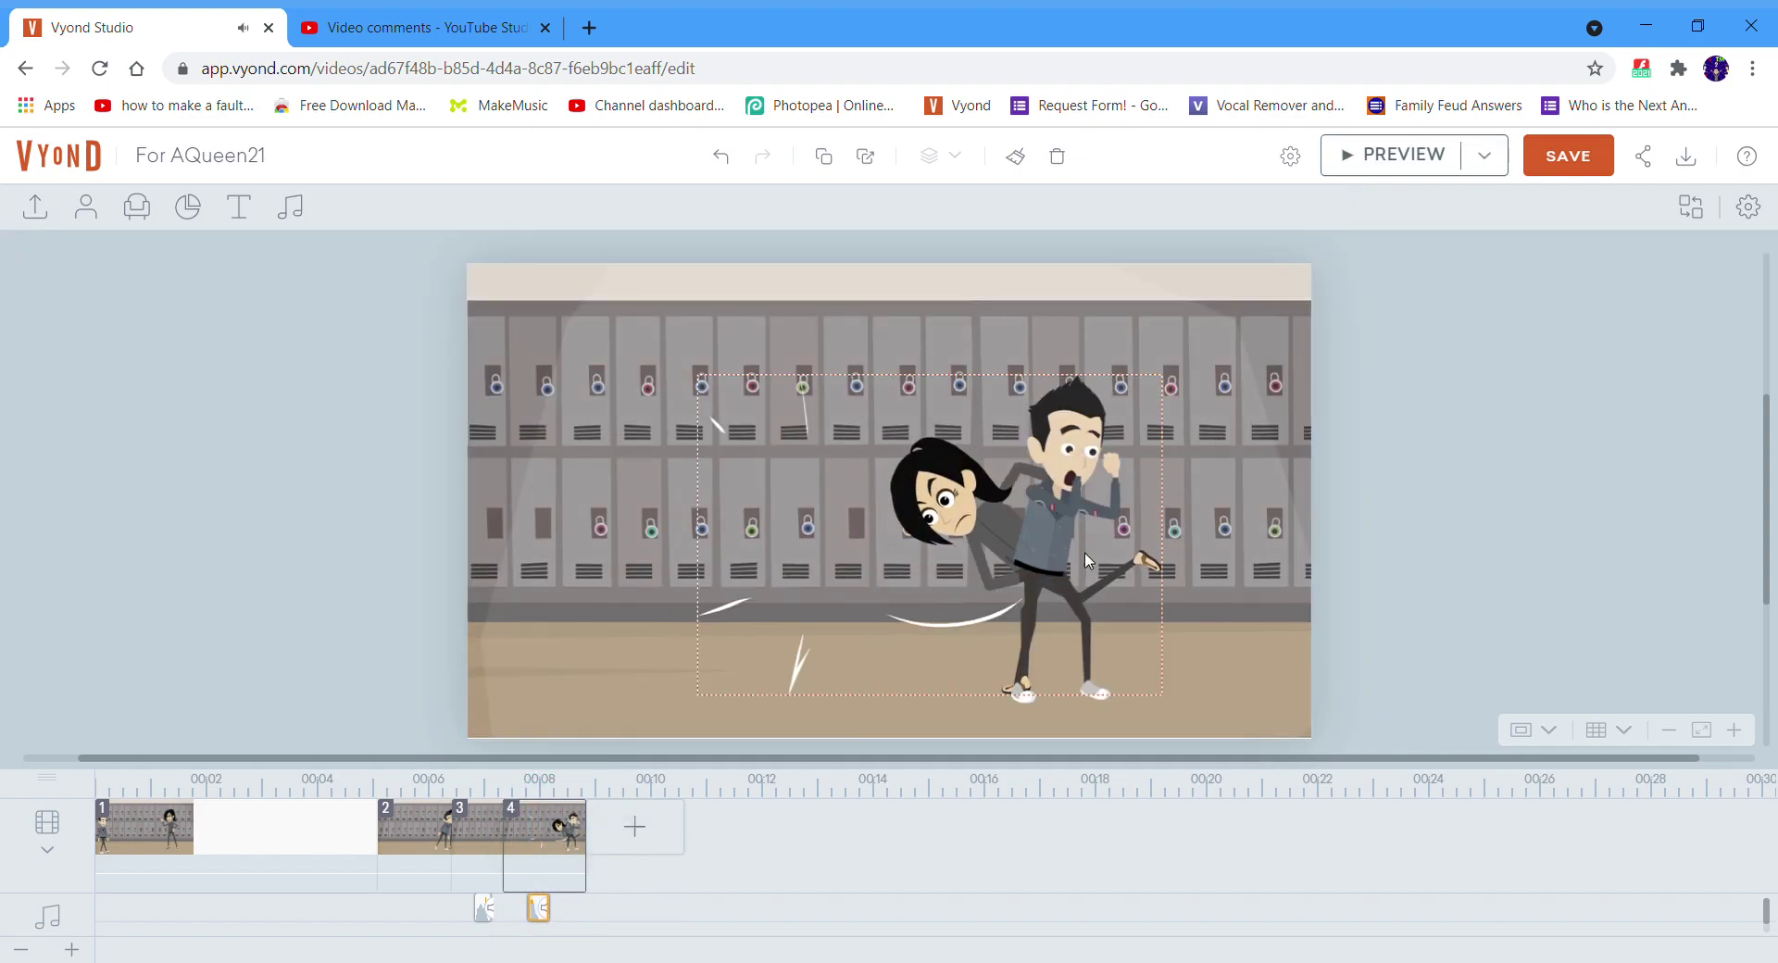
click(1339, 155)
Step: Add FX - Body Fall after the punch, preview it, and extend scene 4 to 9.208s
click(306, 208)
click(227, 272)
text(body fall)
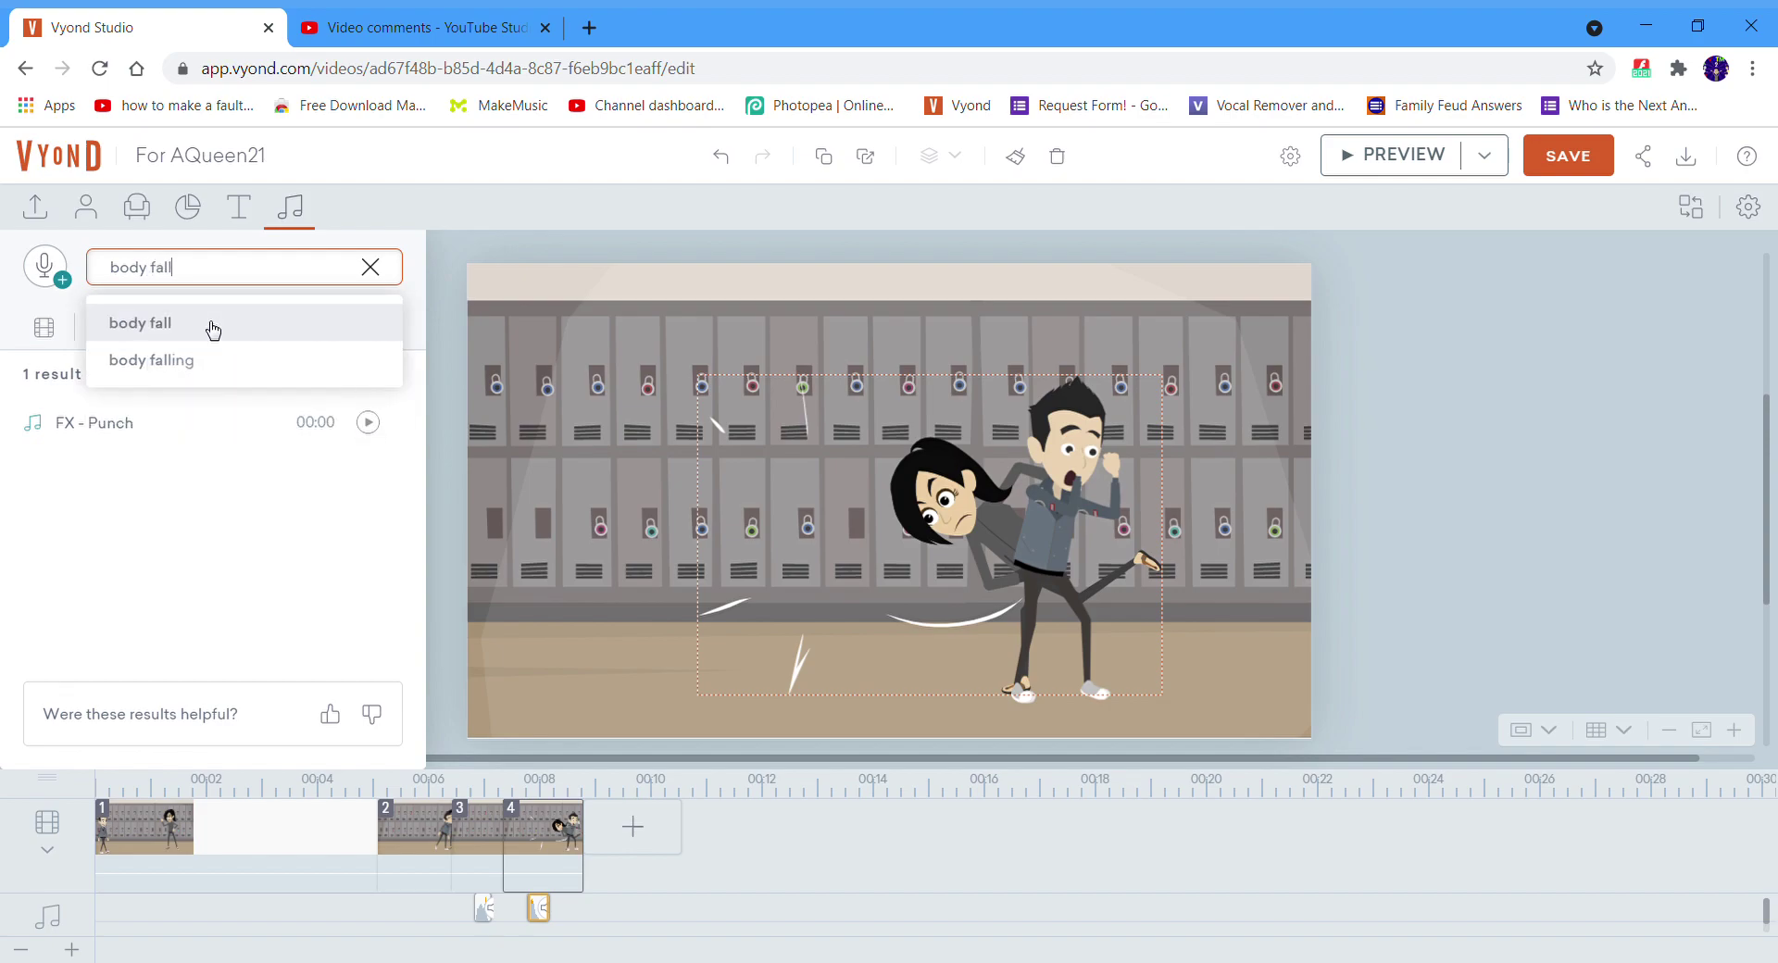
key(Return)
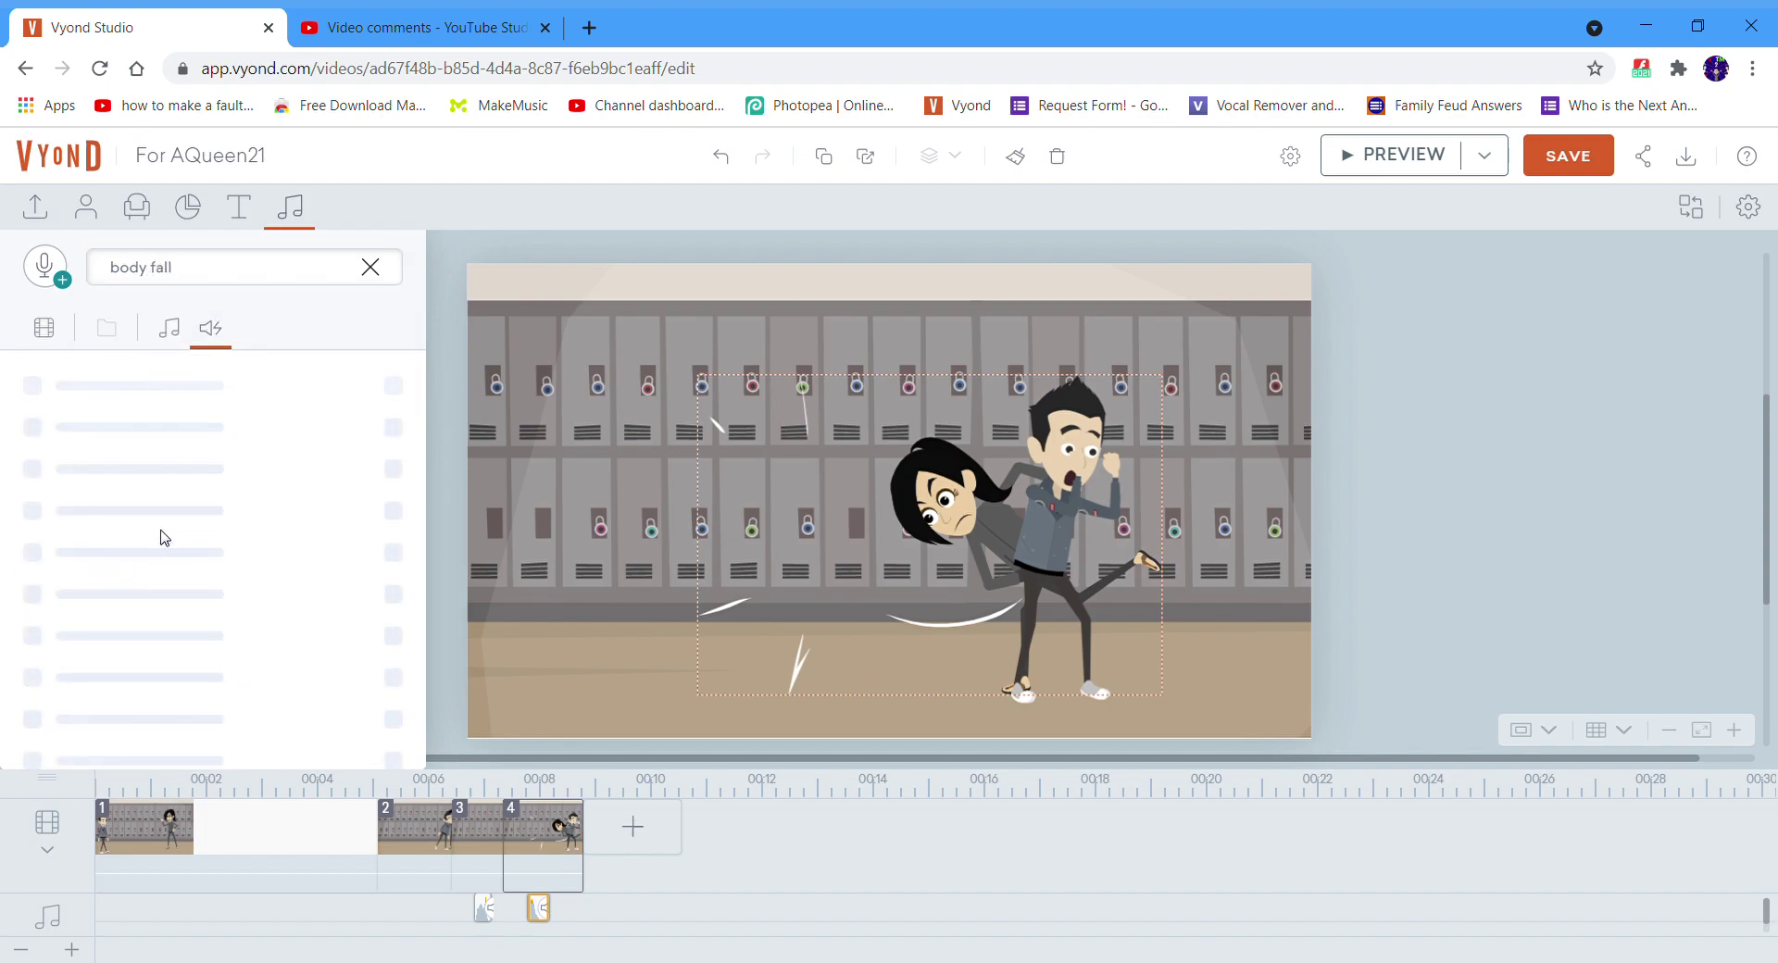
drag(183, 423, 596, 917)
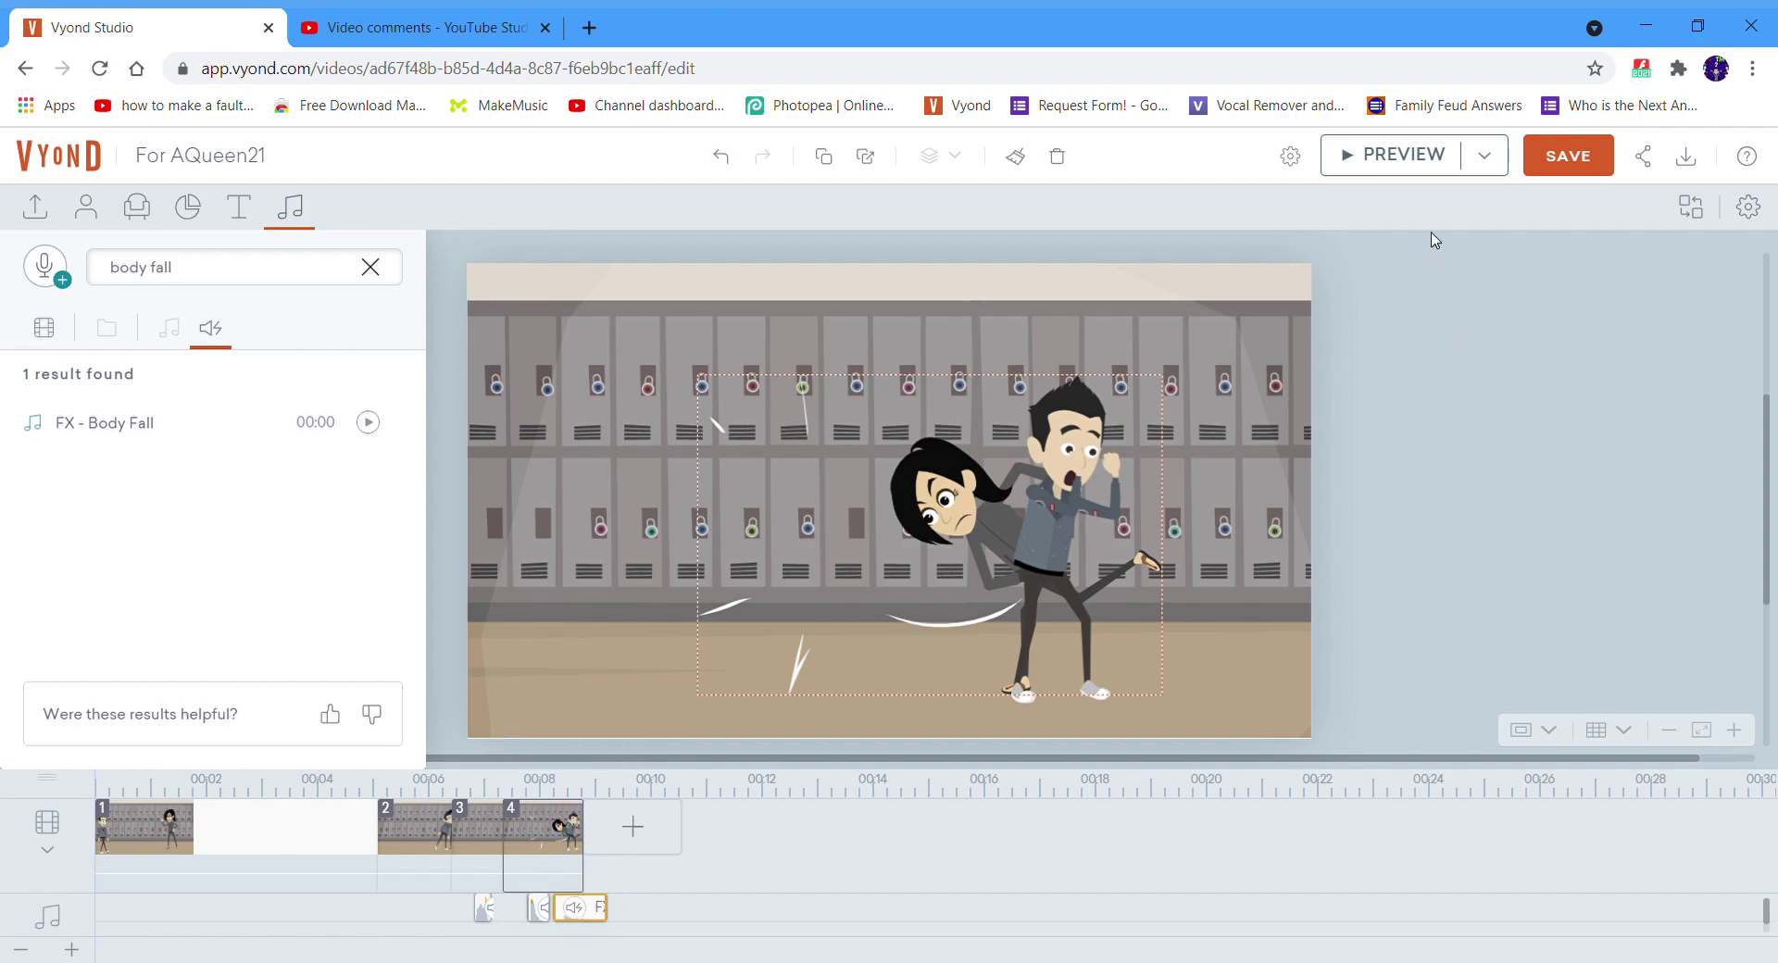
click(1396, 171)
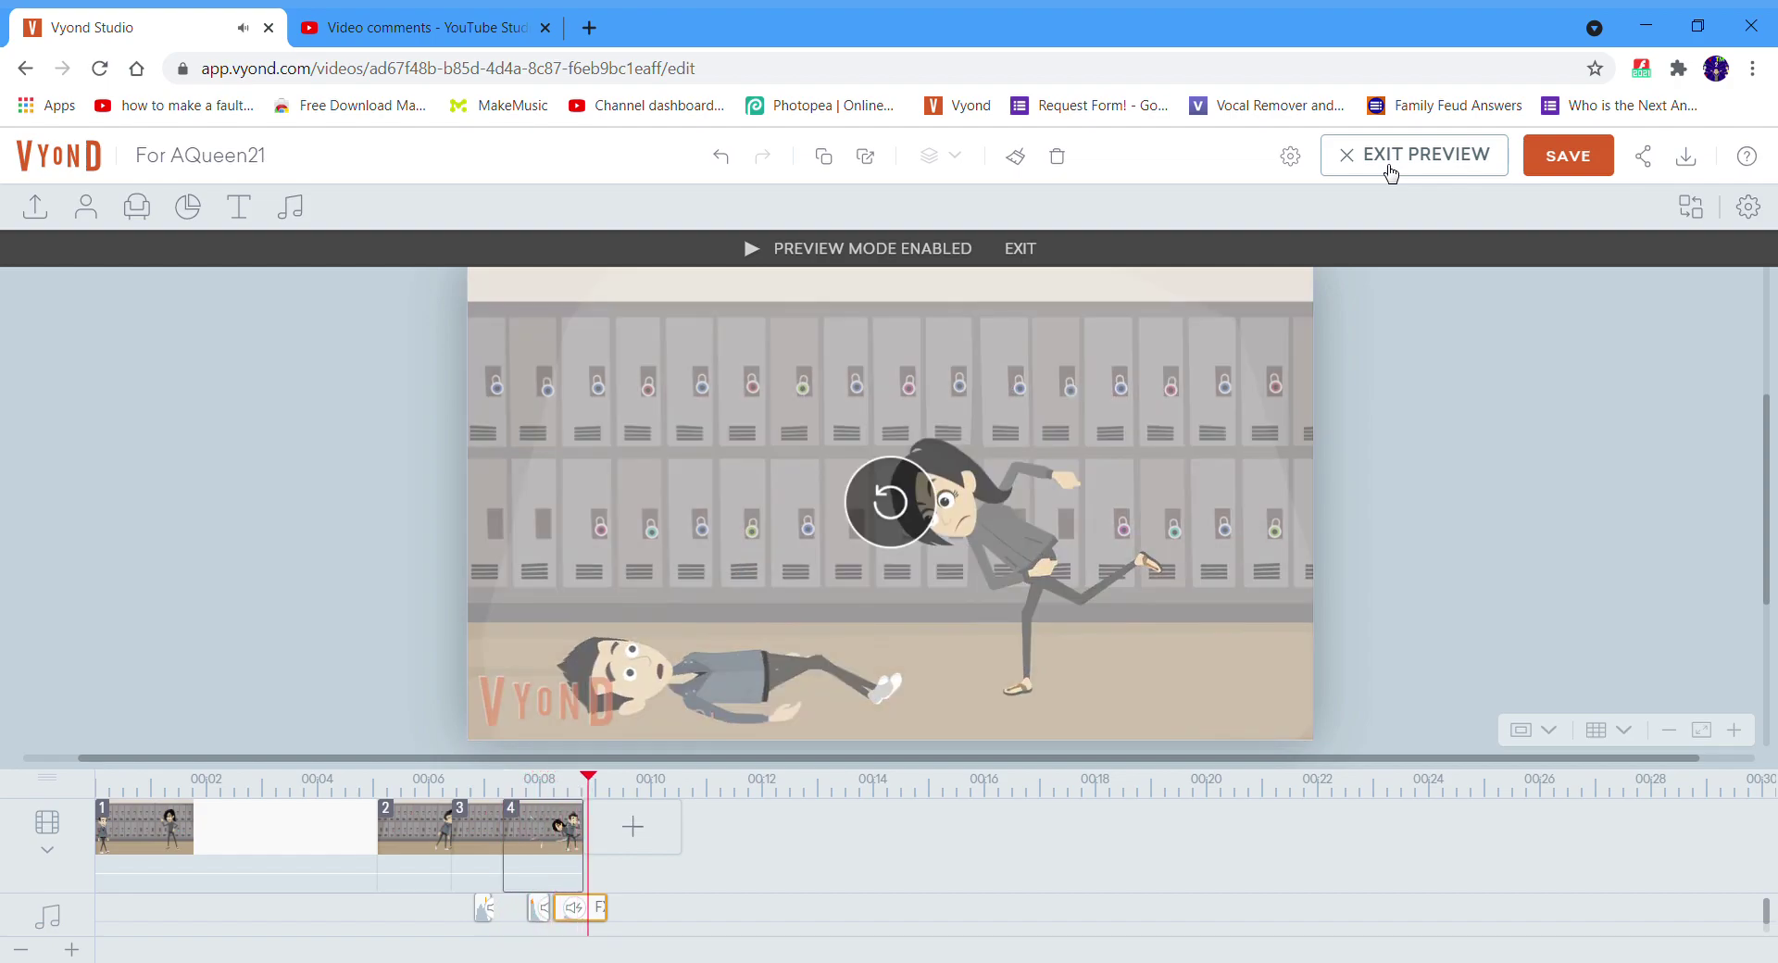
click(1391, 173)
drag(584, 871, 620, 931)
Step: Add scene 5 continuing the last scene and give the girl an 'arms' pose
click(657, 826)
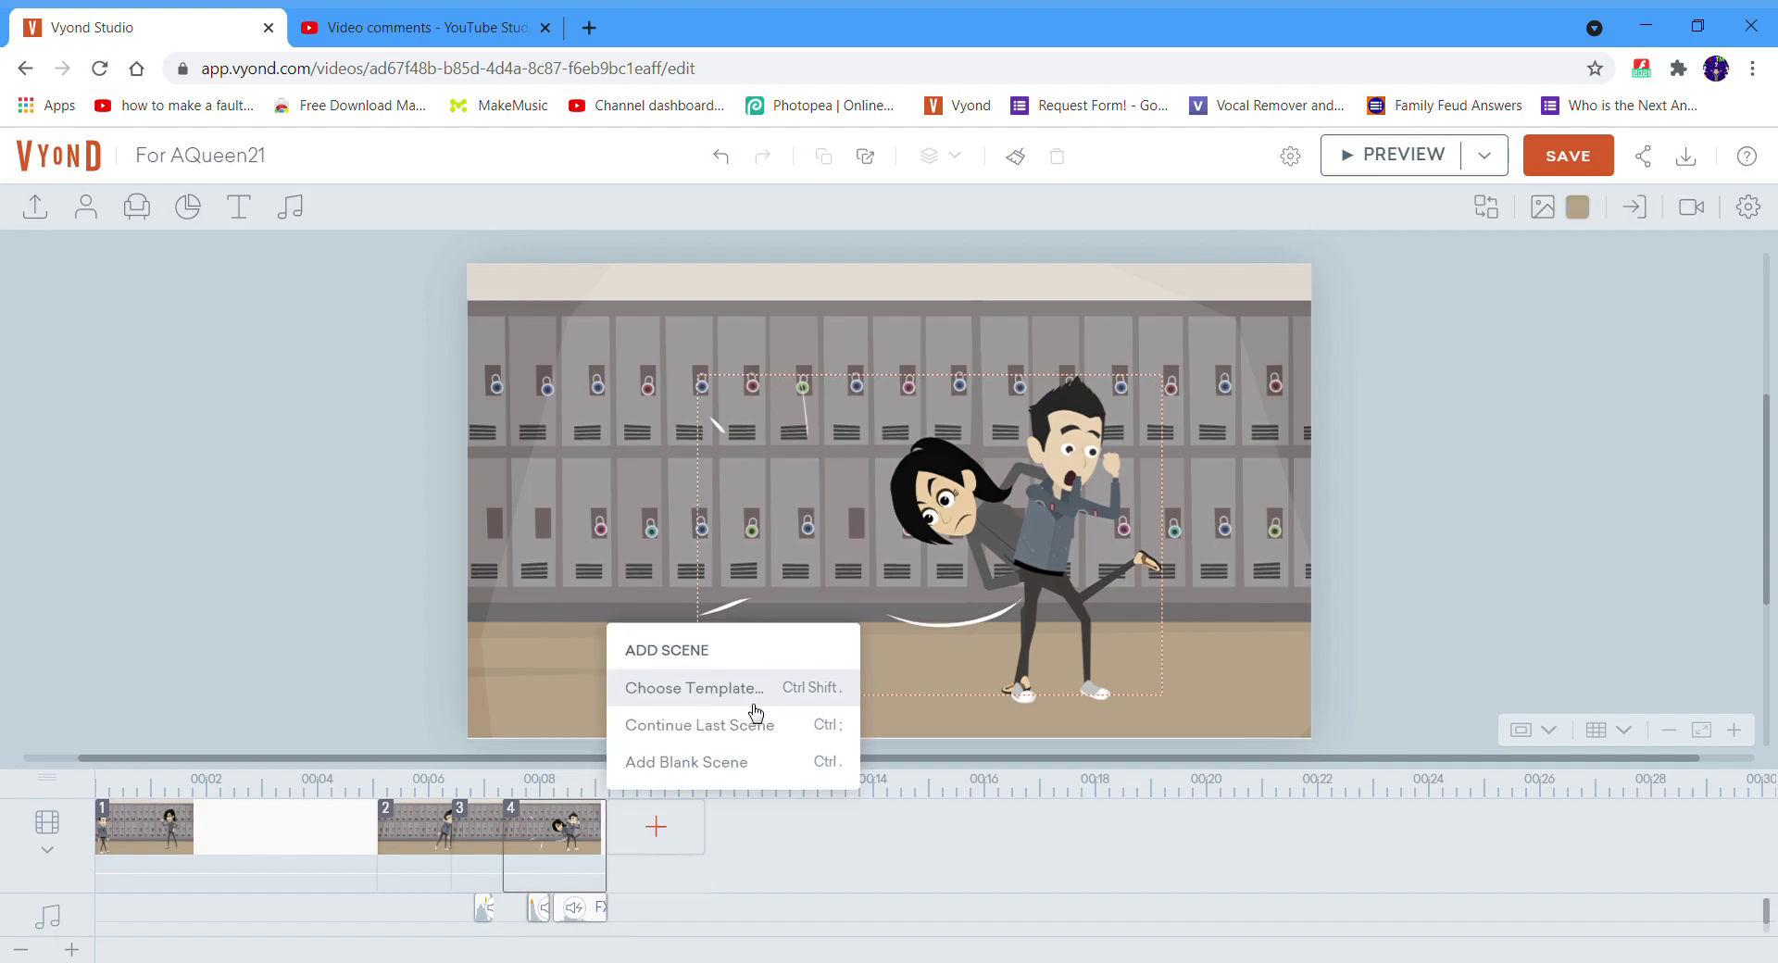
click(746, 722)
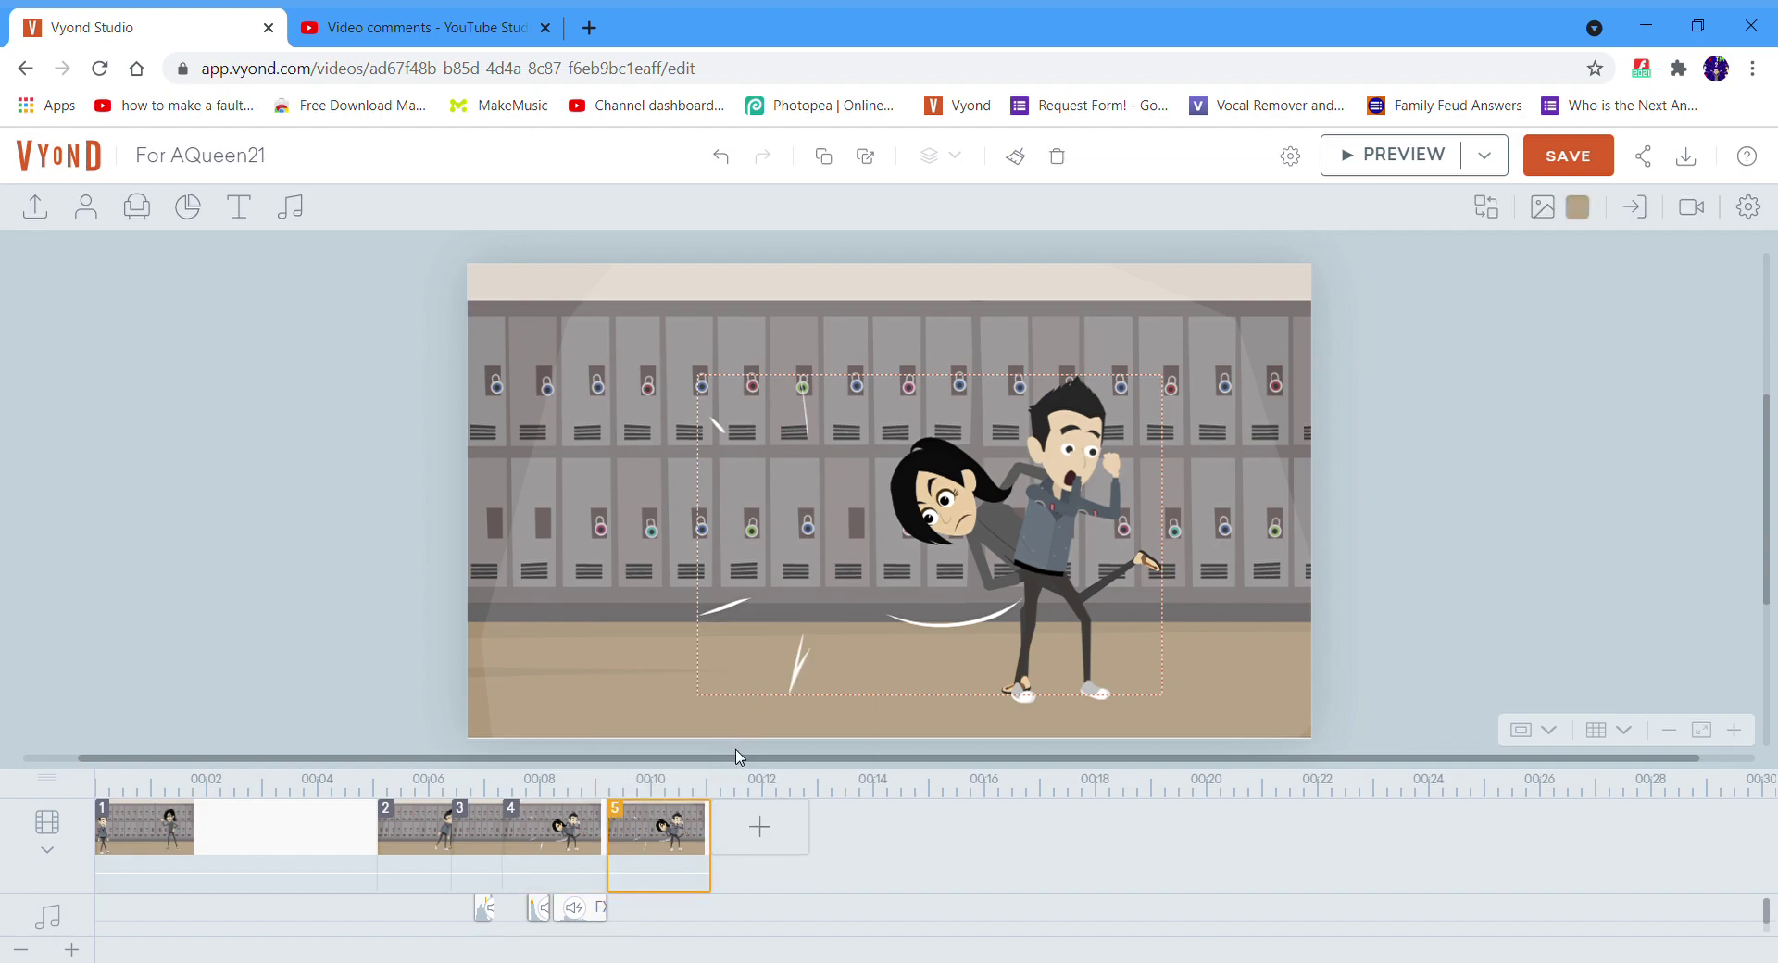
click(1093, 440)
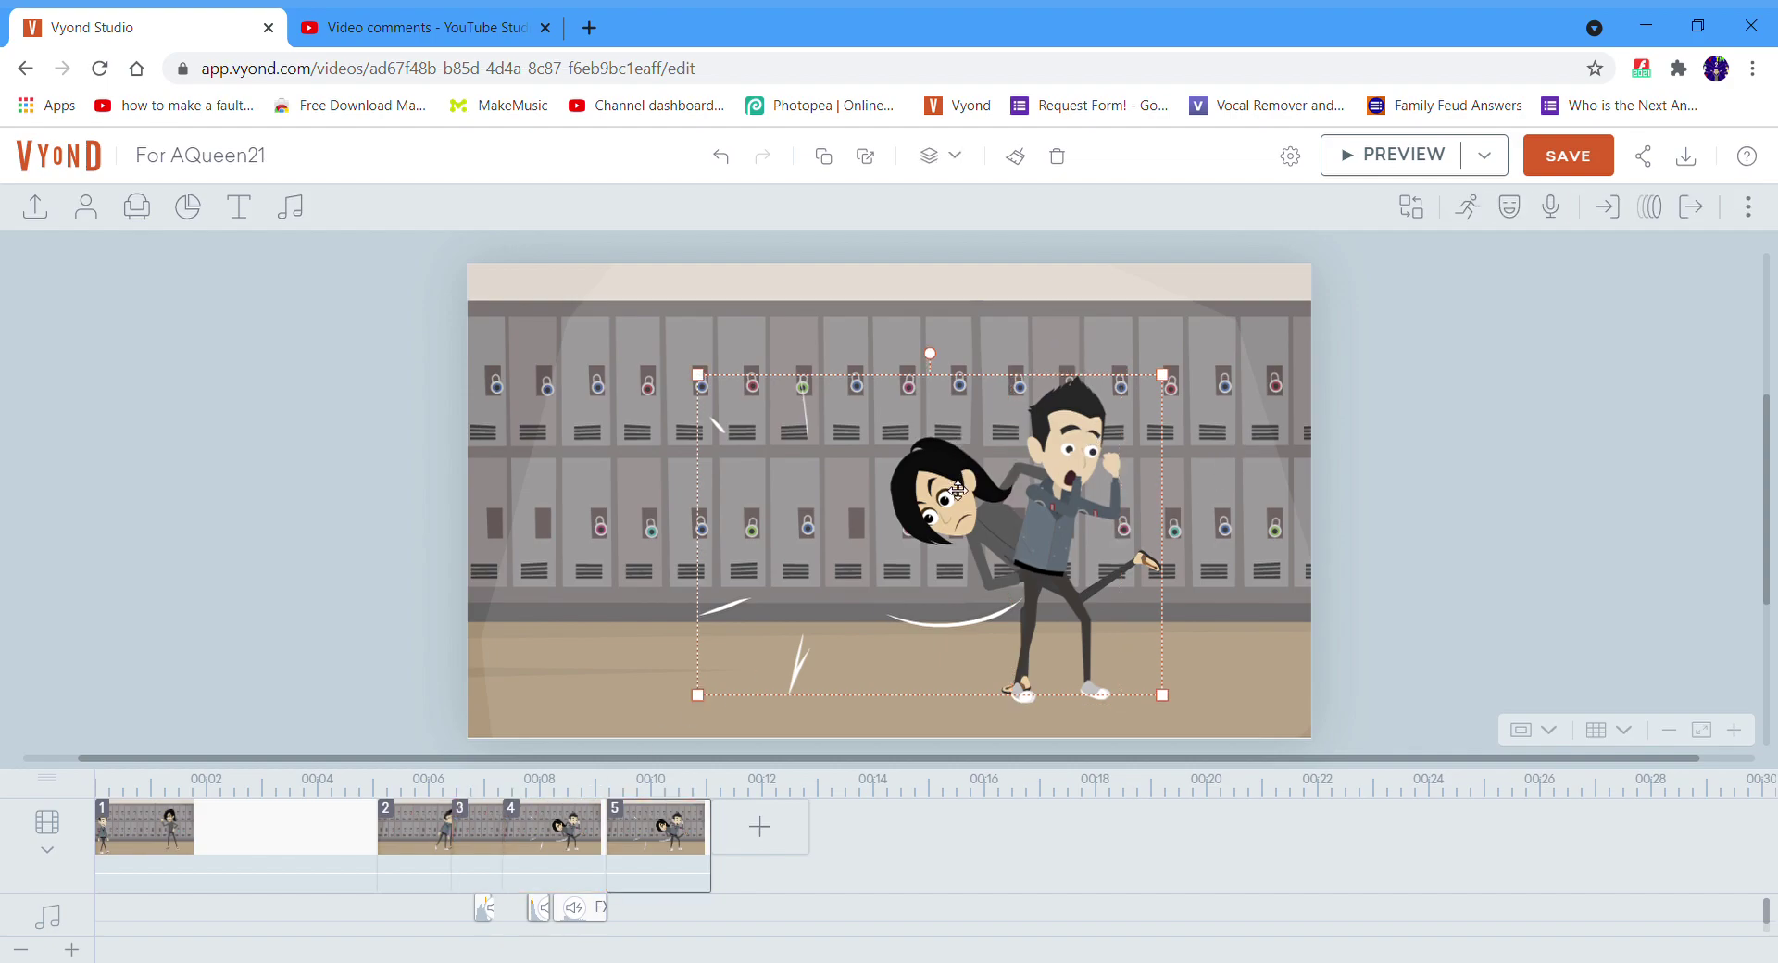
click(1468, 208)
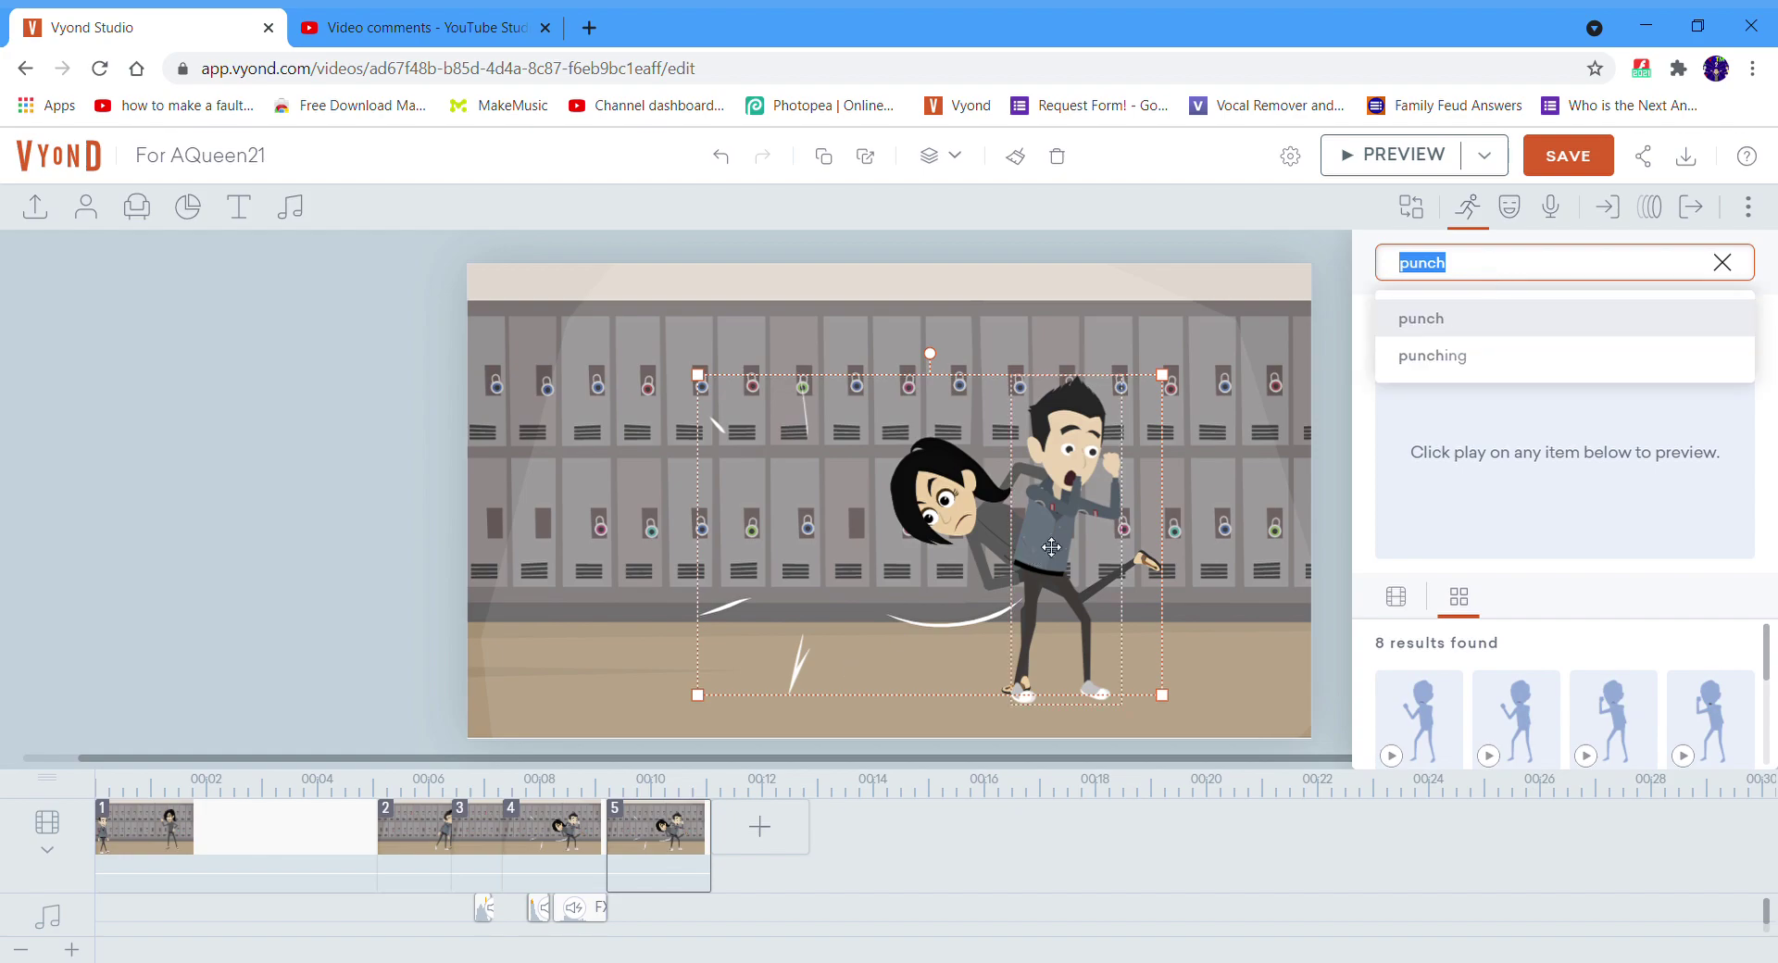
text(arms)
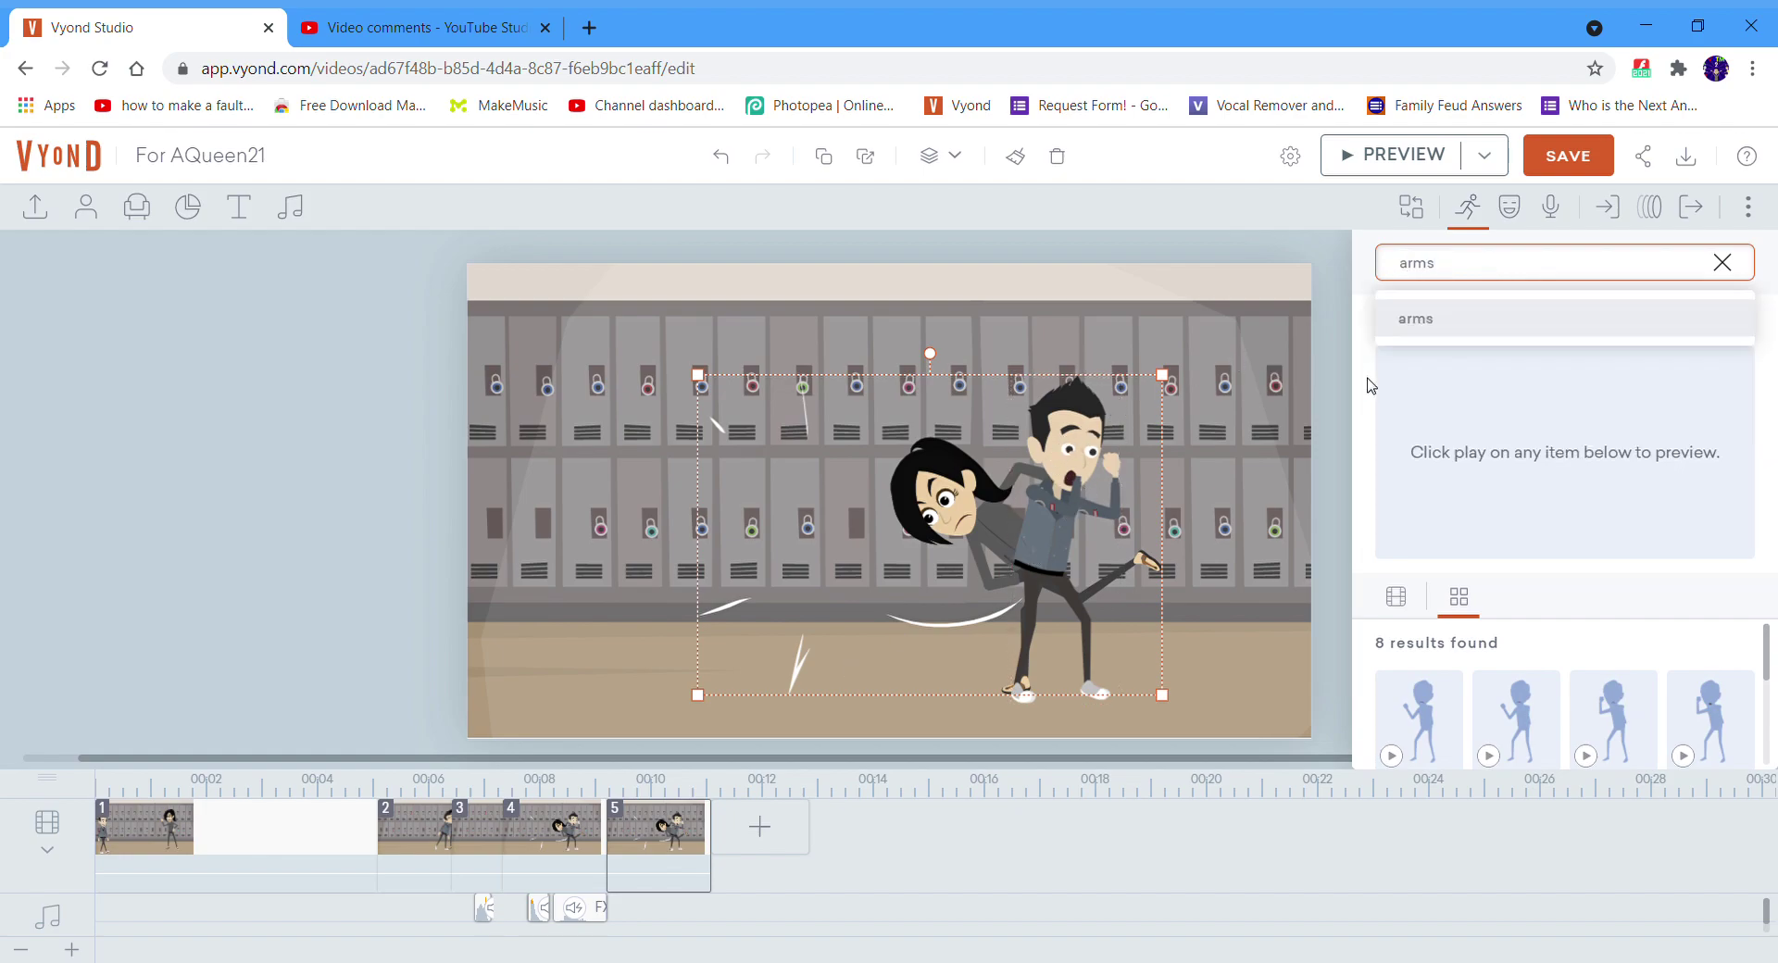
key(Return)
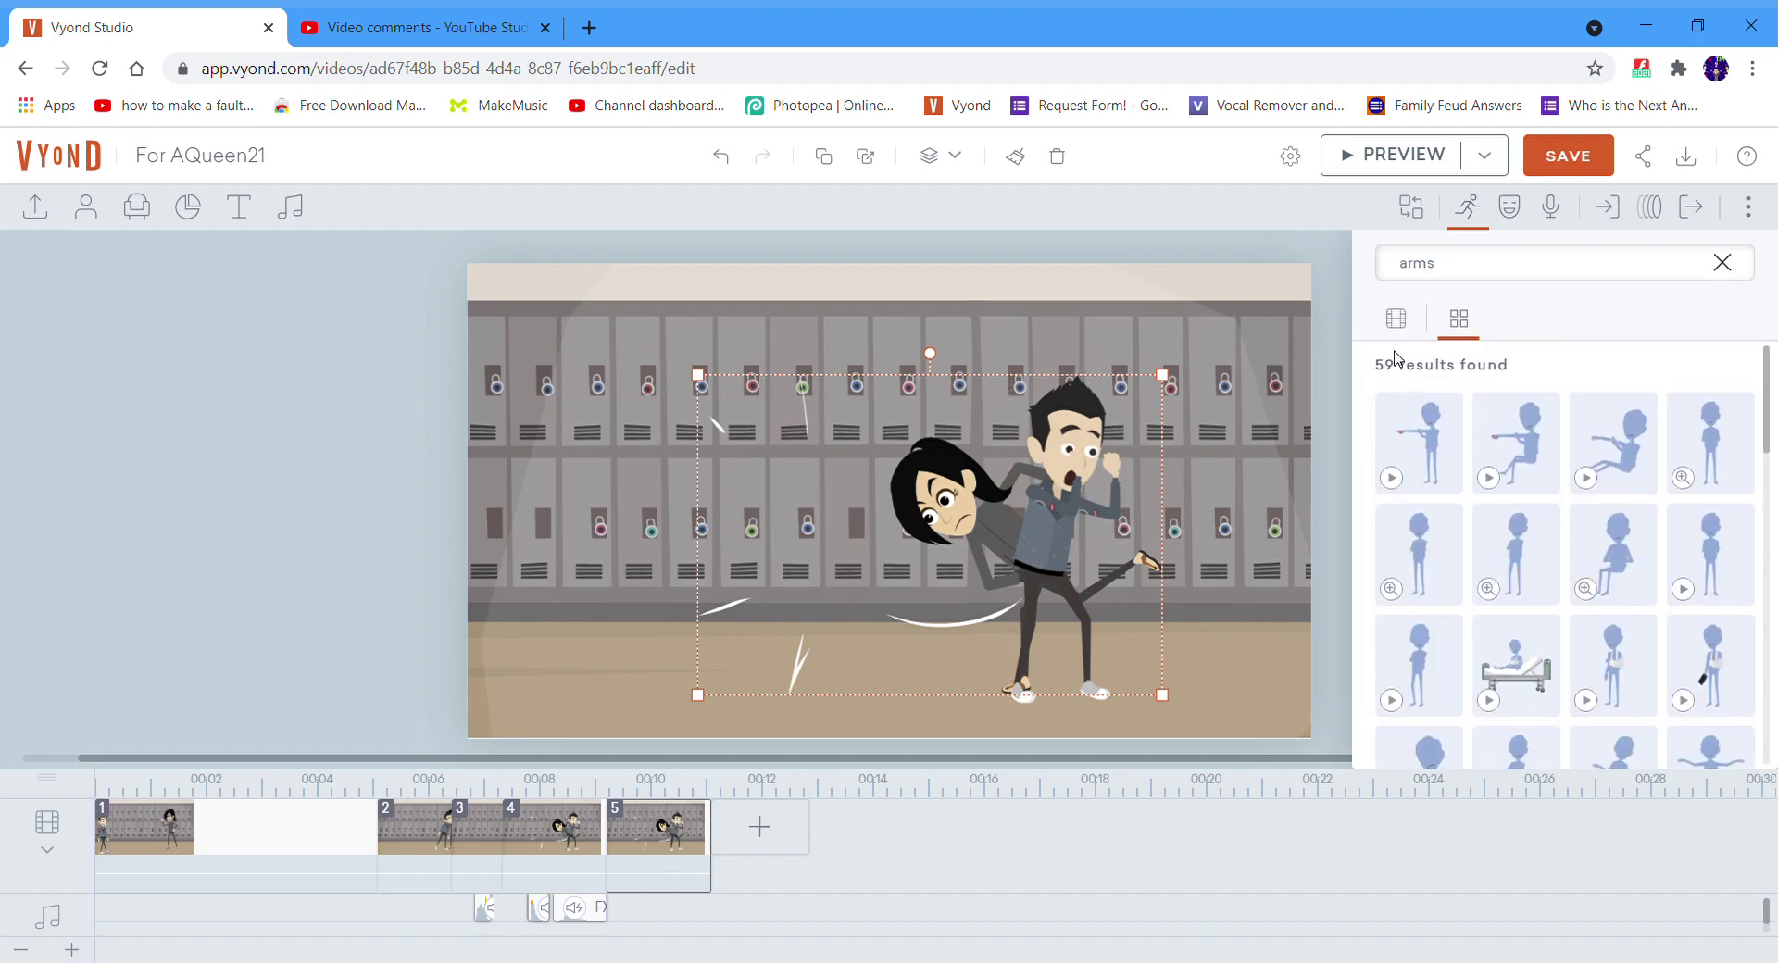
click(1386, 620)
Step: Make the girl face Left with an Angry expression
click(1509, 208)
click(1482, 428)
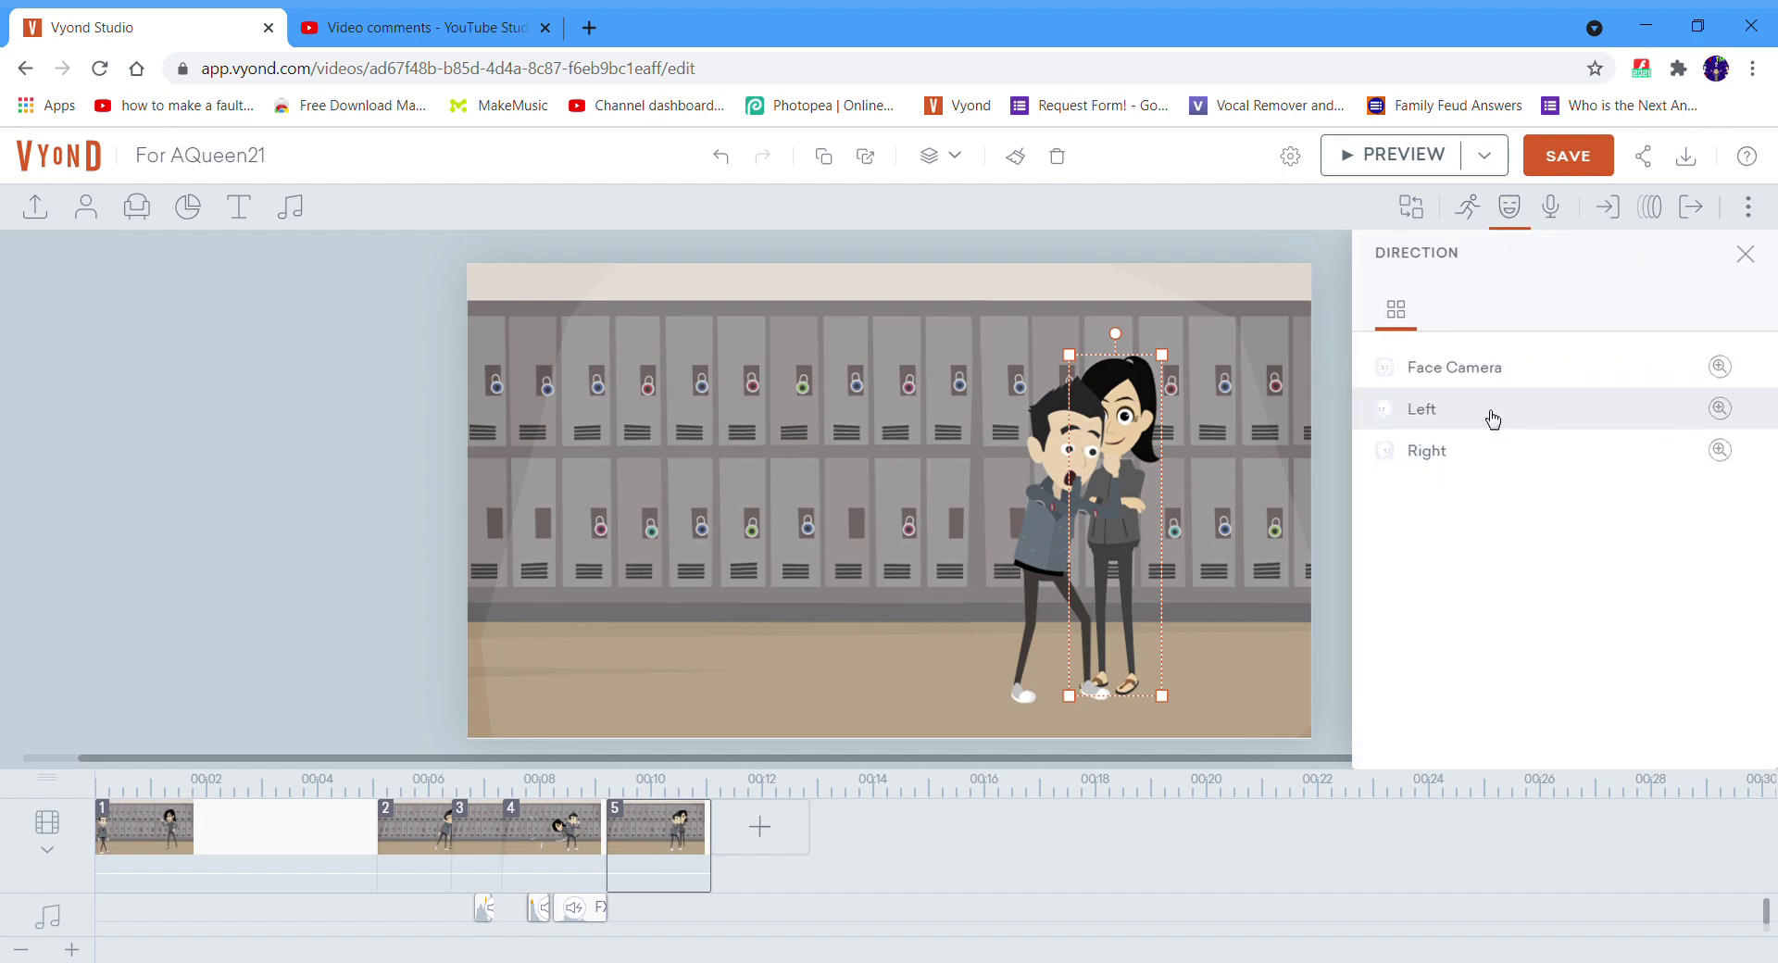
click(1493, 418)
click(1548, 301)
click(1490, 404)
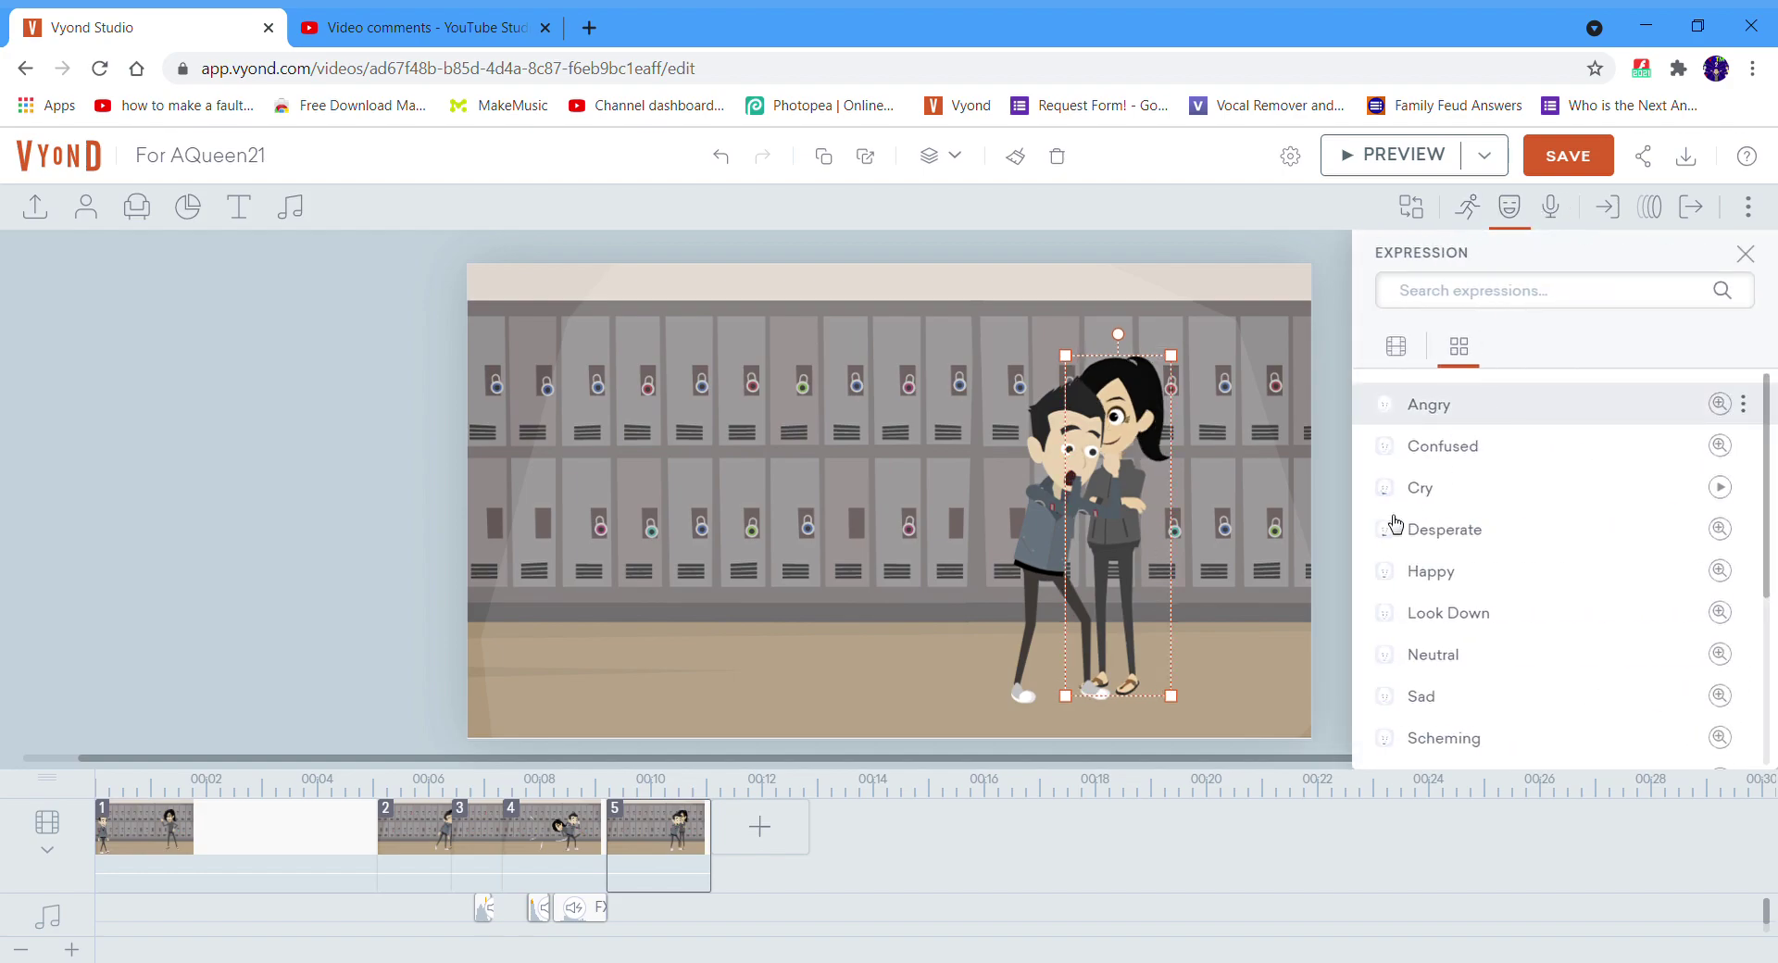
click(1567, 225)
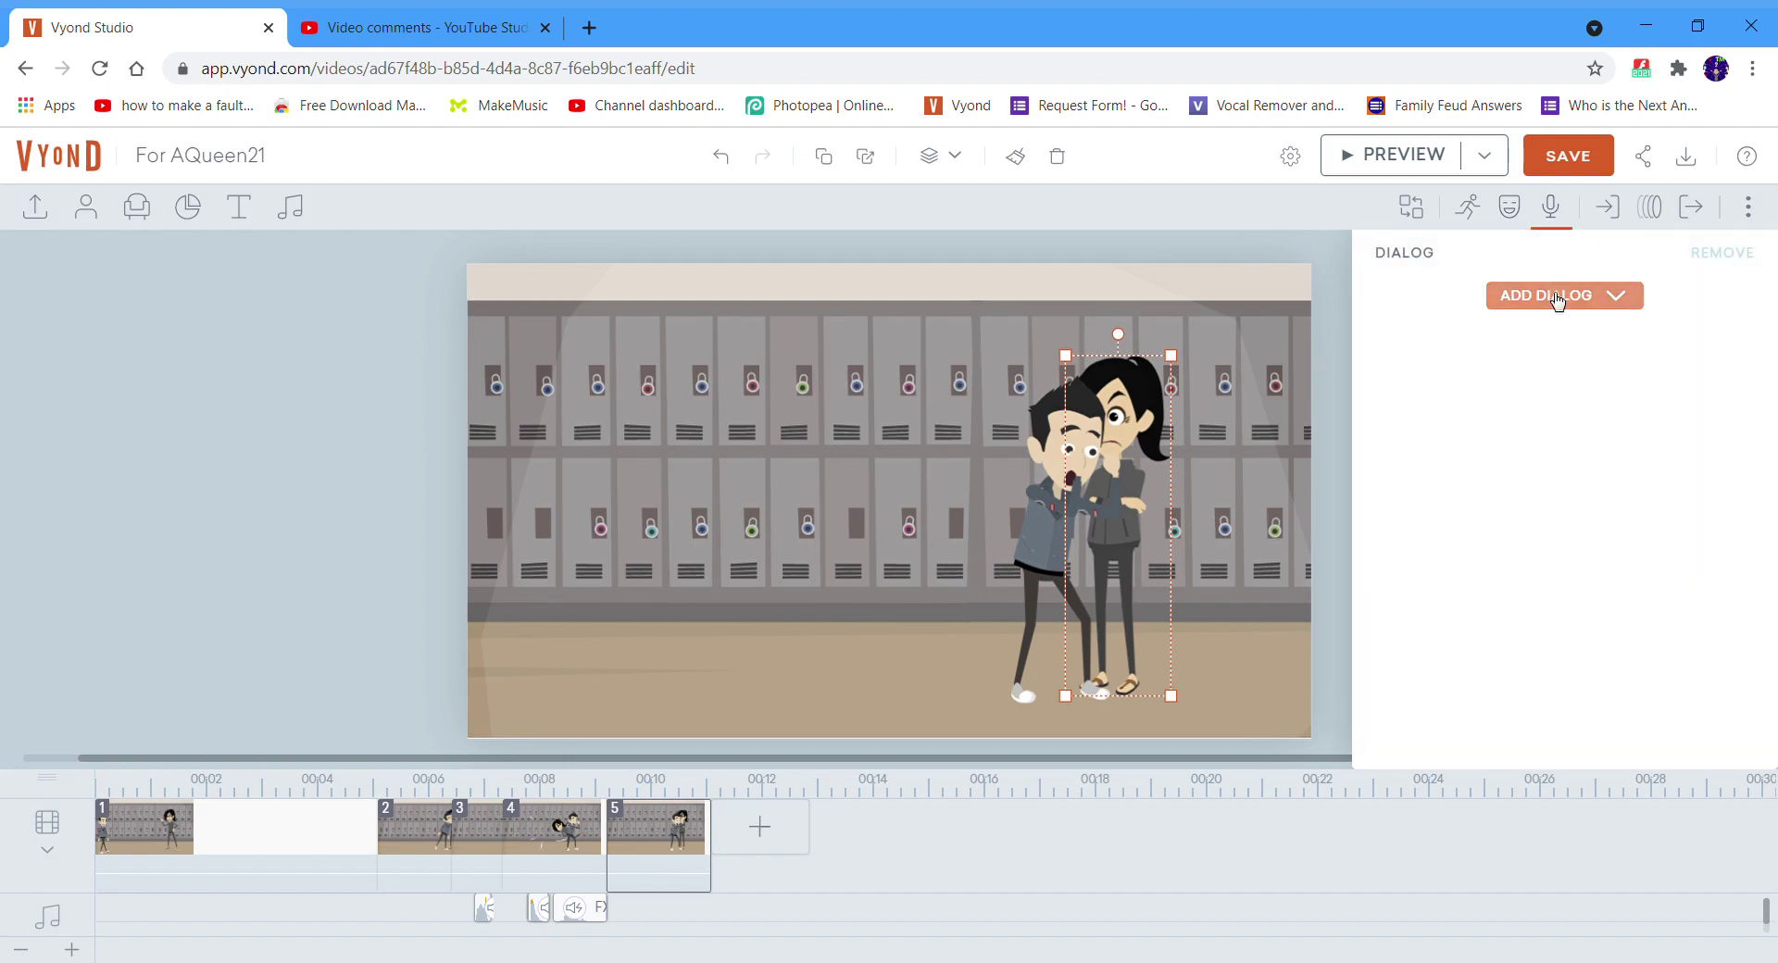
Step: Add a text-to-speech line for the girl using the Female - Kate (United States) voice
click(1570, 298)
click(1576, 380)
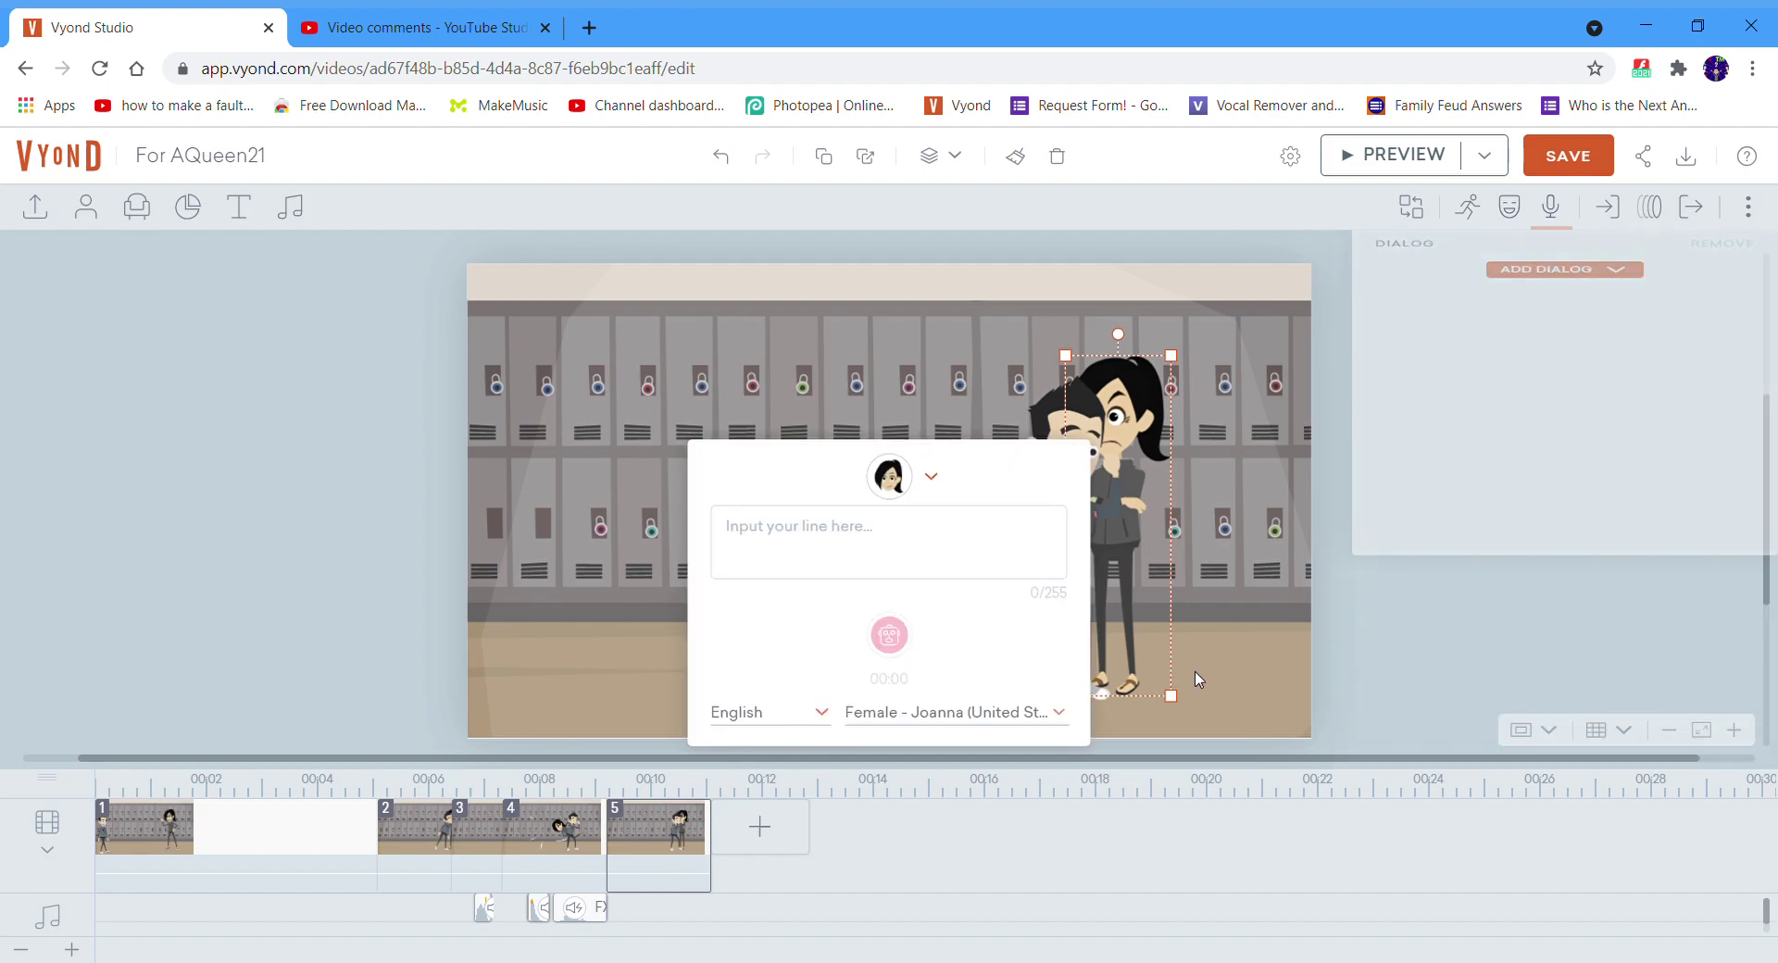
click(913, 721)
scroll(921, 815, down, 10)
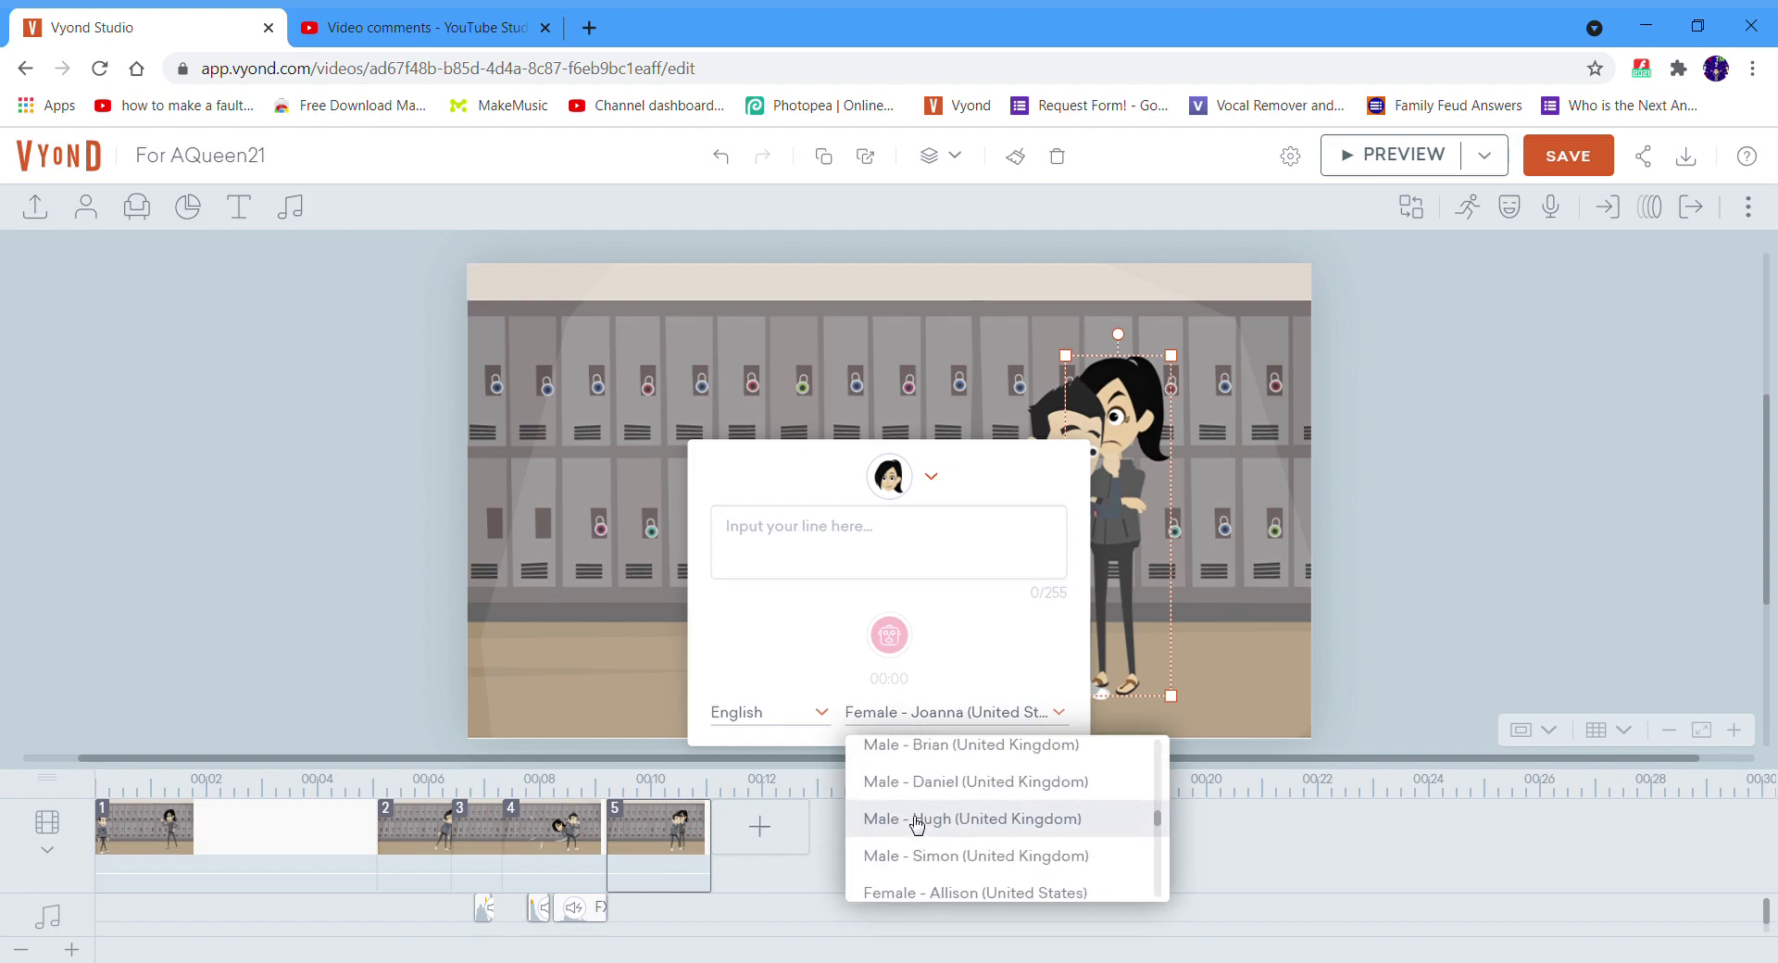
scroll(926, 804, down, 3)
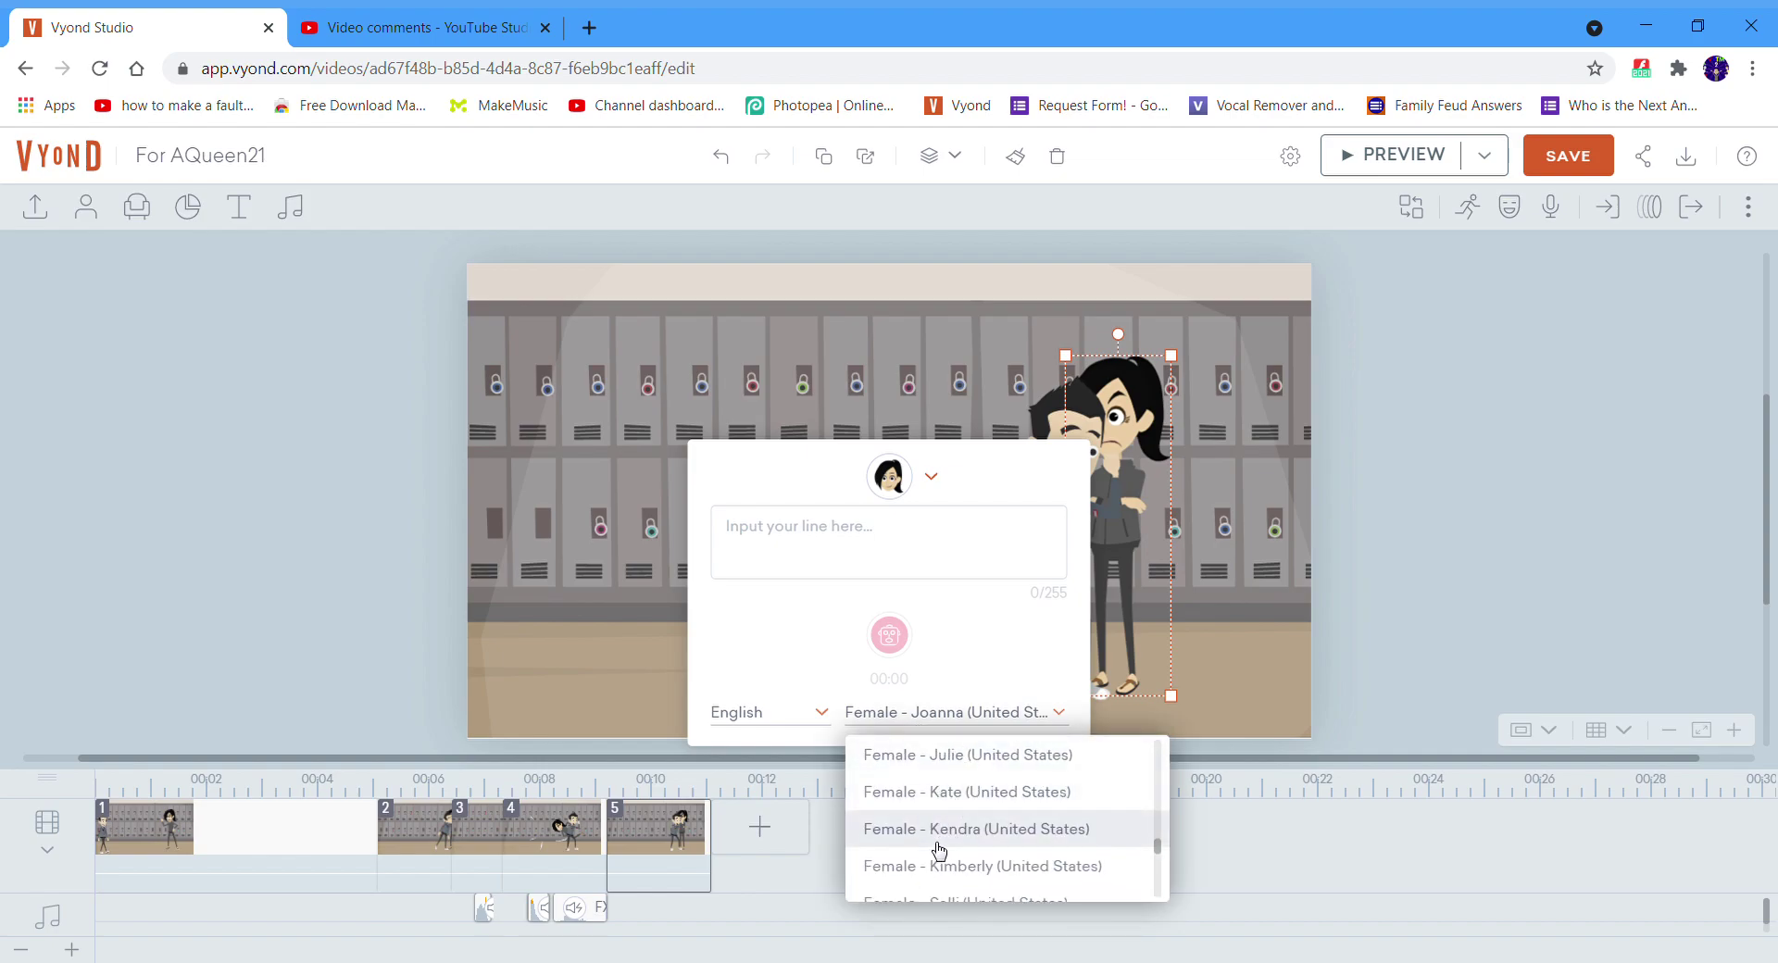
scroll(866, 815, down, 2)
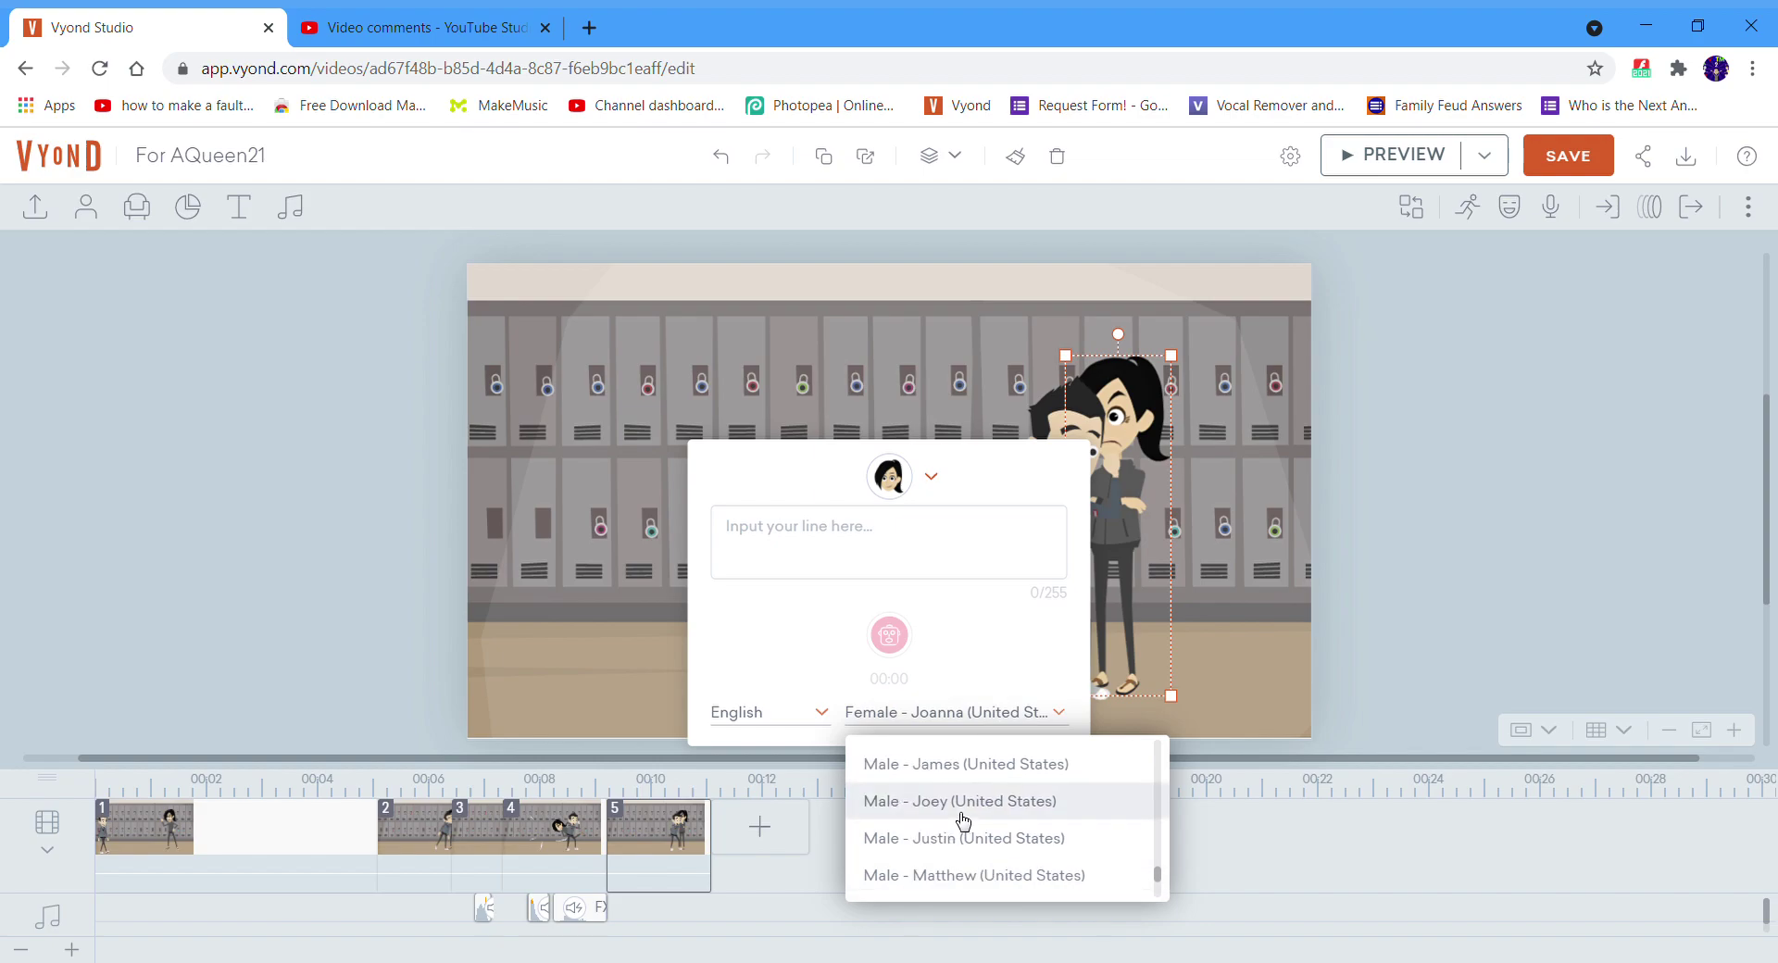
scroll(981, 815, down, 2)
scroll(968, 840, up, 5)
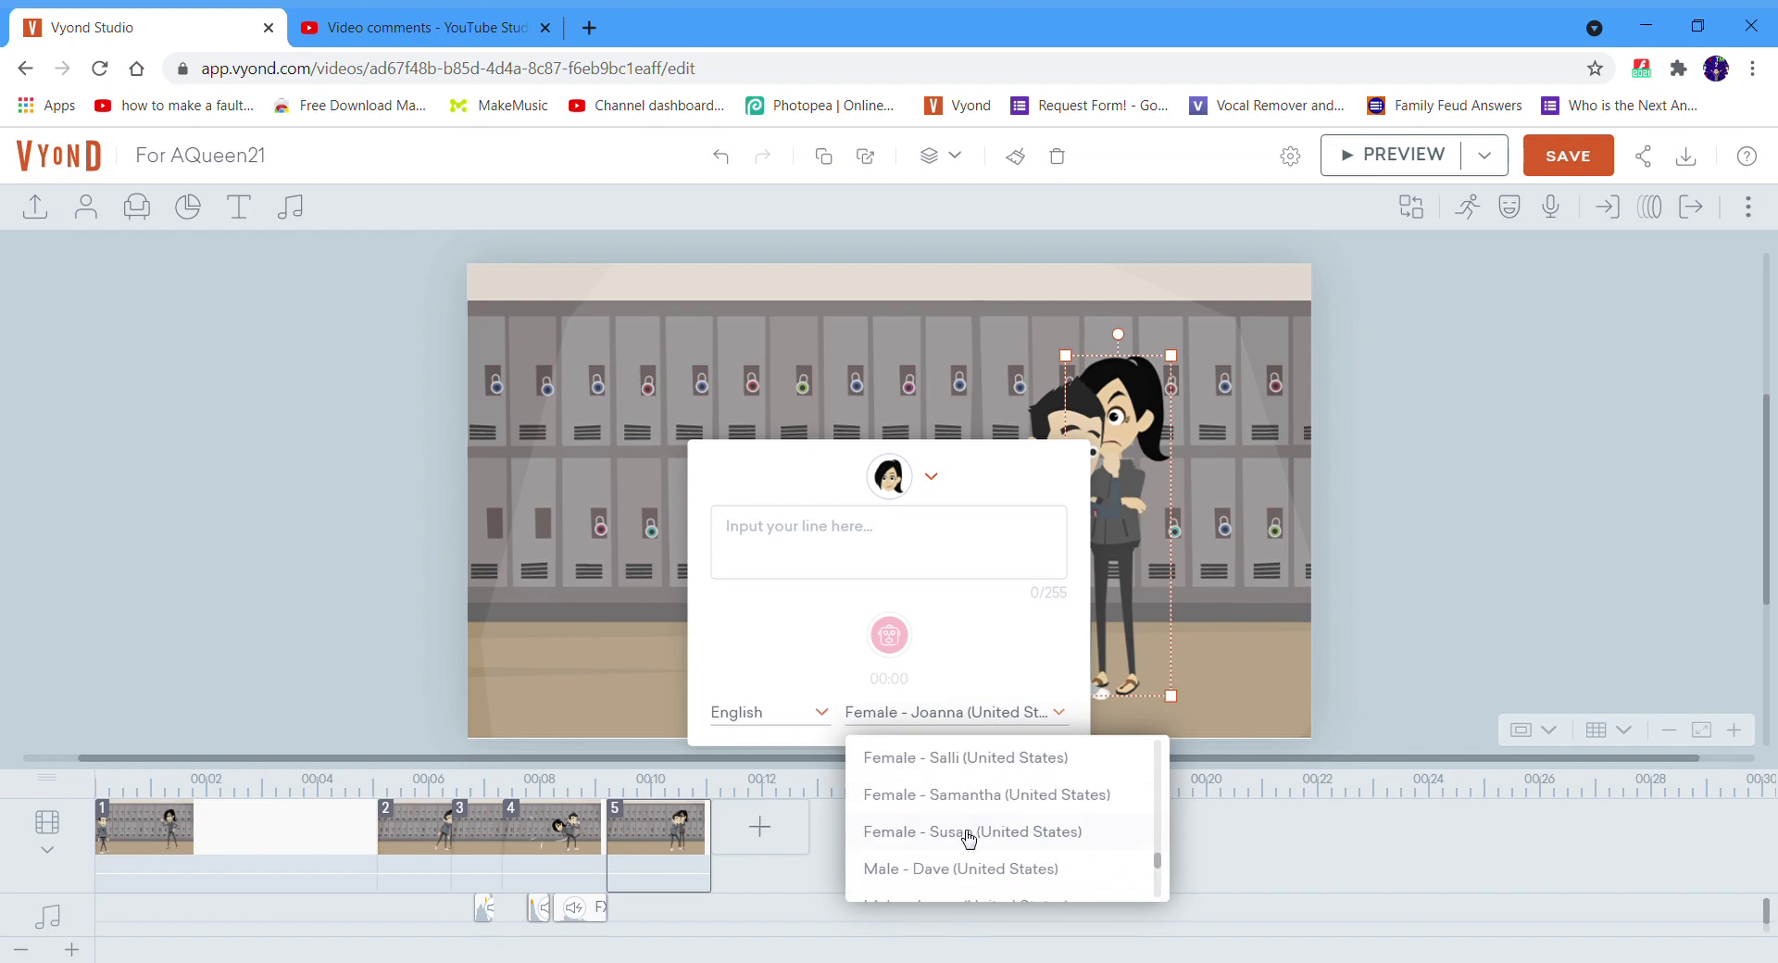
scroll(975, 827, down, 1)
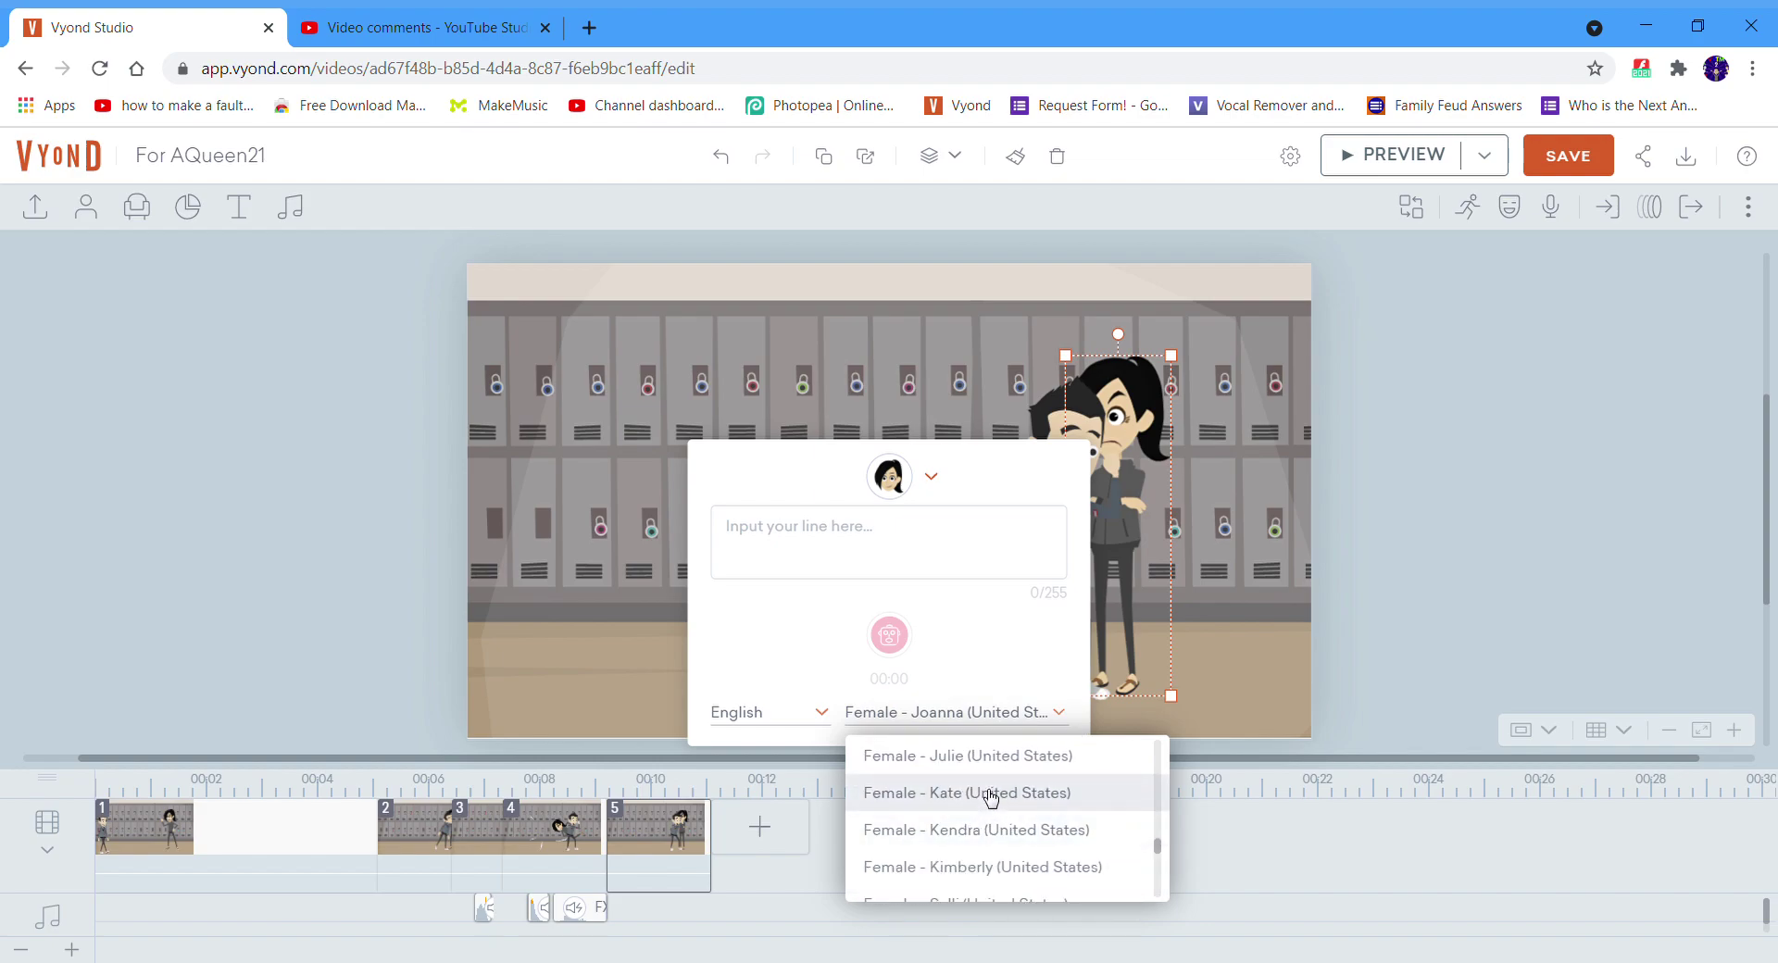
click(988, 793)
Step: Enter the girl's scolding line starting 'How dare you kiss me!' and generate it
text(Ra)
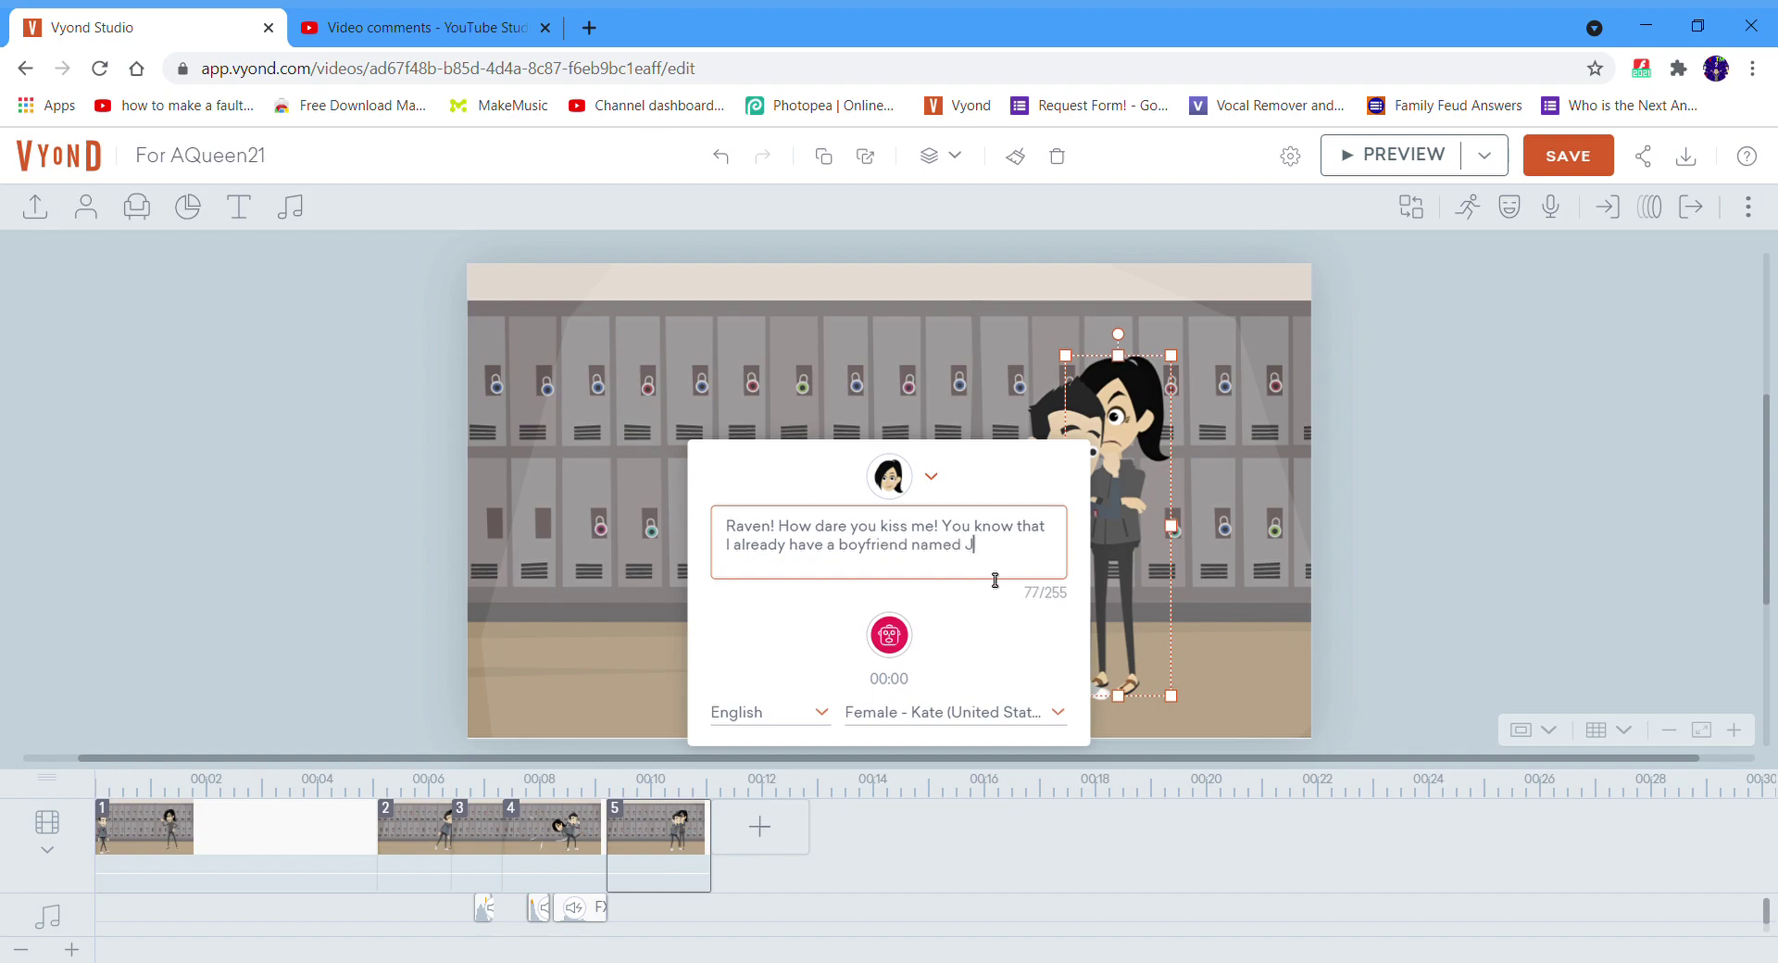
text(t's it! I'm reporting you to Mrs.)
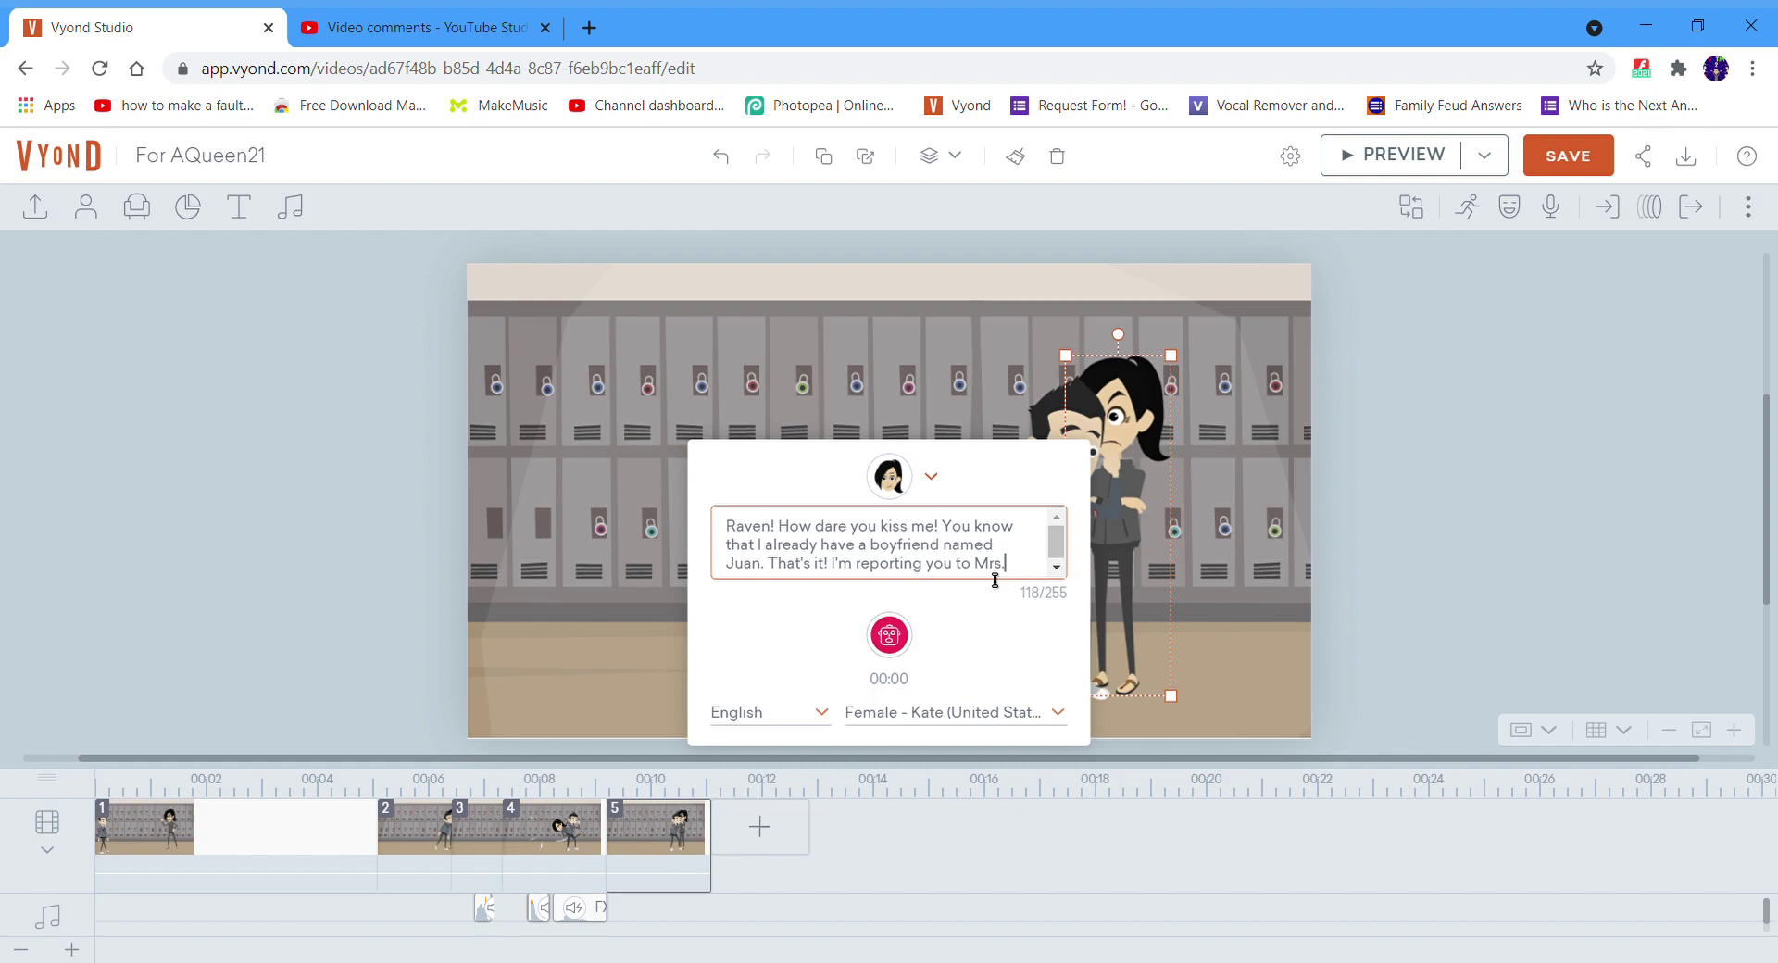
text(mirez!)
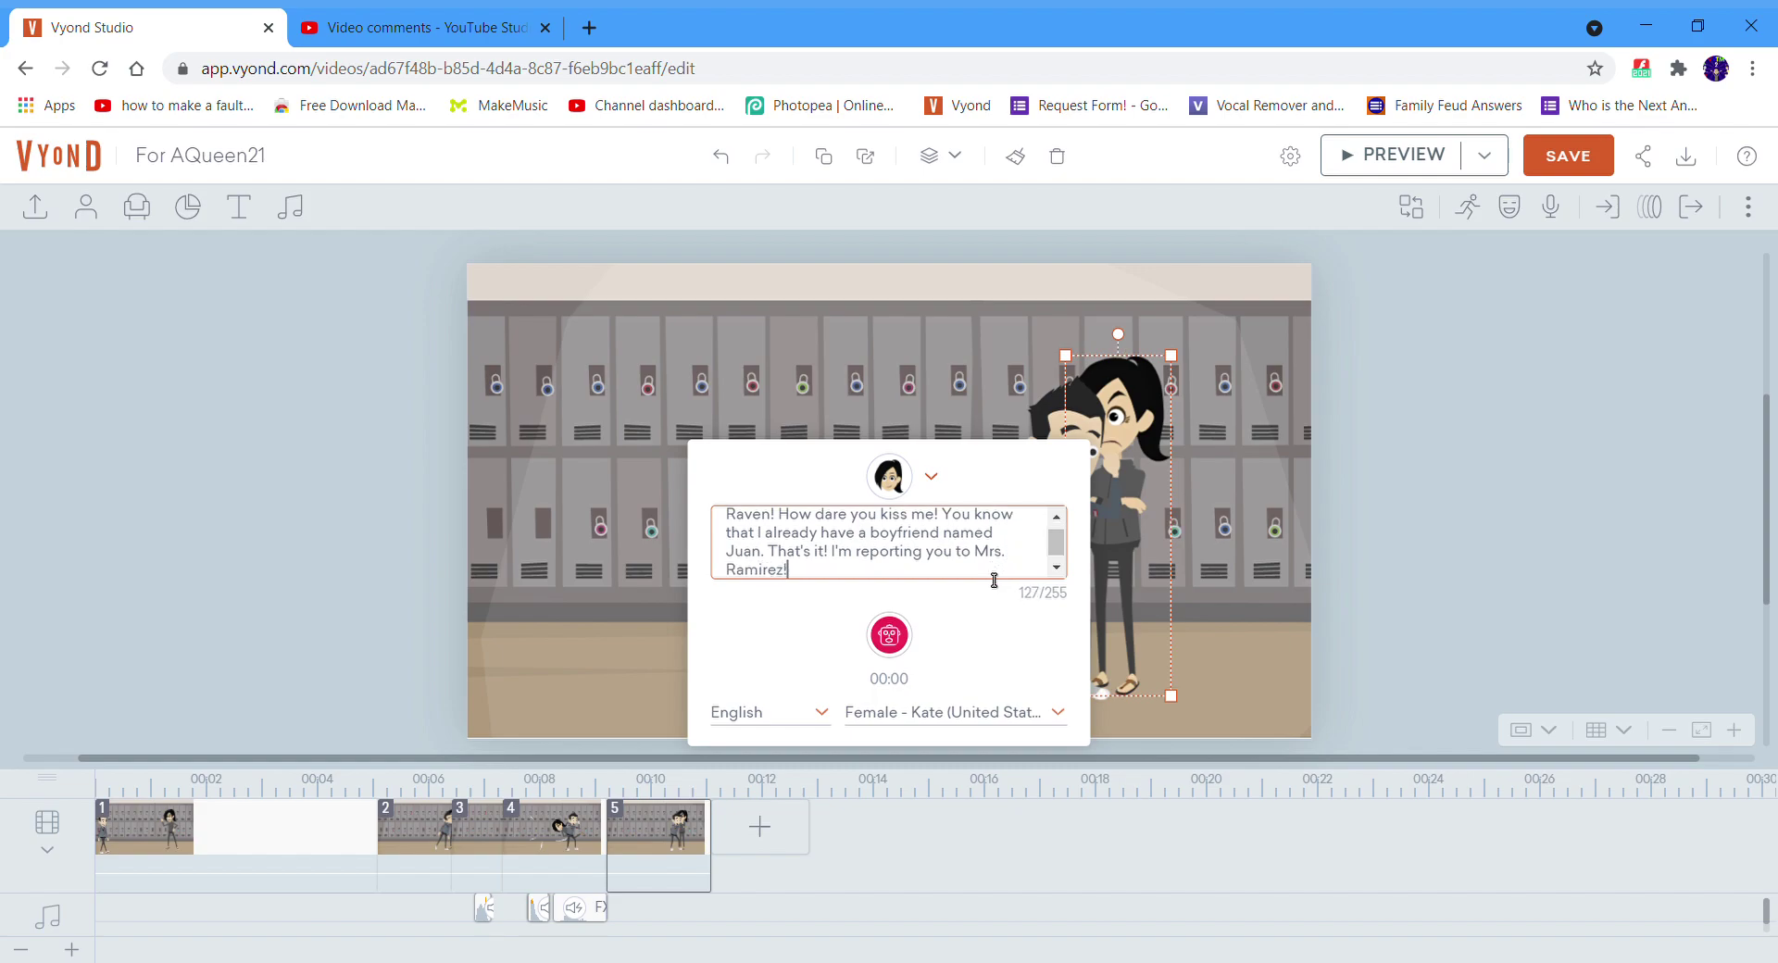
click(887, 649)
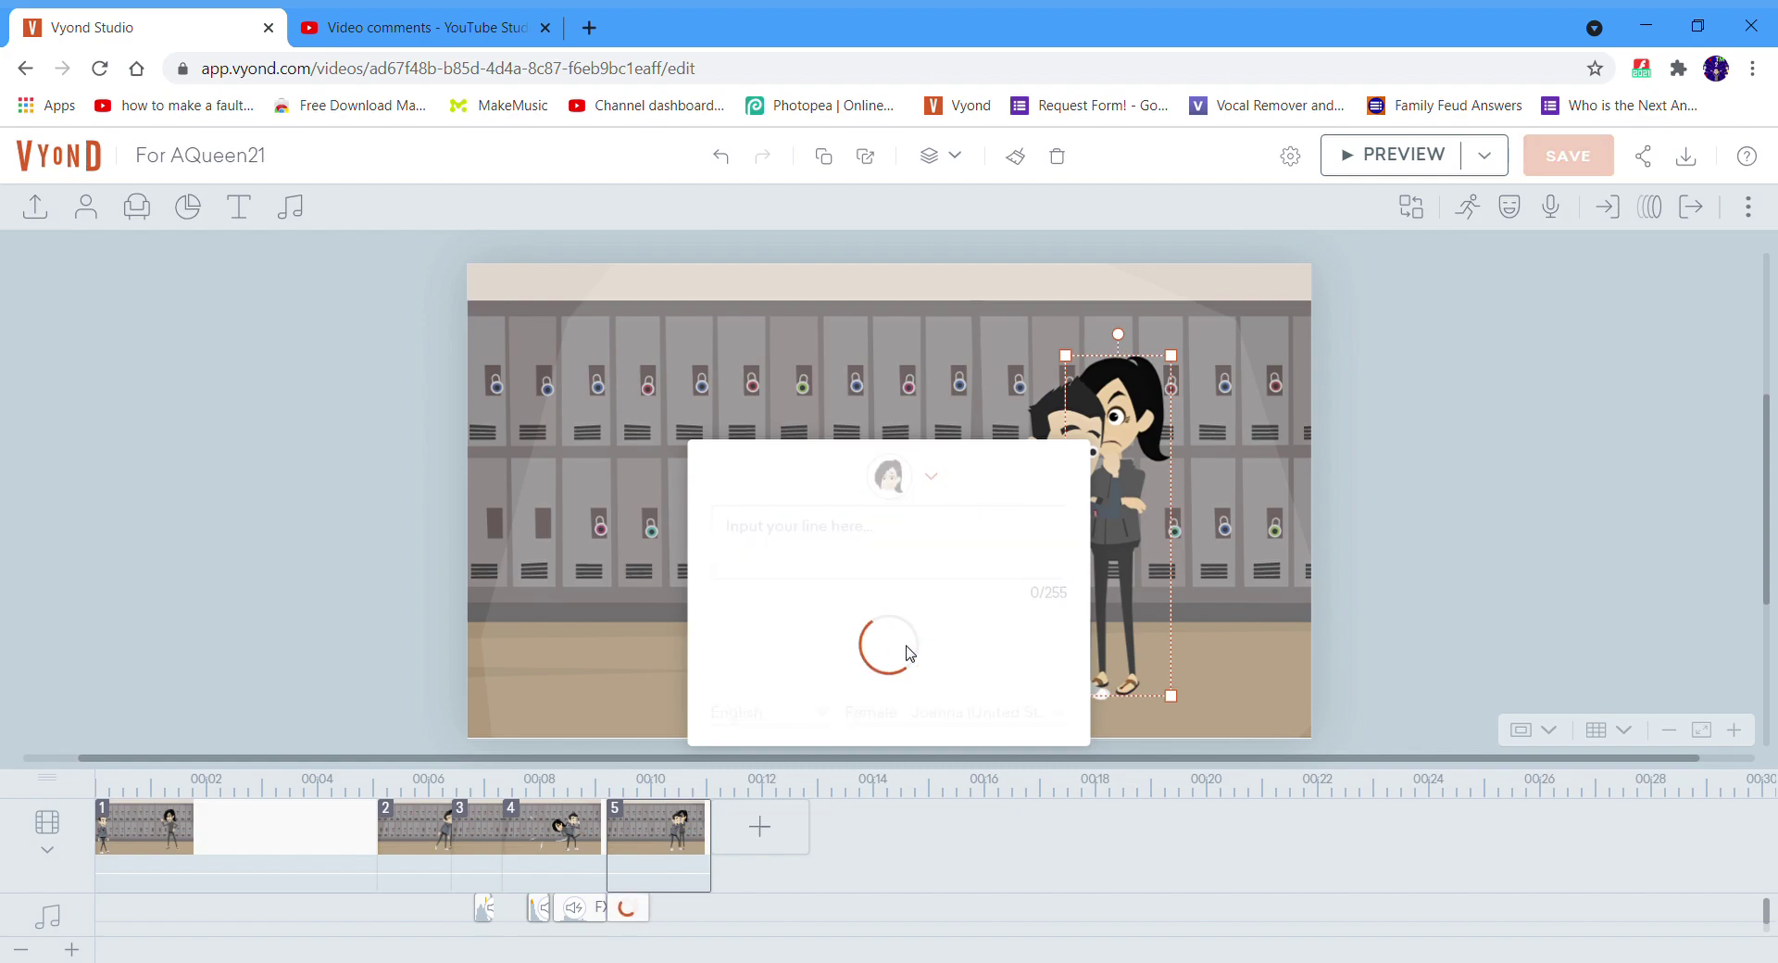
Step: Play the generated line, set its volume to 250%, and extend scene 5 to 19.625s
click(730, 639)
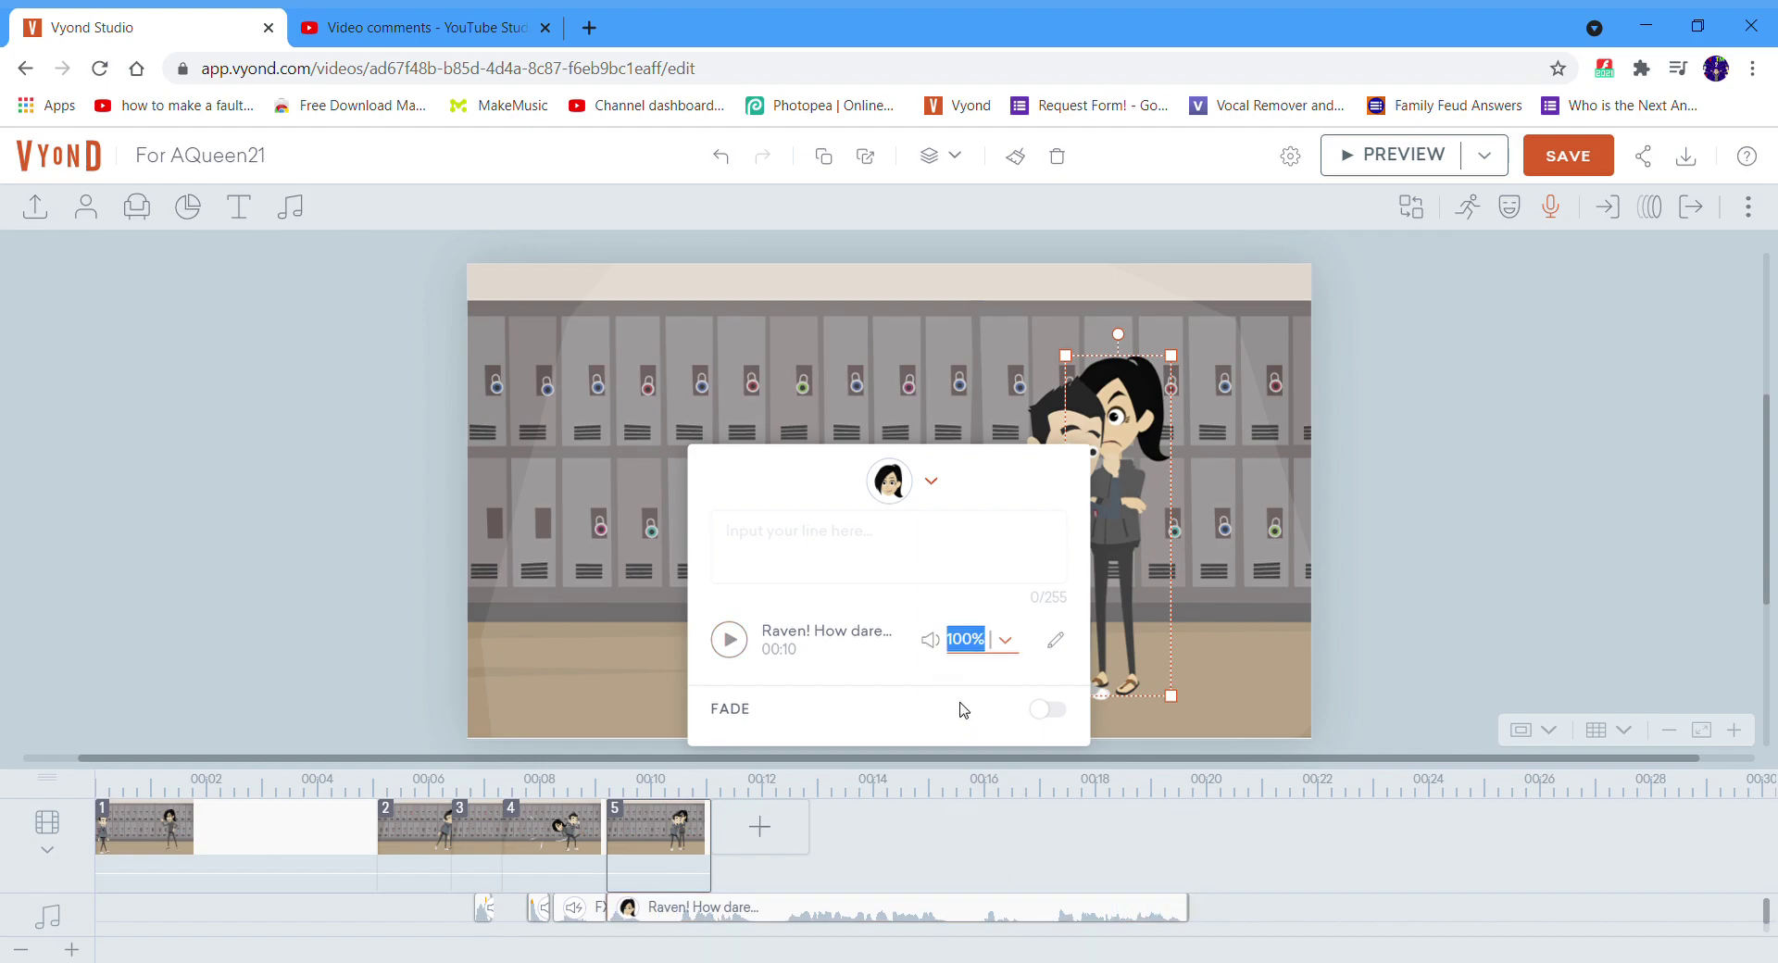
text(0)
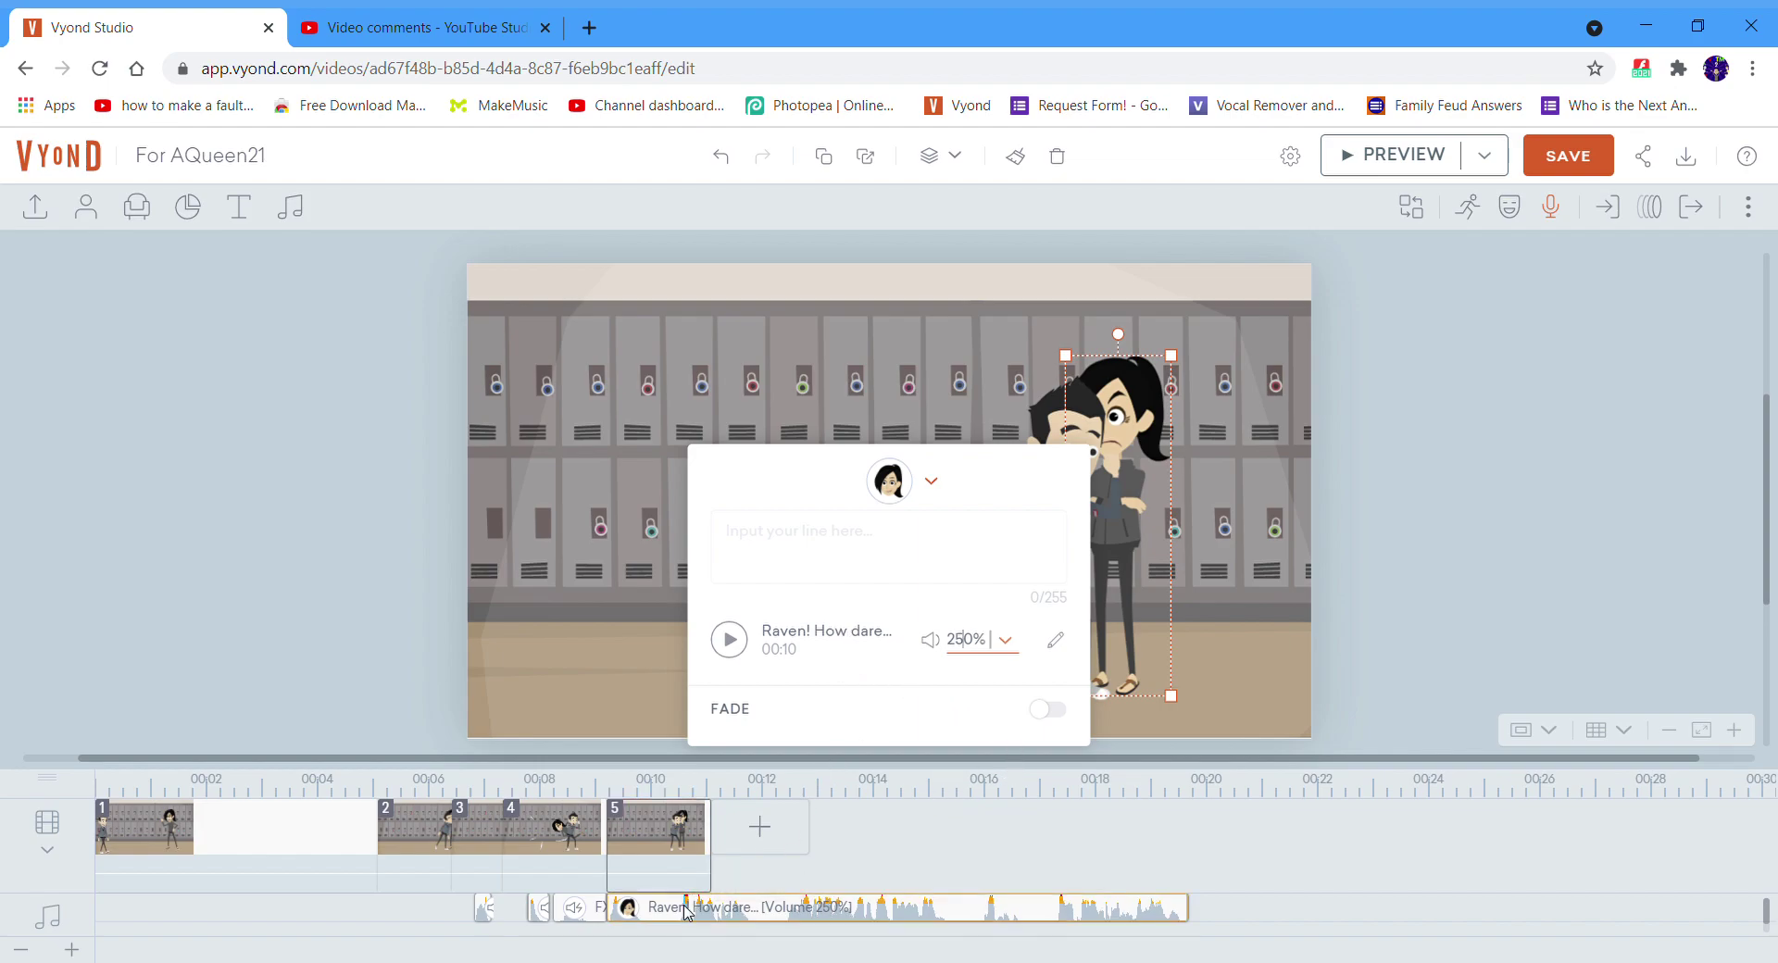
drag(711, 871, 1242, 871)
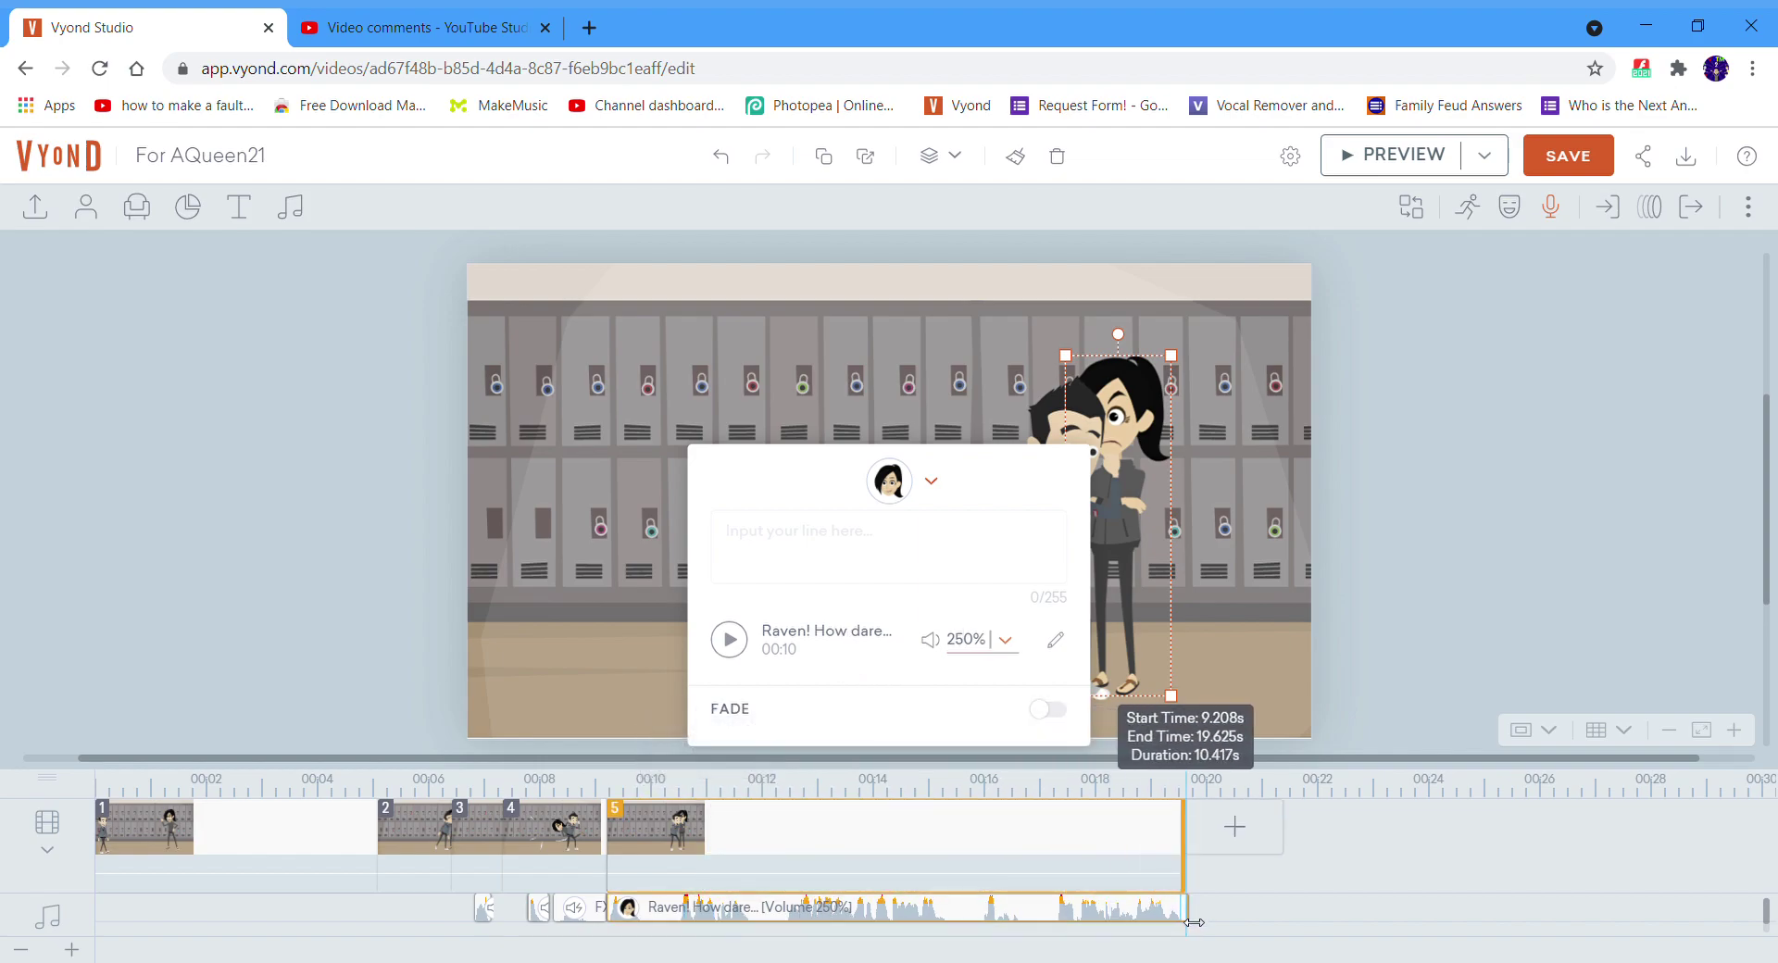
click(352, 861)
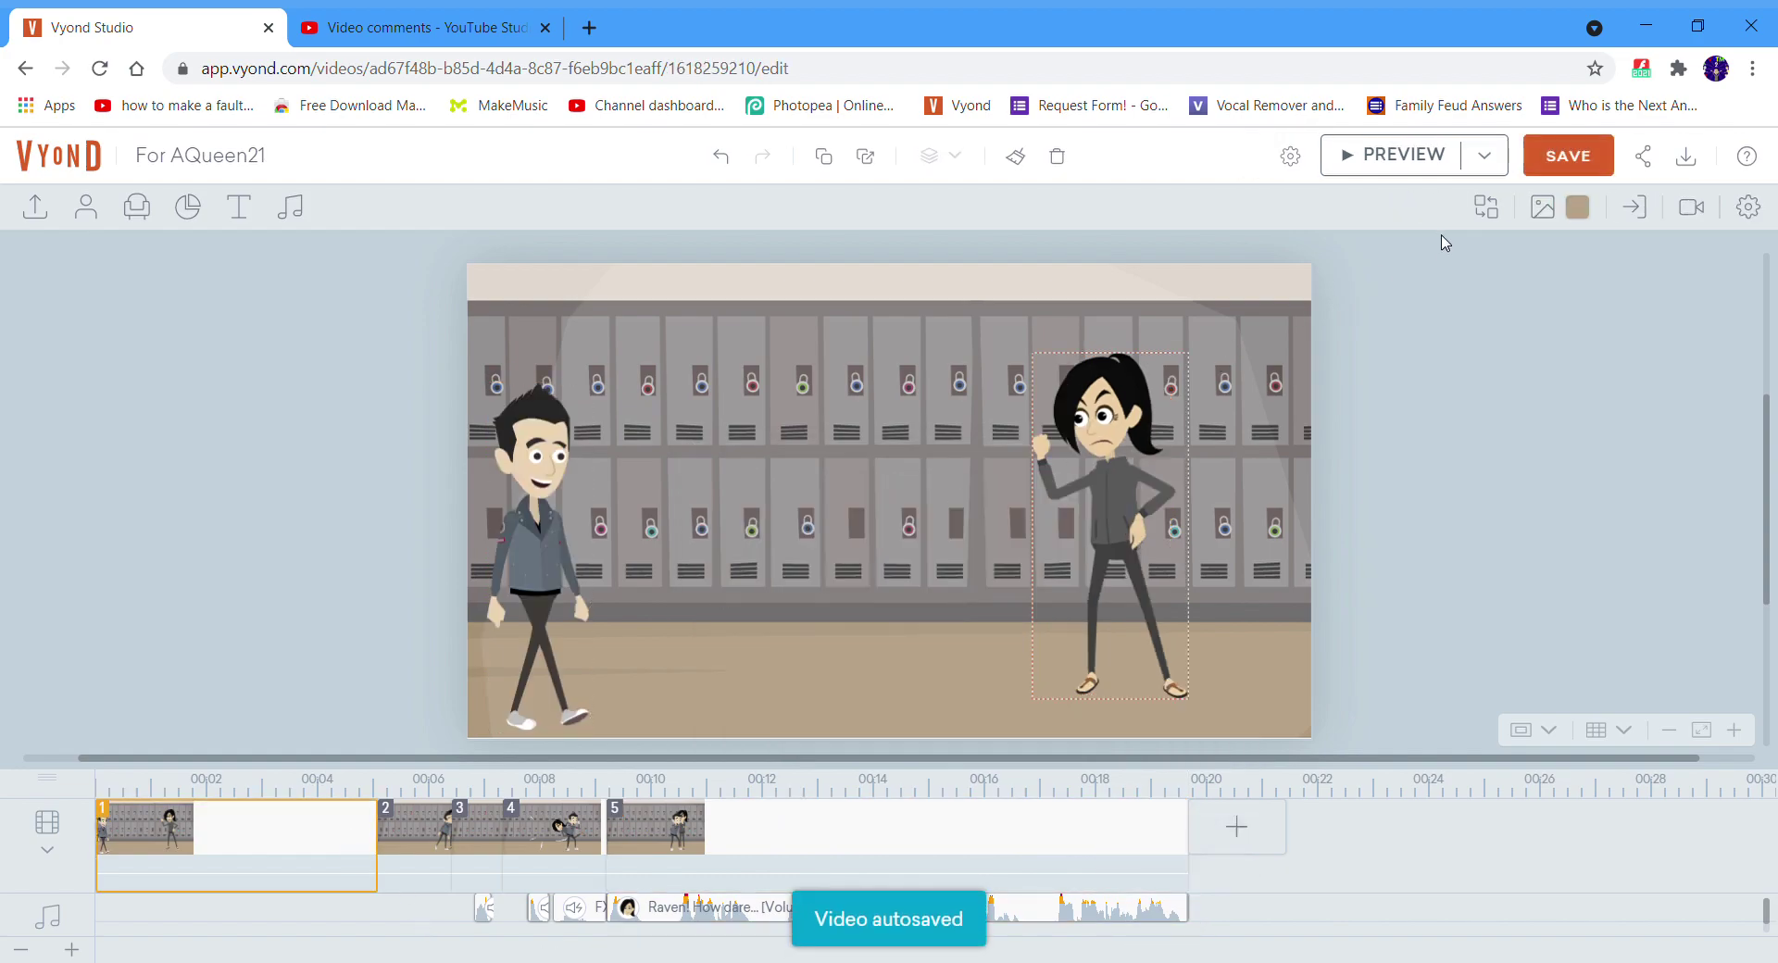
Step: Preview the animation from the start through the girl's scolding line, then exit preview
click(1345, 155)
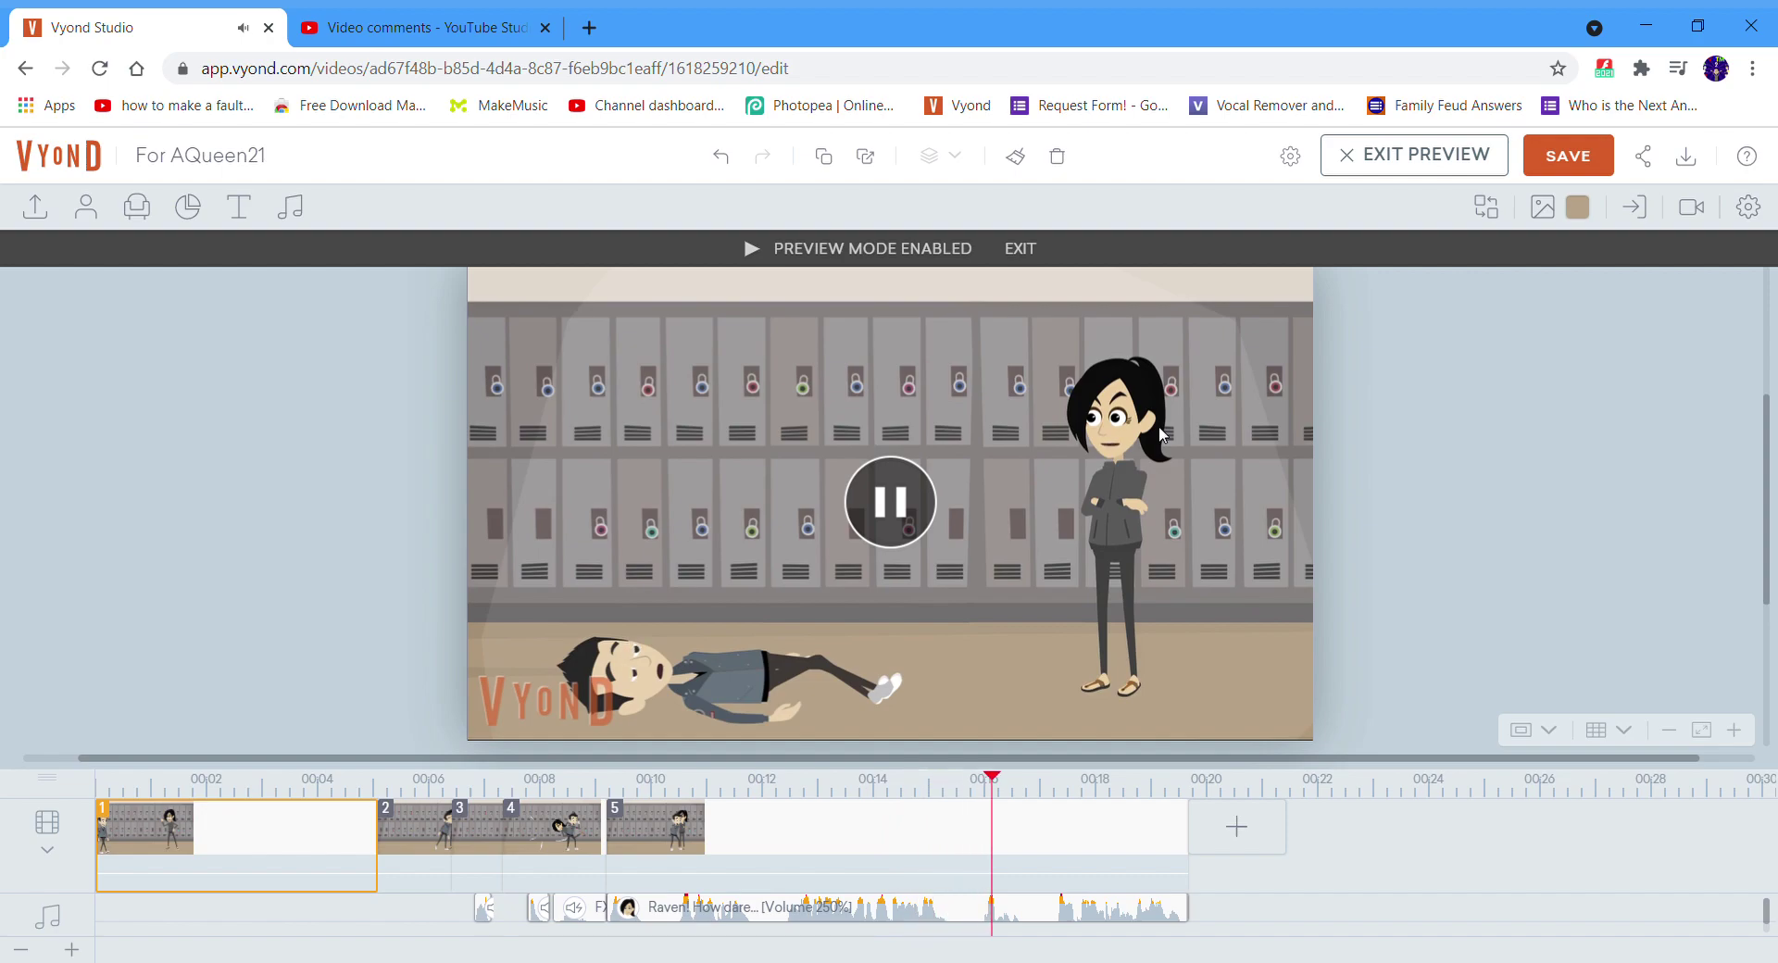
click(1338, 168)
click(1237, 826)
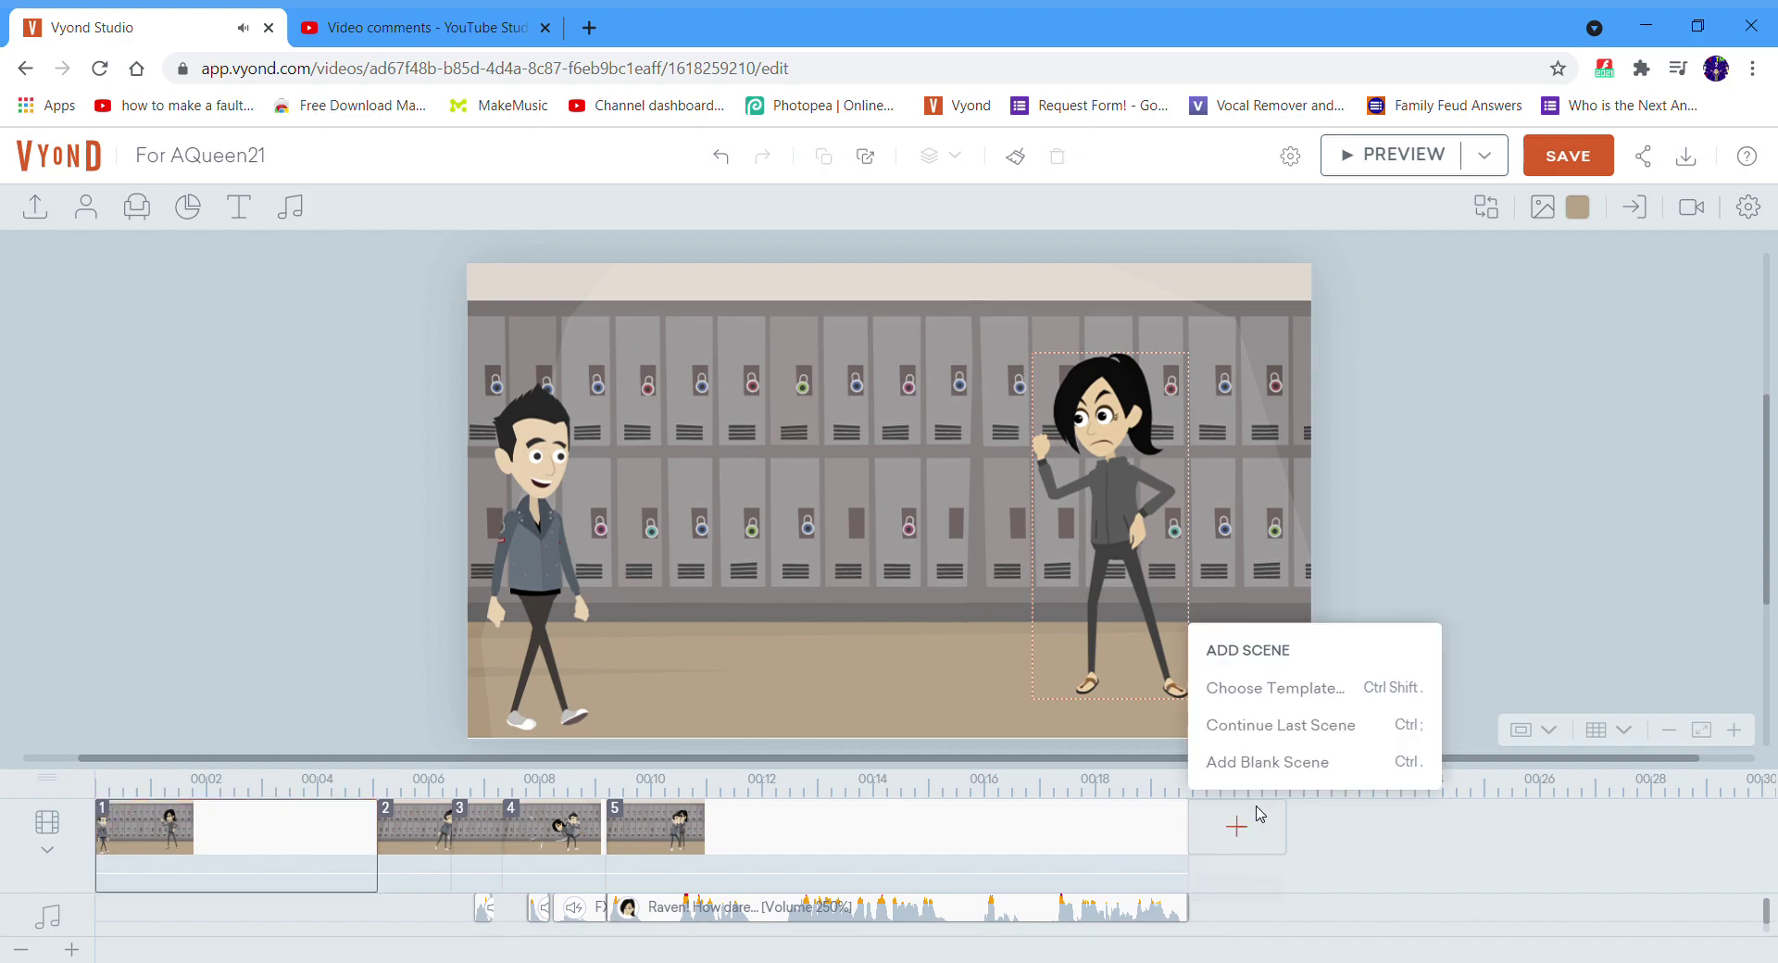
Step: Add scene 6 continuing scene 5, delete the extra scene 7, and move a character off-stage right
click(1204, 717)
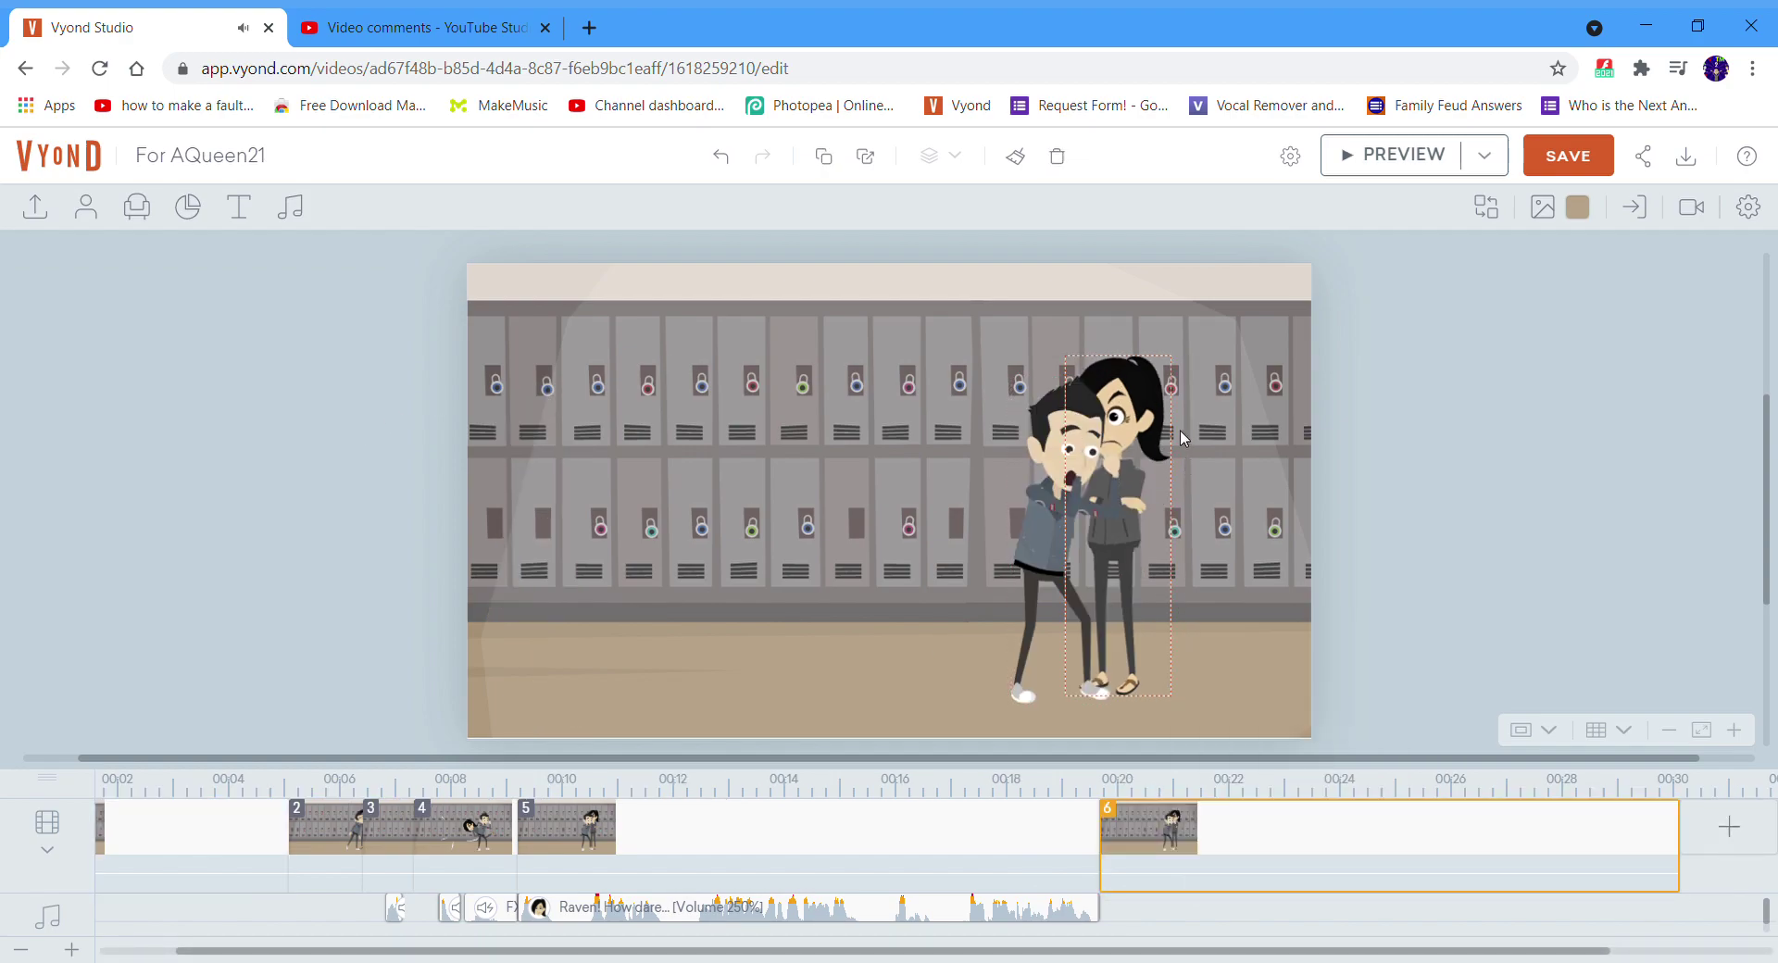
right_click(1290, 867)
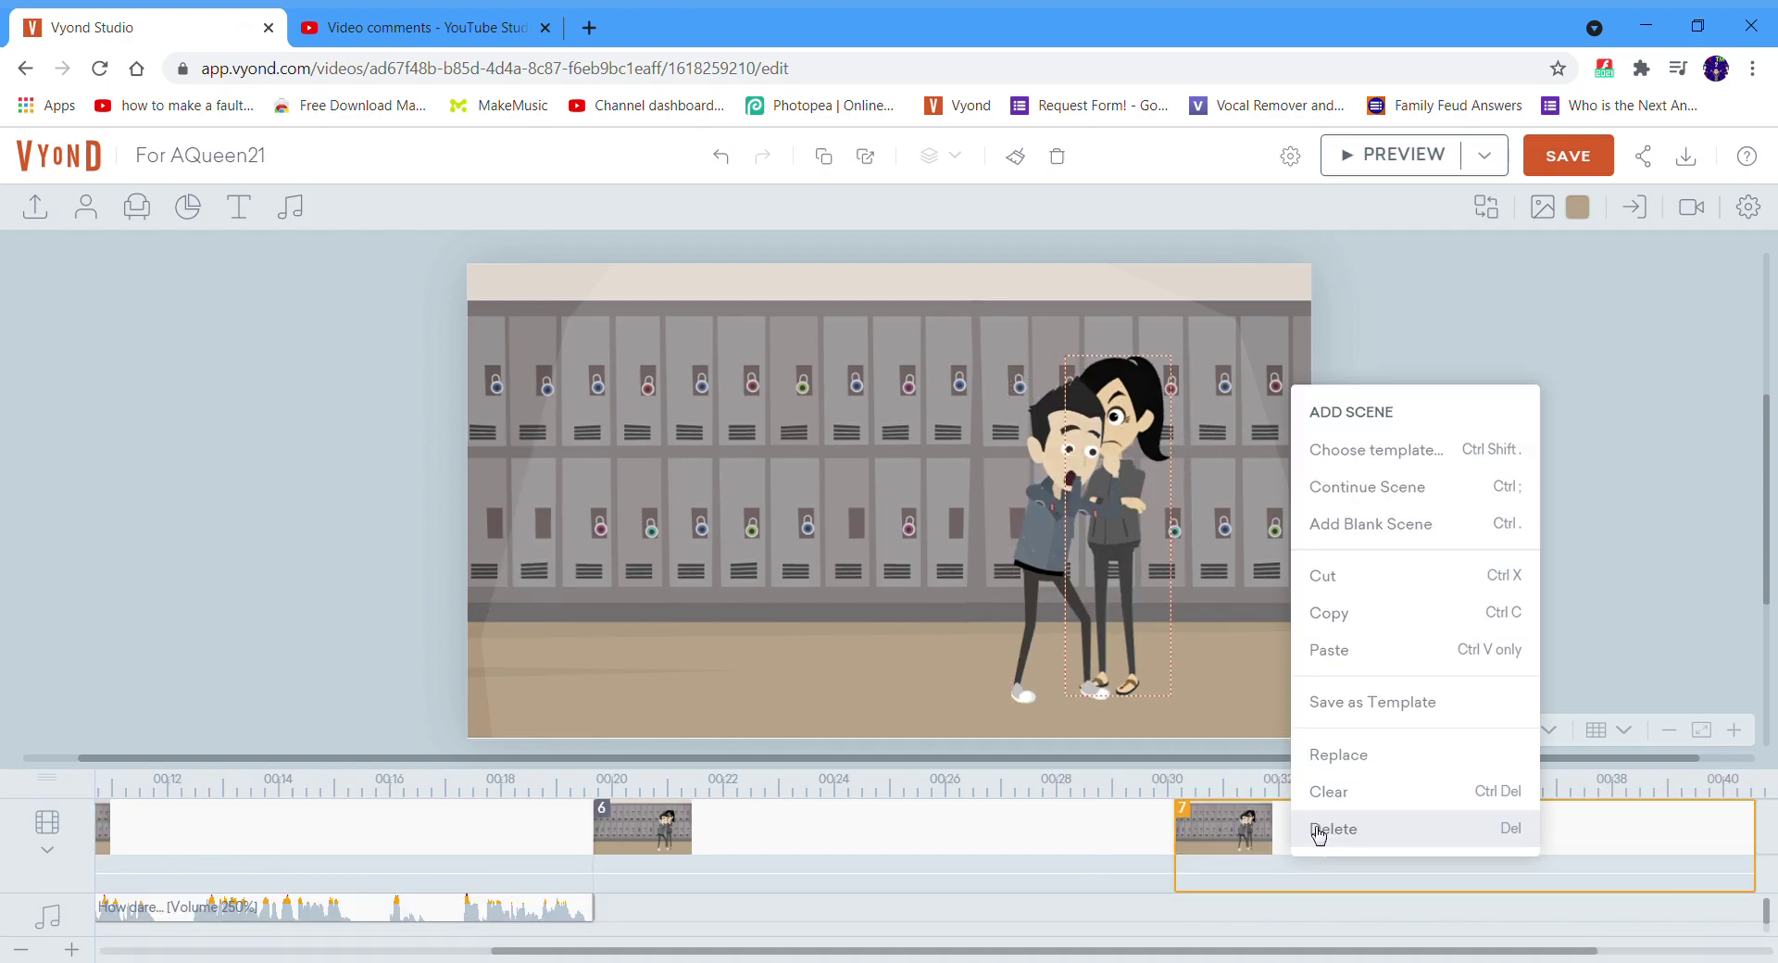
click(1158, 424)
click(1158, 423)
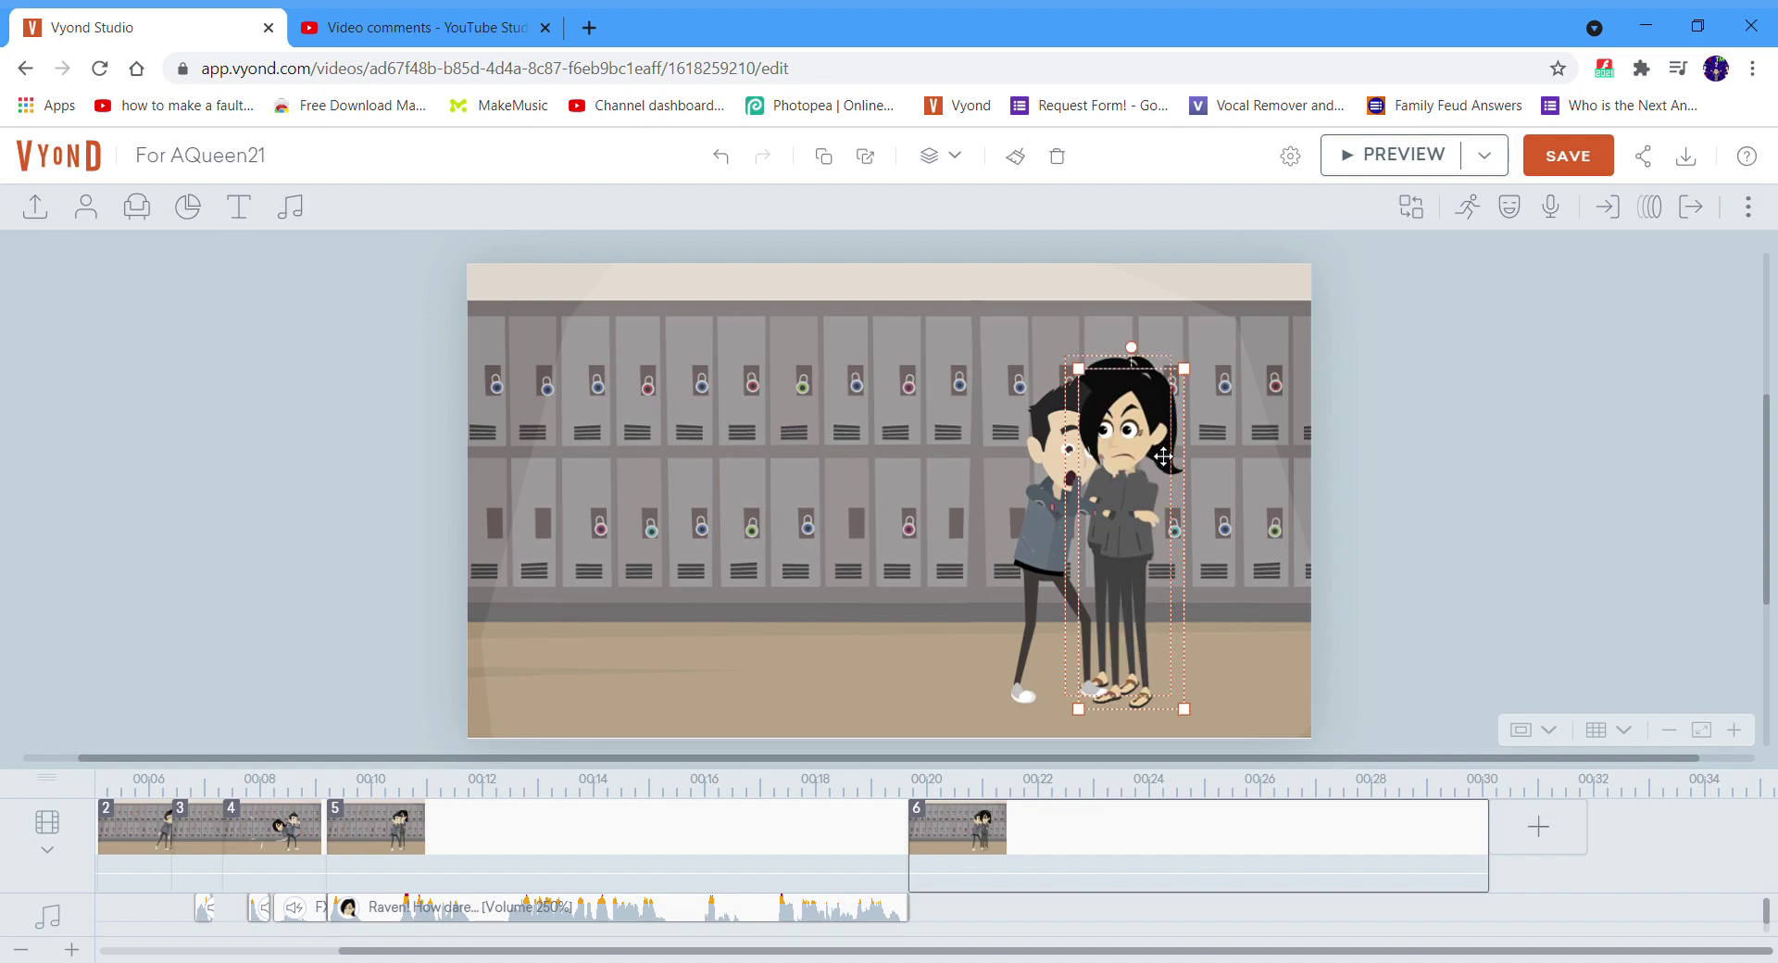
drag(1163, 457, 1445, 444)
Step: Replace the off-stage character with the teacher found by searching 'mrs'
click(1411, 206)
click(225, 272)
text(mrs)
click(65, 454)
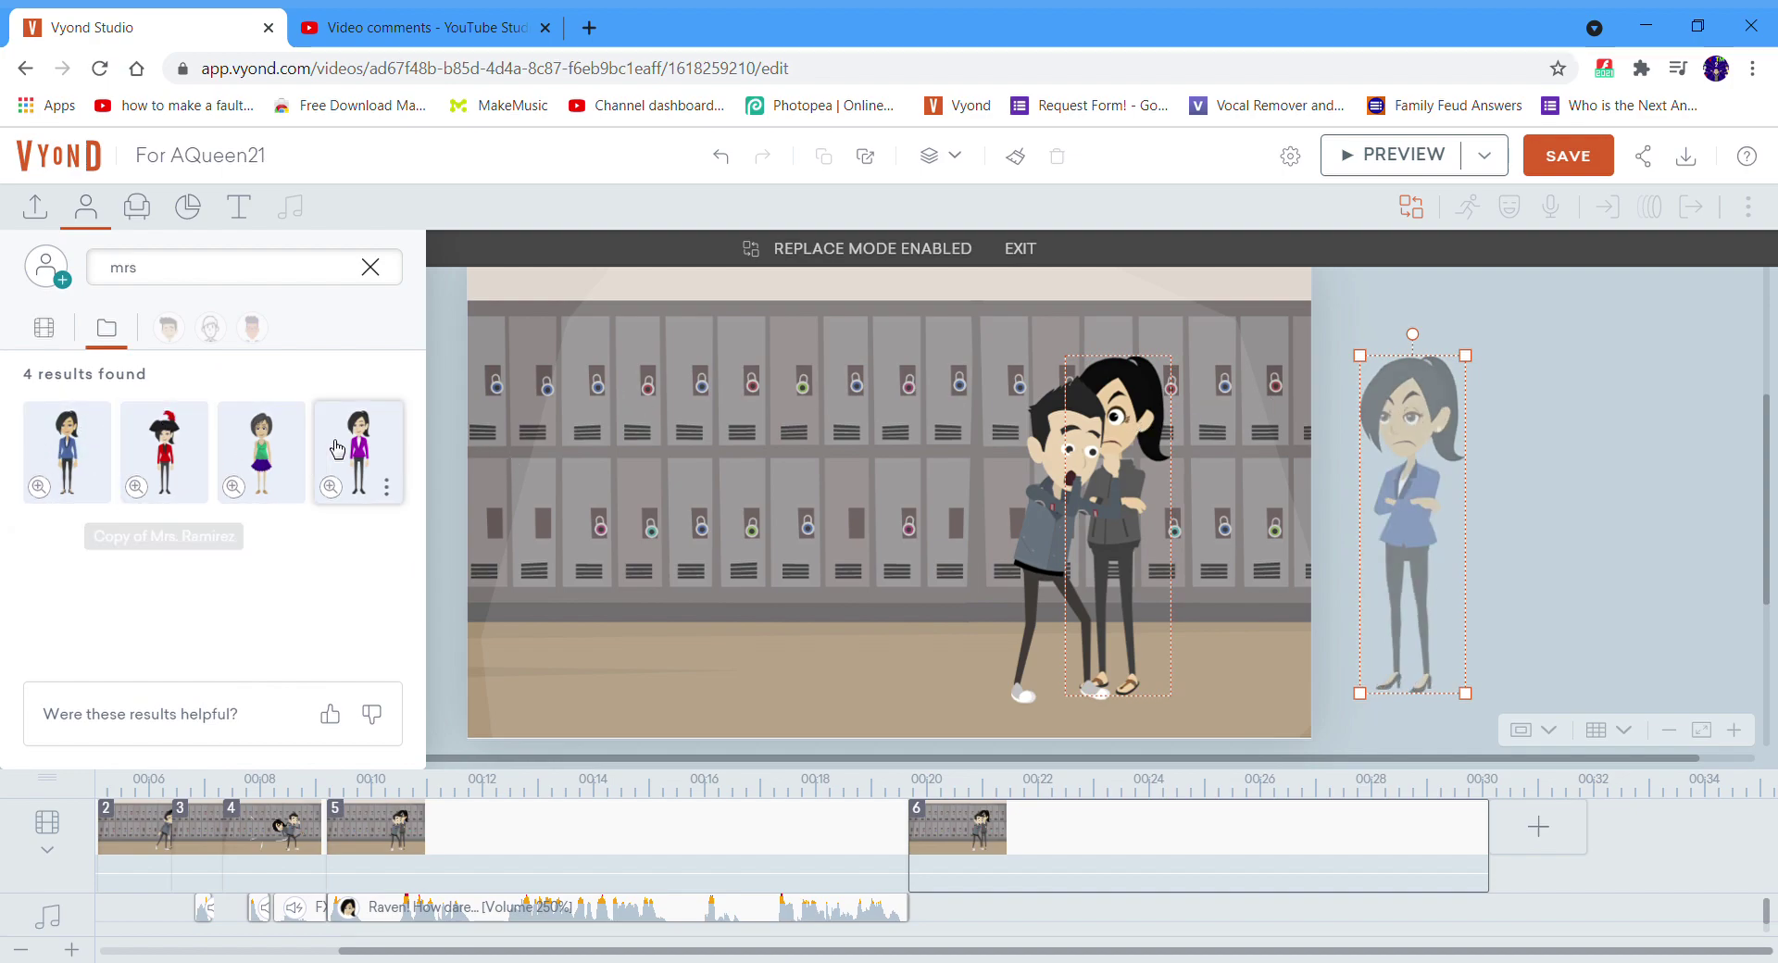
click(85, 206)
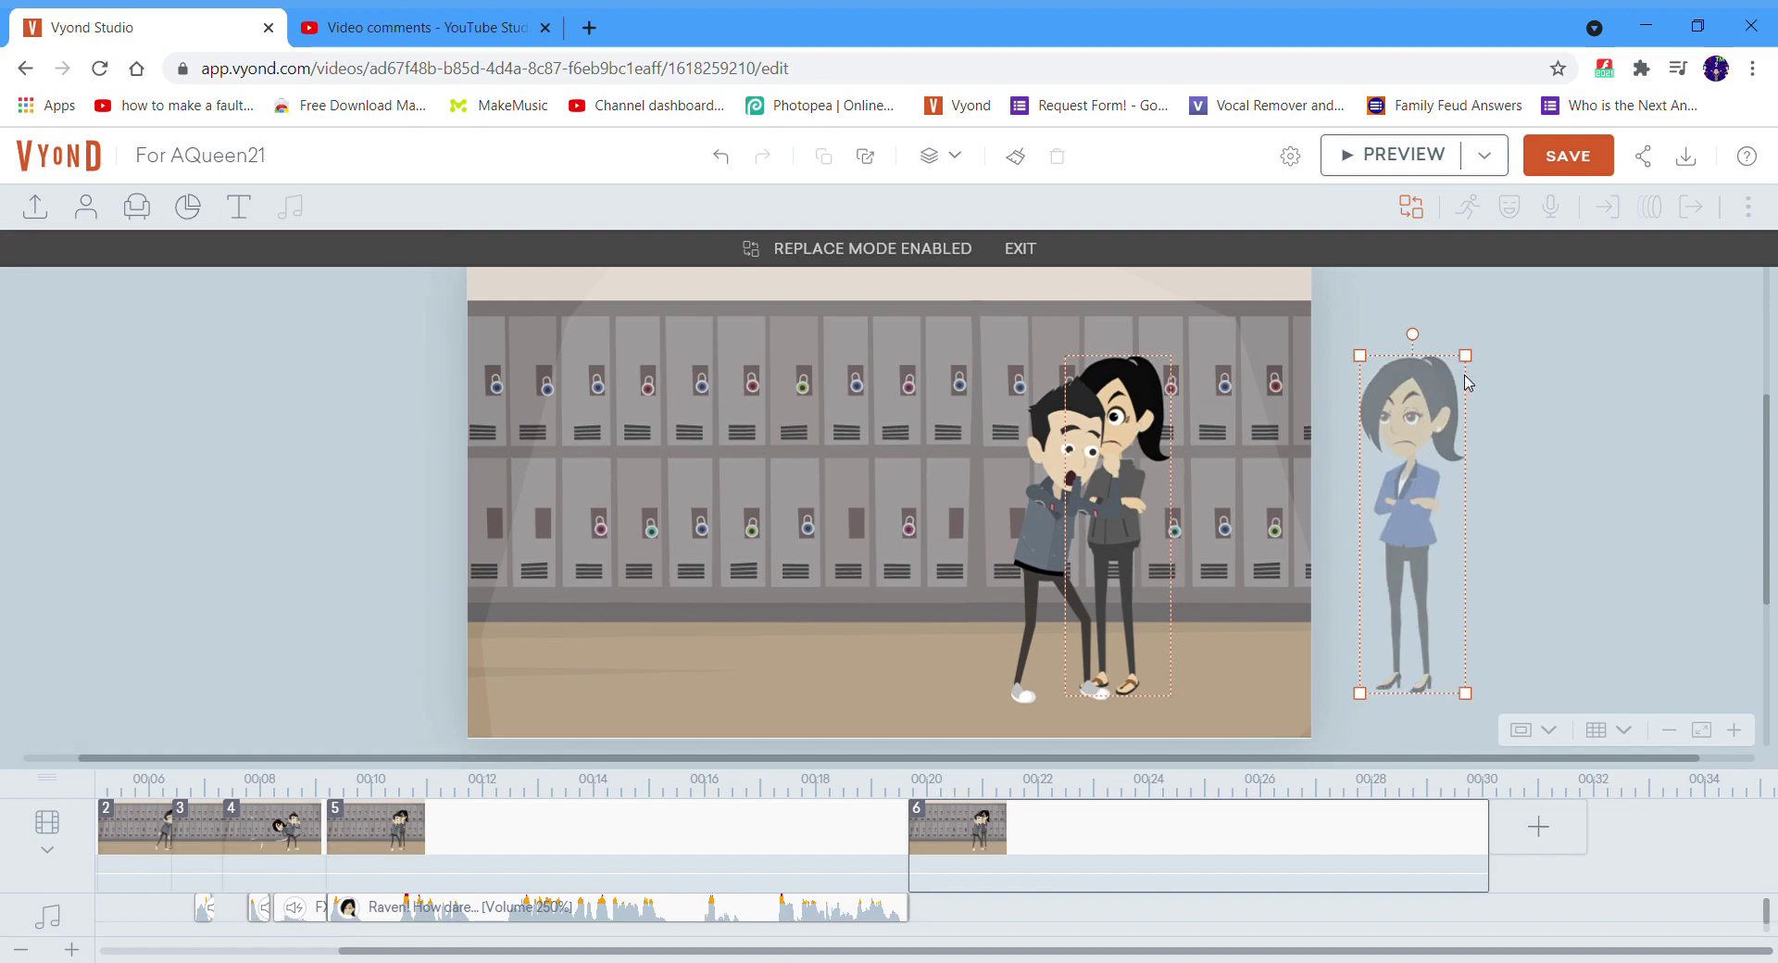
click(1469, 382)
click(1552, 206)
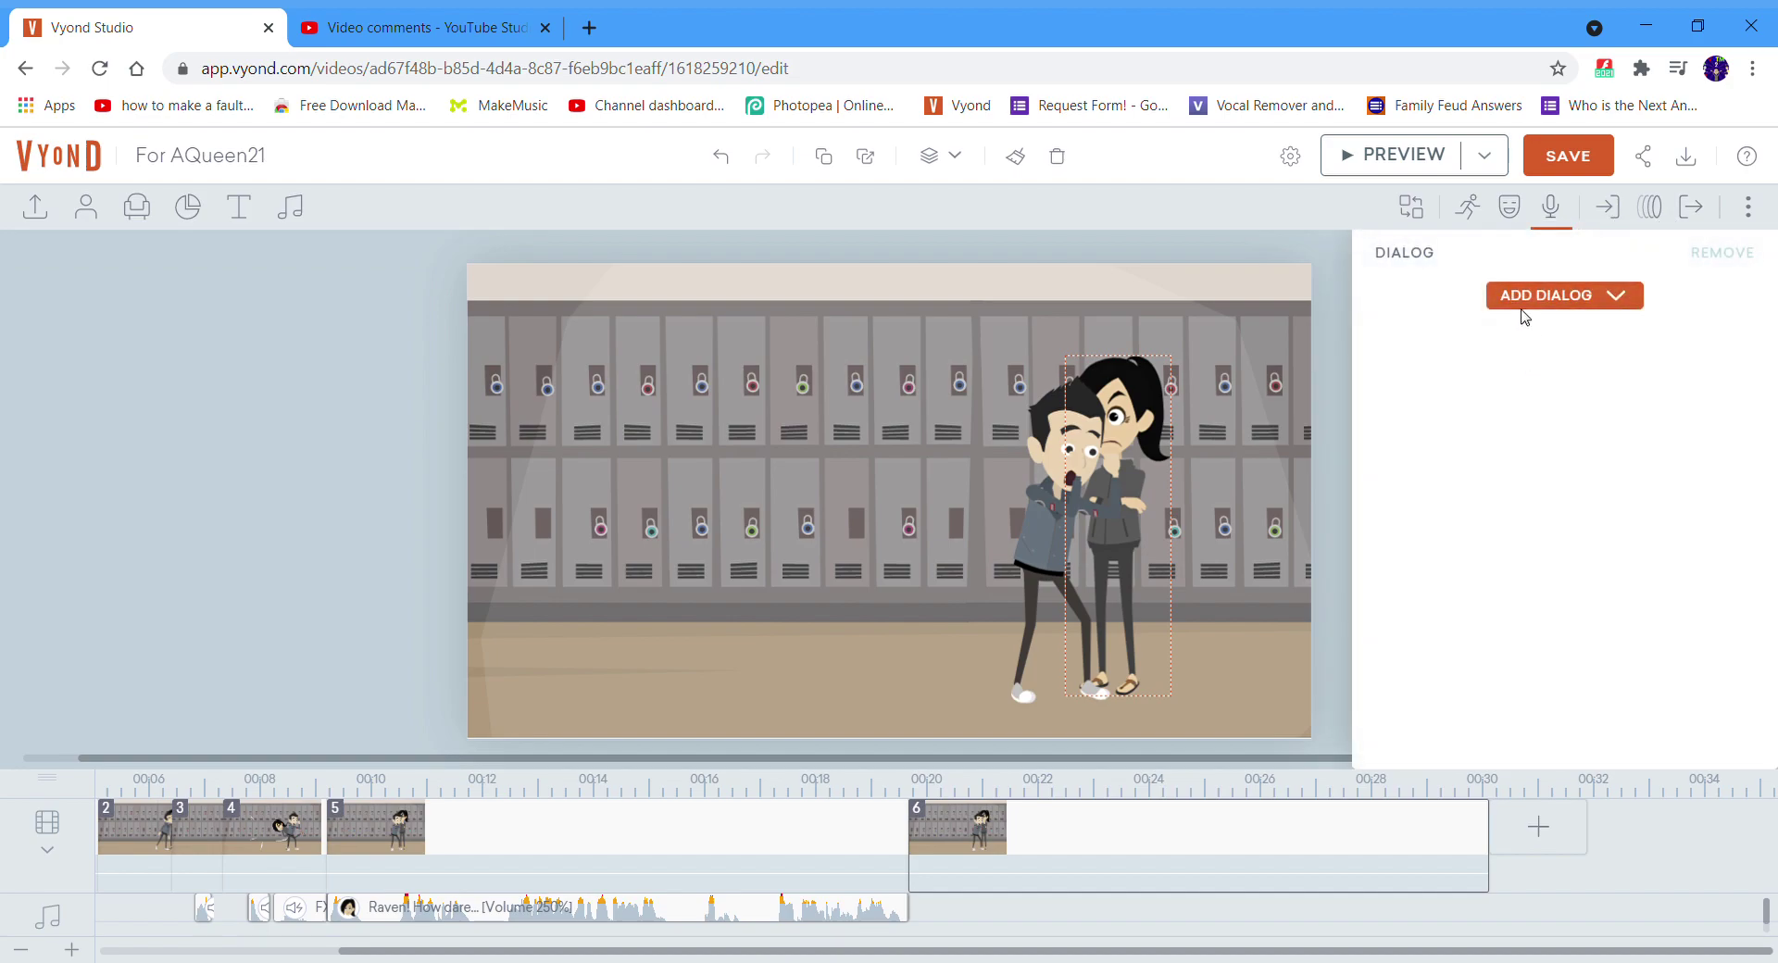
Step: Give the teacher the 'run' action
click(1468, 206)
text(run)
key(Return)
click(1396, 317)
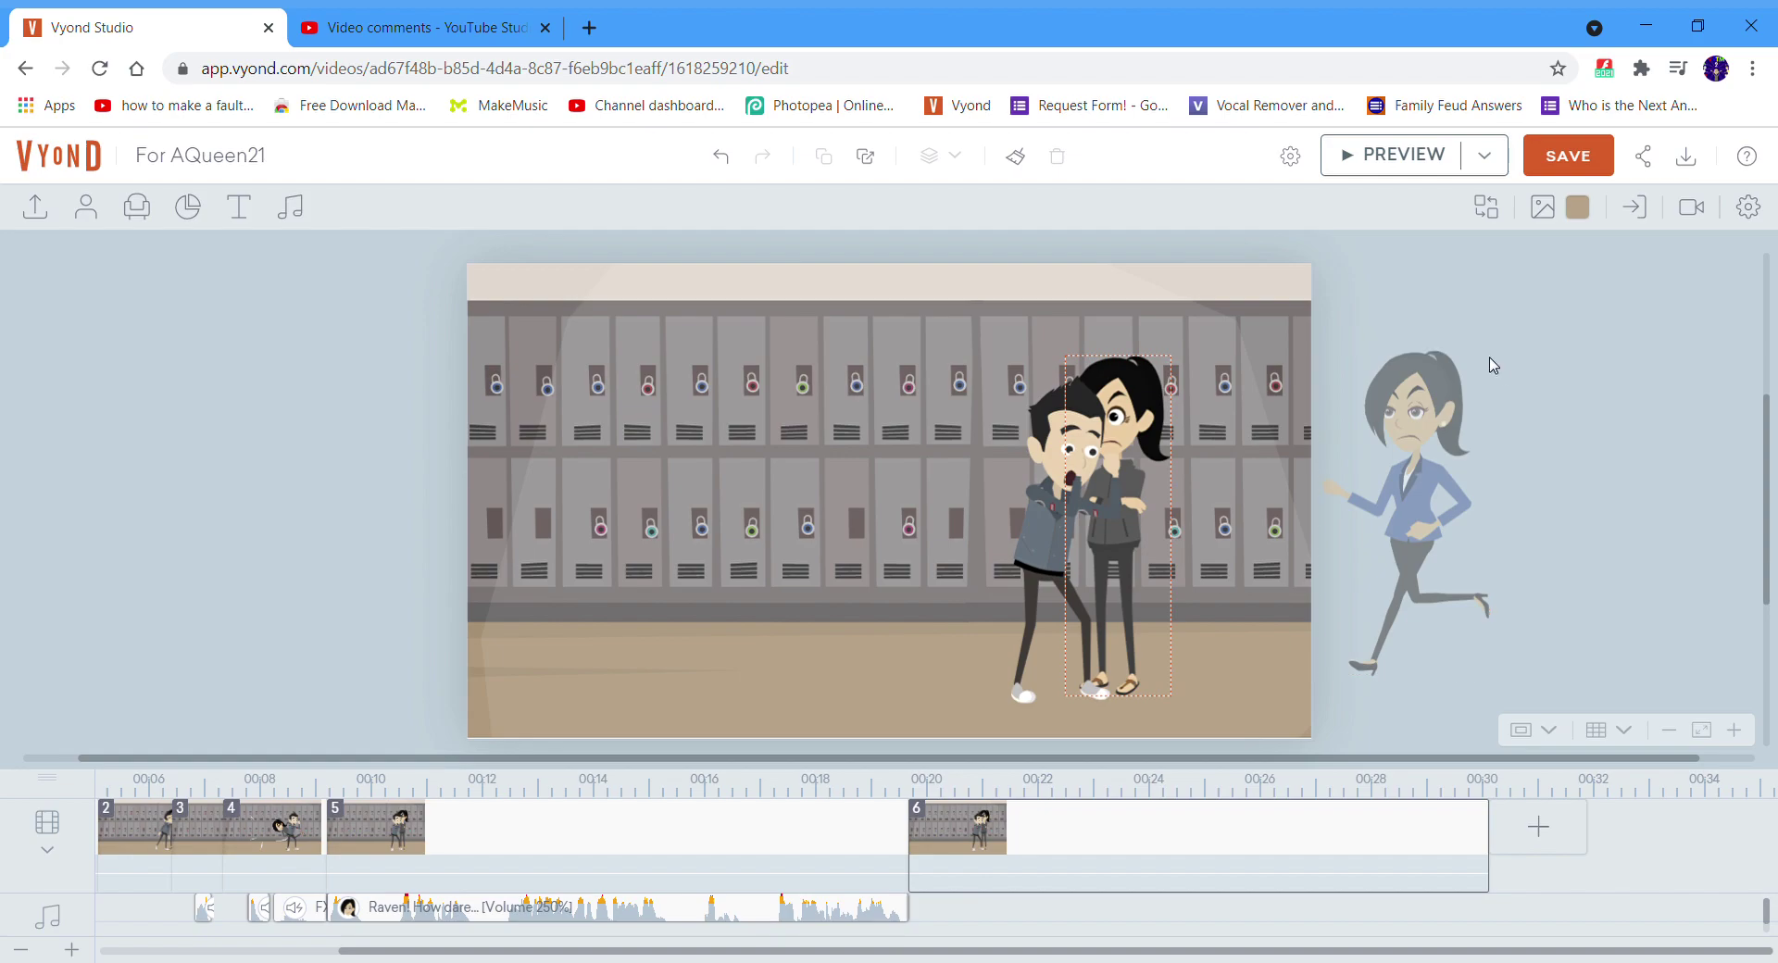
click(1552, 206)
Step: Add a text-to-speech line for the teacher with the Female - Kimberly (United States) voice
click(1545, 294)
click(1539, 384)
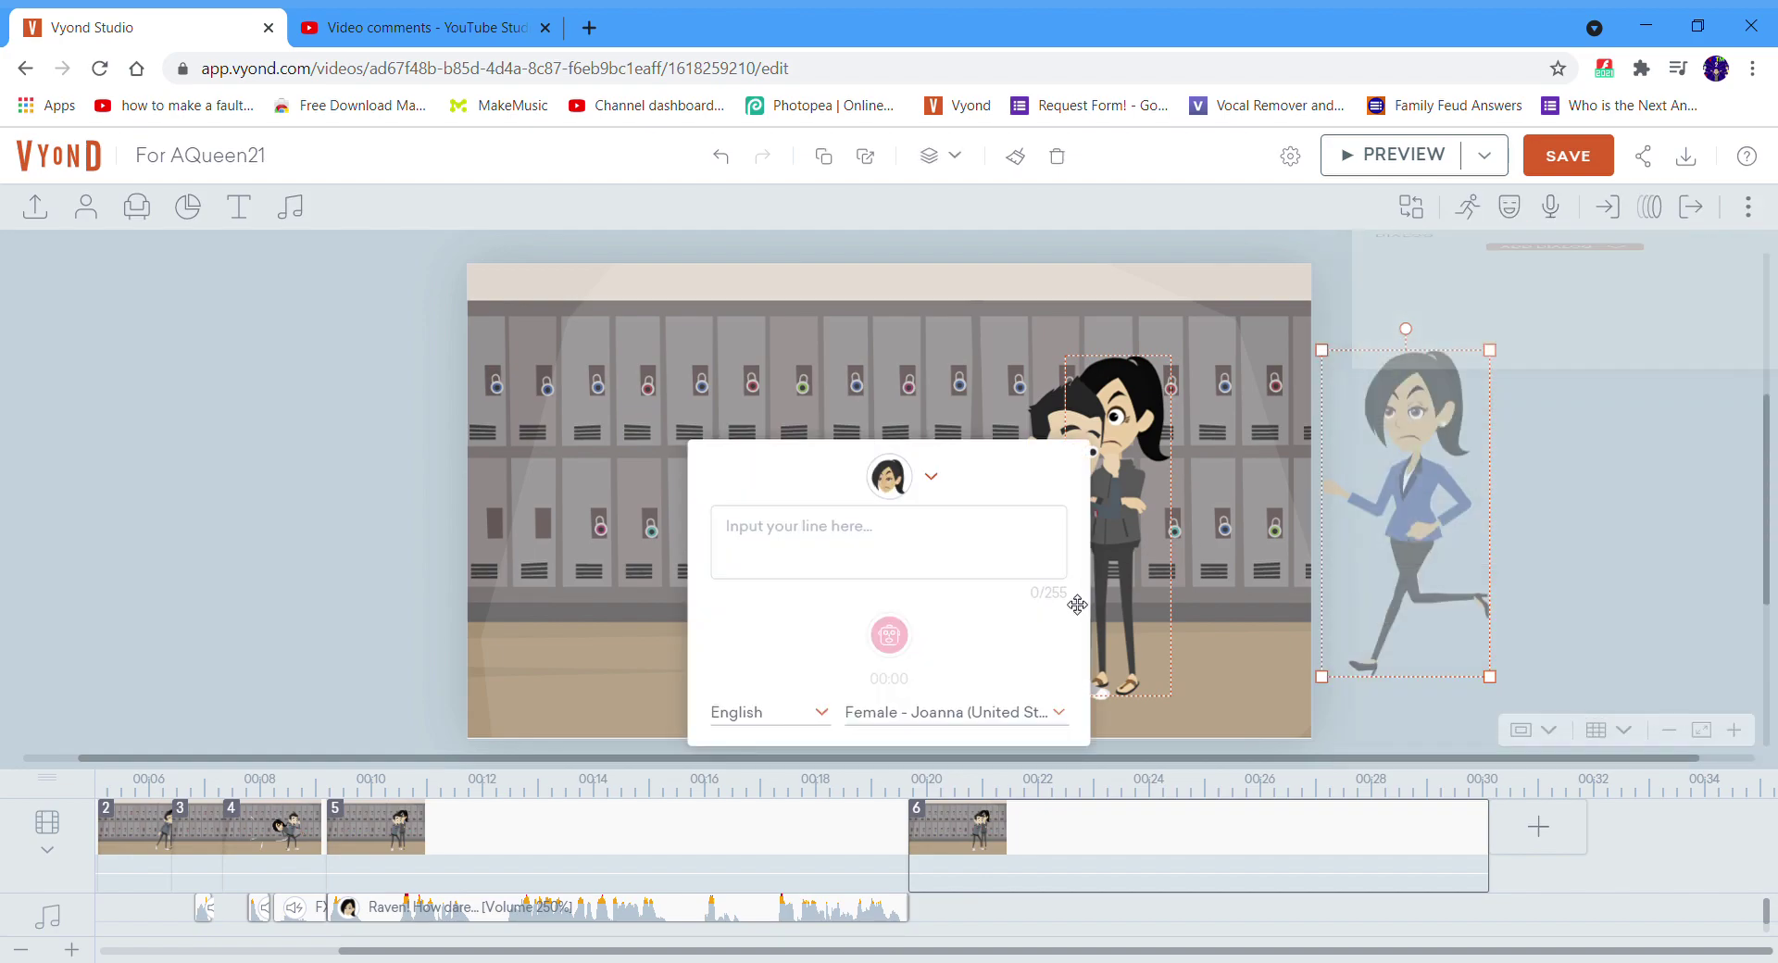
click(944, 711)
scroll(953, 871, down, 3)
scroll(1003, 829, up, 2)
scroll(1002, 825, up, 2)
scroll(1003, 824, down, 2)
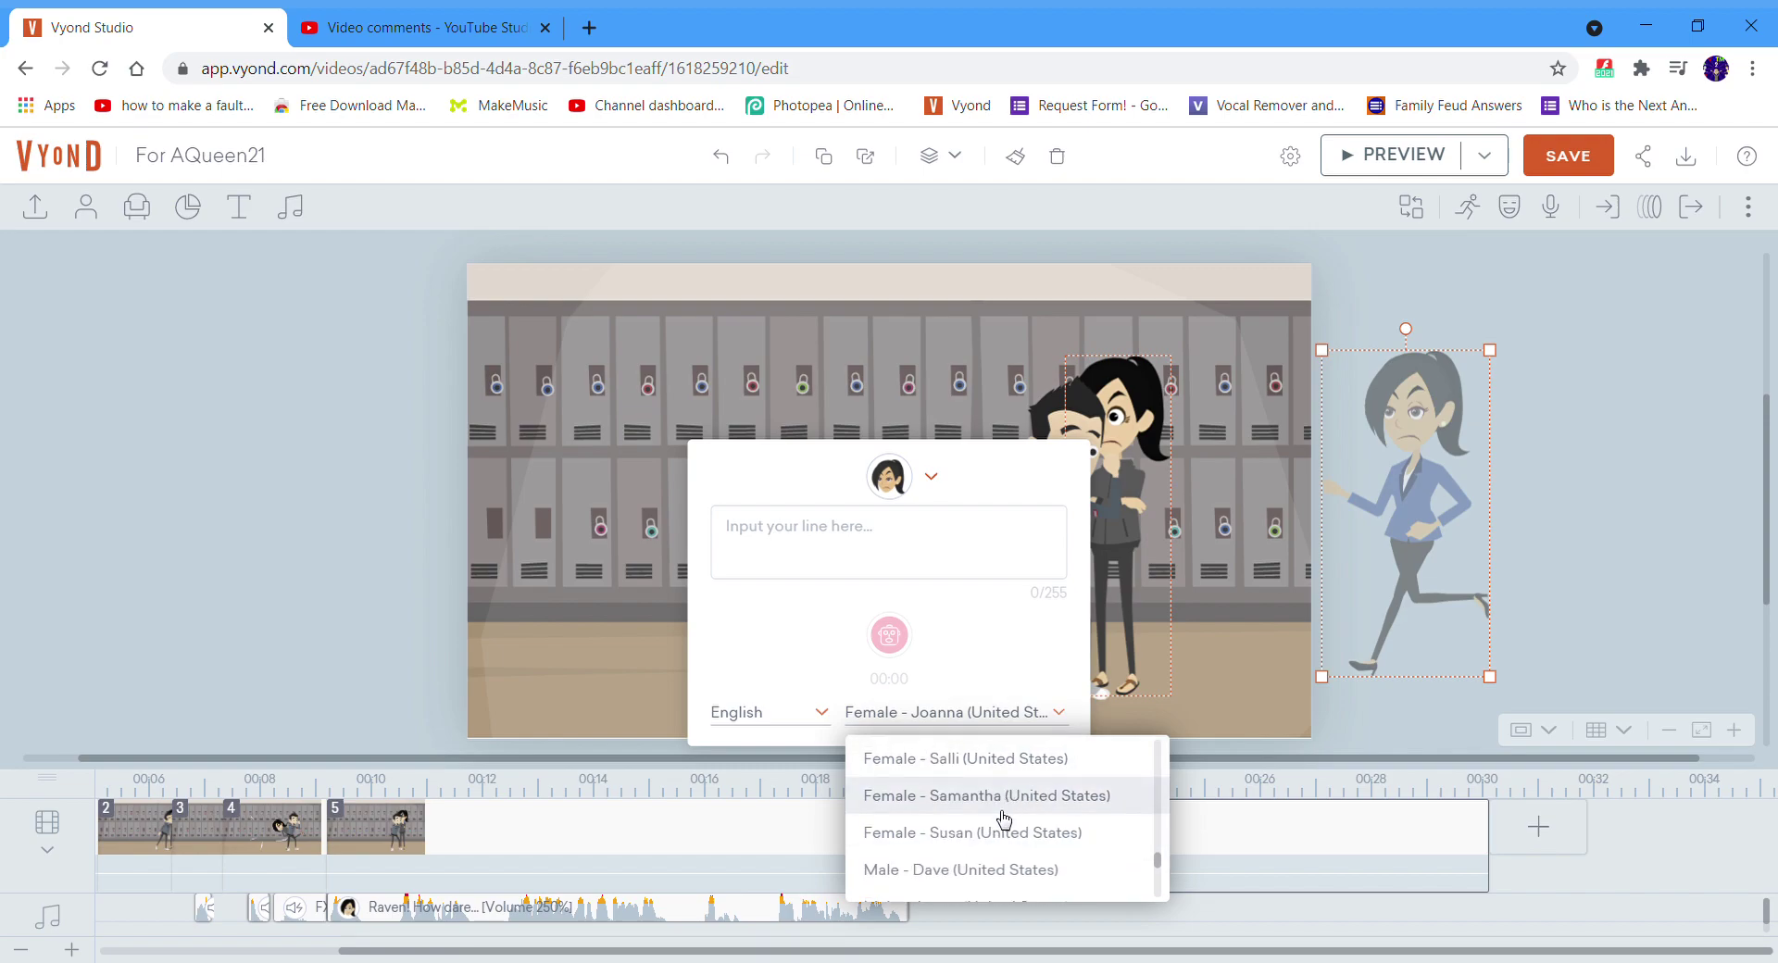
scroll(1000, 857, up, 3)
click(1000, 858)
Step: Generate 'Did someone say Mrs. Ramirez?' at 300% volume and trim scene 6 to 2.25s
click(1001, 578)
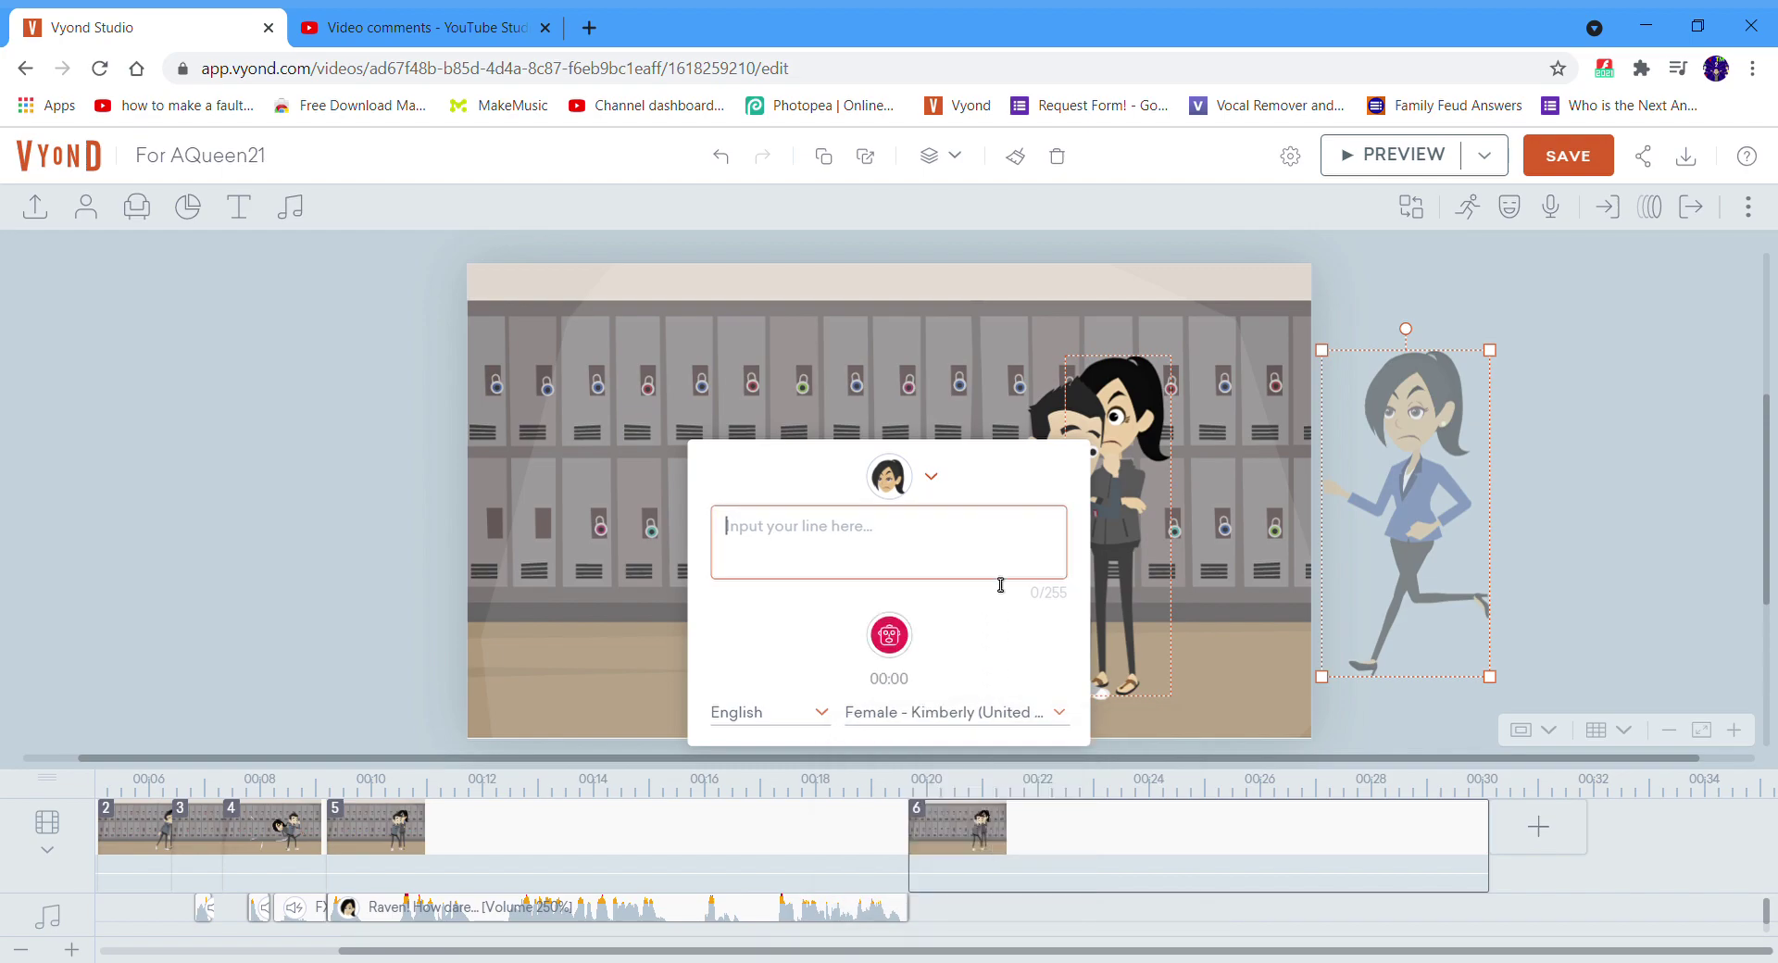
text(Did someone say Mrs. Ramirez?)
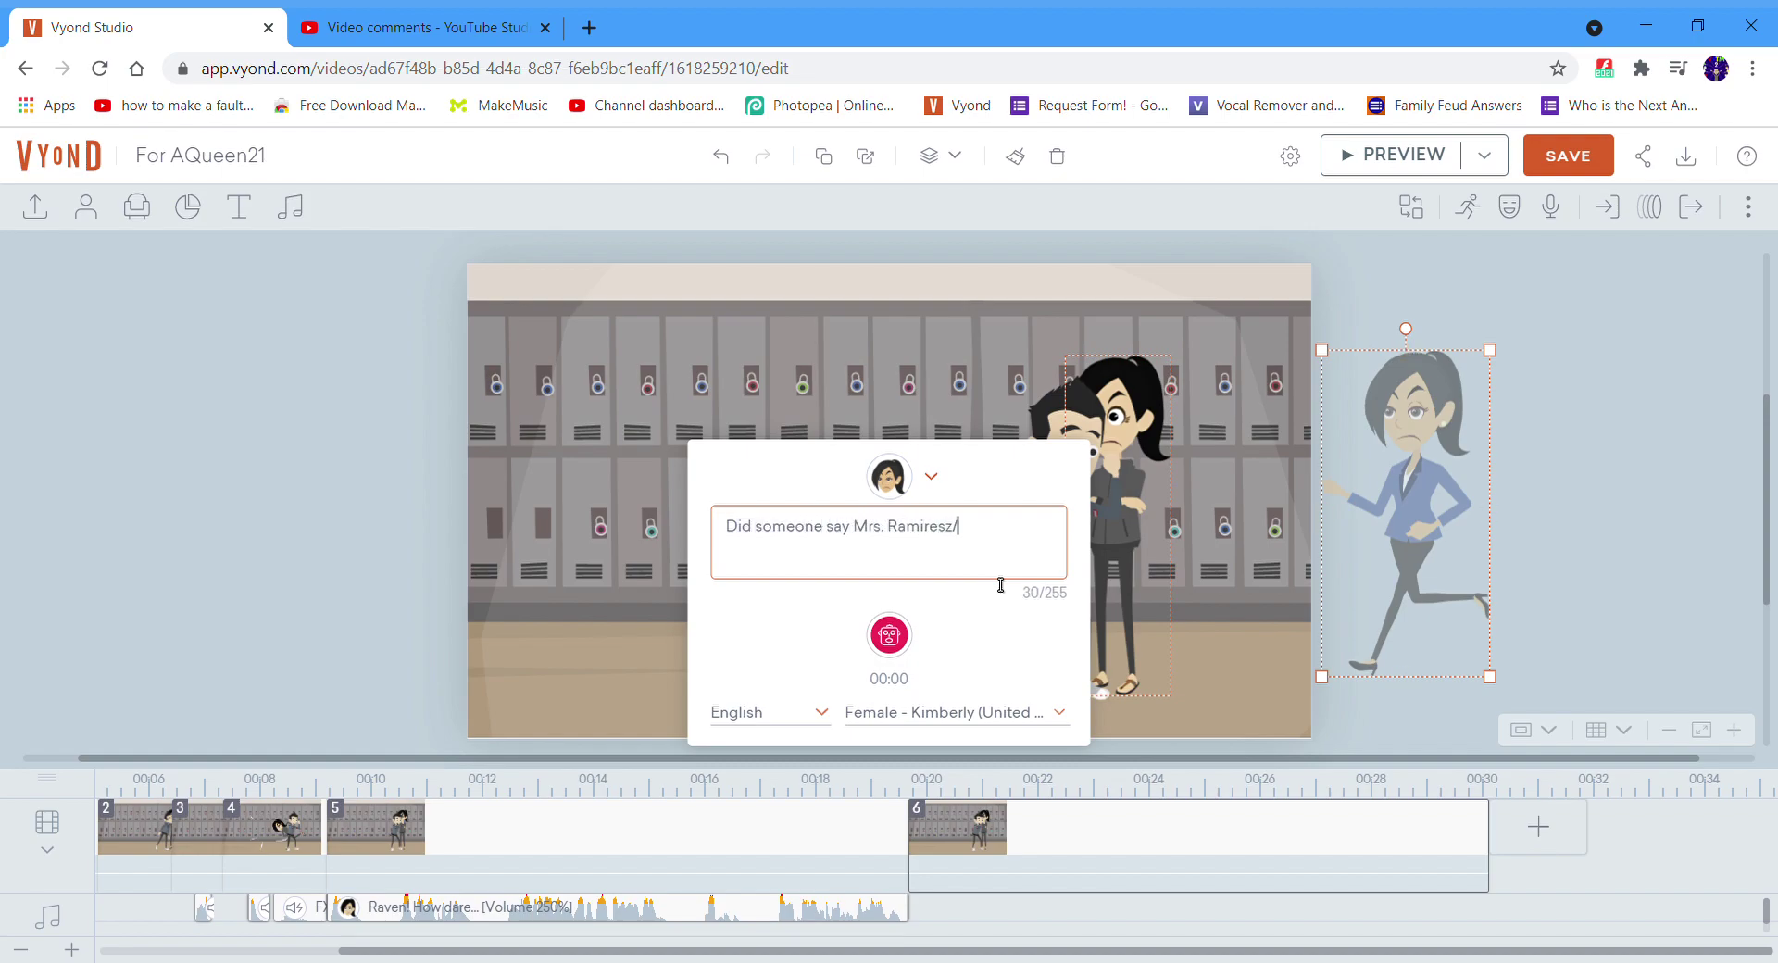
click(890, 636)
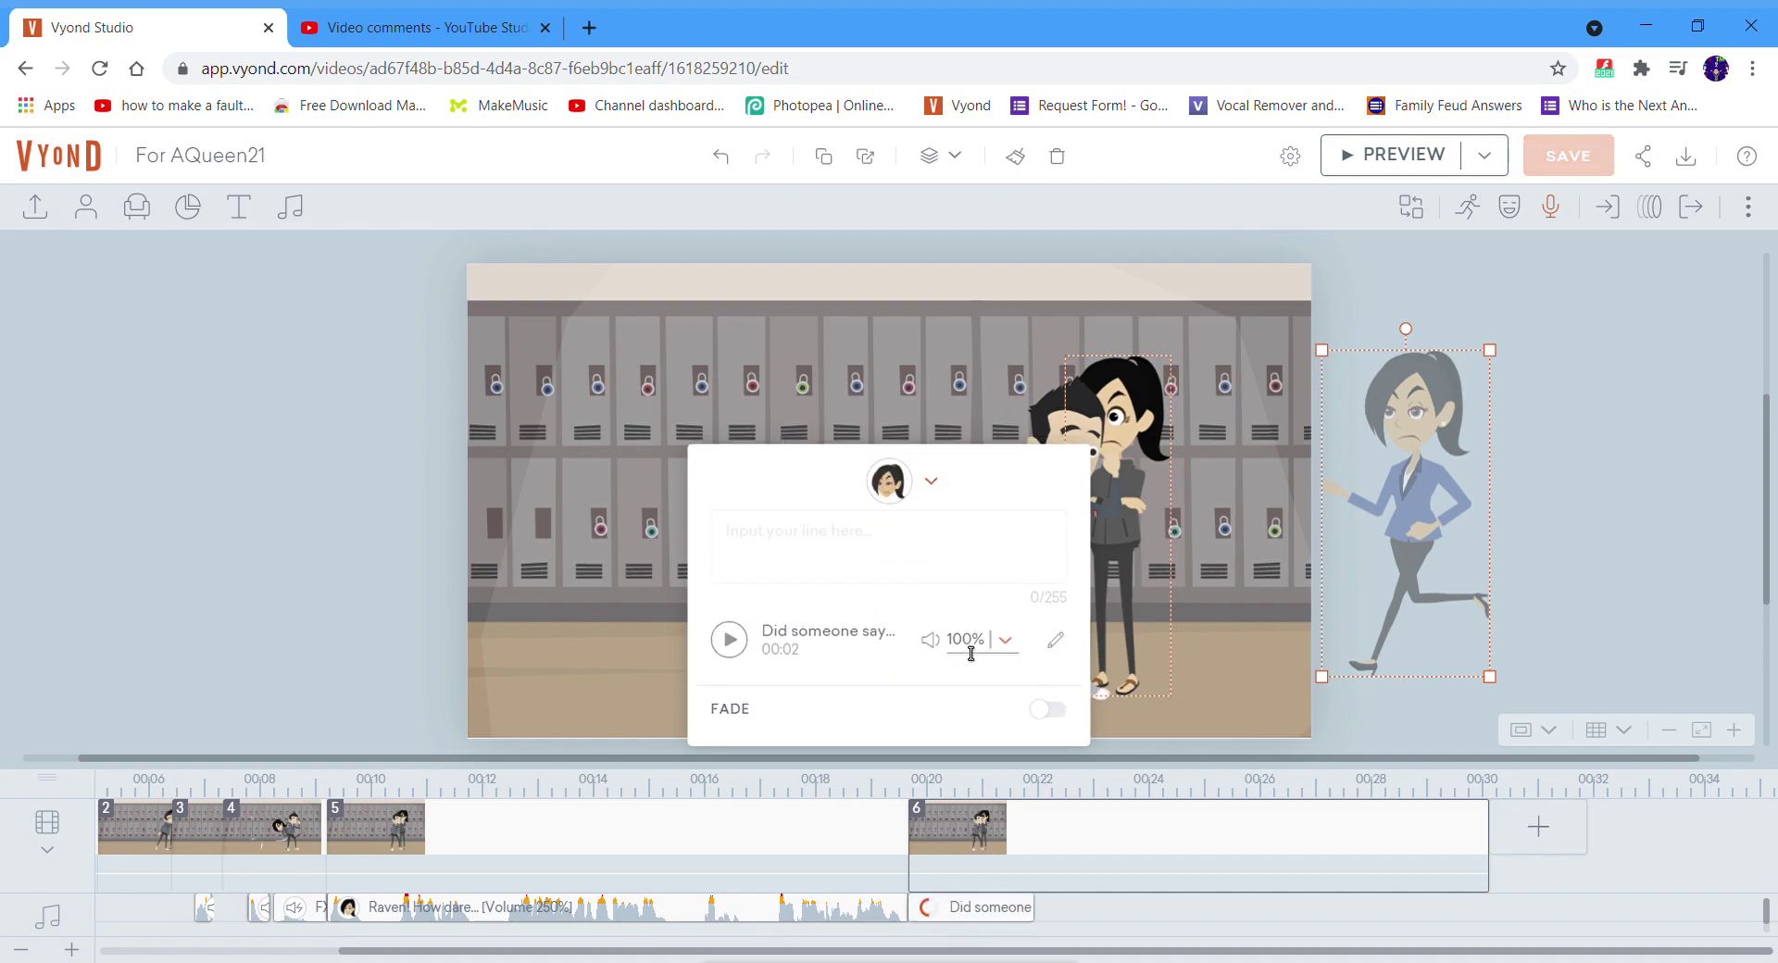
click(971, 653)
text(30)
click(729, 639)
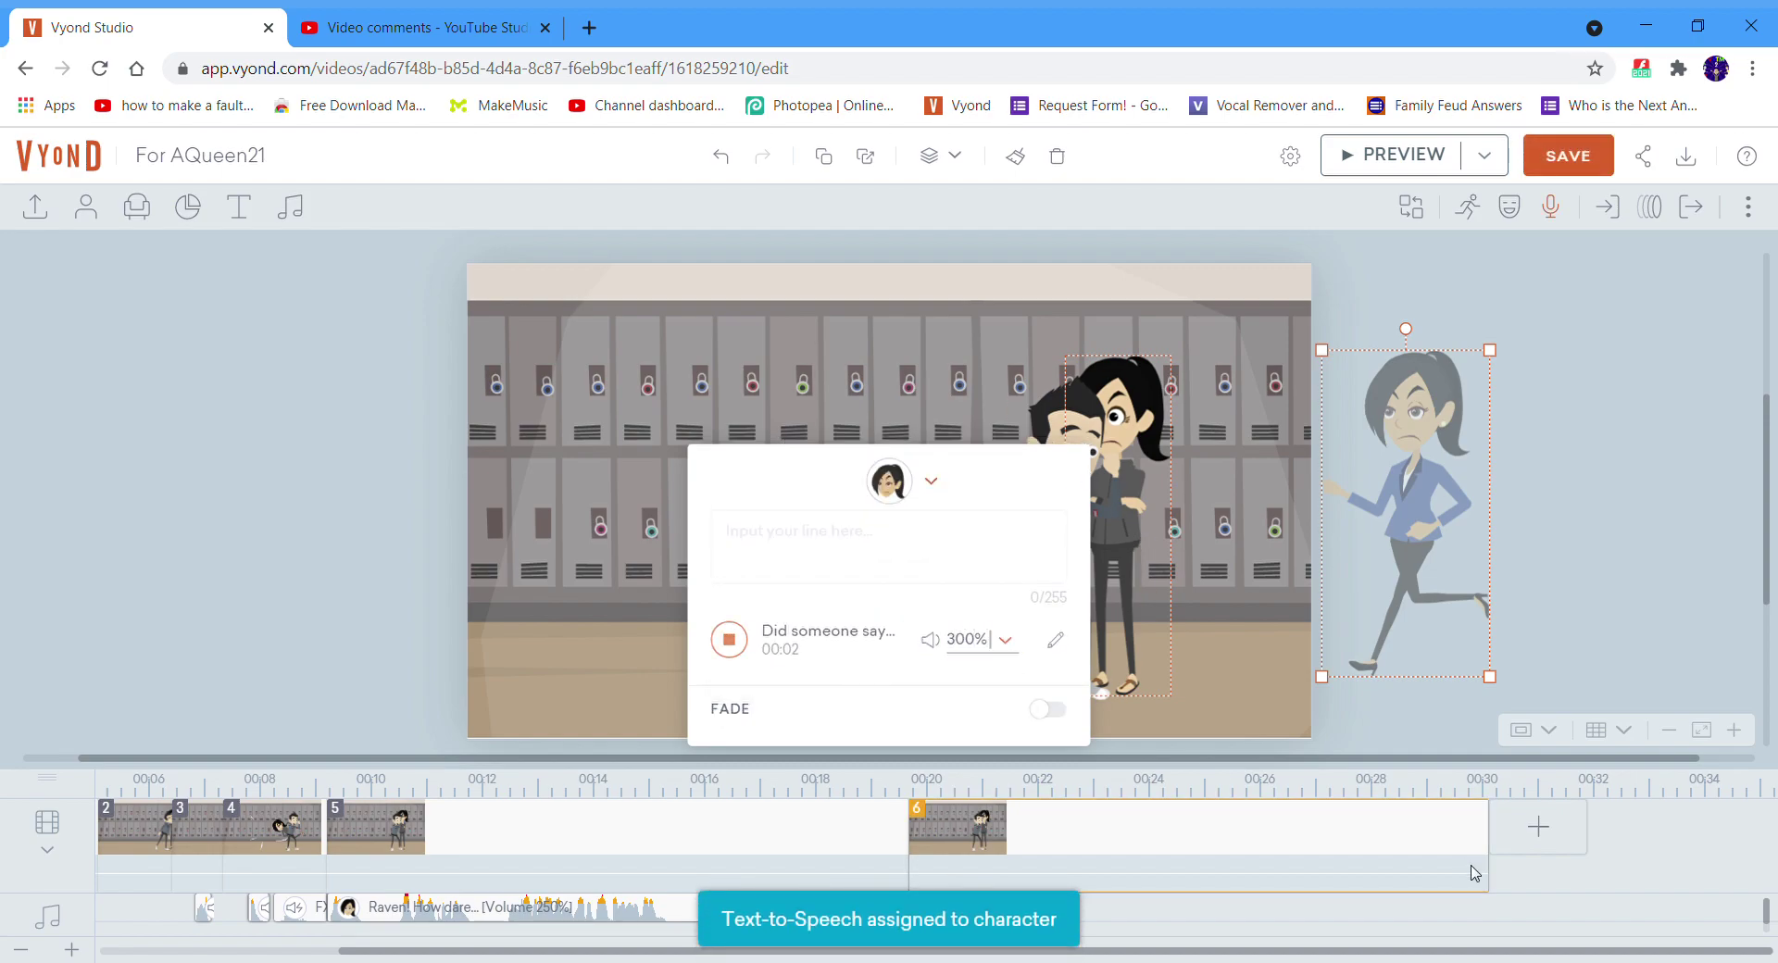
drag(1485, 874, 1044, 933)
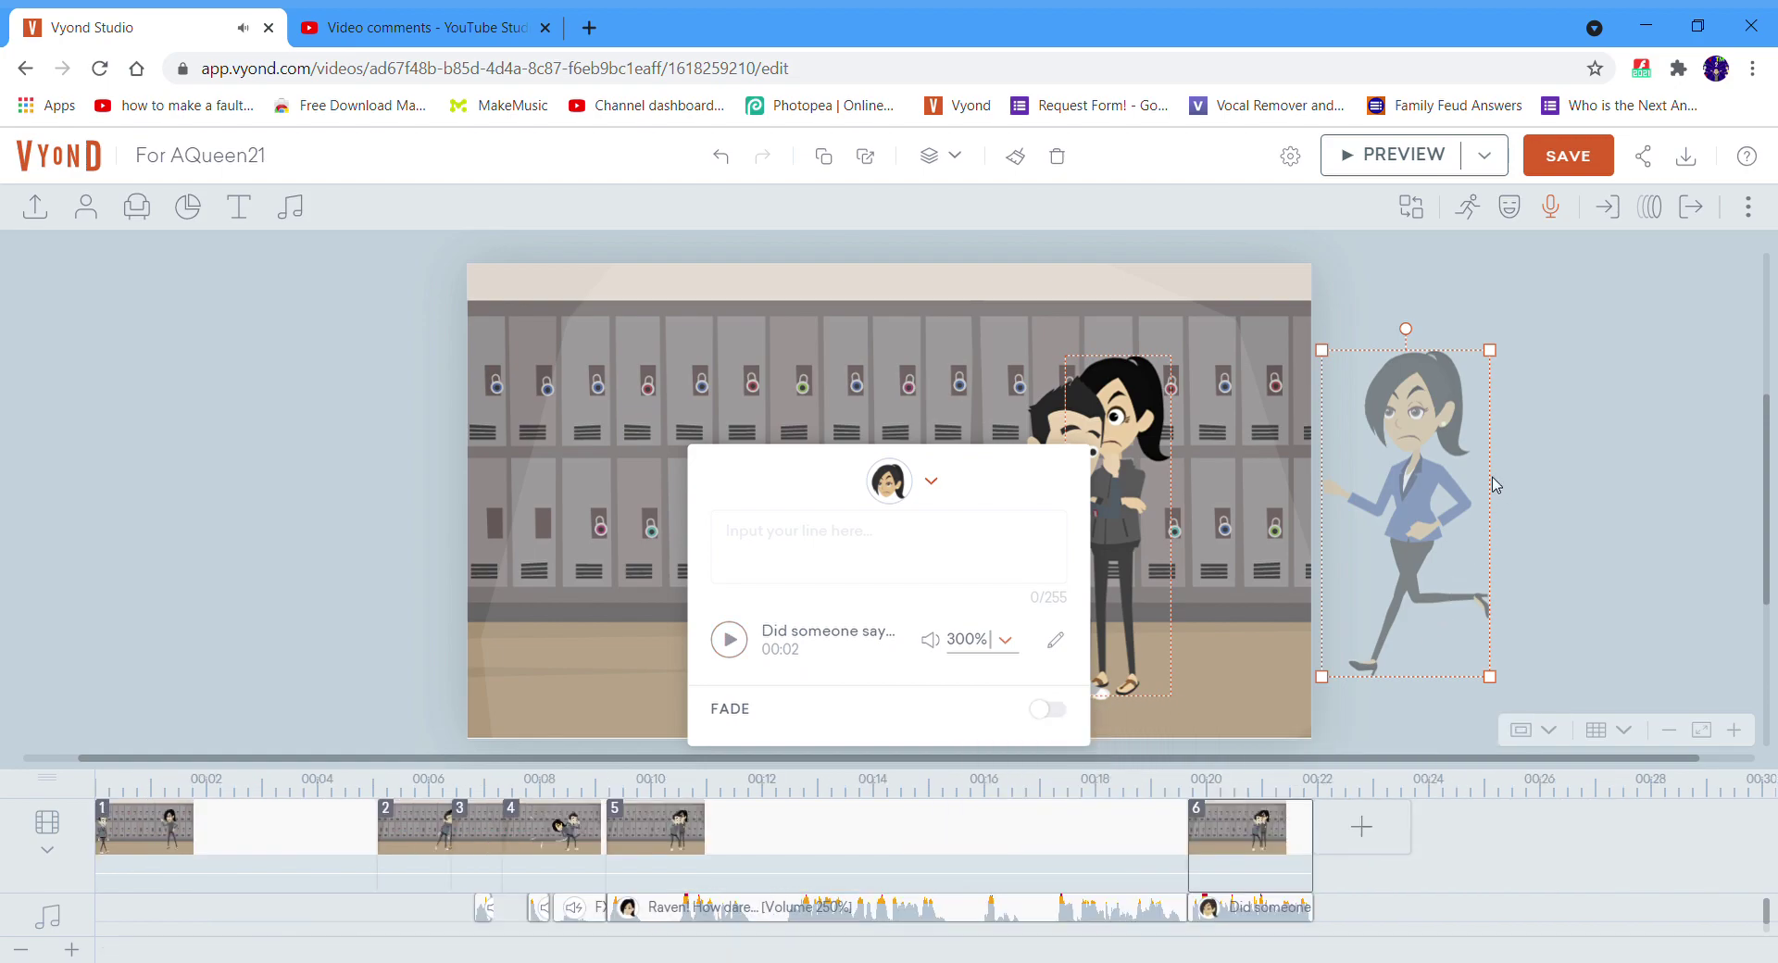
Step: Give the teacher a Line - Horizontal right-to-left motion path ending beside the girl
click(1650, 207)
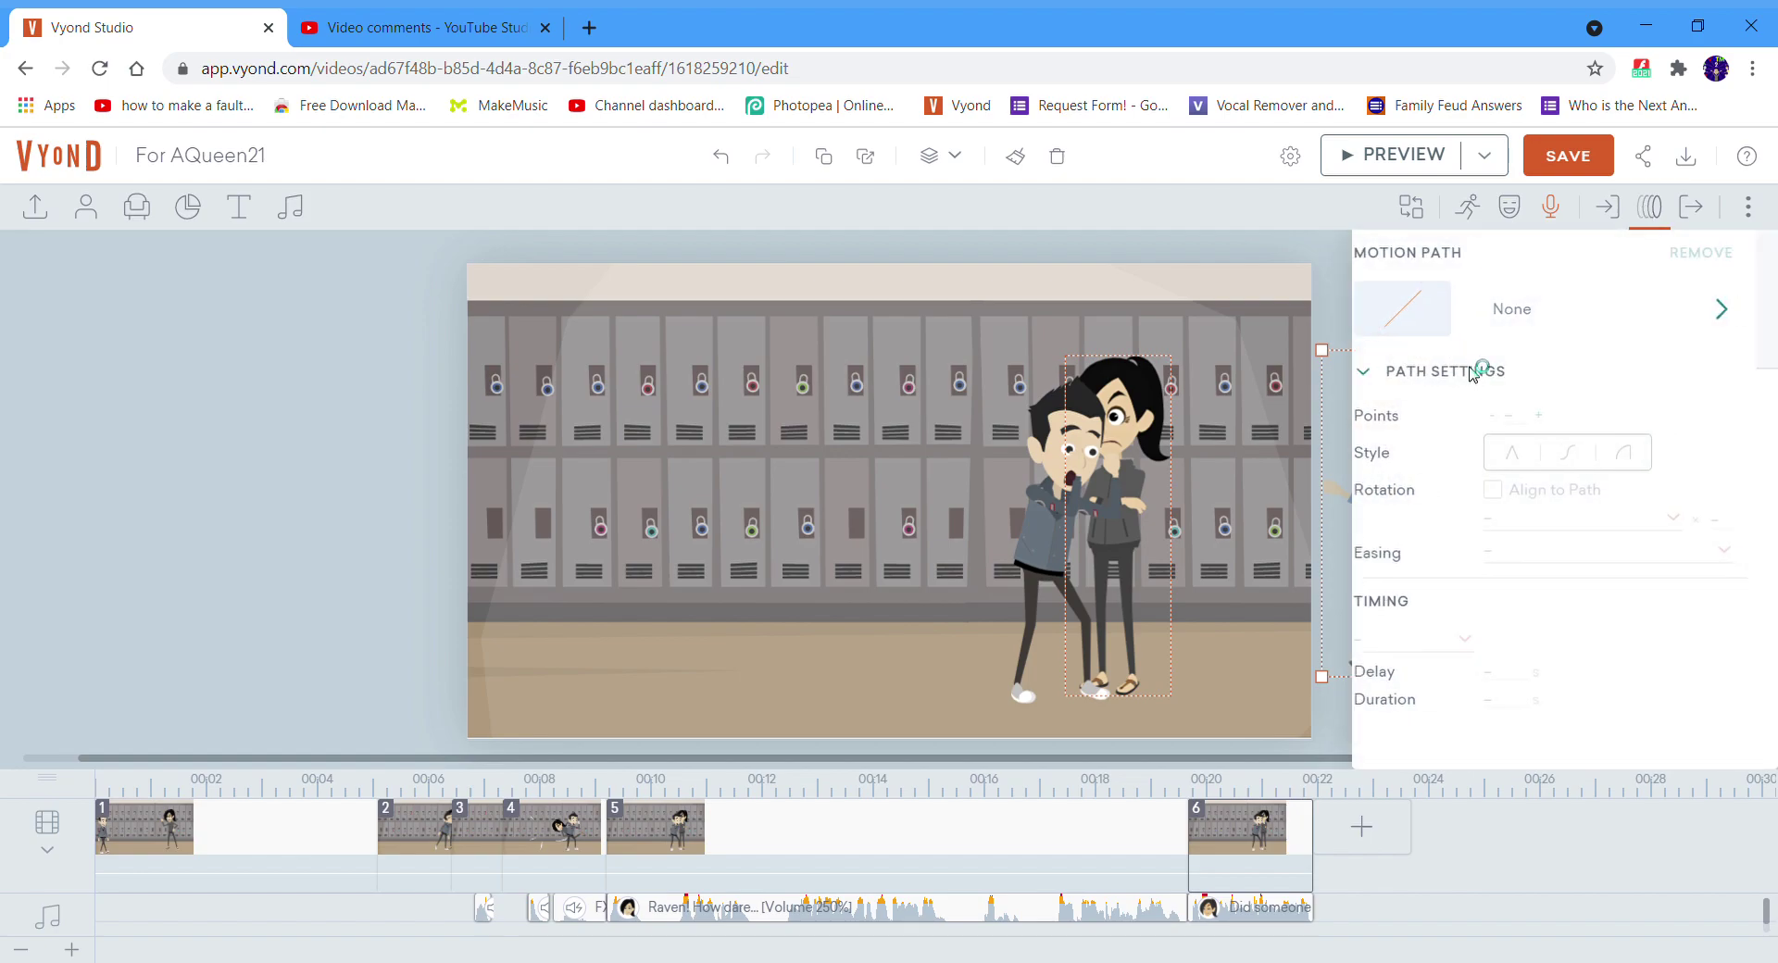
click(1462, 306)
click(1677, 411)
click(1354, 474)
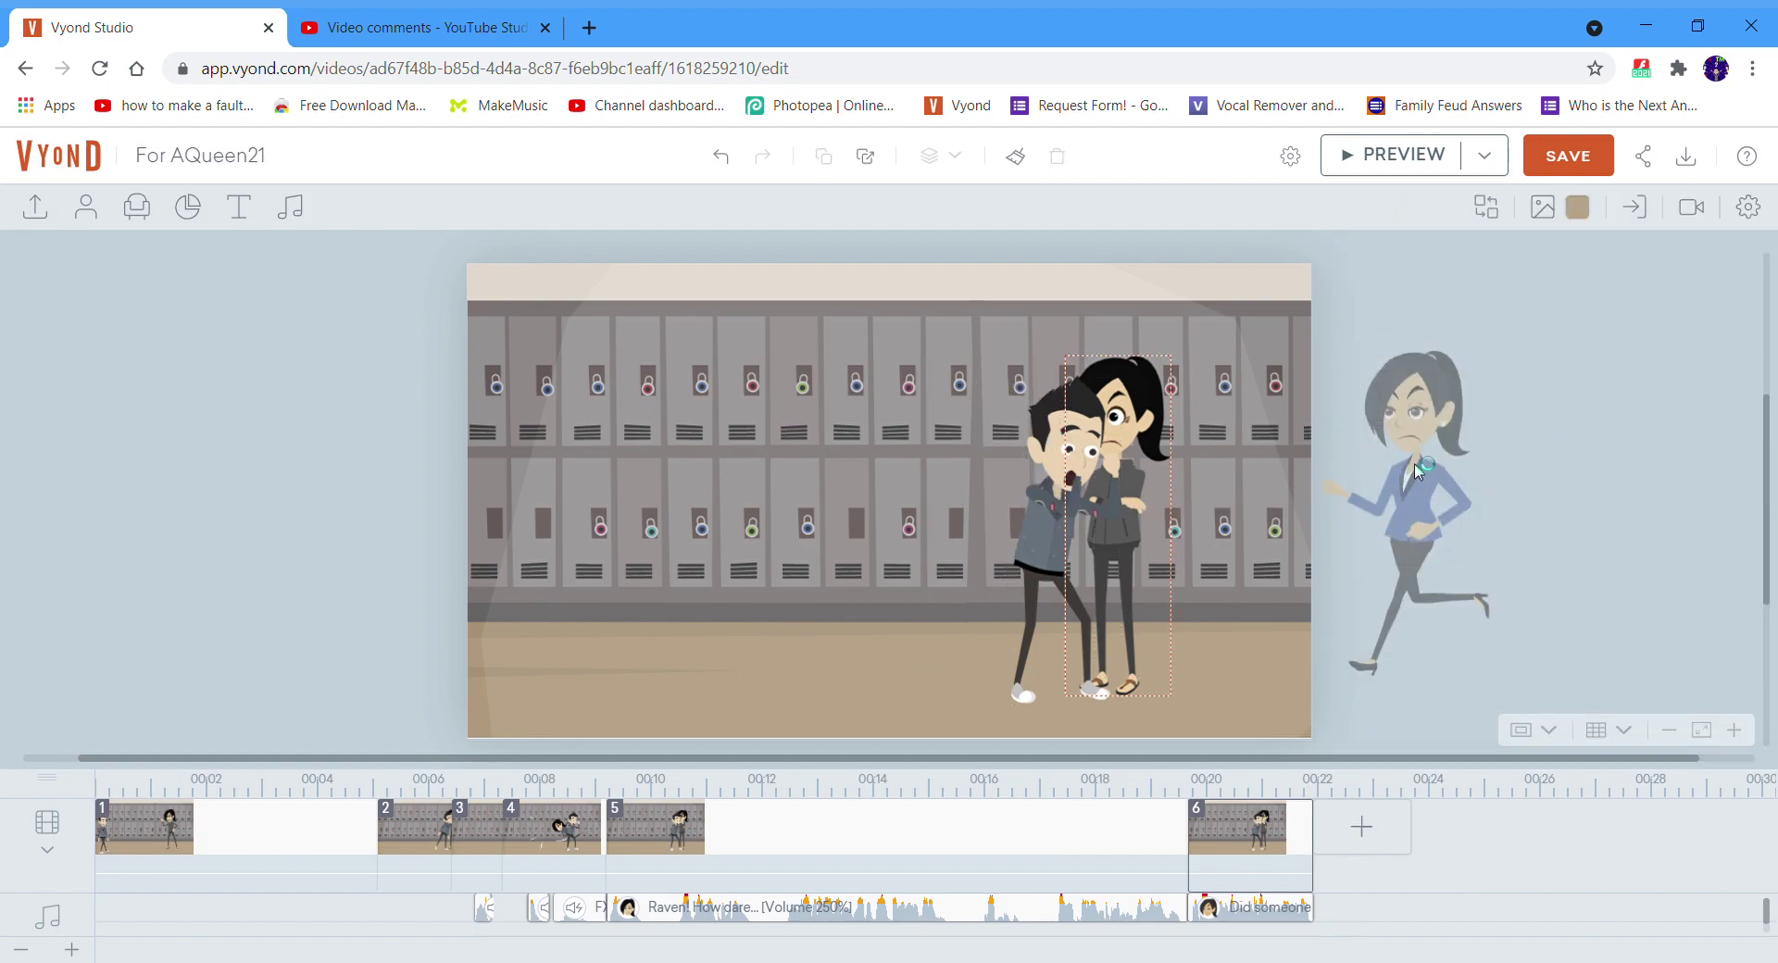
drag(1030, 528, 1256, 548)
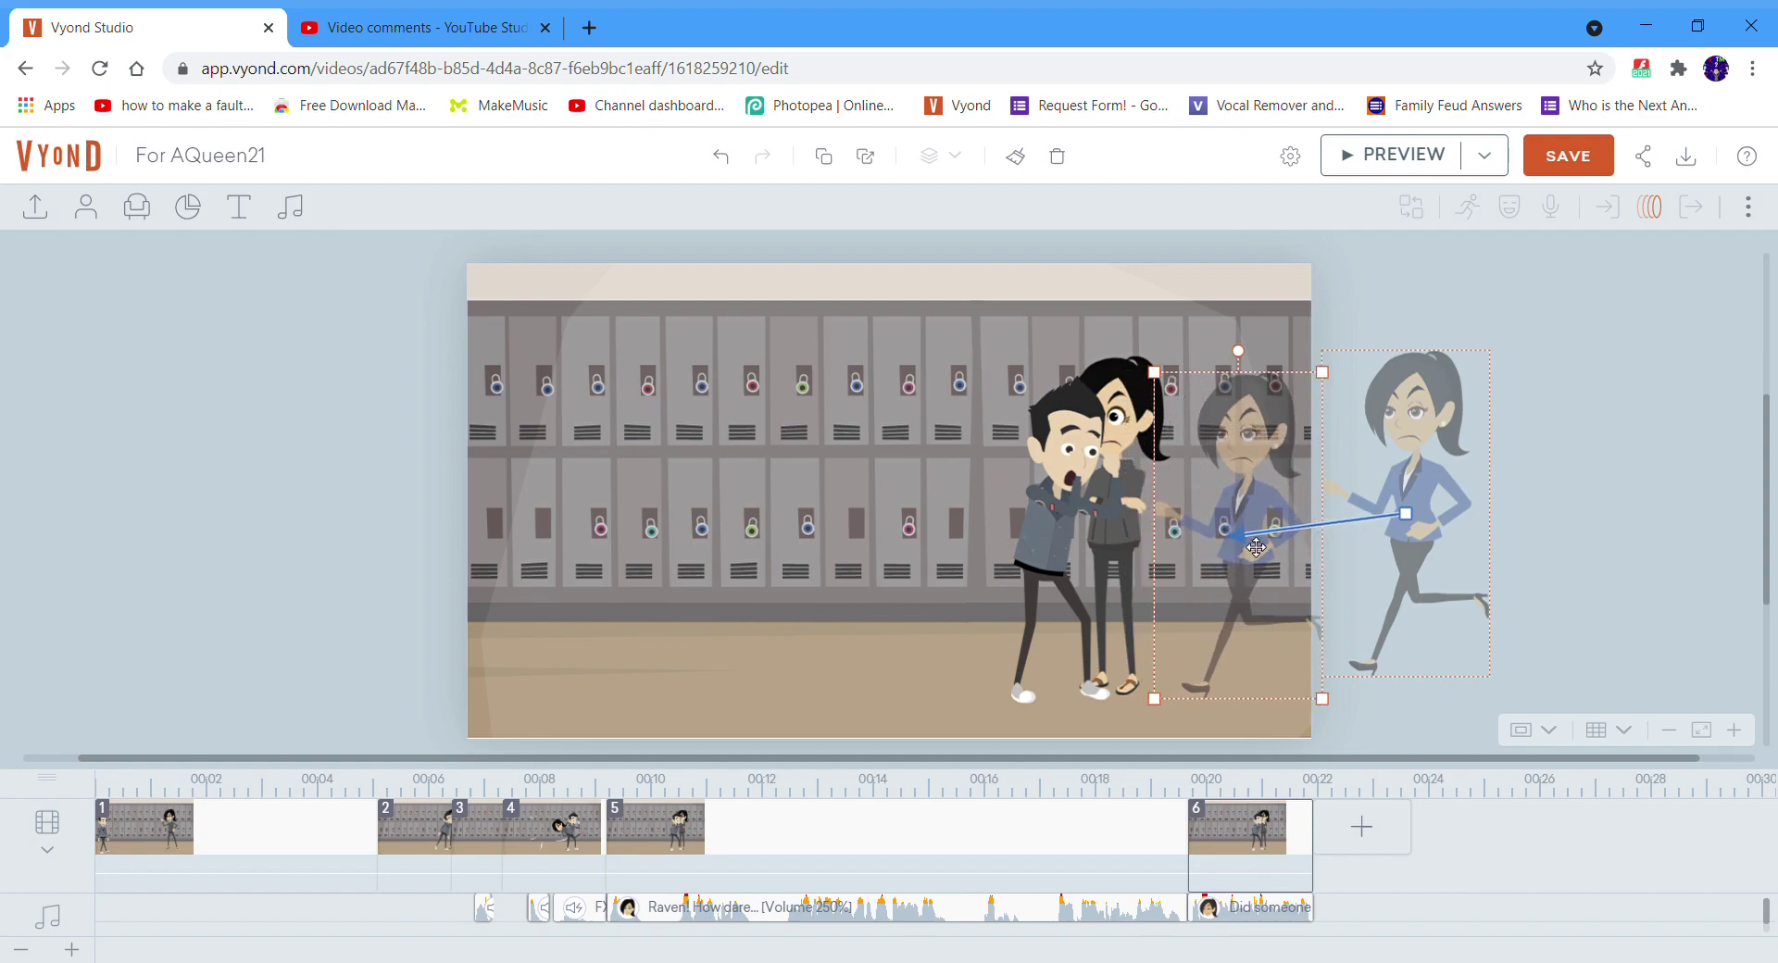
click(320, 863)
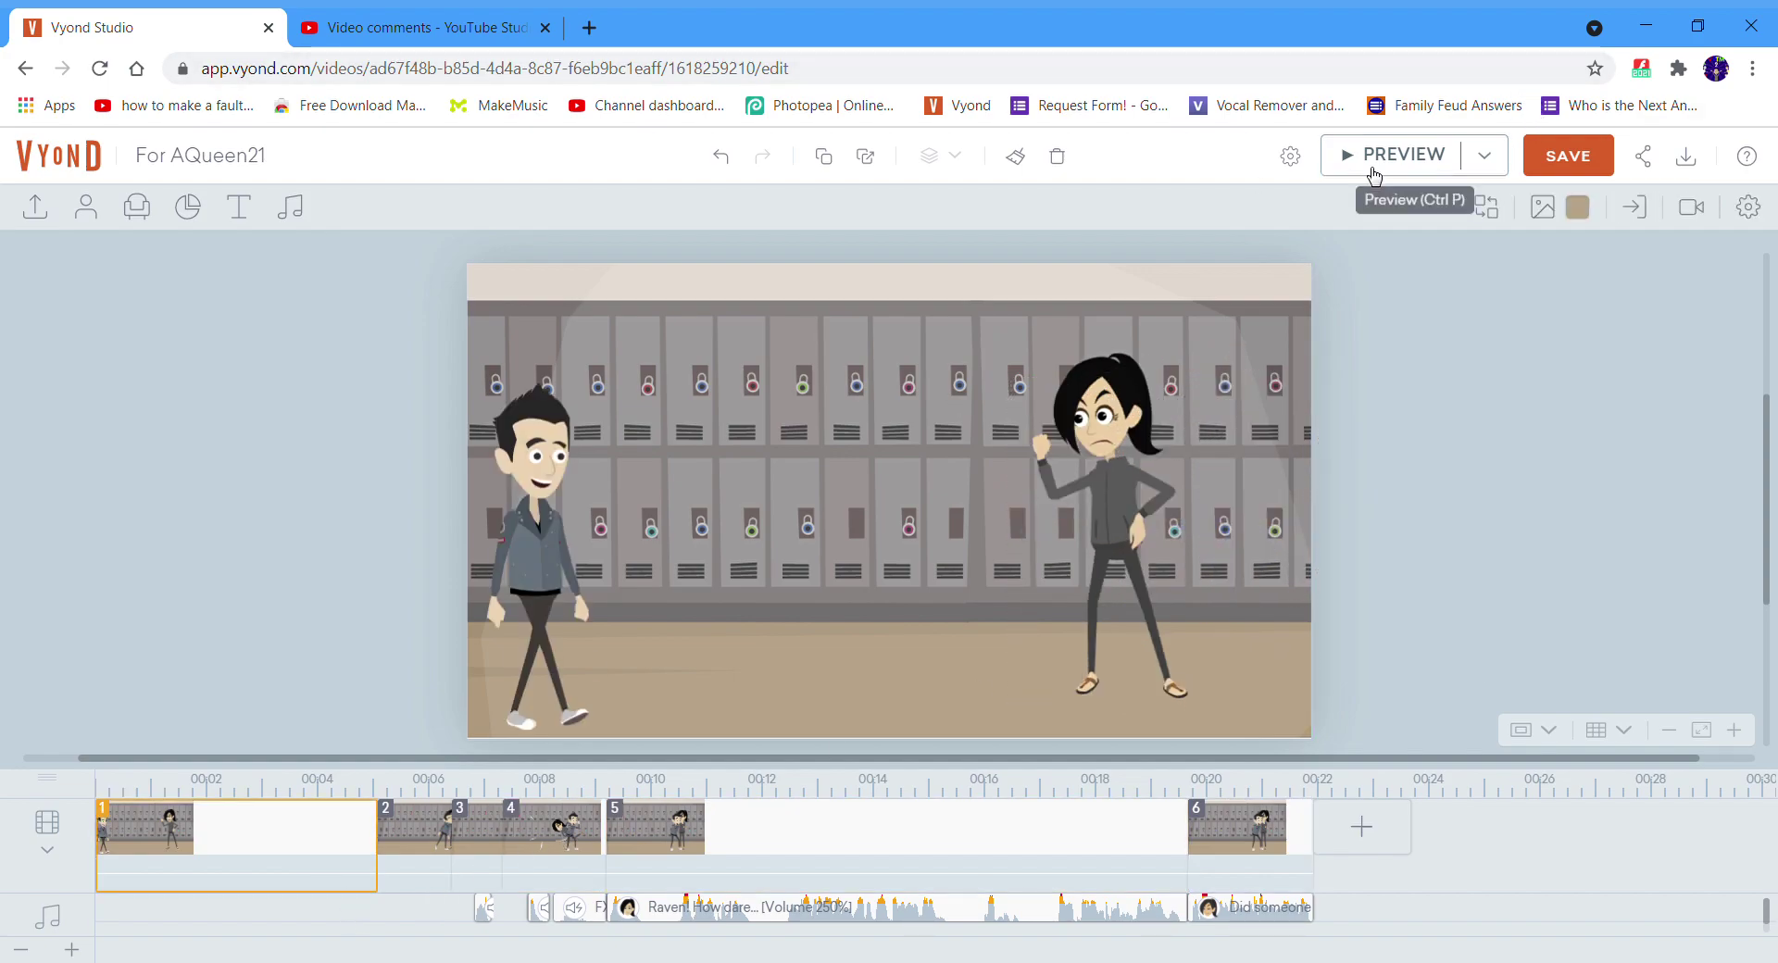
Step: Preview the full six-scene animation through the teacher's entrance and line
click(1368, 170)
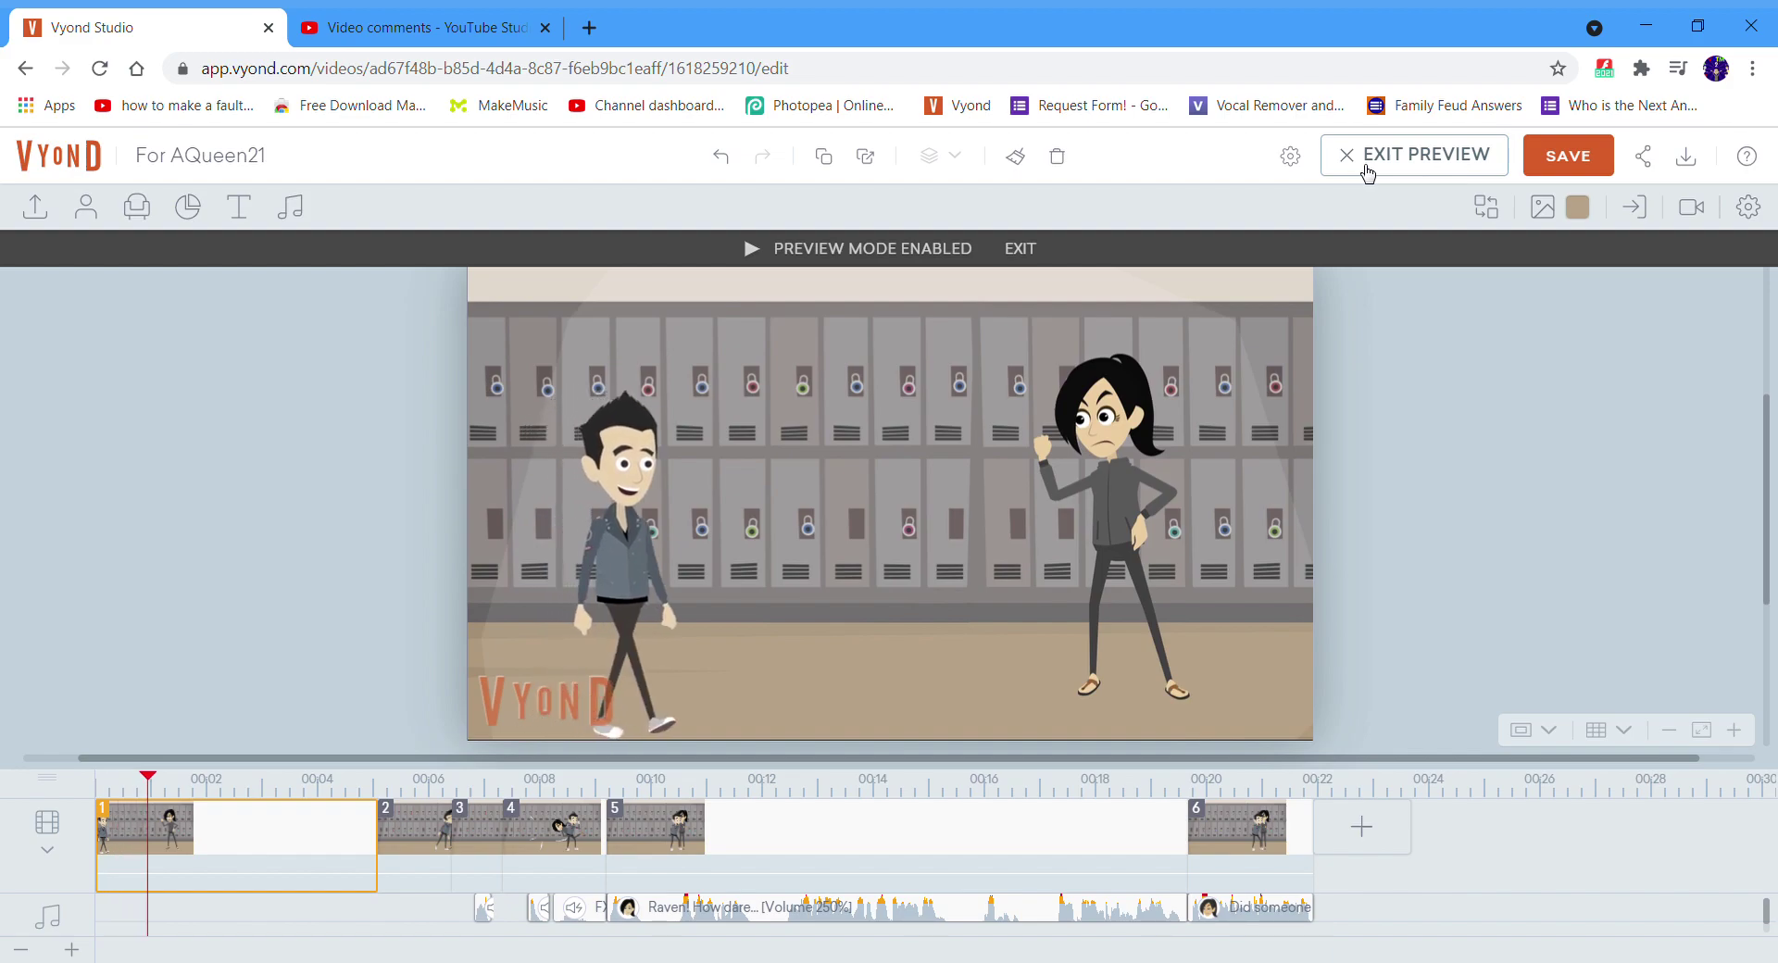